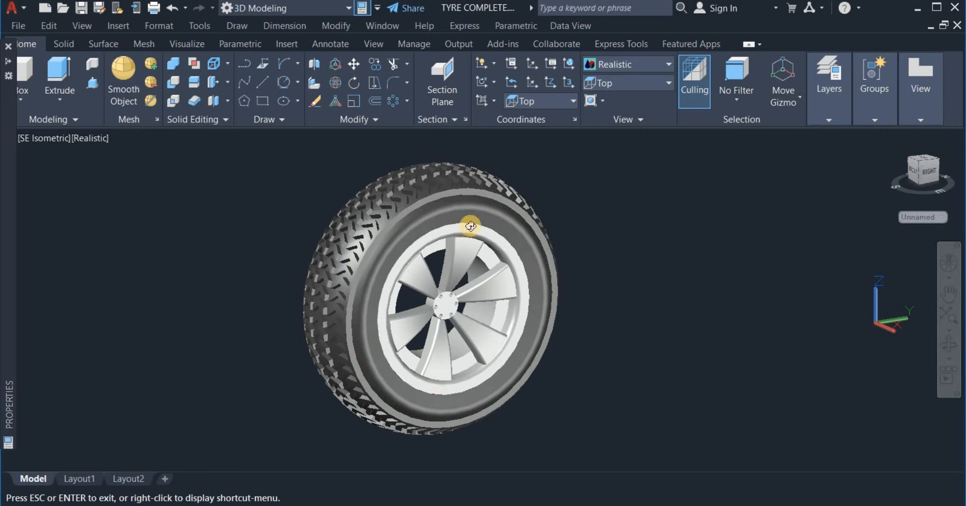
- Set the workspace to 3D Modeling
drag(597, 280, 601, 254)
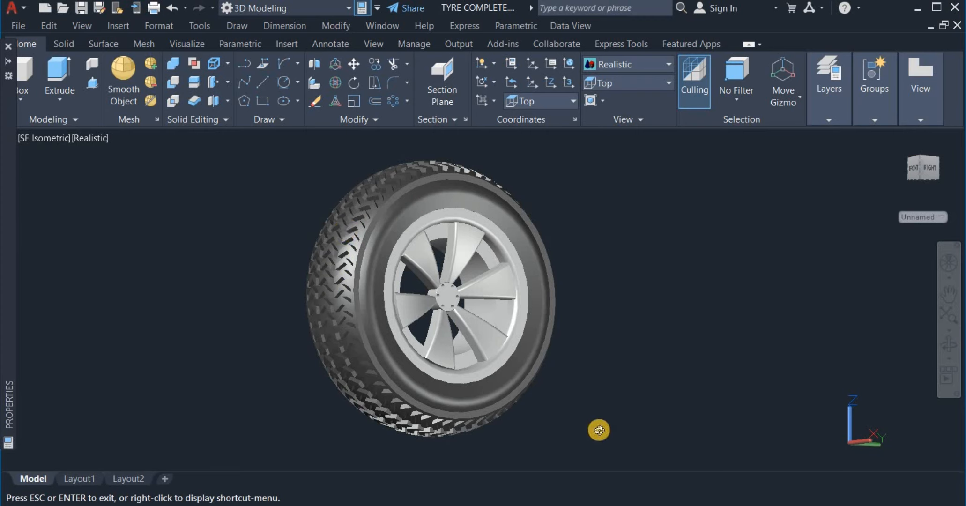
right_click(612, 372)
click(640, 132)
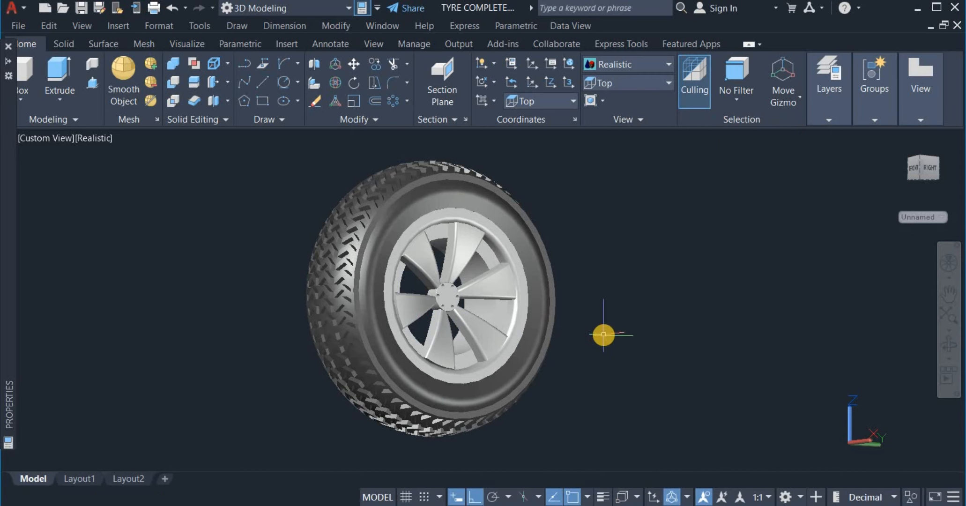
click(347, 9)
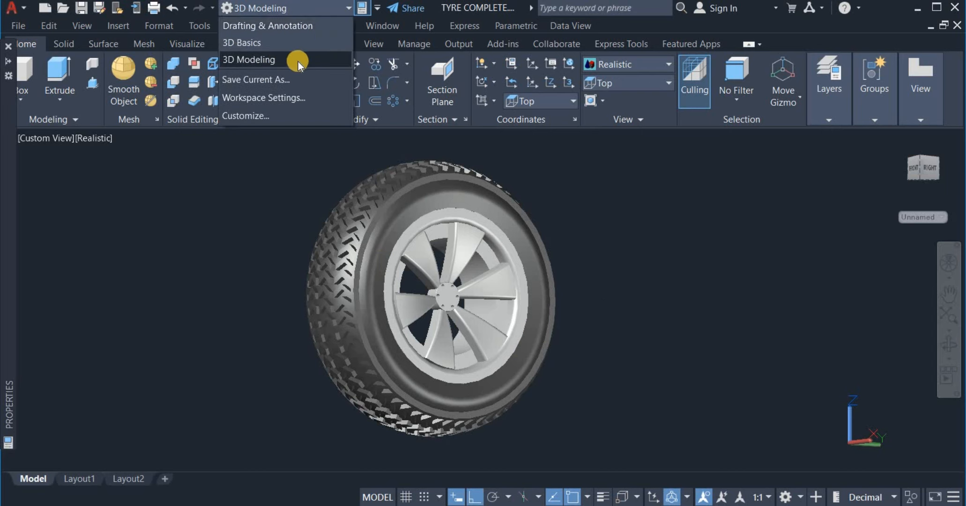
click(298, 61)
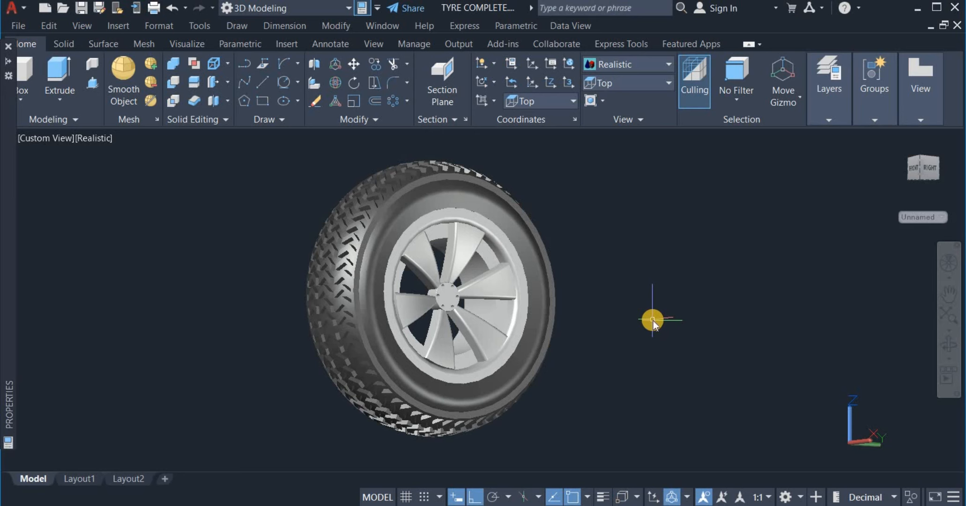
- Confirm the drawing units as decimal lengths and decimal degrees with precision 0, and millimetres as insertion scale
text(U)
click(704, 370)
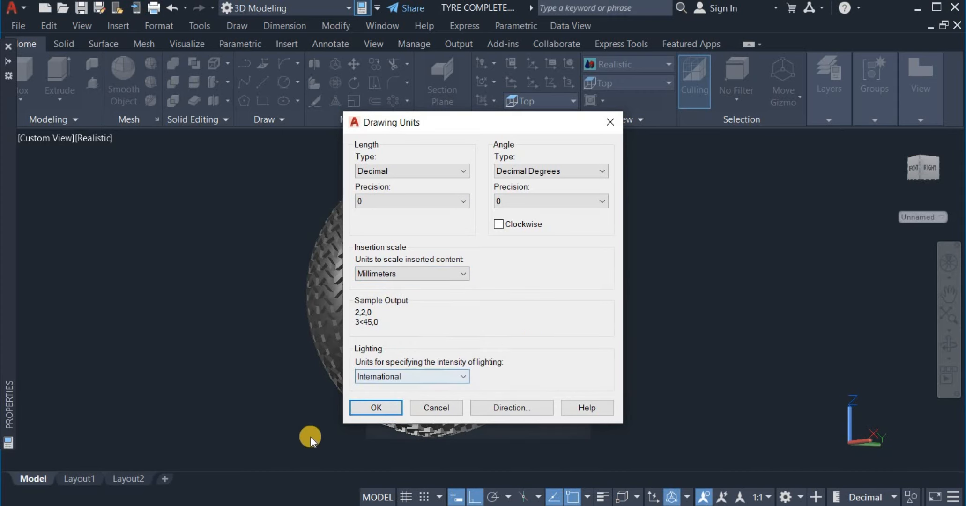
click(373, 409)
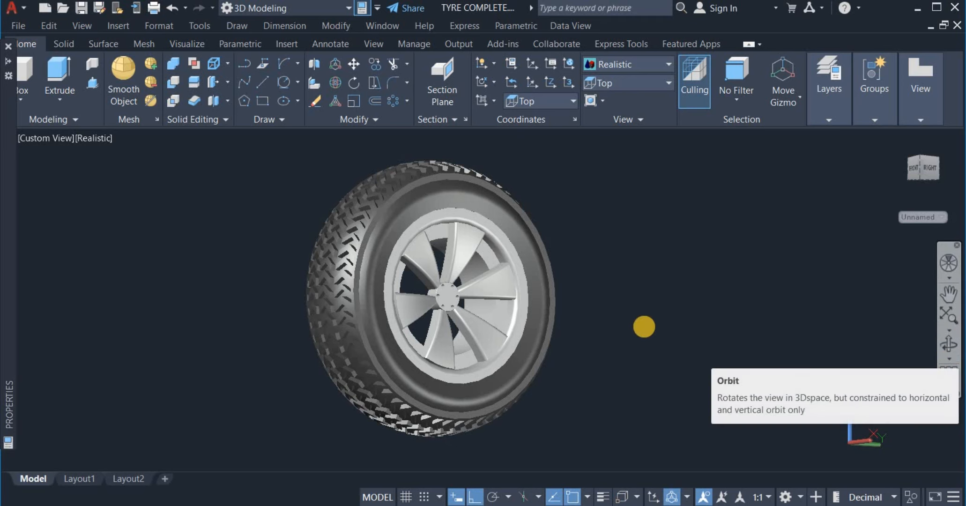
- Erase the complete tyre model and switch the empty drawing to the Top view
click(614, 322)
click(265, 286)
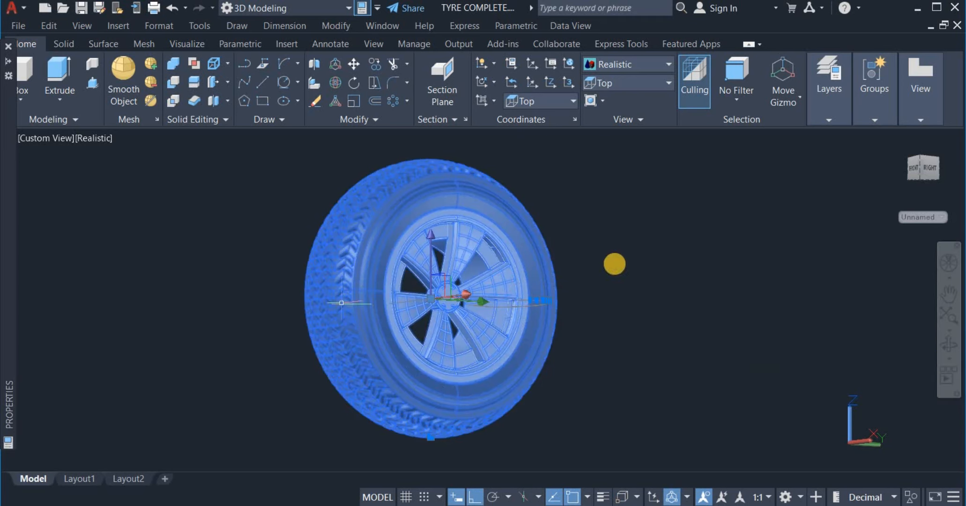
right_click(622, 264)
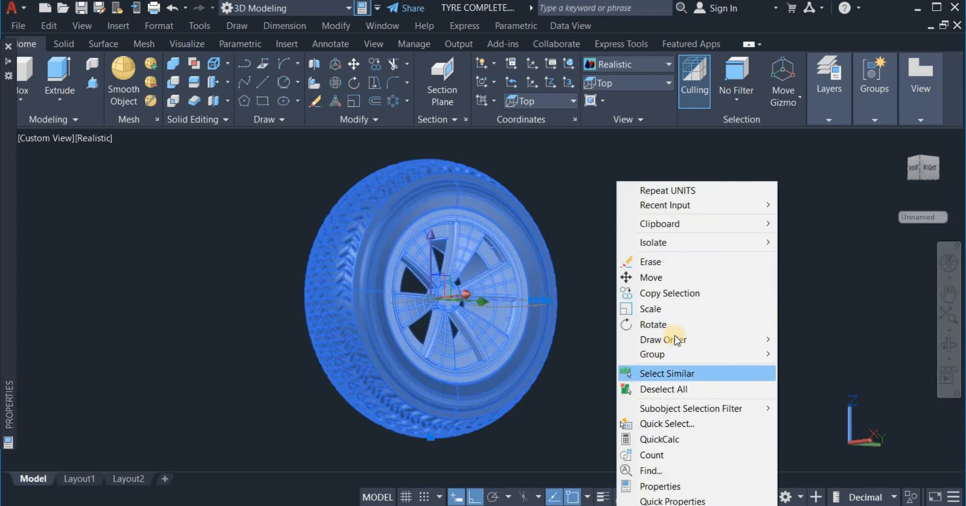
click(697, 262)
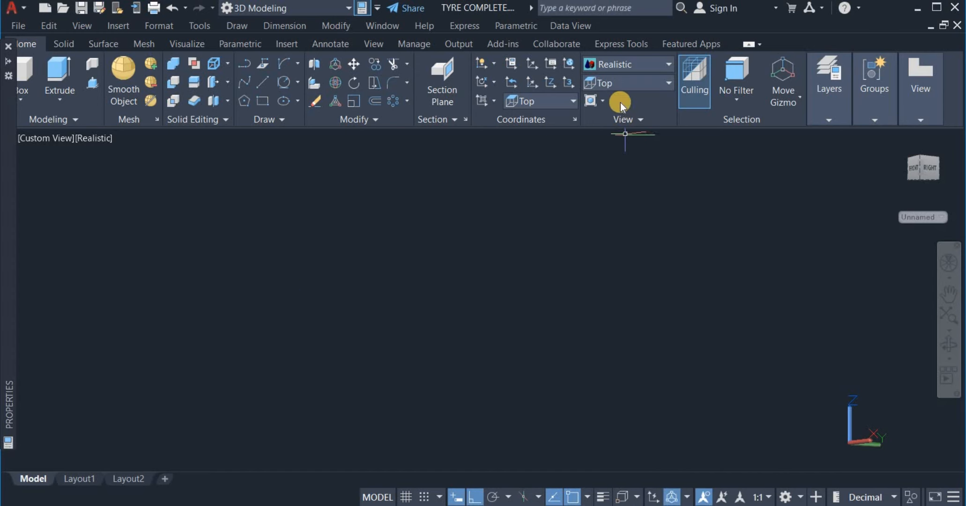
click(623, 85)
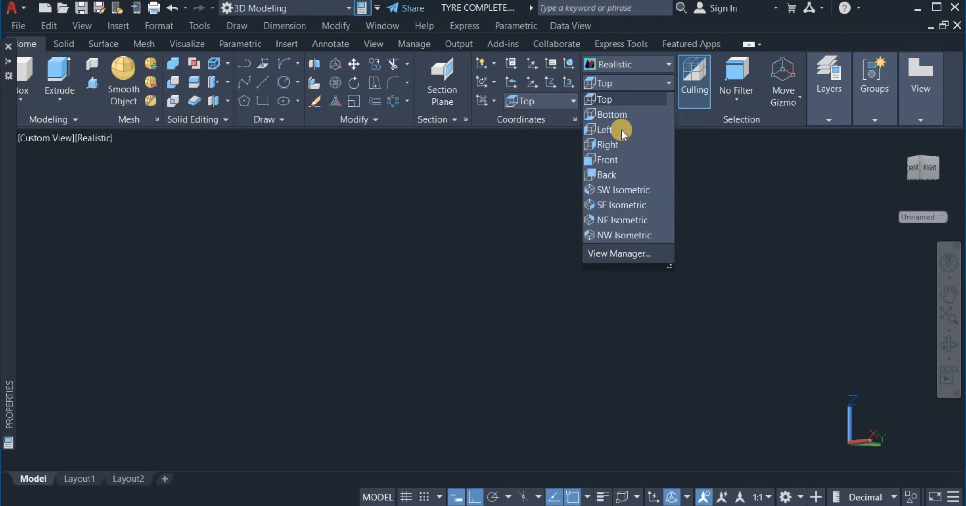
click(631, 100)
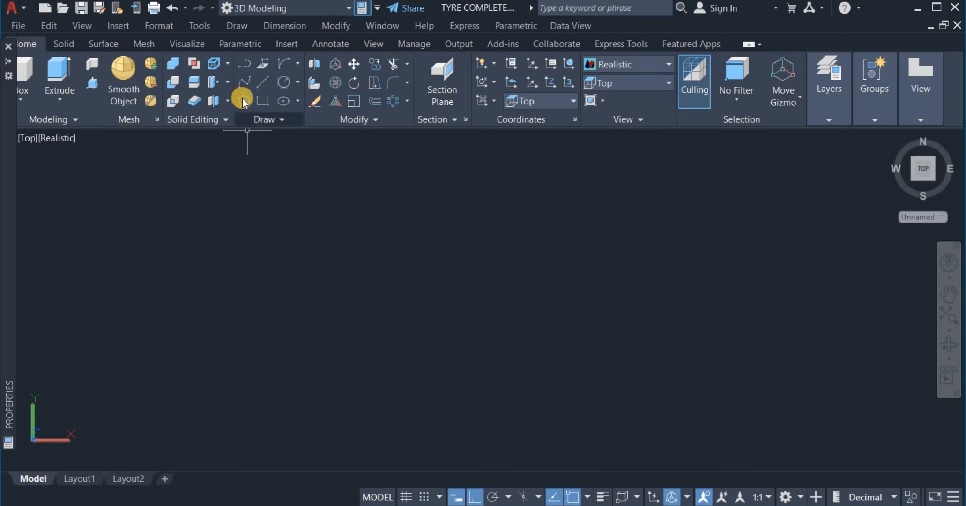
- Start a stepped polyline in the empty drawing with a 10 mm segment to the right and a 50 mm segment downward
click(244, 63)
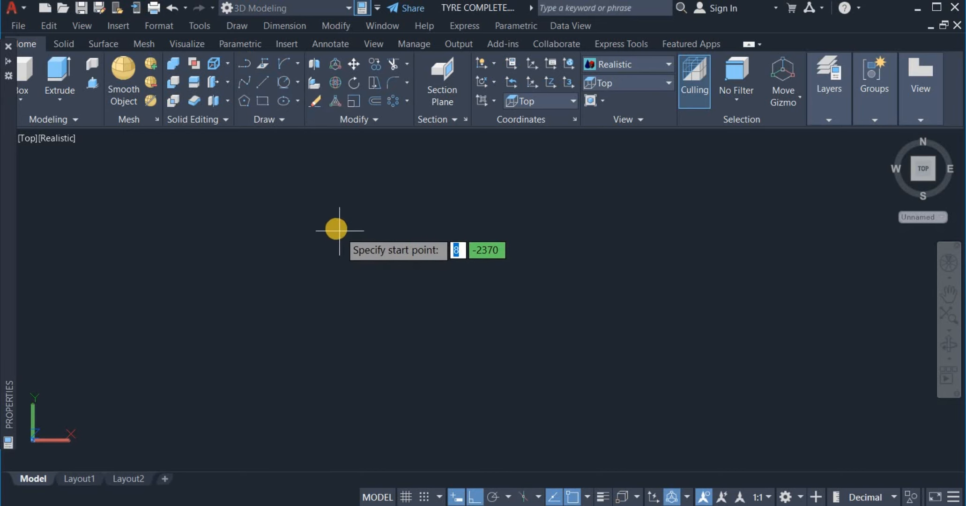
click(334, 218)
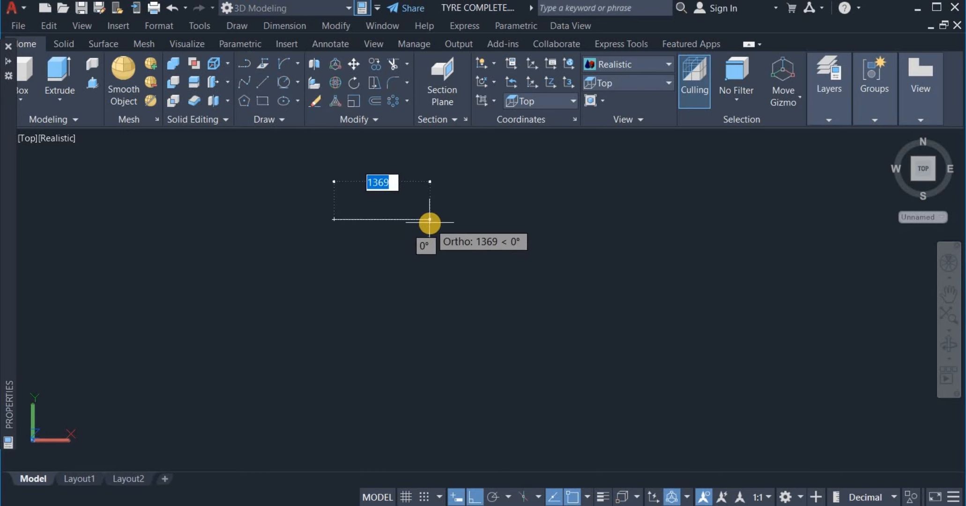
text(10)
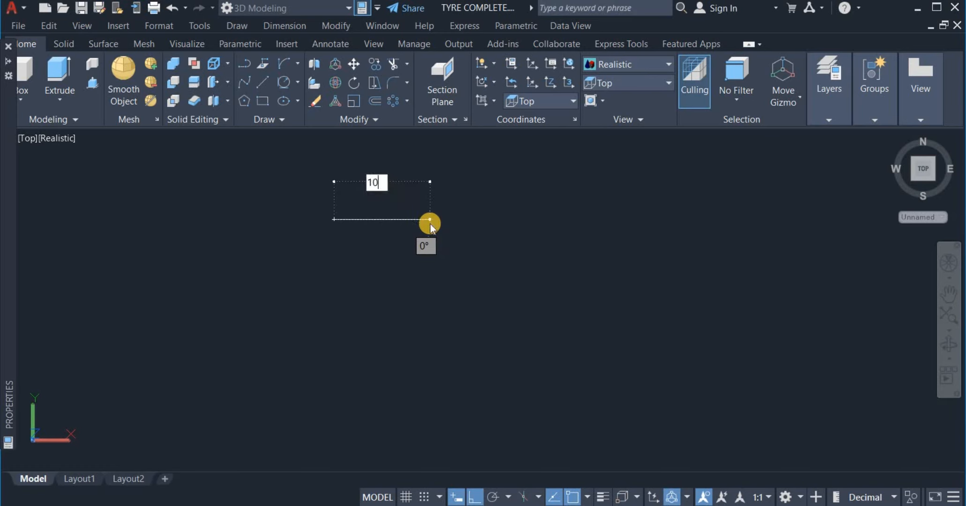
key(Return)
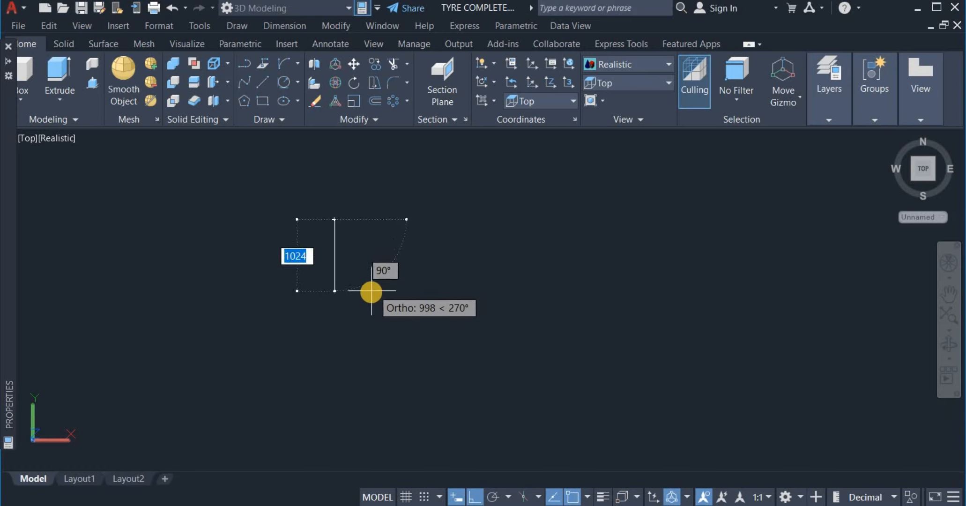
scroll(320, 216, up, 4)
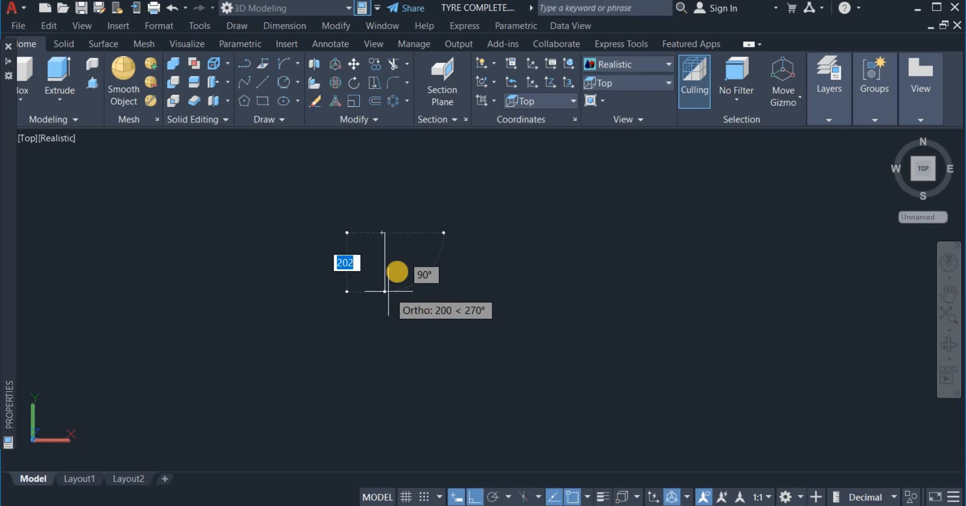
scroll(426, 249, up, 3)
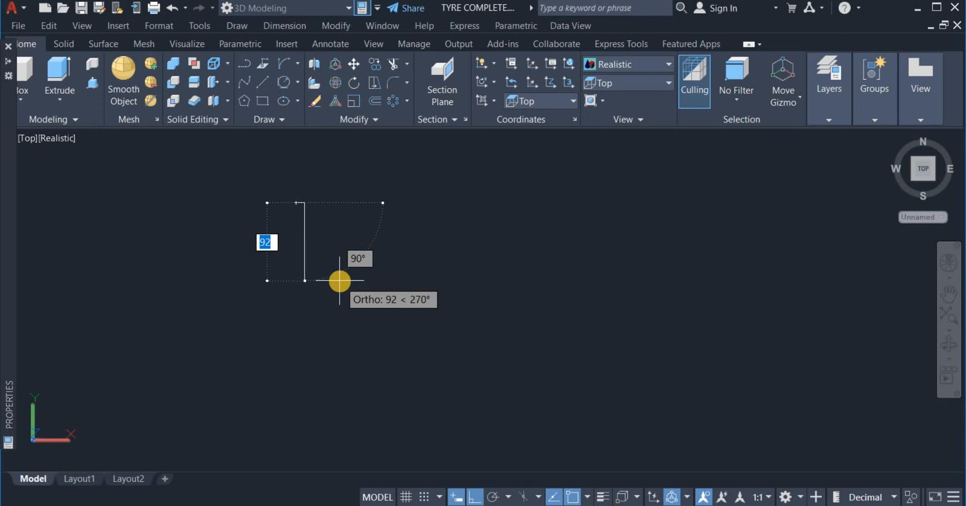
text(50)
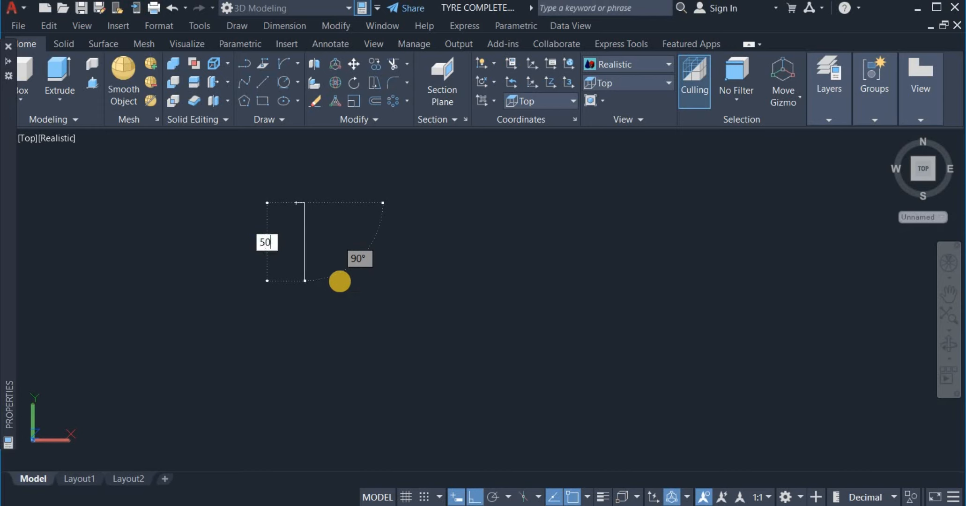
key(Return)
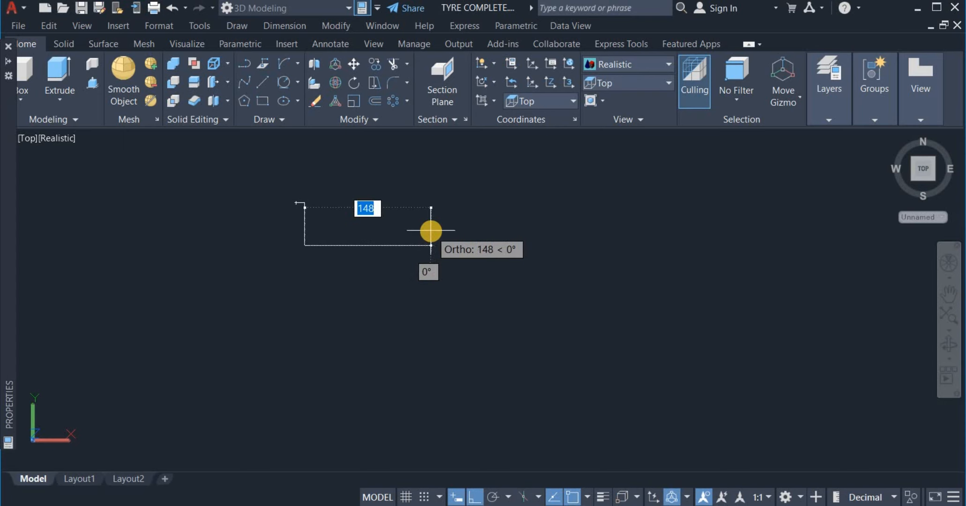
- Continue the polyline 50 mm to the right, 50 mm down and 90 mm to the right, and end it there
text(50)
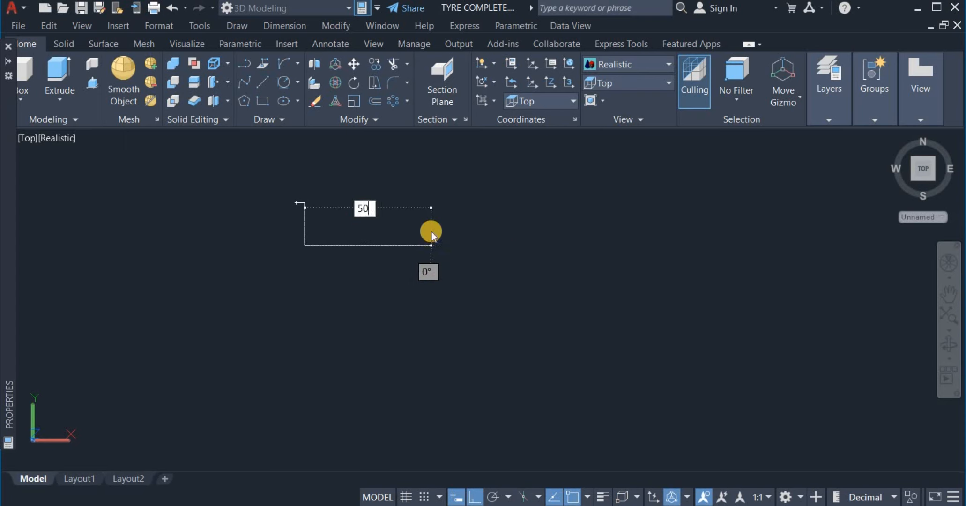
key(Return)
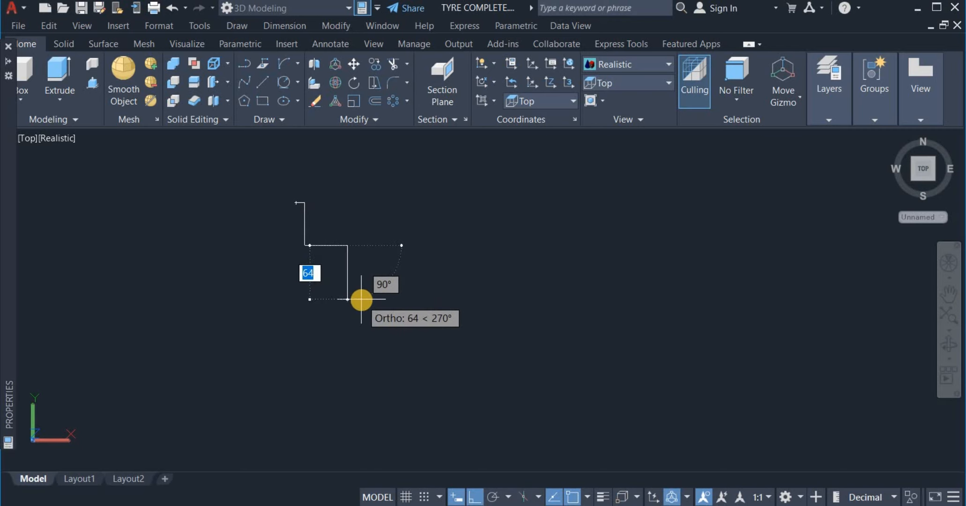
key(BackSpace)
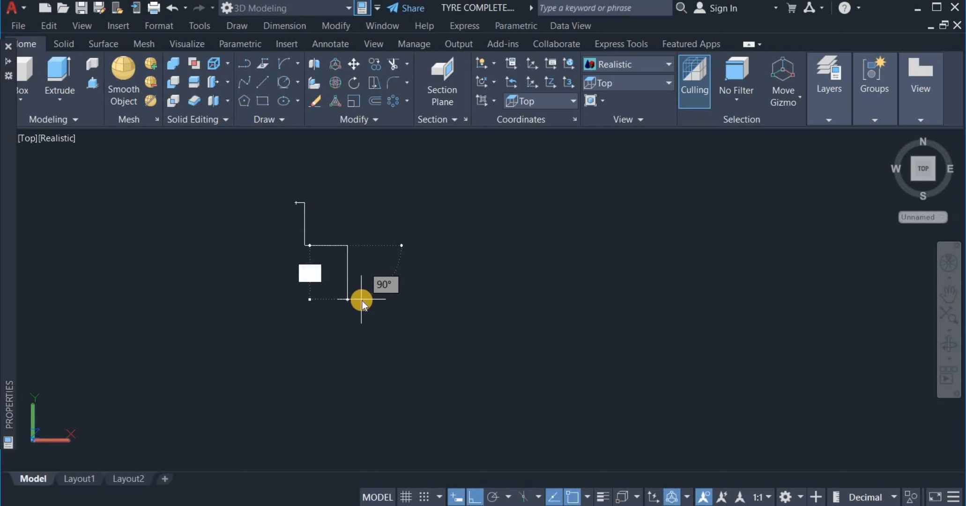
text(50)
key(Return)
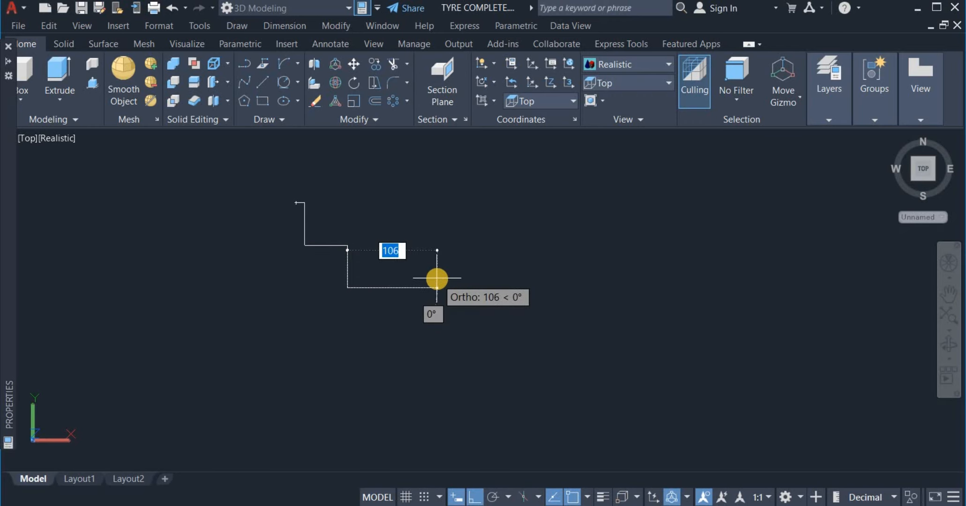
text(90)
key(Return)
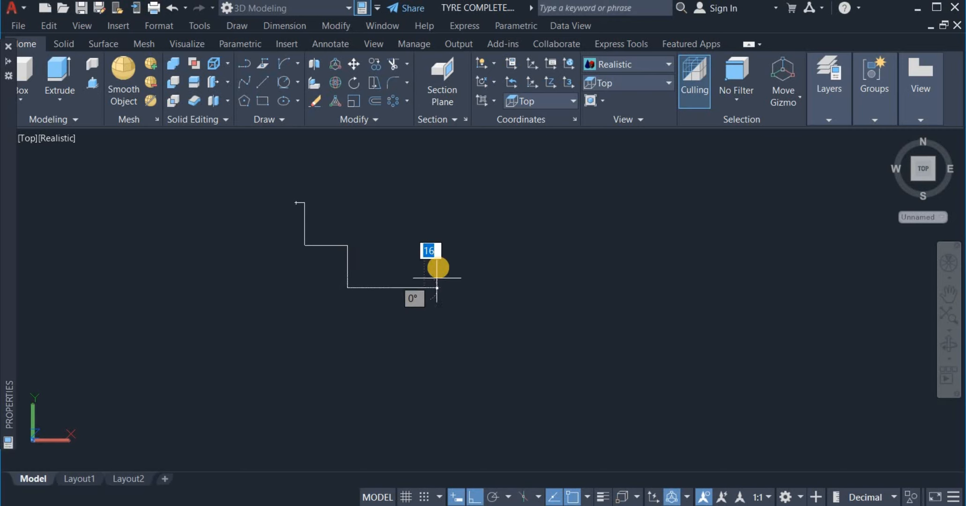
right_click(449, 212)
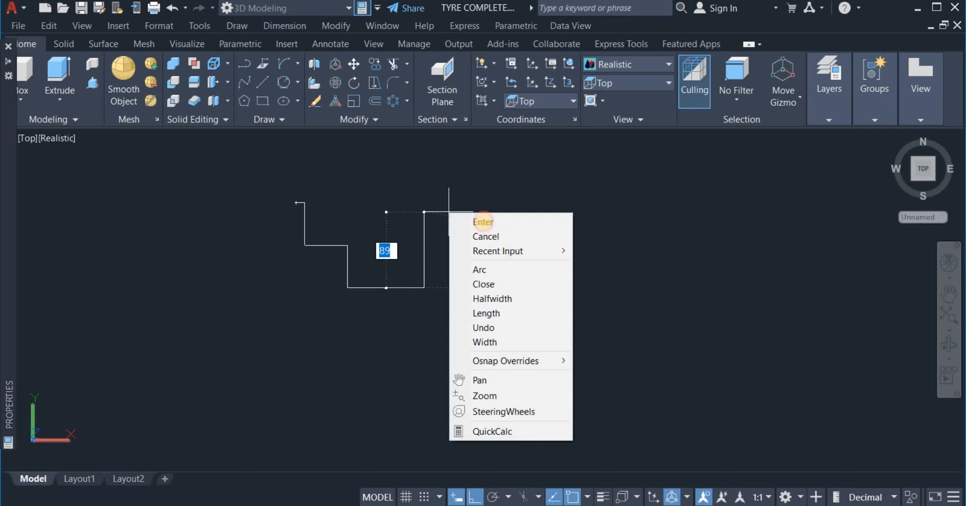
click(483, 221)
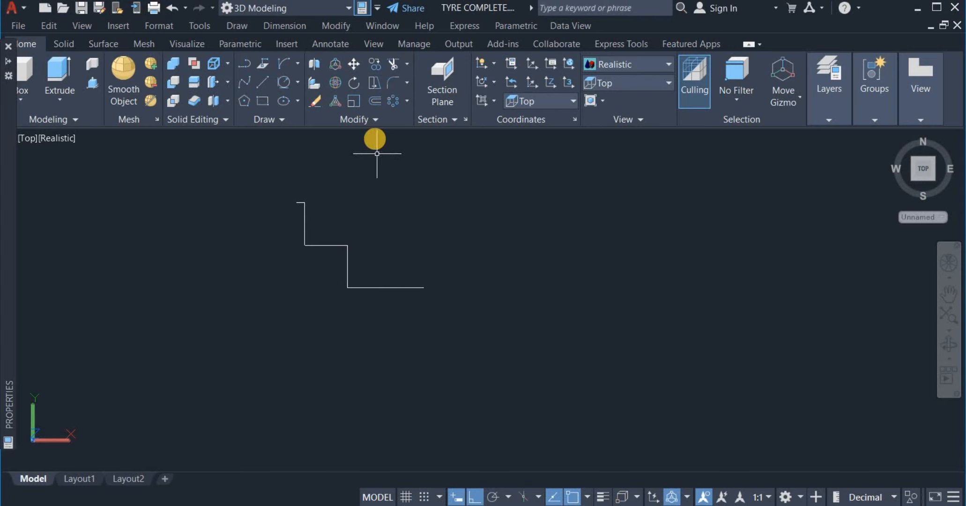
- Offset the stepped polyline by 10 mm toward its upper-right side
click(375, 100)
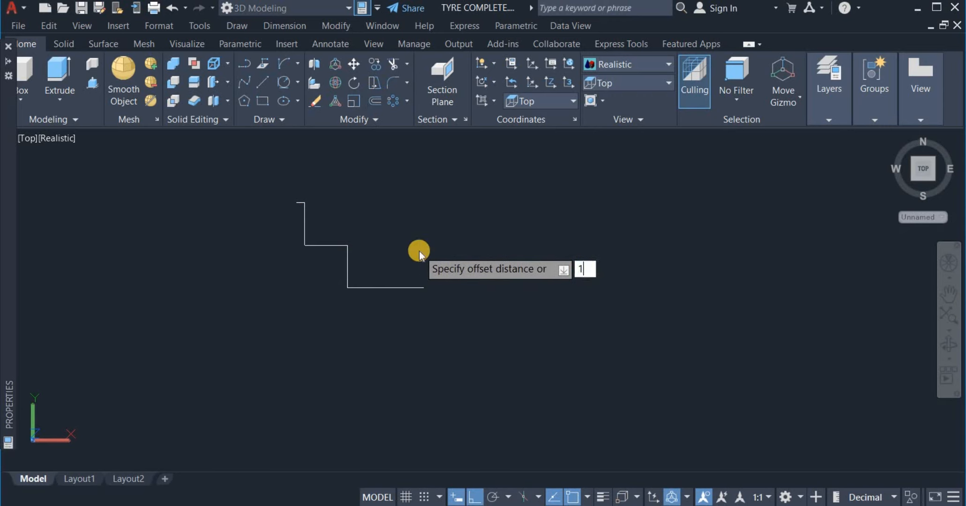
key(Return)
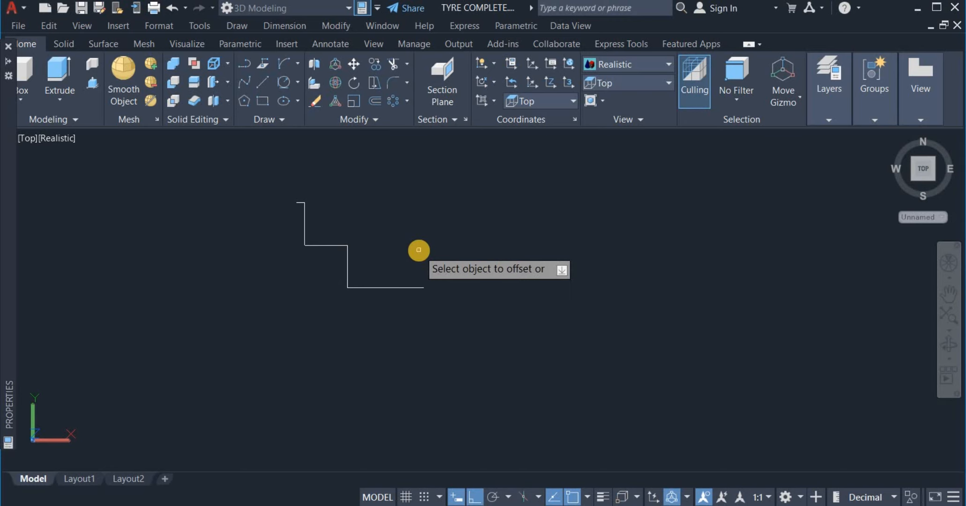
click(383, 288)
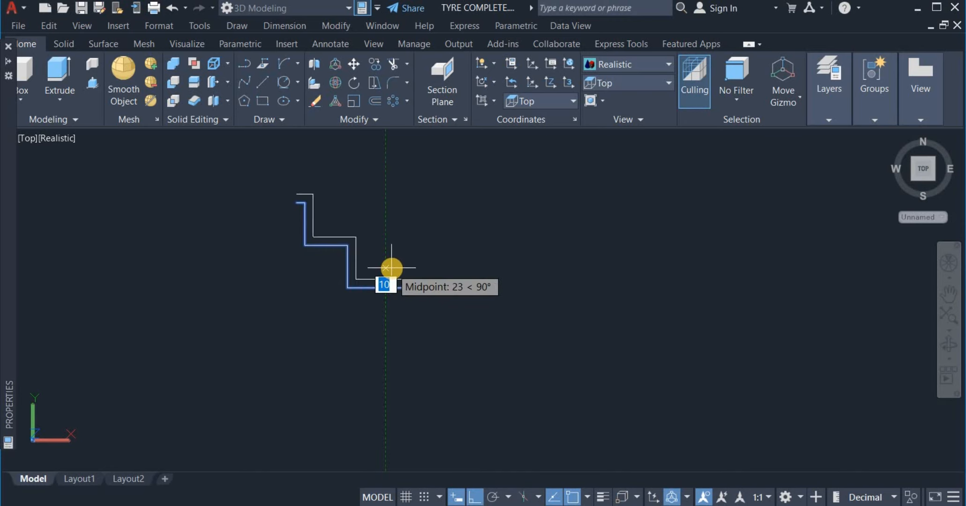
click(392, 267)
right_click(435, 244)
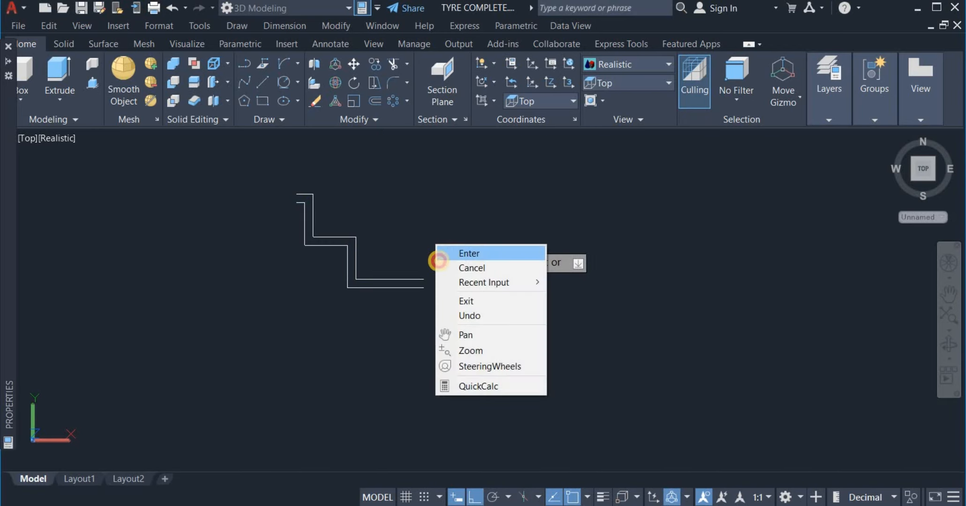
click(452, 248)
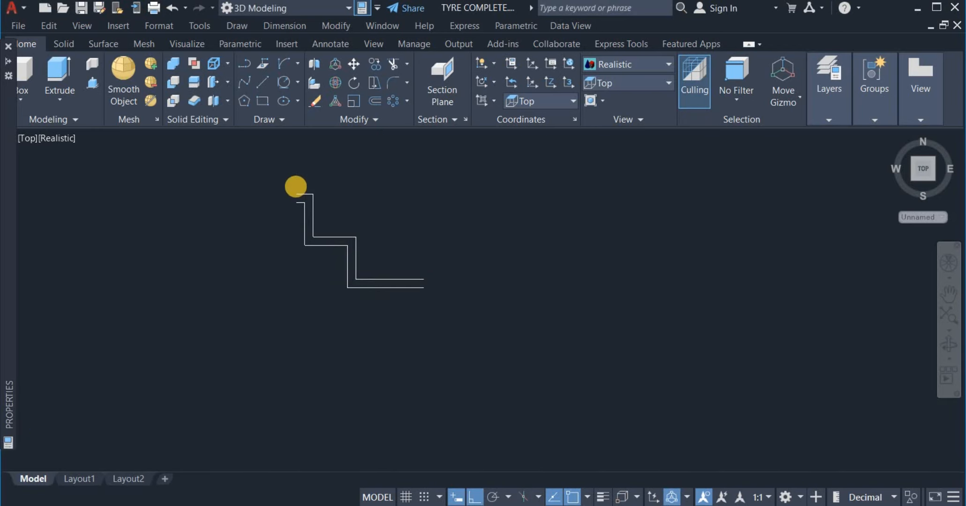
- Close the upper-left end of the stepped profile with a vertical line between the two polyline endpoints
scroll(295, 186, up, 3)
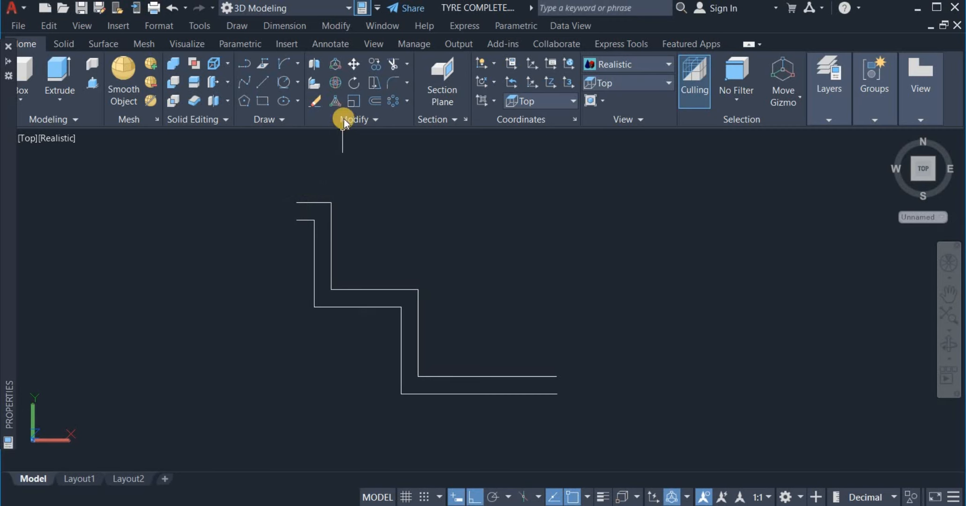
click(264, 82)
scroll(277, 217, up, 3)
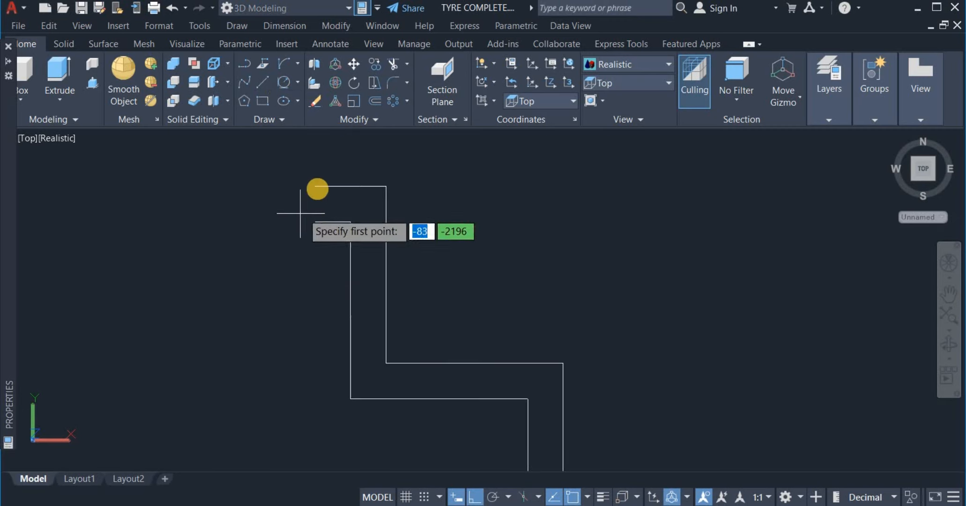
click(315, 187)
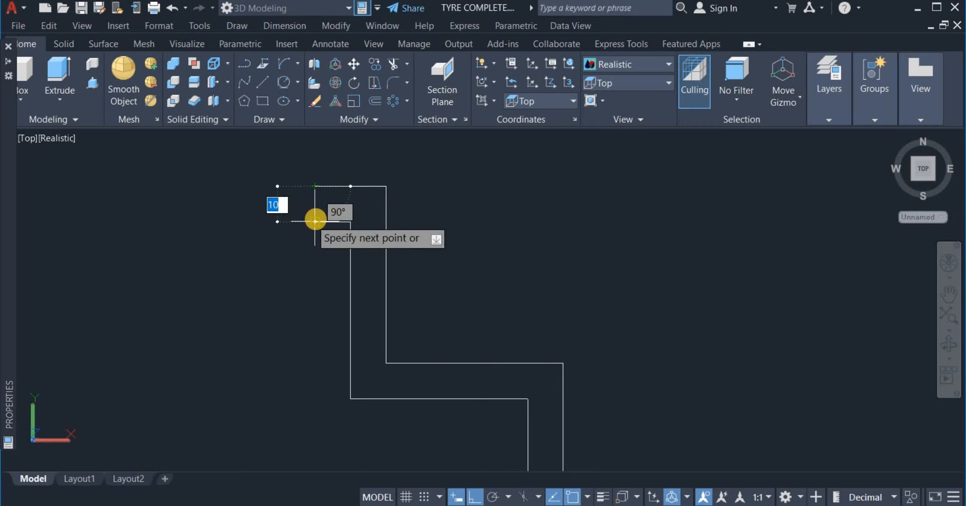
right_click(356, 163)
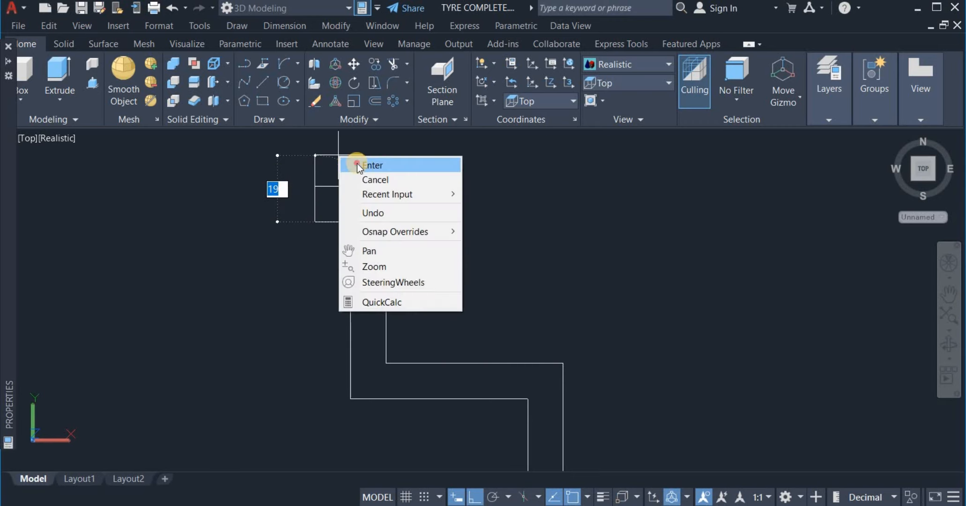
click(357, 165)
- Join the closing line and the two stepped polylines into one polyline
scroll(262, 241, down, 2)
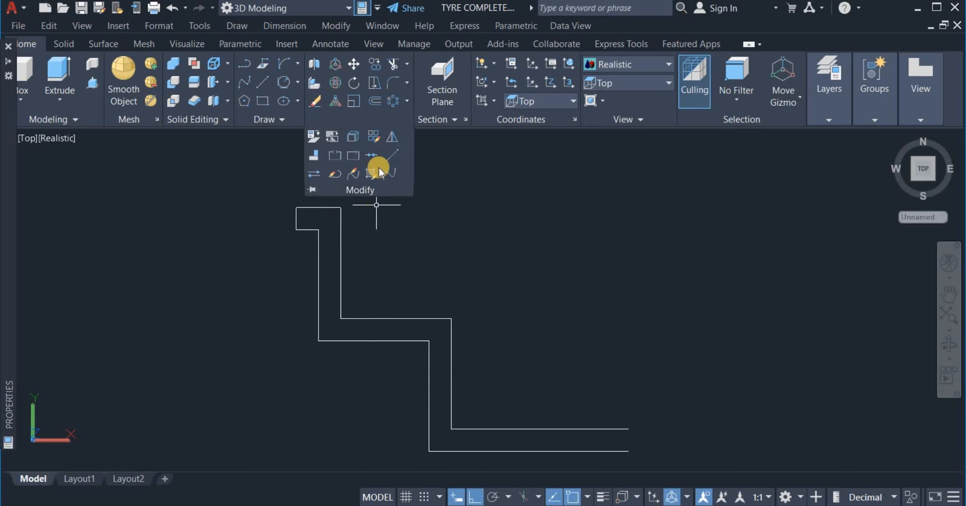
click(374, 155)
click(386, 270)
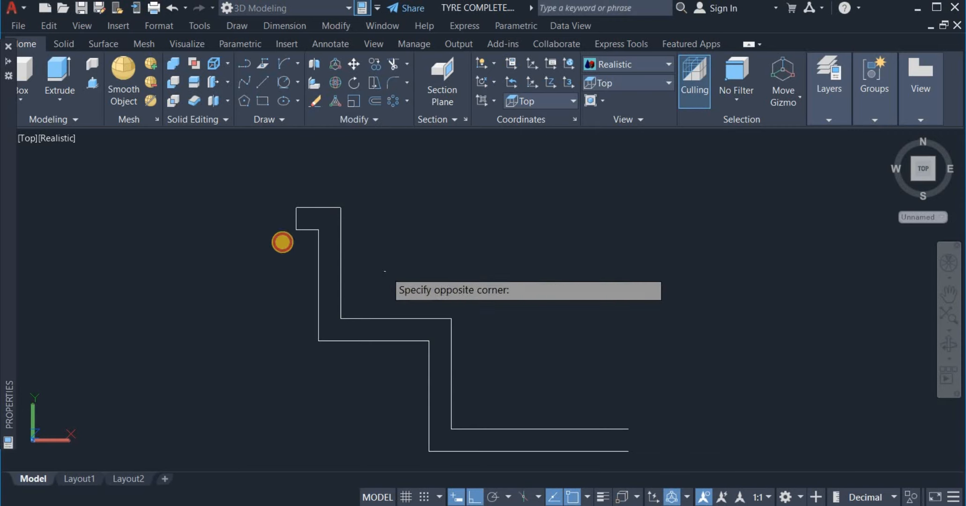
click(245, 207)
key(Return)
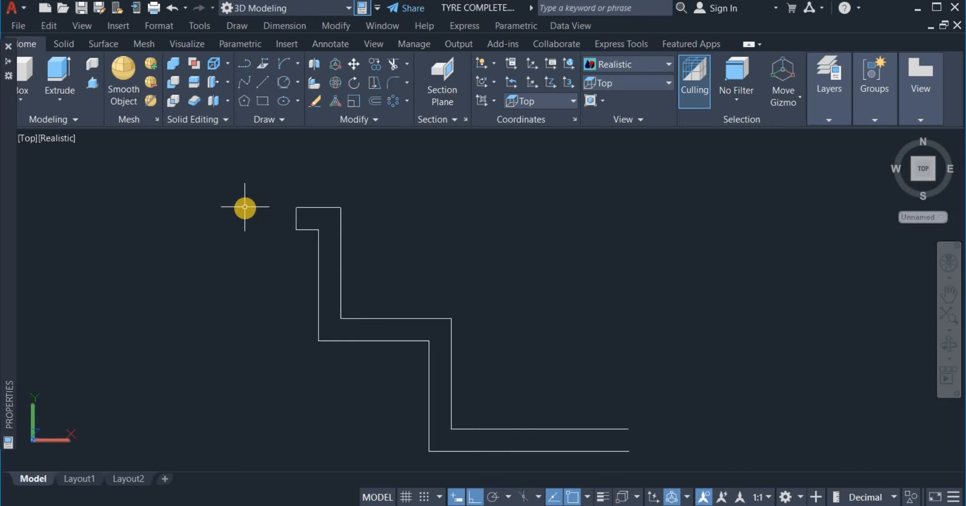
- Mirror the stepped profile about a vertical line through its lower-right endpoint, keeping the source object
scroll(244, 209, down, 4)
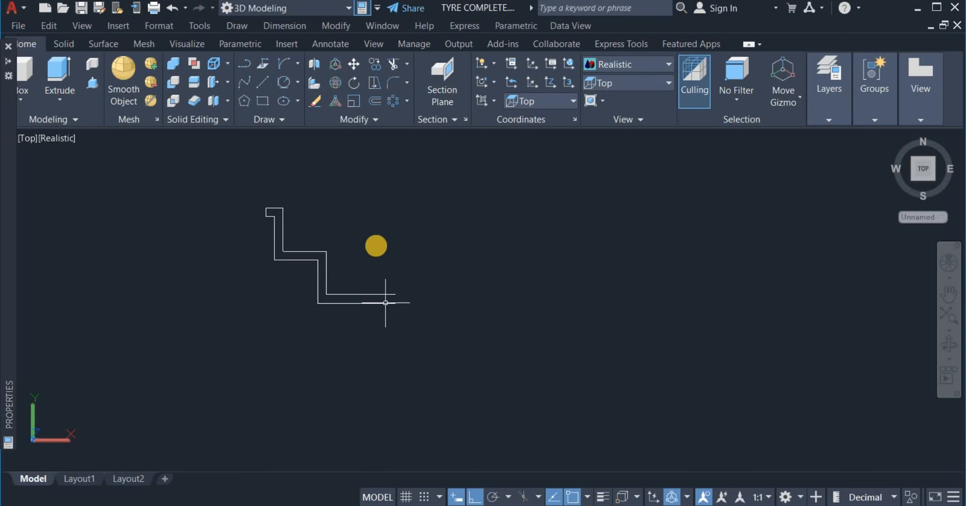
click(365, 122)
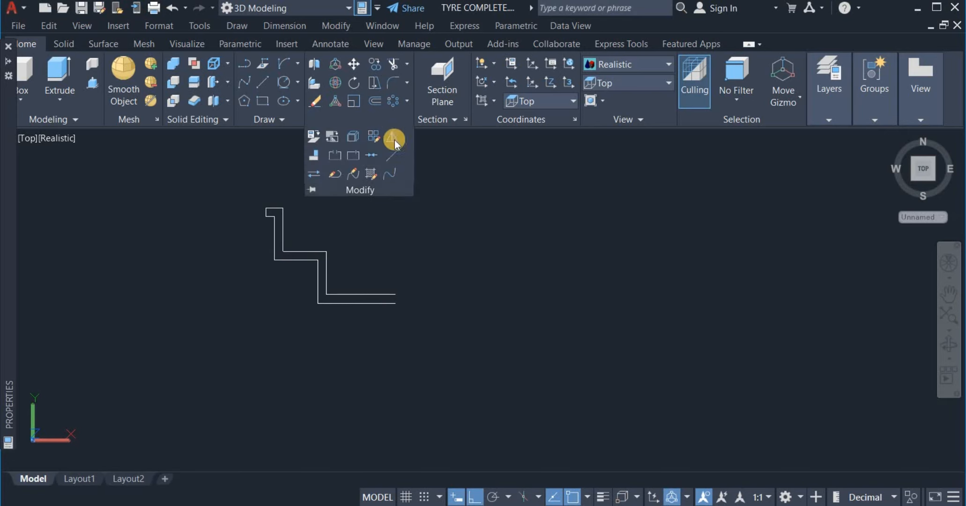
click(392, 136)
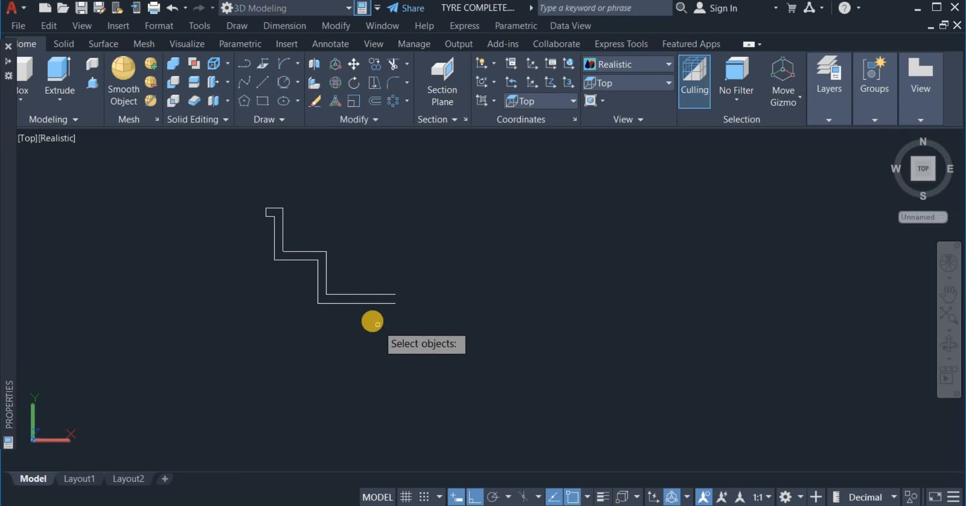
click(396, 320)
click(322, 246)
key(Return)
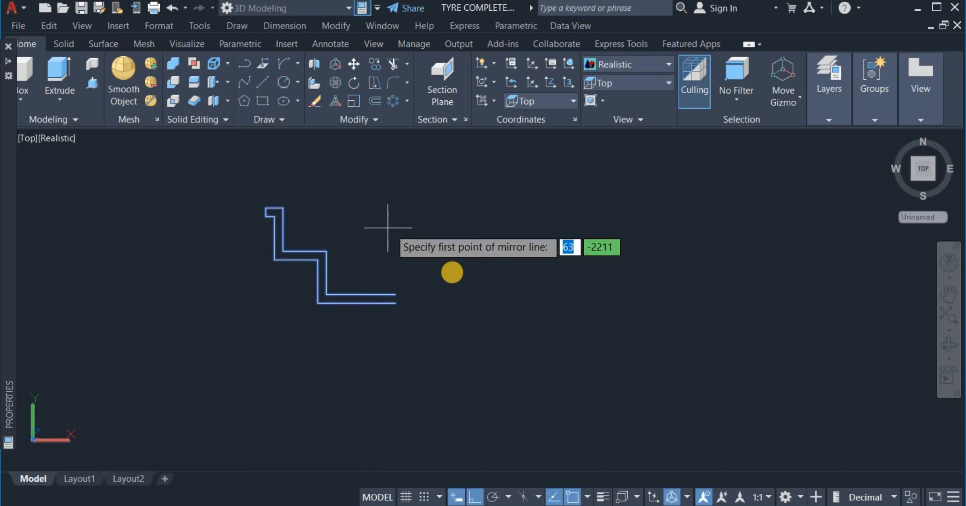
click(395, 302)
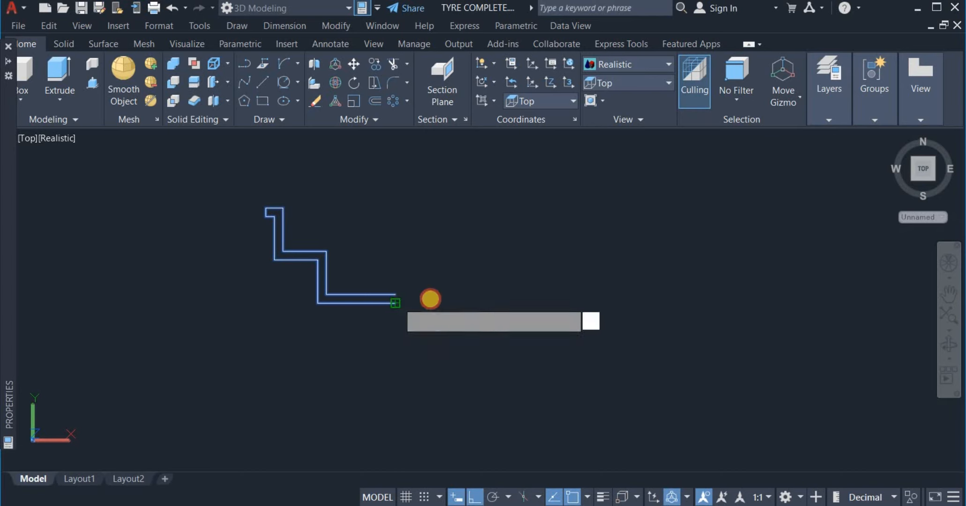
click(414, 238)
right_click(428, 243)
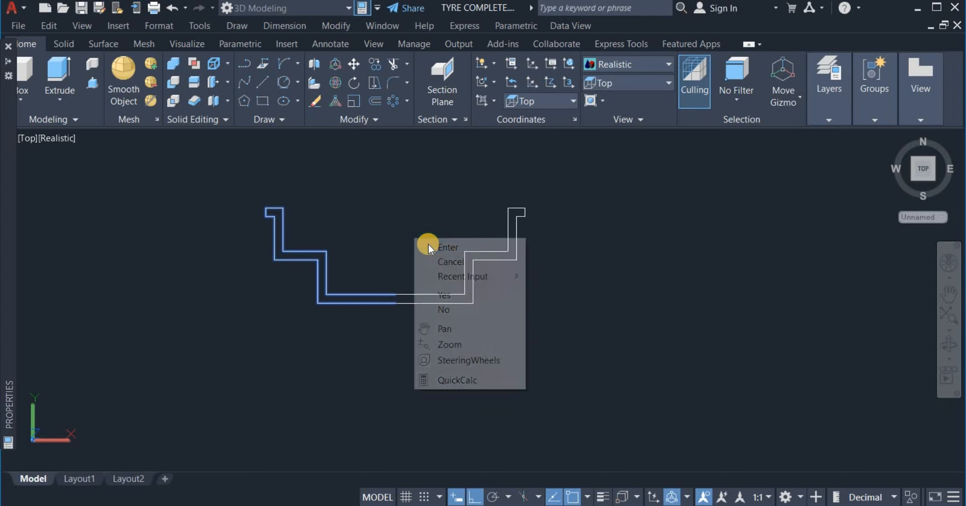
click(429, 247)
- Join the original and mirrored halves into one closed rim profile
scroll(429, 248, down, 2)
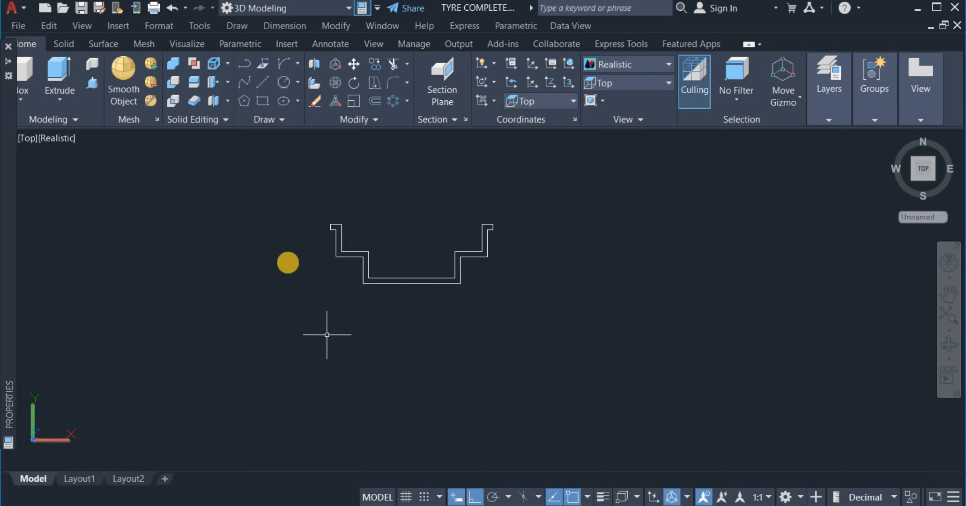
click(359, 121)
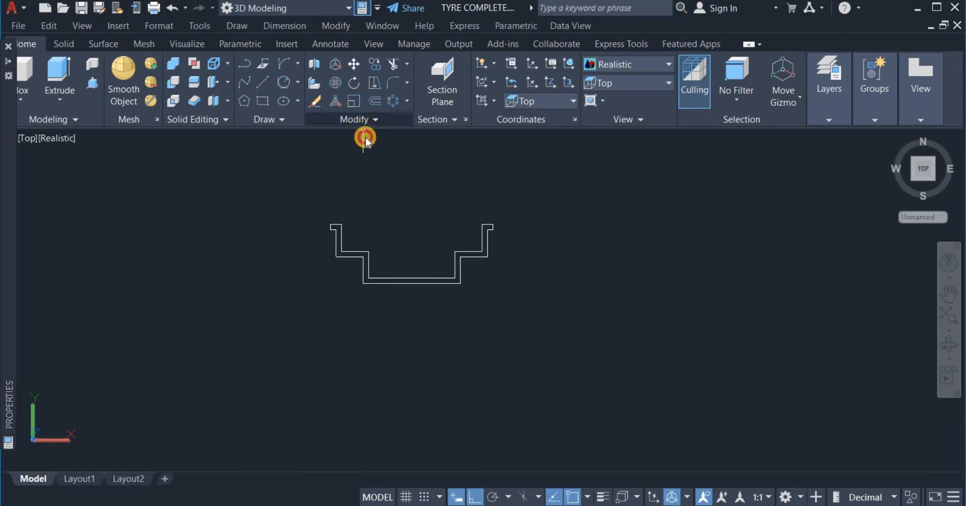
click(371, 160)
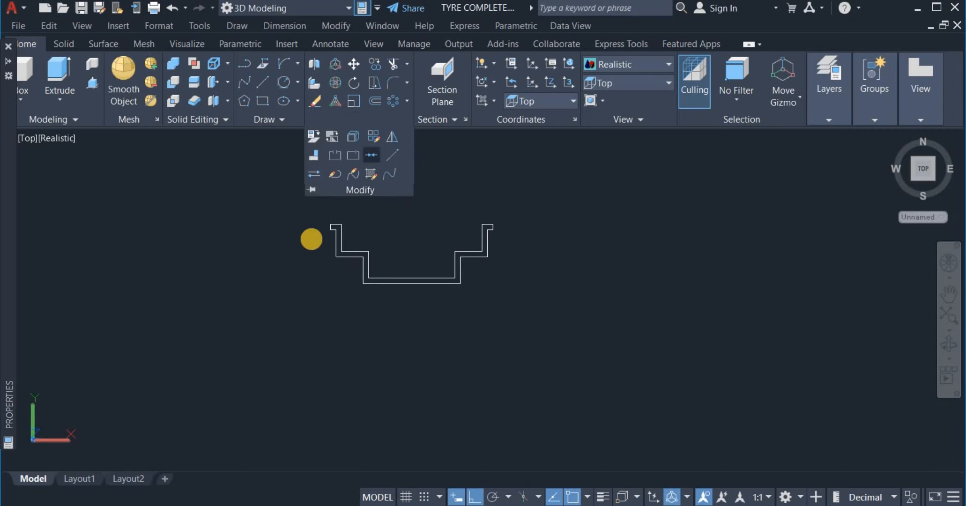
click(305, 211)
click(535, 325)
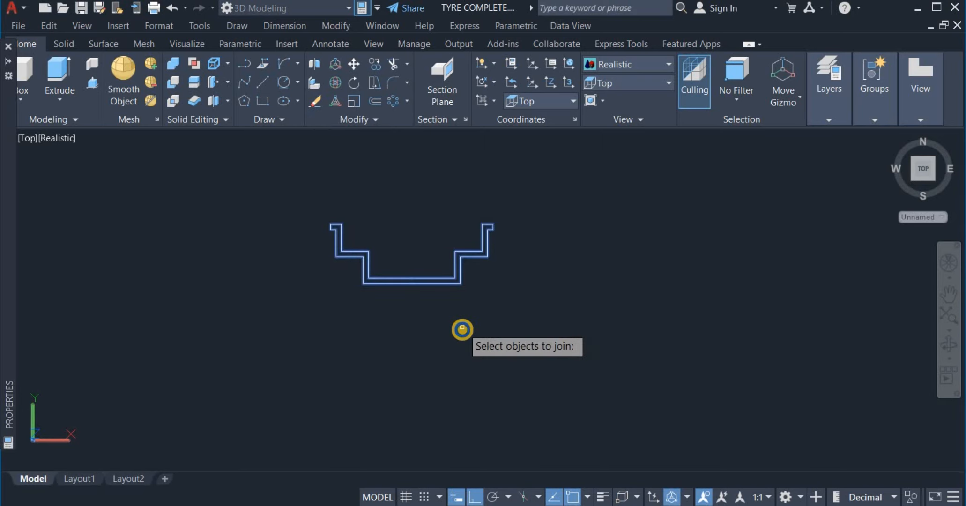
key(Return)
scroll(469, 244, down, 1)
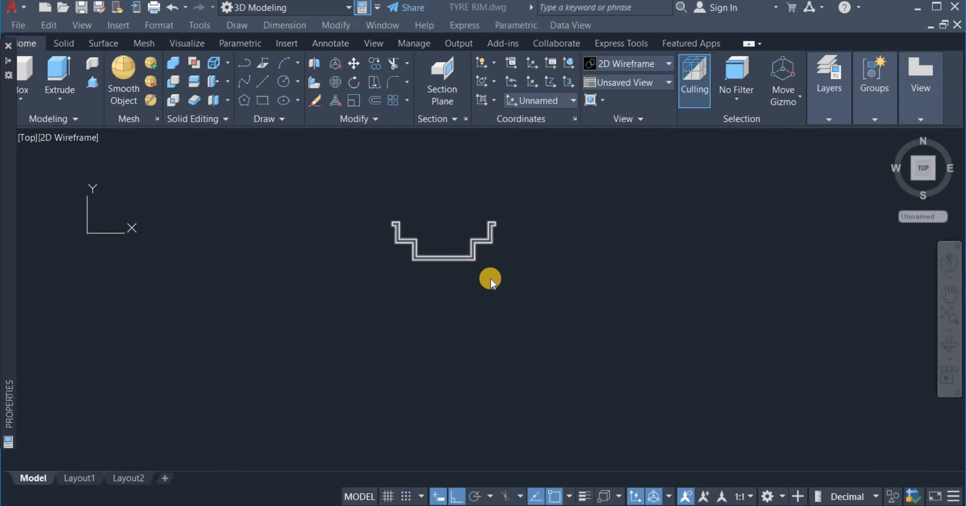
- Draw a 300 mm line straight down from the inner corner beneath the rim profile's upper-right lip
click(262, 82)
scroll(501, 239, up, 5)
scroll(502, 239, down, 2)
click(262, 80)
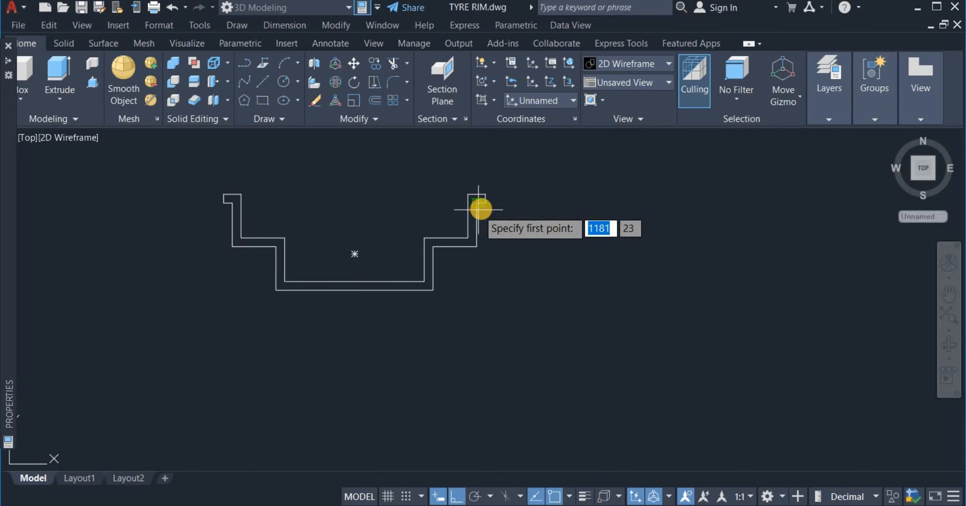
scroll(479, 204, up, 3)
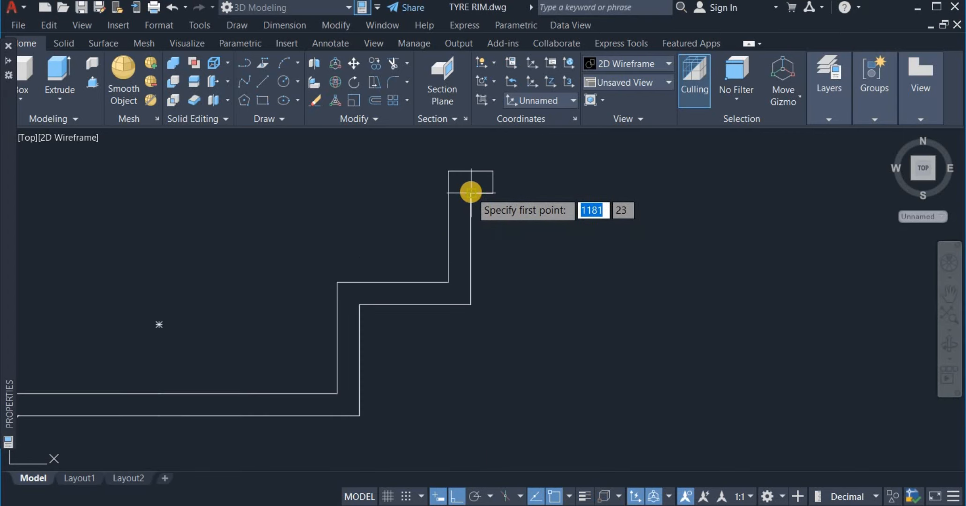
click(470, 192)
scroll(485, 205, down, 5)
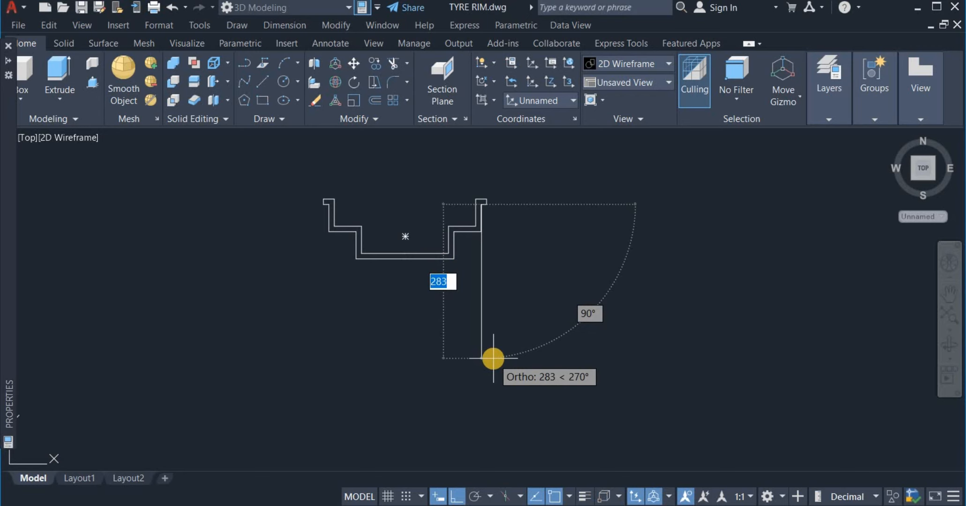
key(BackSpace)
text(300)
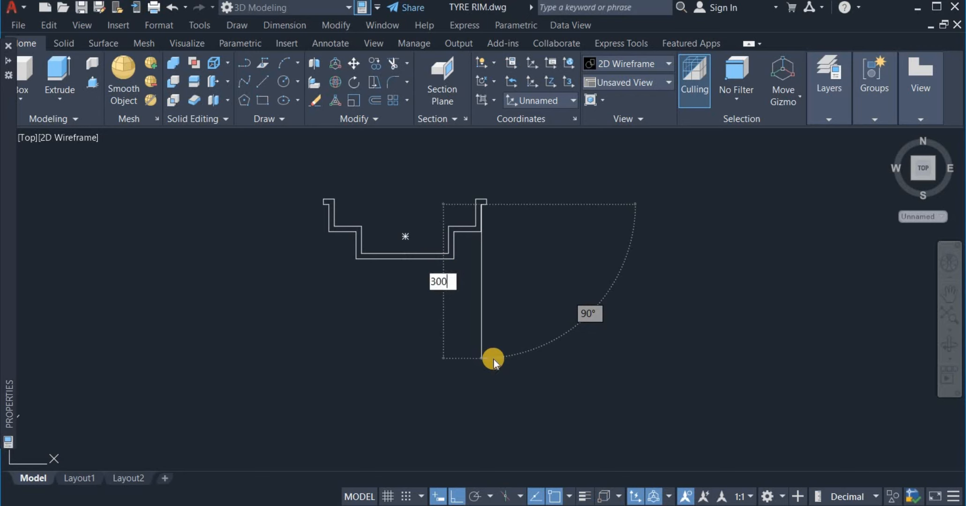
key(Return)
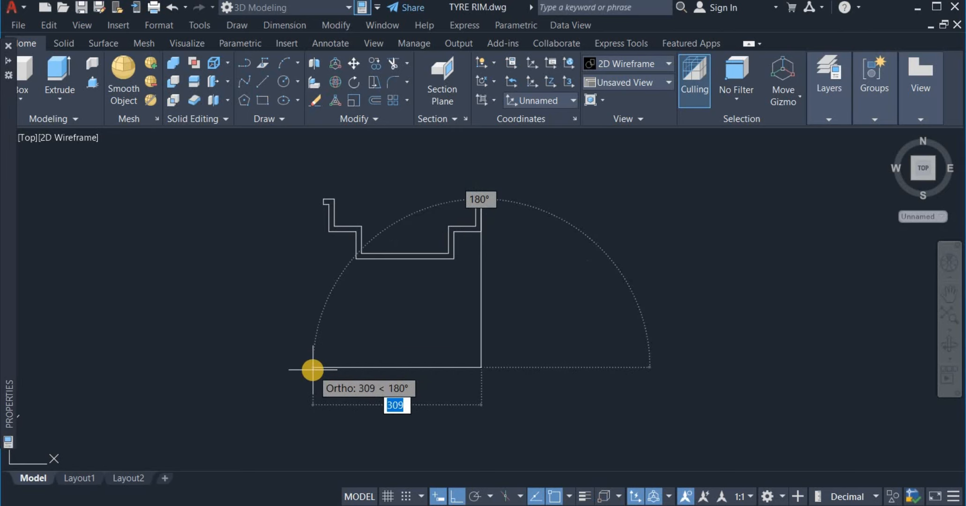
- Continue with a horizontal line to the left, extending past the rim profile's left edge, and end it there
click(286, 368)
right_click(546, 303)
click(557, 307)
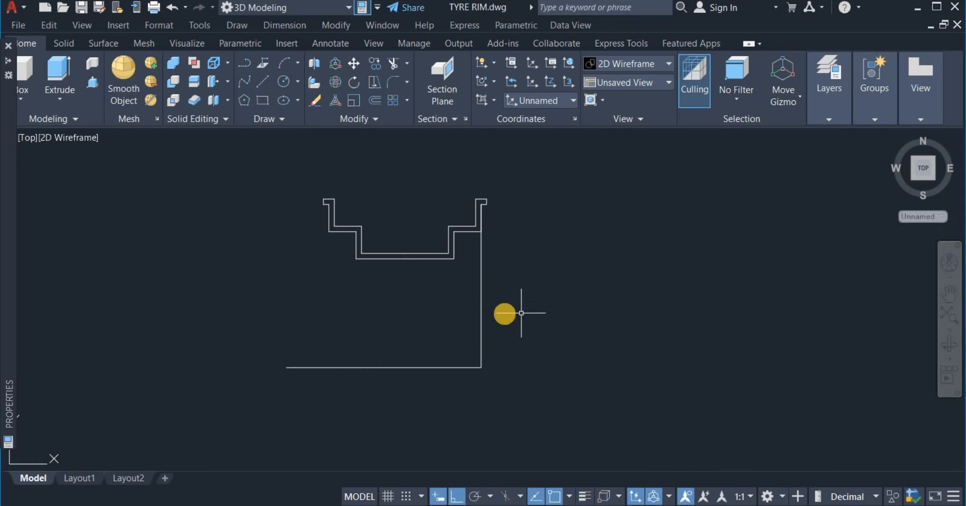
- Draw a vertical line from the rim profile's lower-right outer corner down past the horizontal line
click(264, 81)
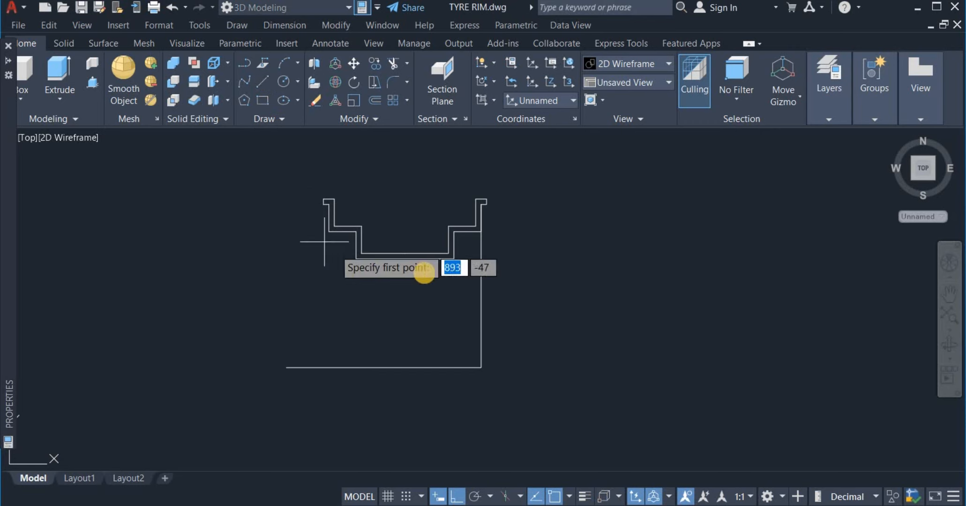
click(449, 255)
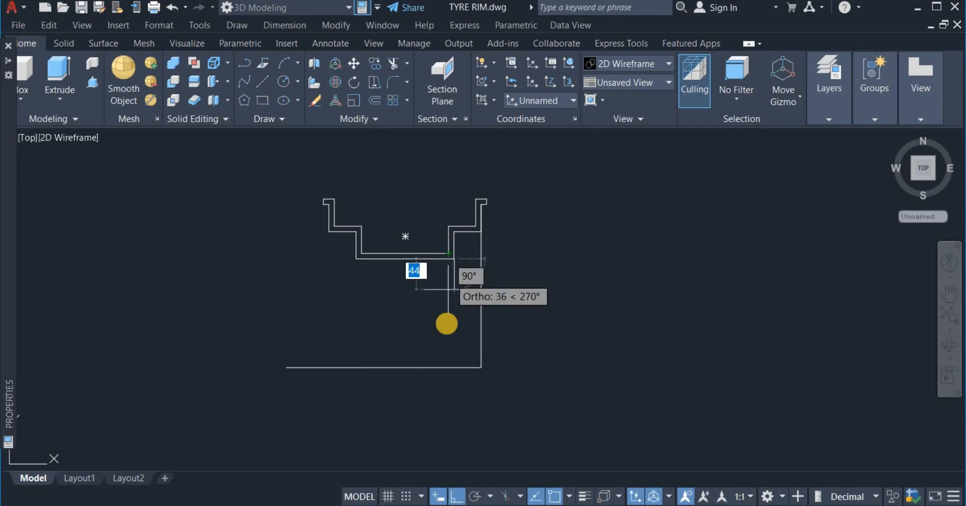
click(445, 386)
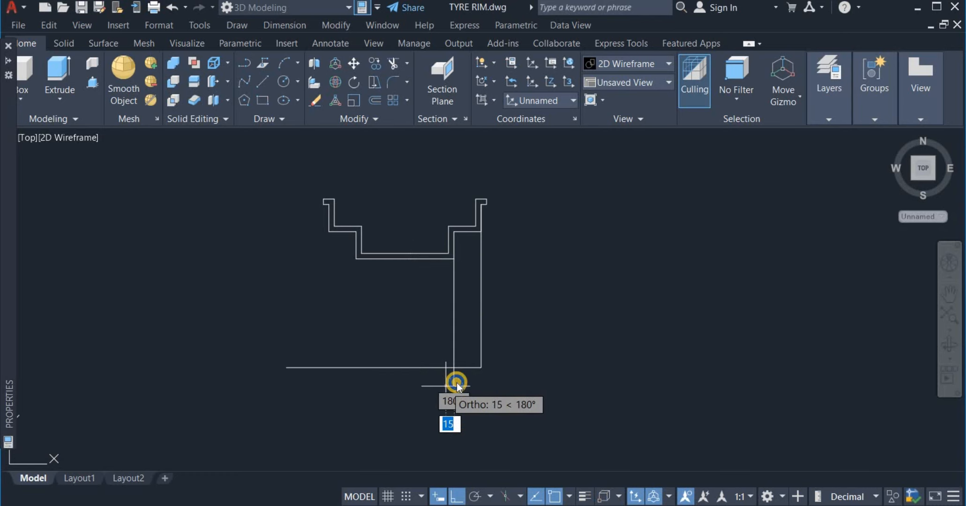
right_click(455, 384)
click(489, 243)
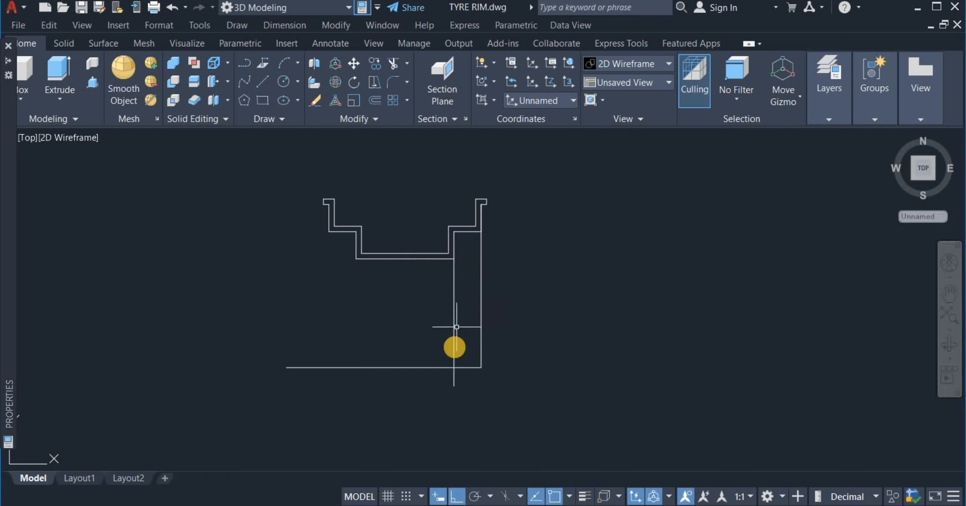
- Draw a rectangle 50 mm wide and 100 mm high in the empty area right of the rim profile
click(263, 99)
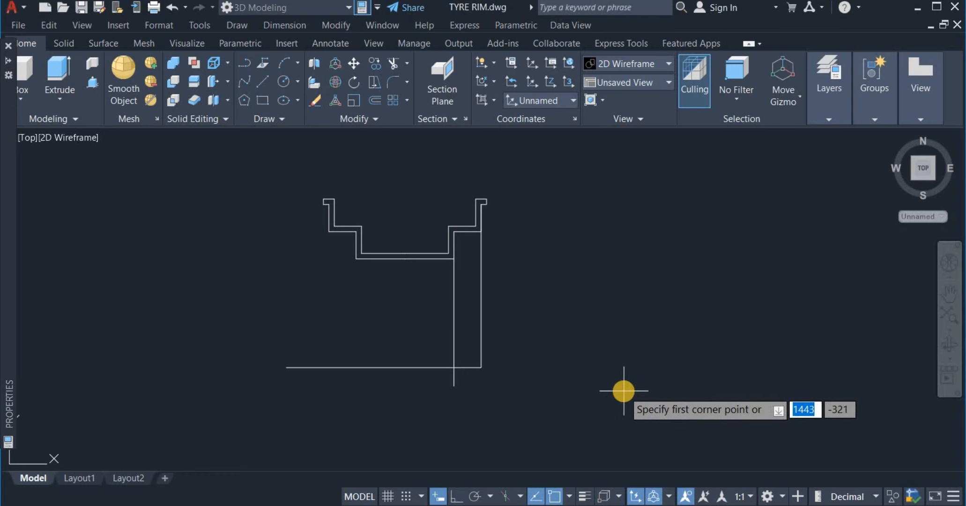
click(619, 322)
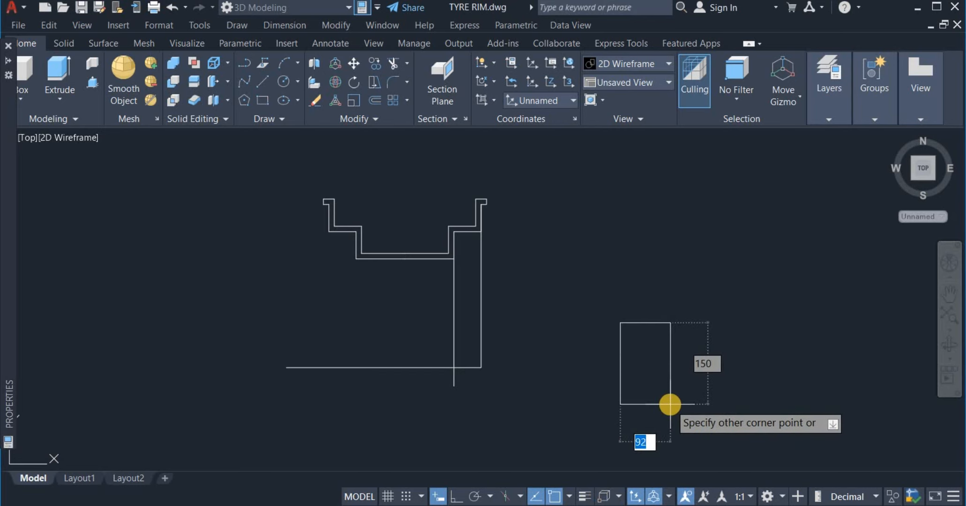
text(50)
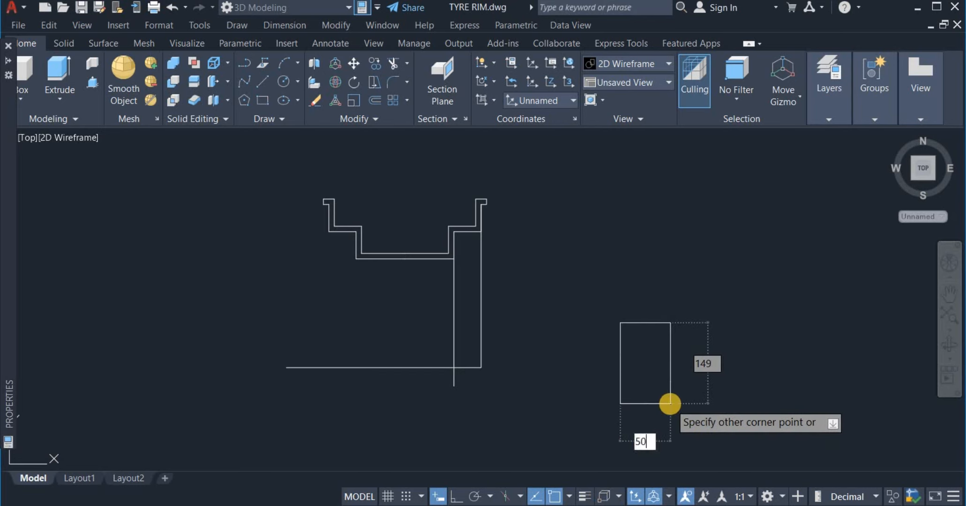
key(Tab)
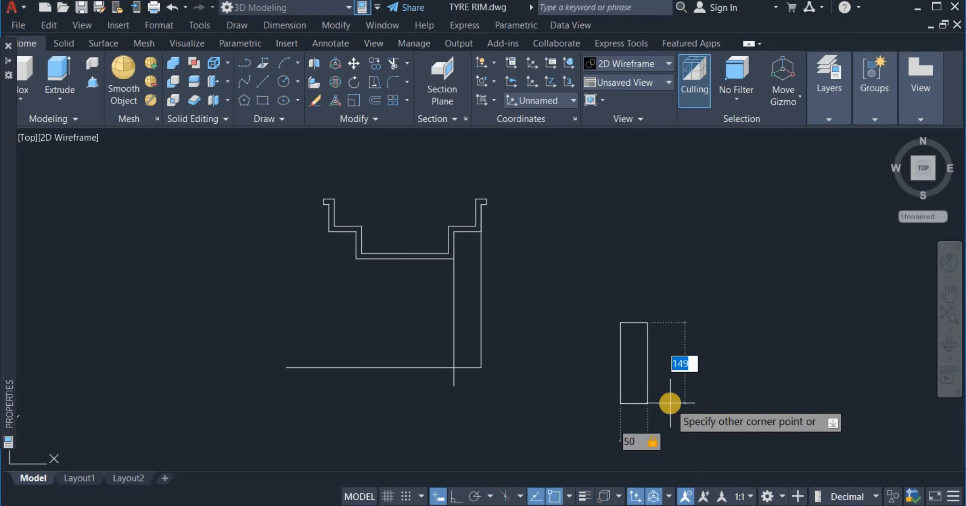
text(1)
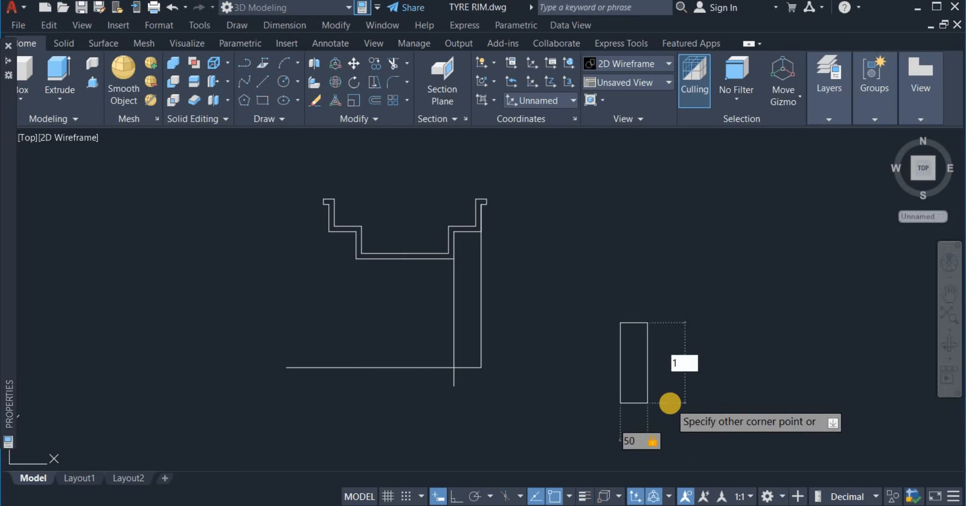
text(00)
key(Return)
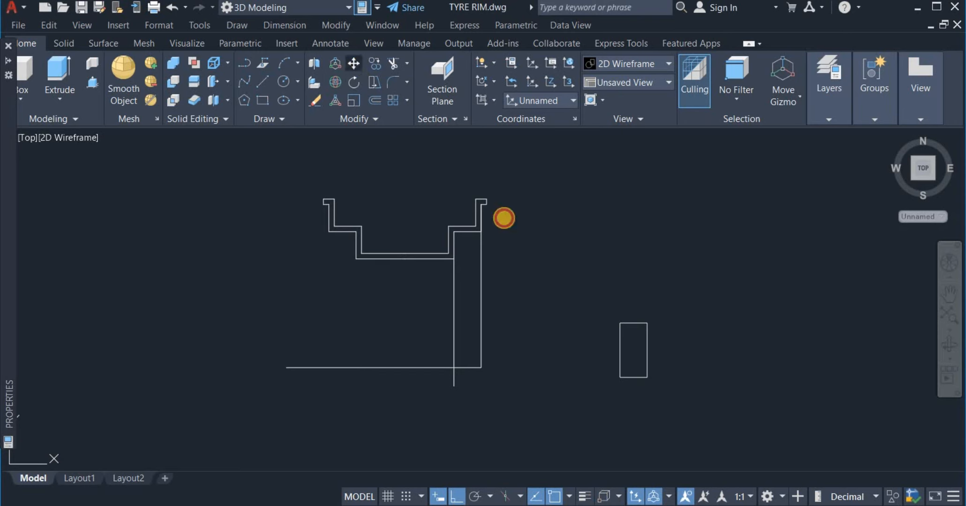
- Move the rectangle by its right edge's midpoint to the intersection of the horizontal line and the vertical line beneath the rim's lower-right corner
click(639, 377)
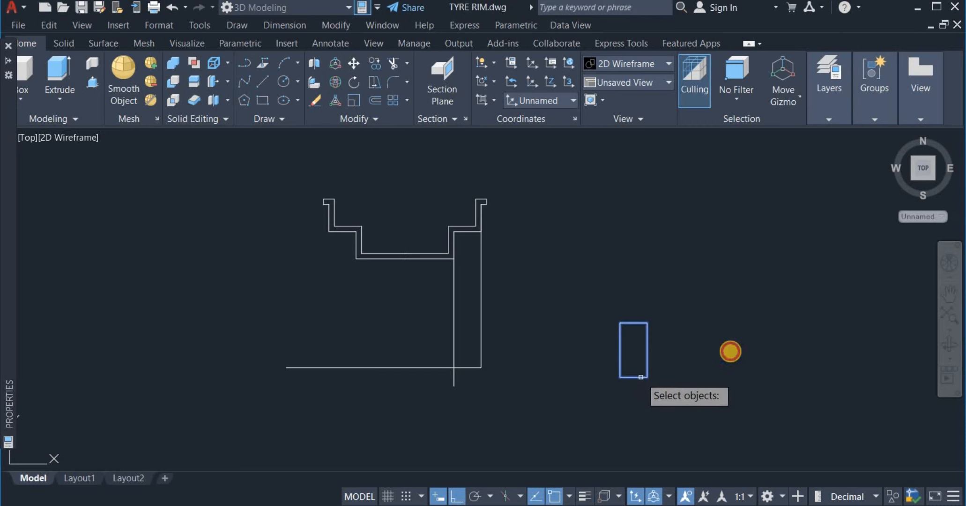
key(Return)
click(648, 352)
click(453, 367)
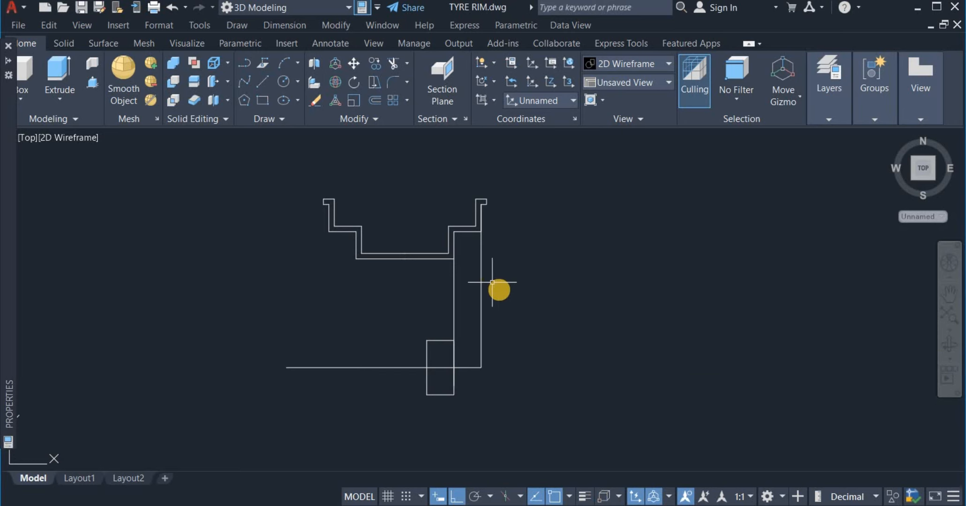
- Erase the two vertical construction lines running down from the right side of the rim profile
click(508, 285)
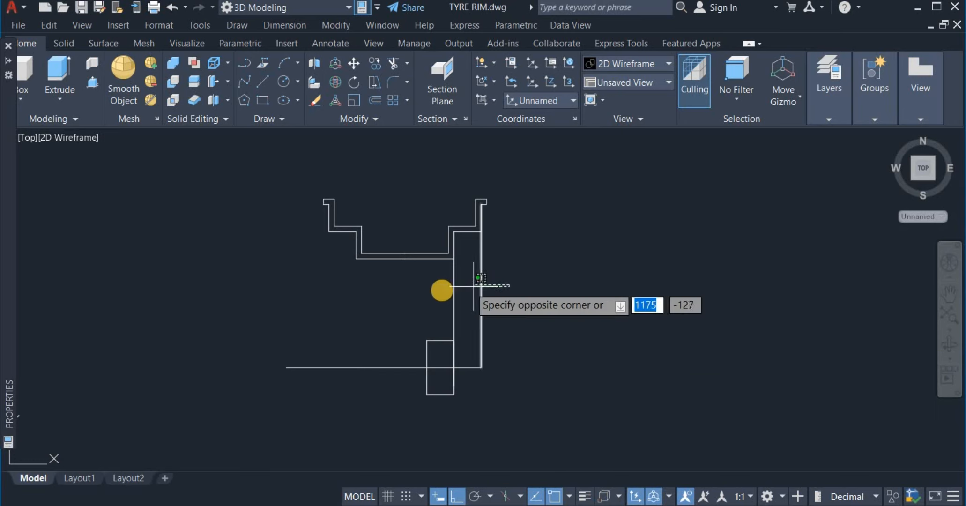
click(437, 291)
right_click(534, 260)
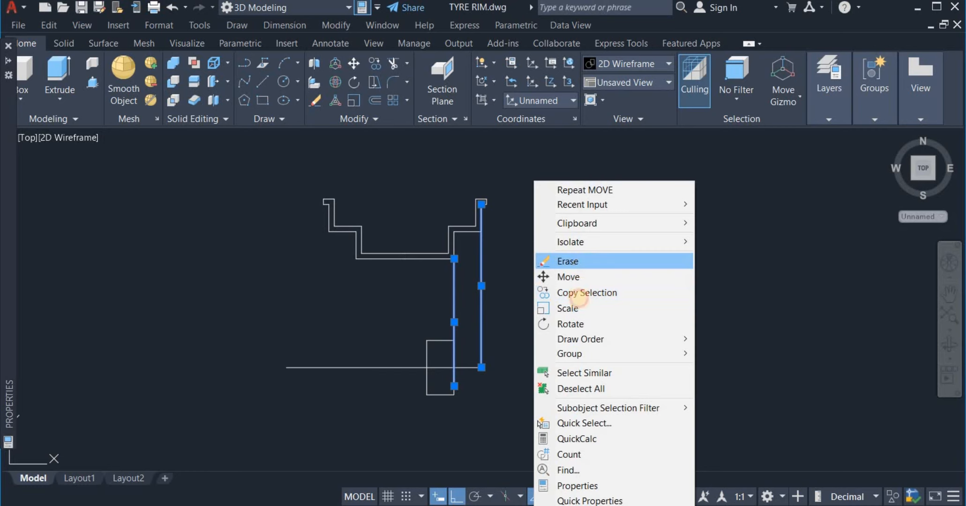
click(583, 262)
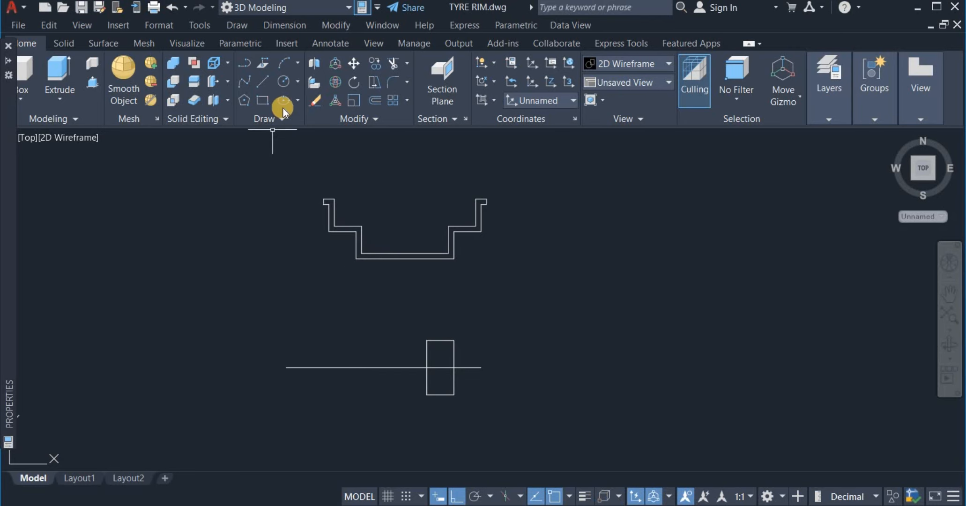
- Draw a Start, End, Direction arc from the upper-right lip's lower outer corner to the hub rectangle's upper-right corner, with ortho off, bowing gently outward
click(298, 61)
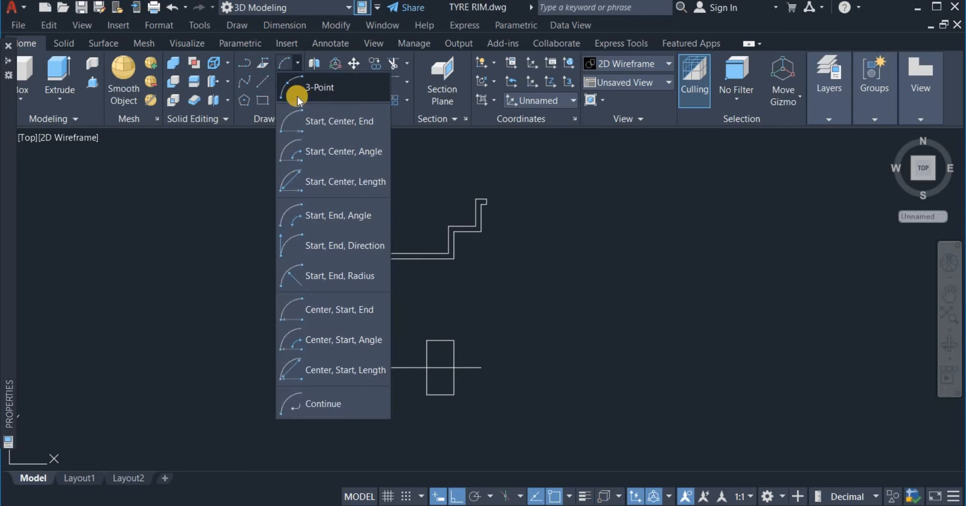
click(334, 254)
scroll(478, 211, up, 6)
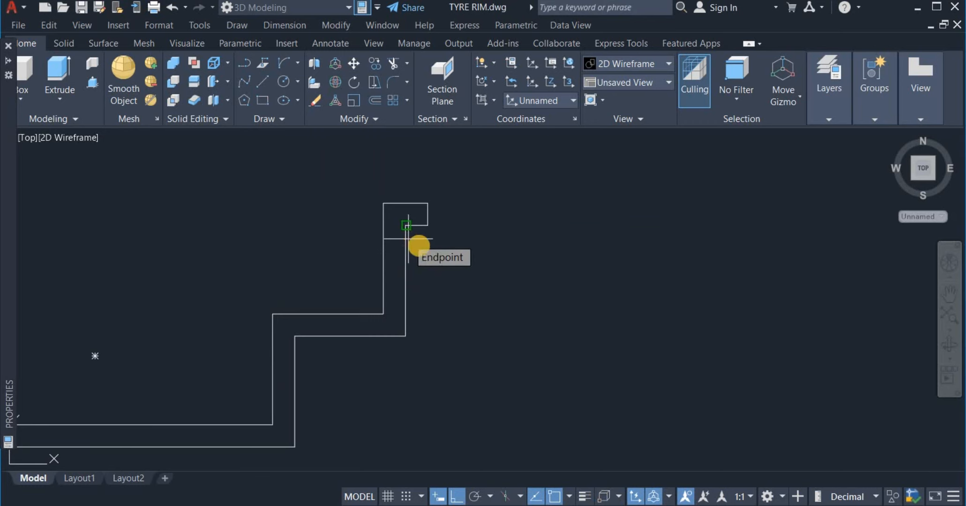
click(428, 225)
scroll(442, 216, down, 2)
scroll(444, 213, down, 3)
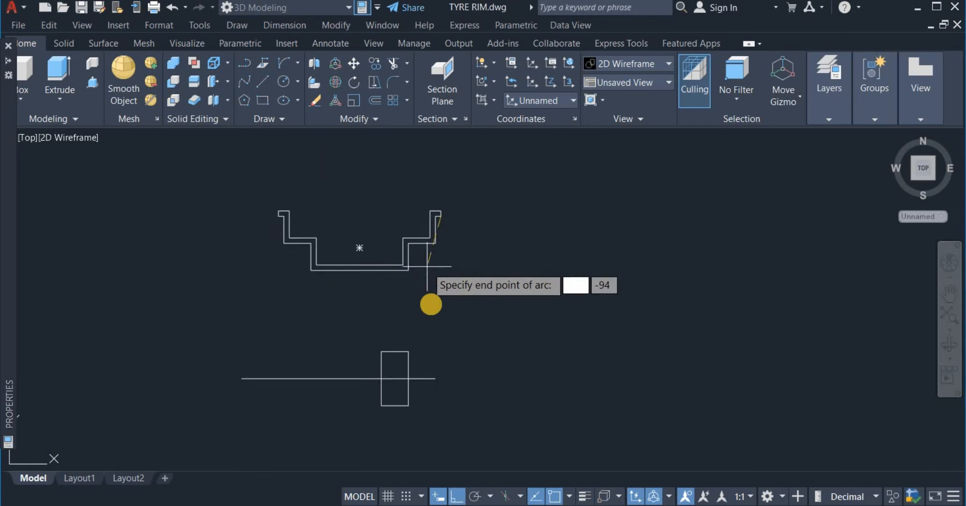
click(414, 346)
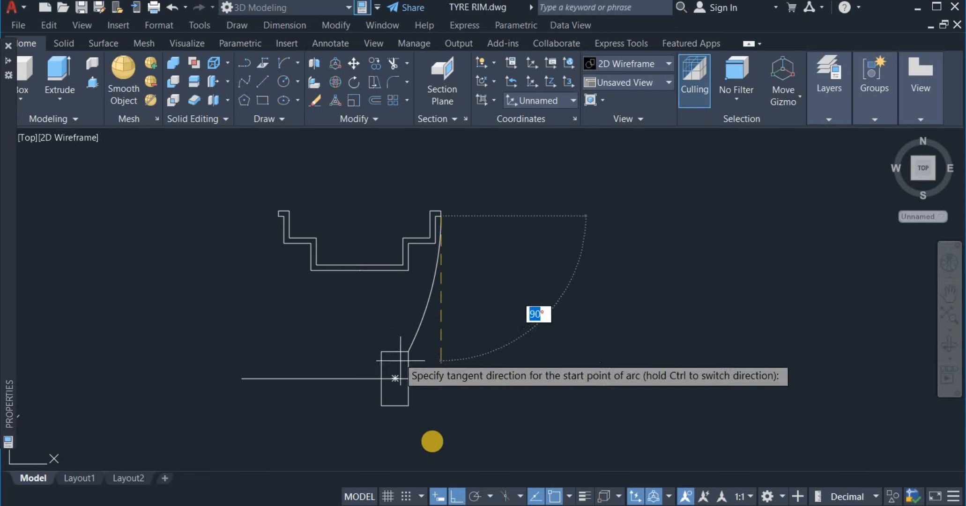
click(457, 491)
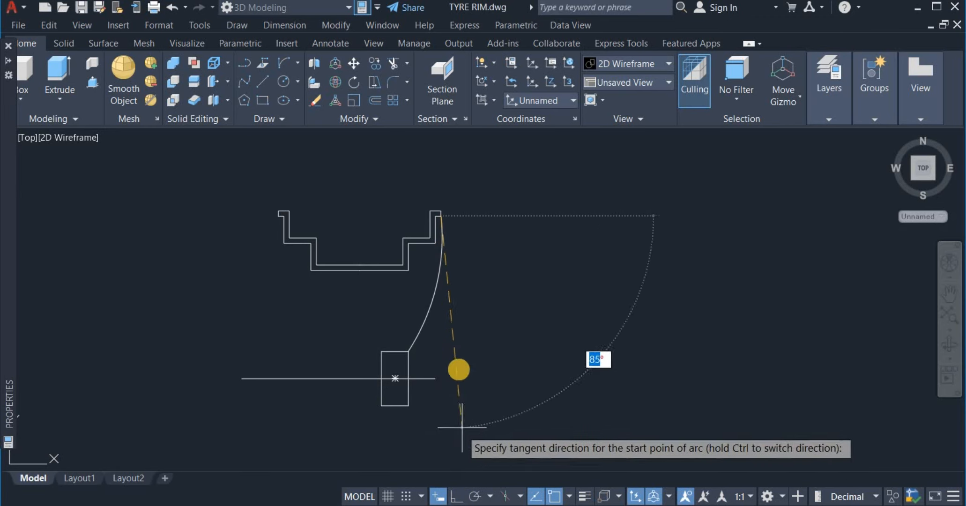
click(429, 328)
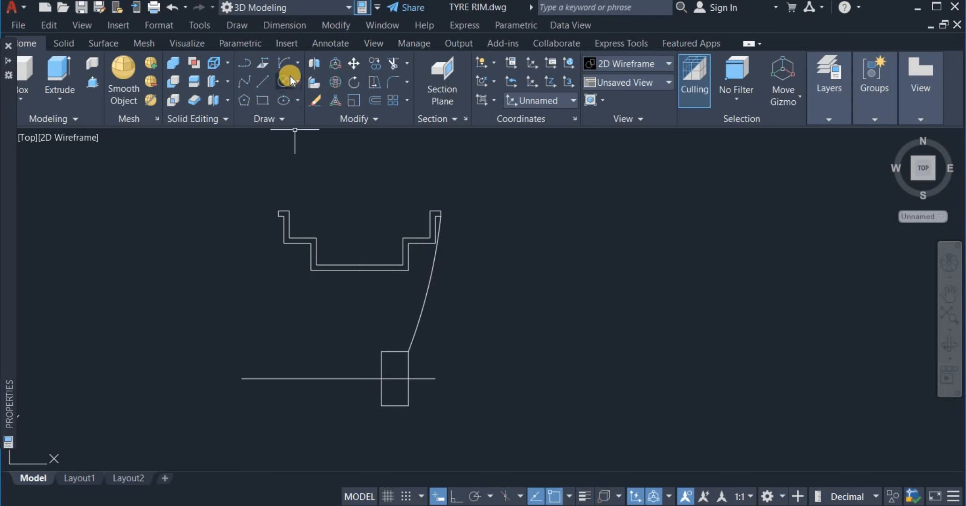
- Draw a second, similarly curved arc from the rim profile's lower-right outer corner to the hub rectangle's upper-left corner
click(281, 60)
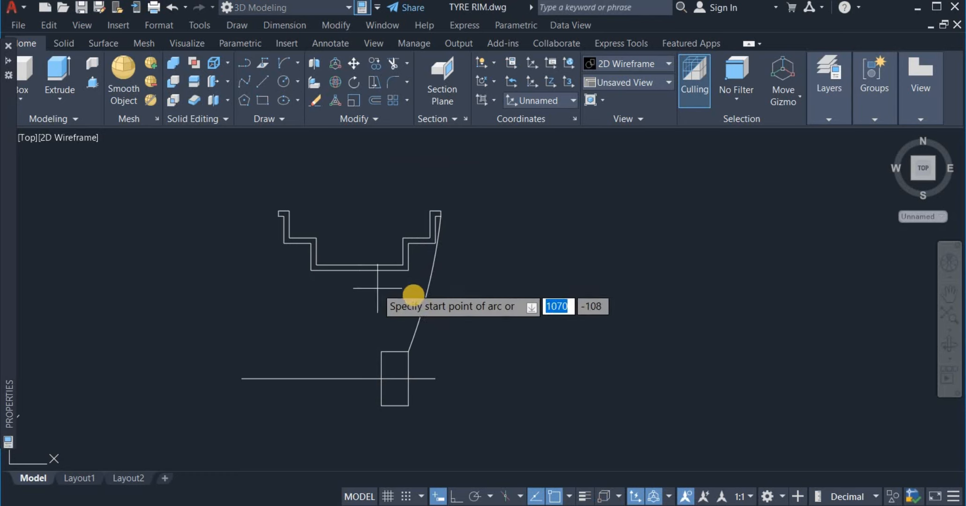
click(407, 271)
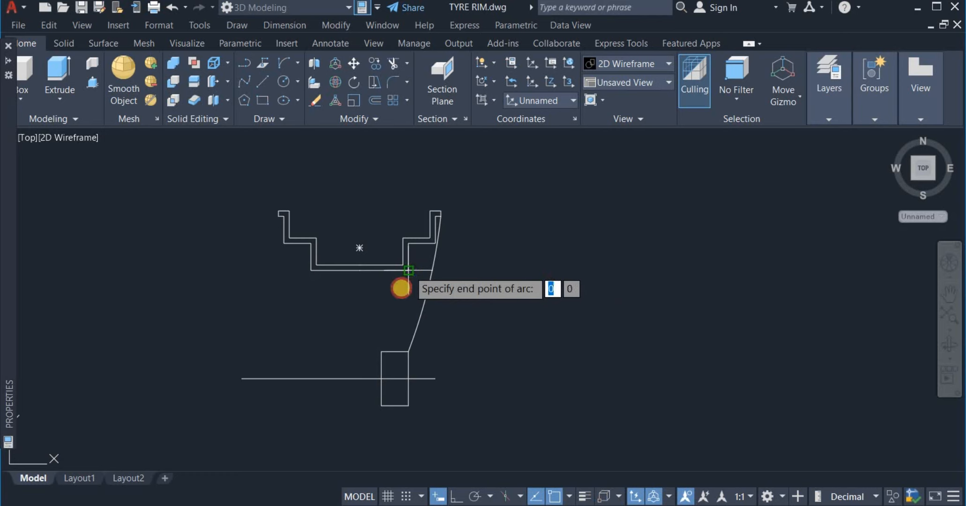
click(382, 351)
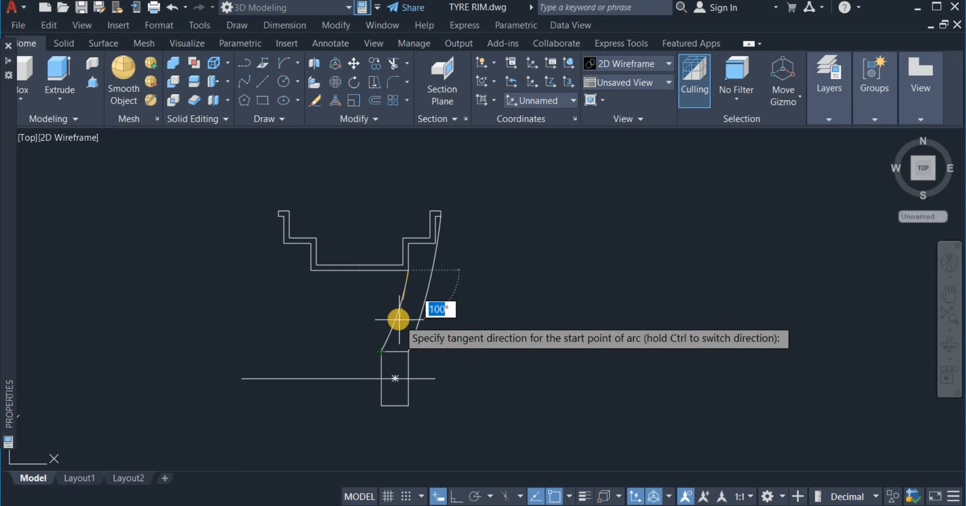
key(Escape)
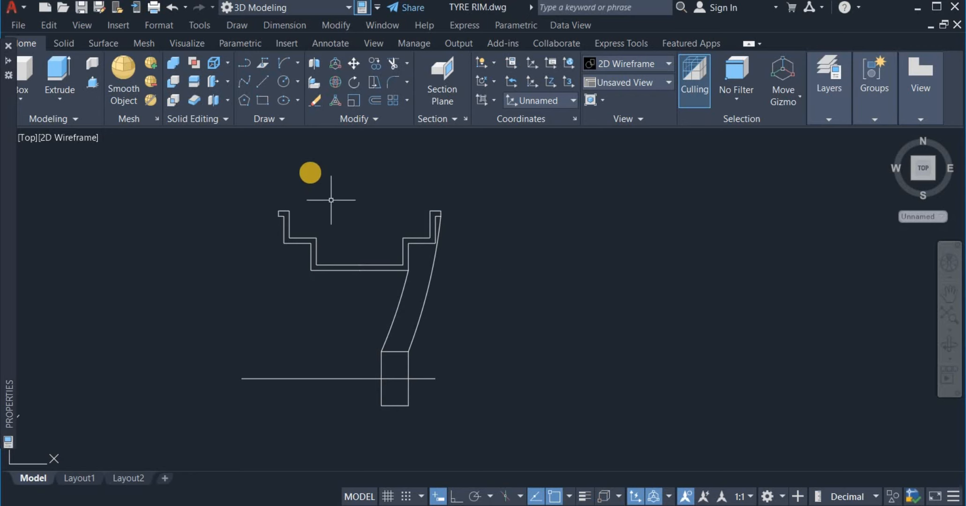
- Trace a polyline along the rim's stepped outer right edge, from the inner arc's upper end to the outer arc's start at the lip
click(241, 60)
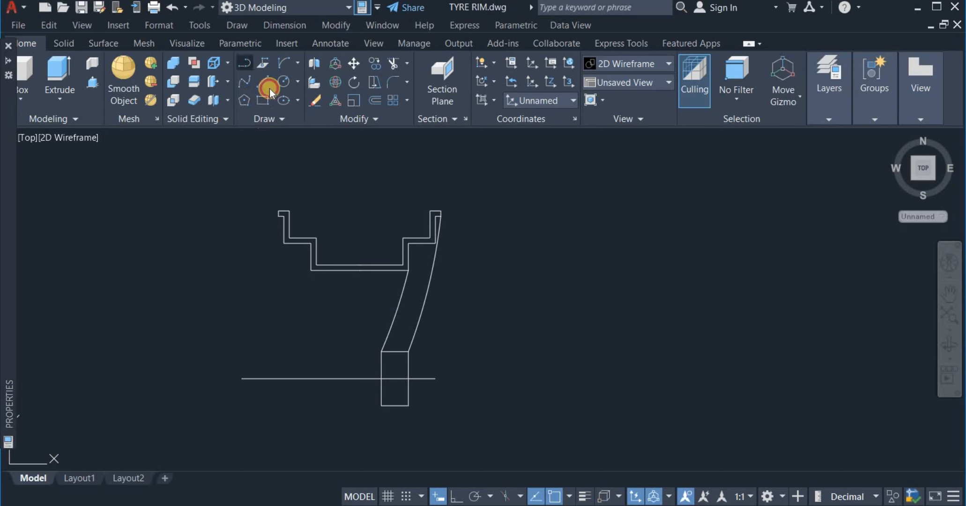
click(407, 271)
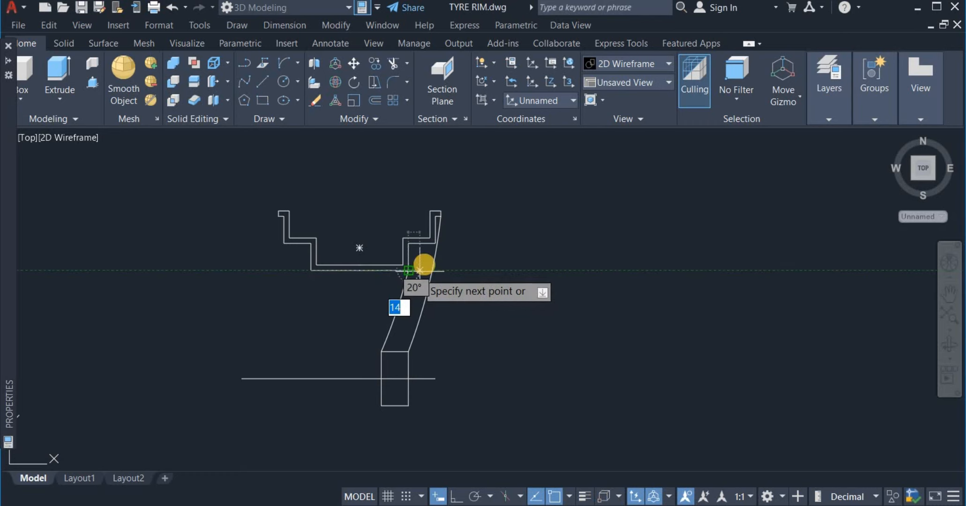
click(405, 245)
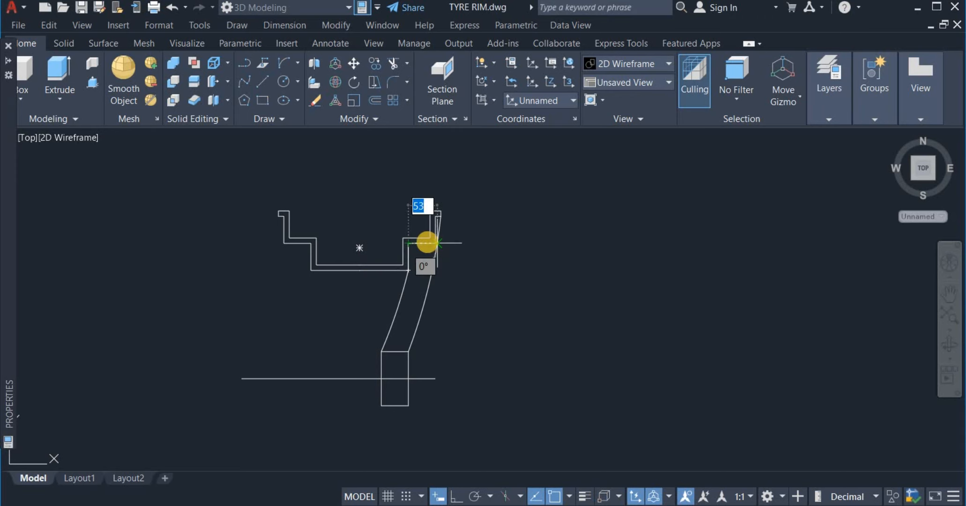
scroll(418, 261, up, 5)
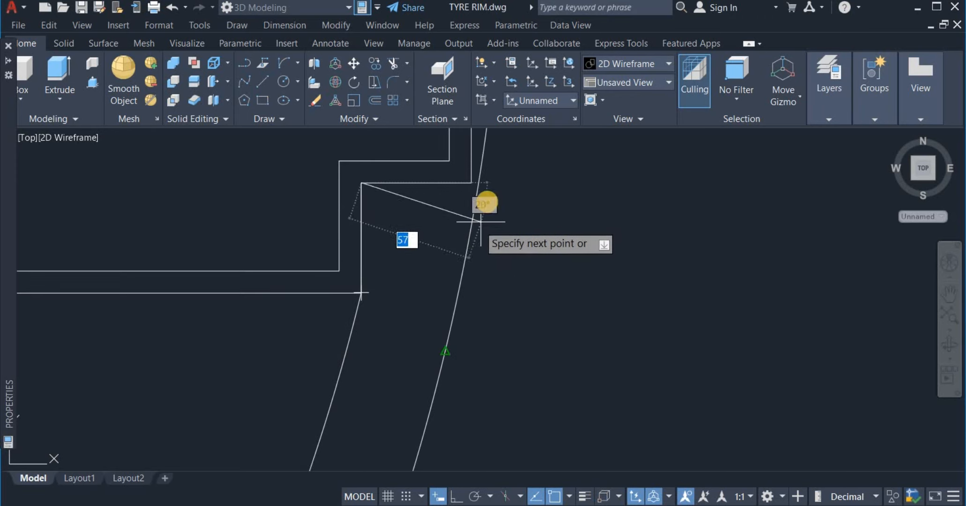
click(476, 195)
scroll(476, 194, down, 7)
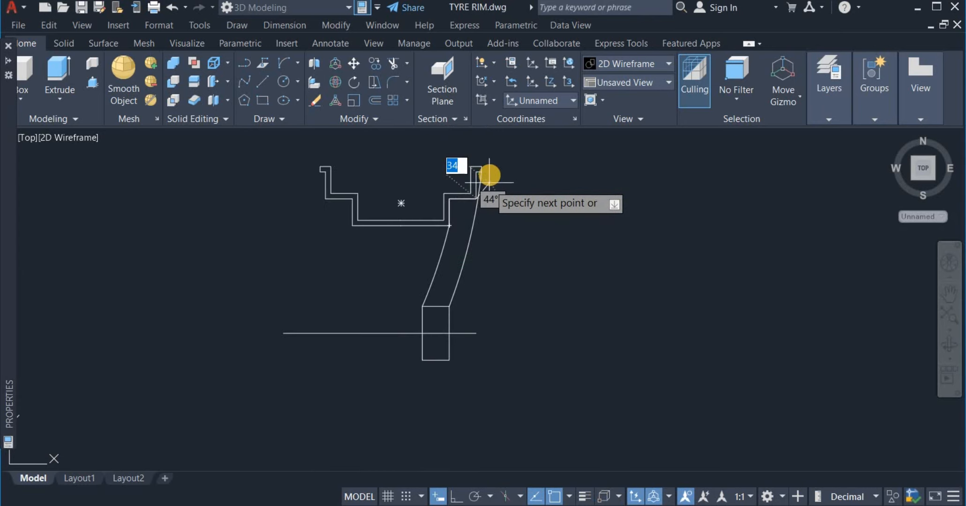
scroll(481, 177, up, 4)
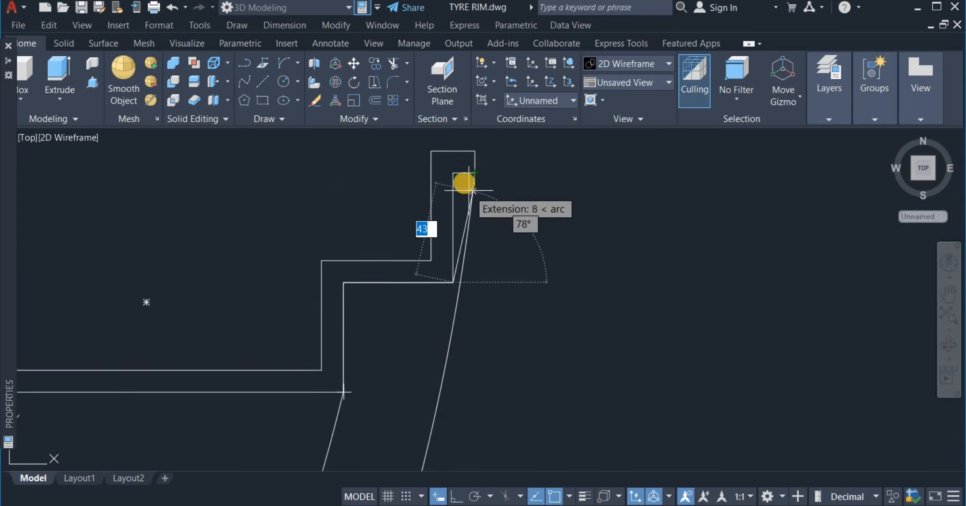
click(450, 175)
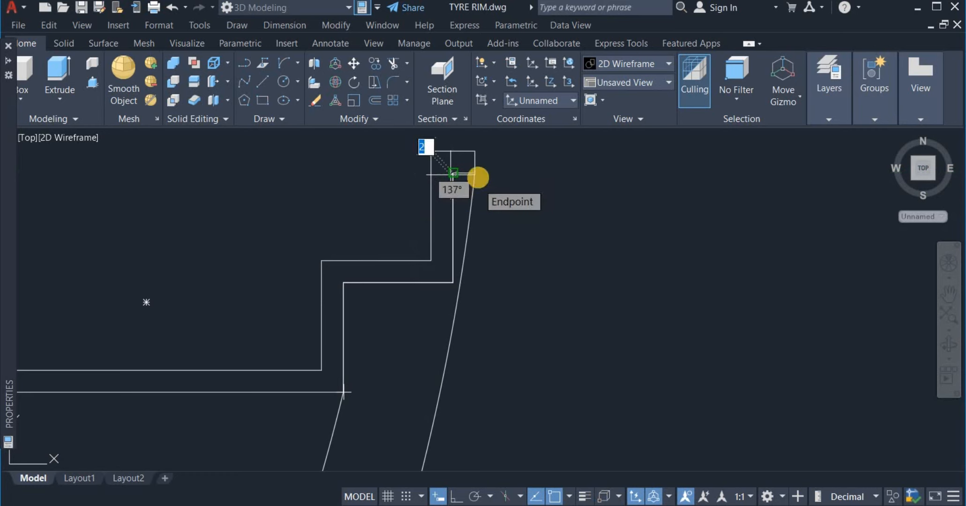
right_click(520, 173)
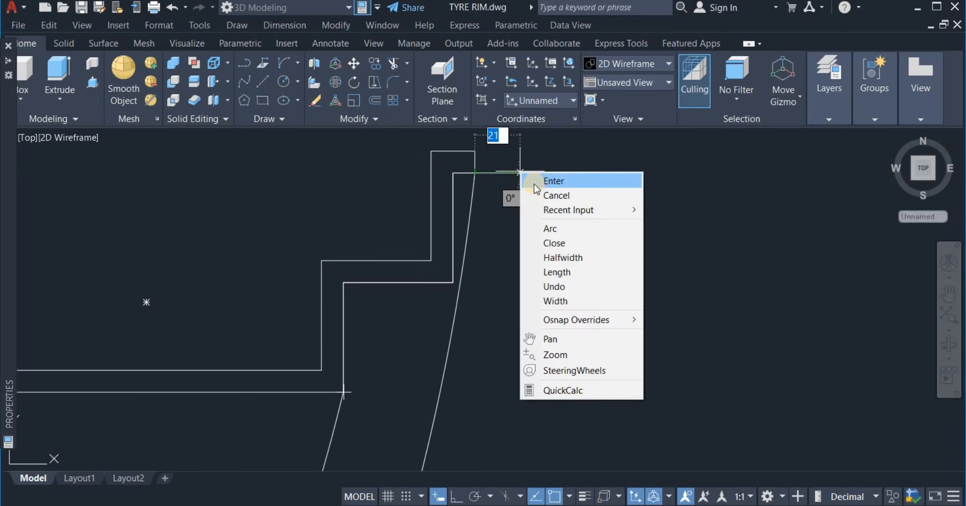
click(540, 181)
scroll(554, 157, down, 5)
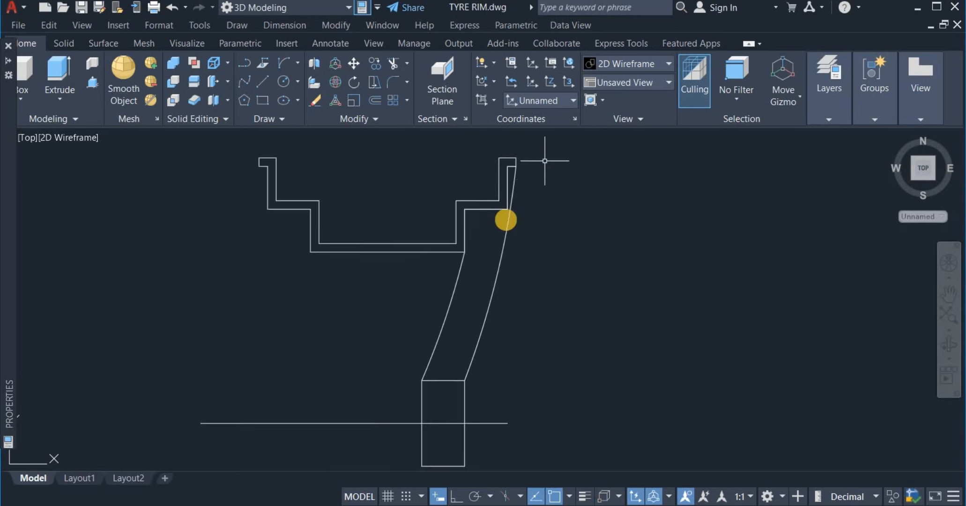
scroll(441, 322, up, 1)
- Draw a line along the hub rectangle's top edge, connecting the lower ends of the two arcs
click(267, 80)
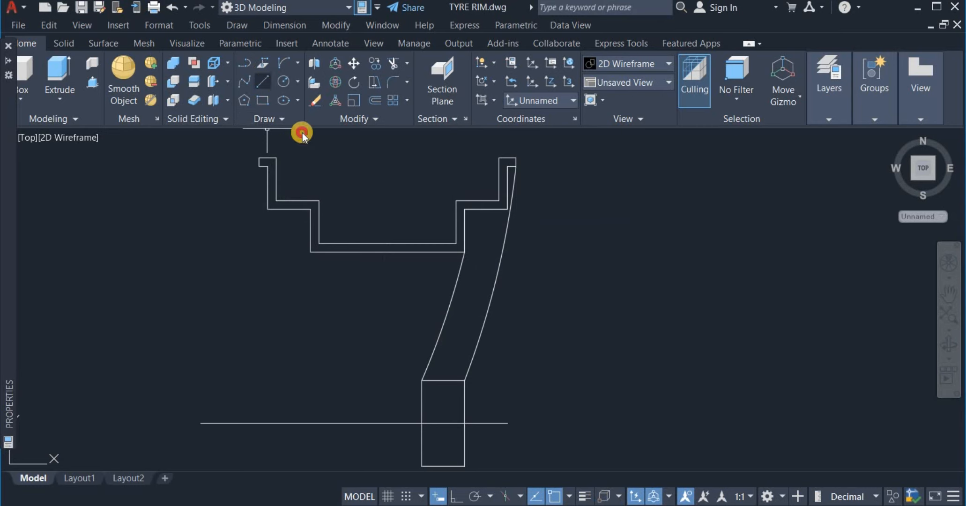
click(421, 379)
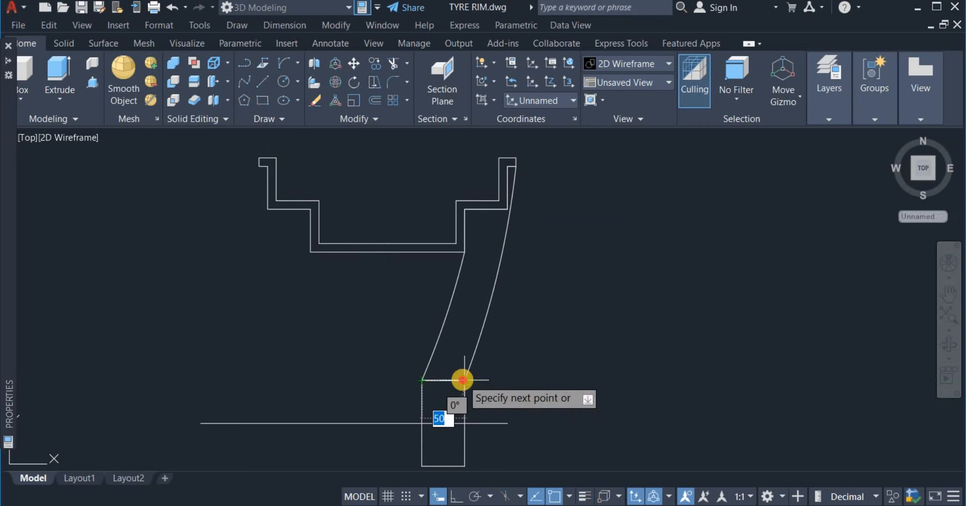
right_click(494, 351)
click(505, 359)
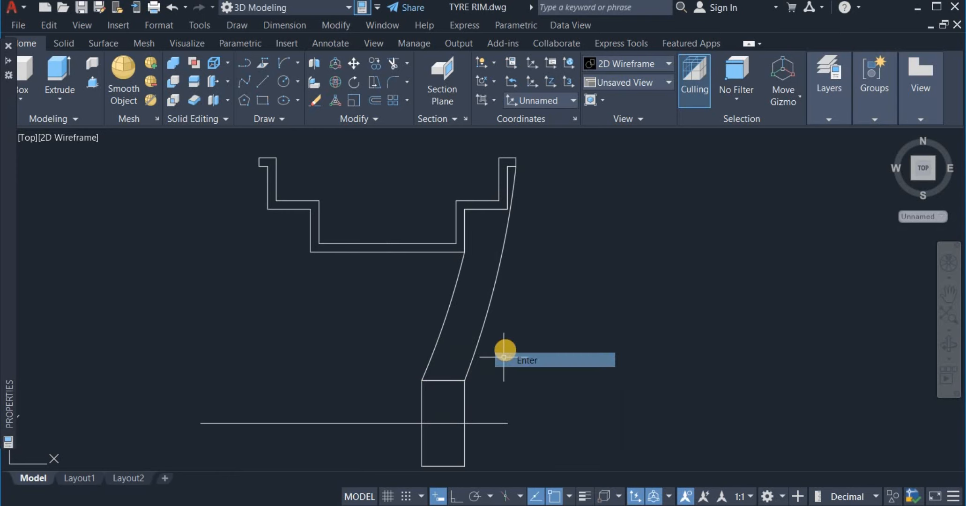
- Join the two arcs, the traced polyline and the short bottom line into one closed spoke outline
scroll(505, 349, down, 4)
scroll(519, 303, up, 4)
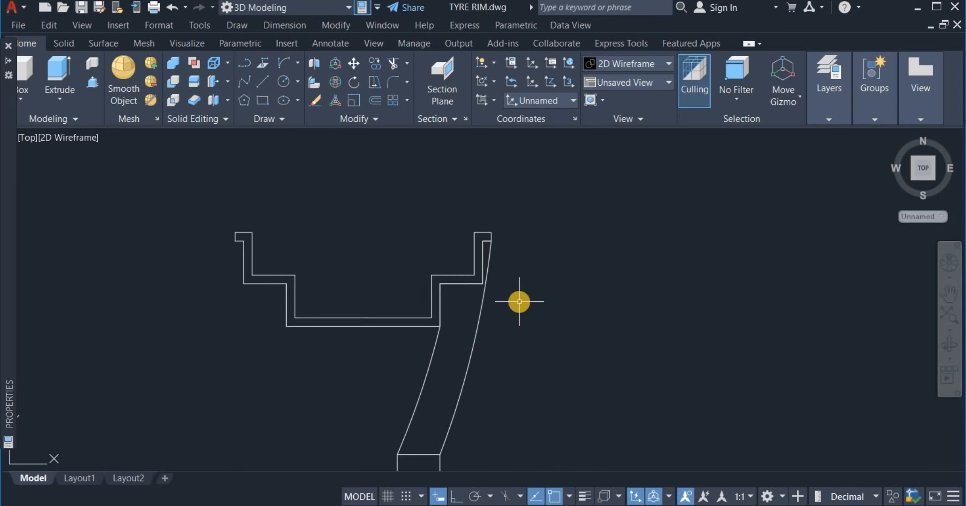
scroll(519, 301, down, 2)
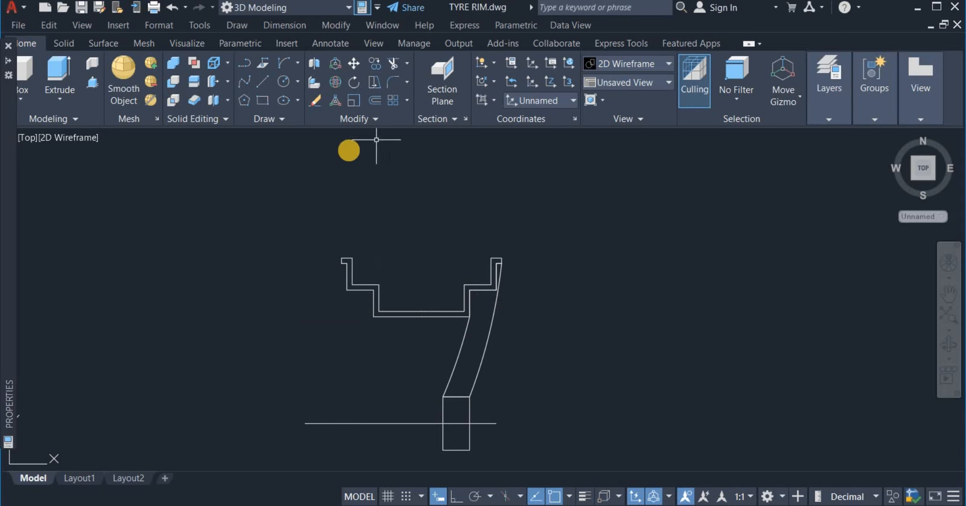
click(351, 124)
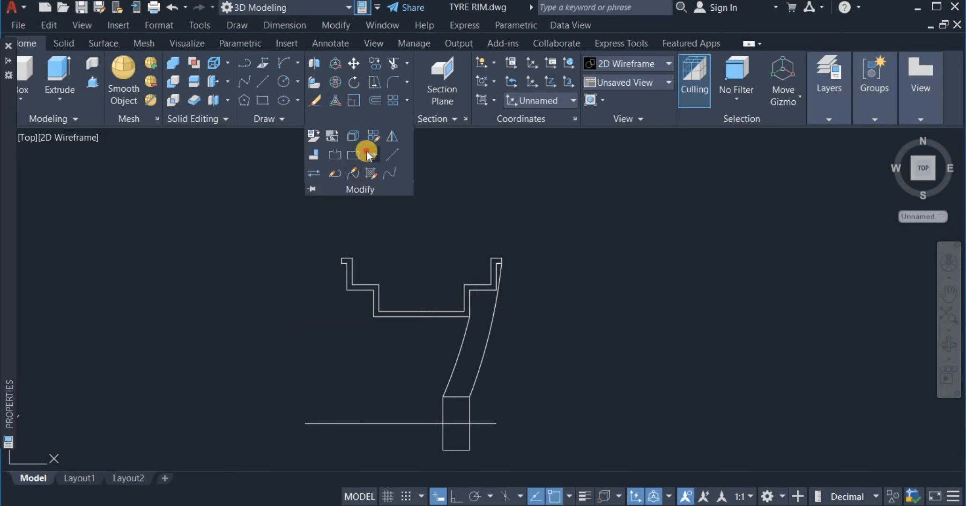
click(369, 153)
click(446, 237)
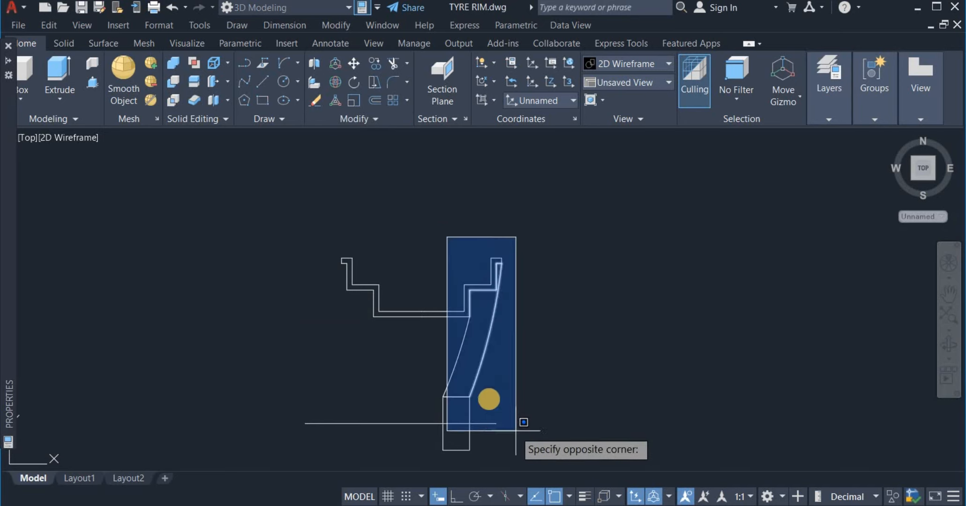
click(438, 250)
click(439, 251)
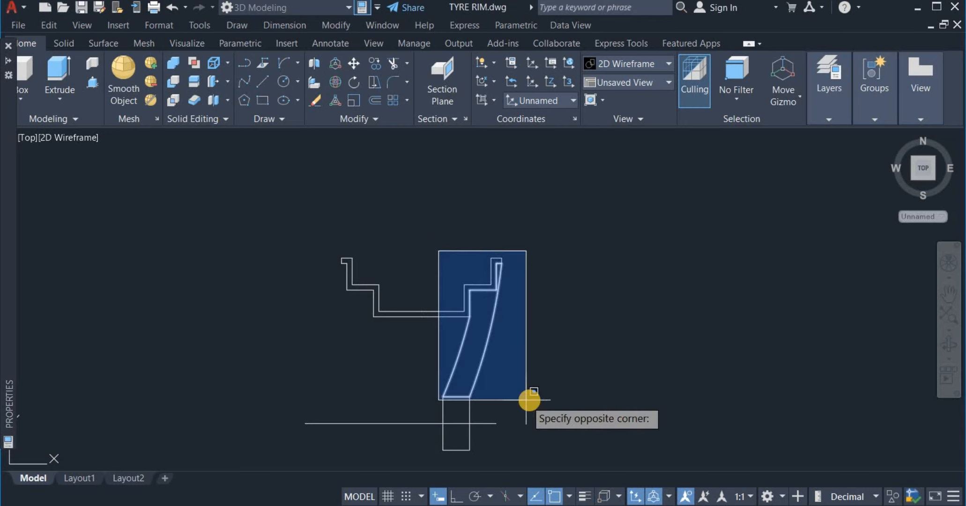
click(534, 397)
key(Return)
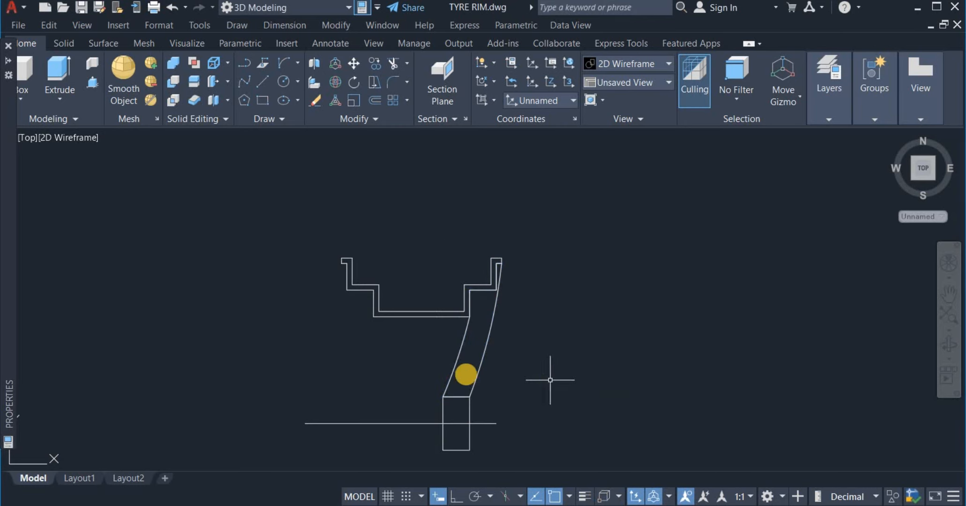
- Switch the drawing to the SE Isometric view
scroll(501, 241, down, 2)
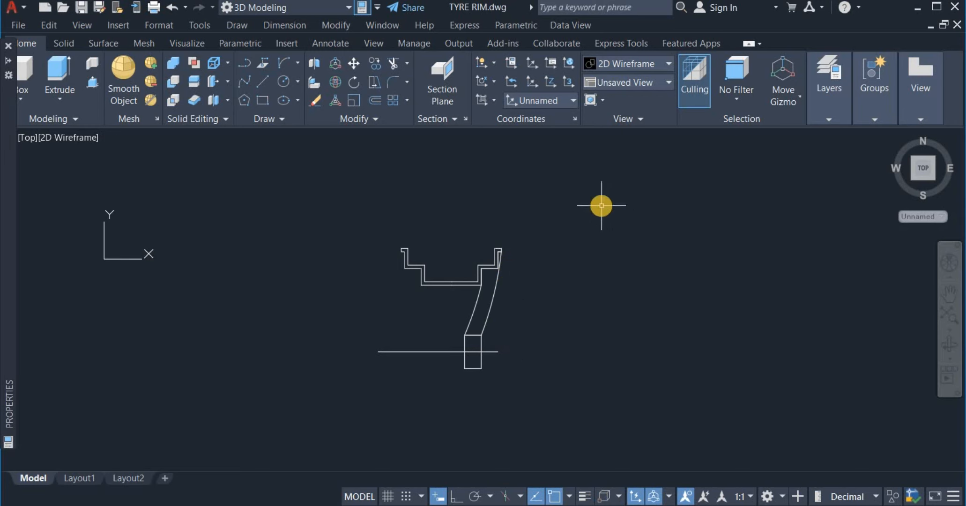
click(641, 120)
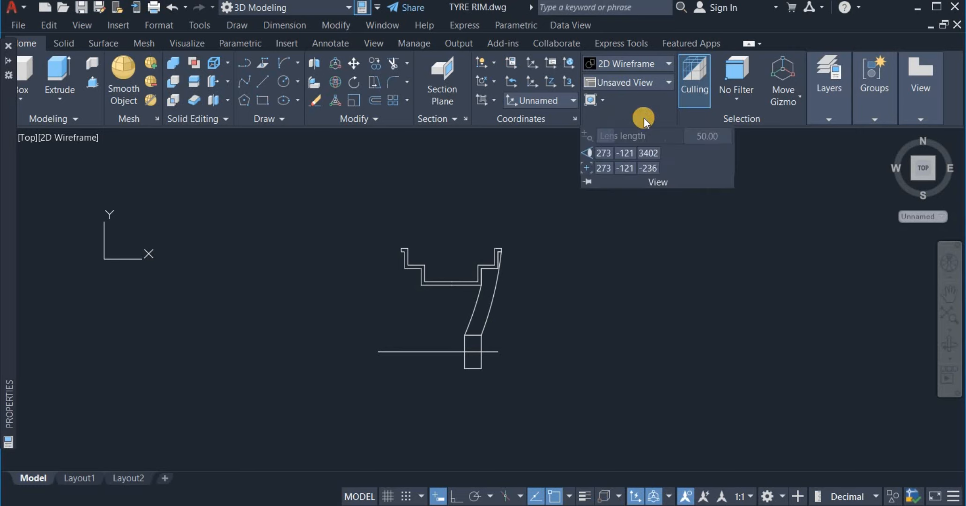
click(647, 82)
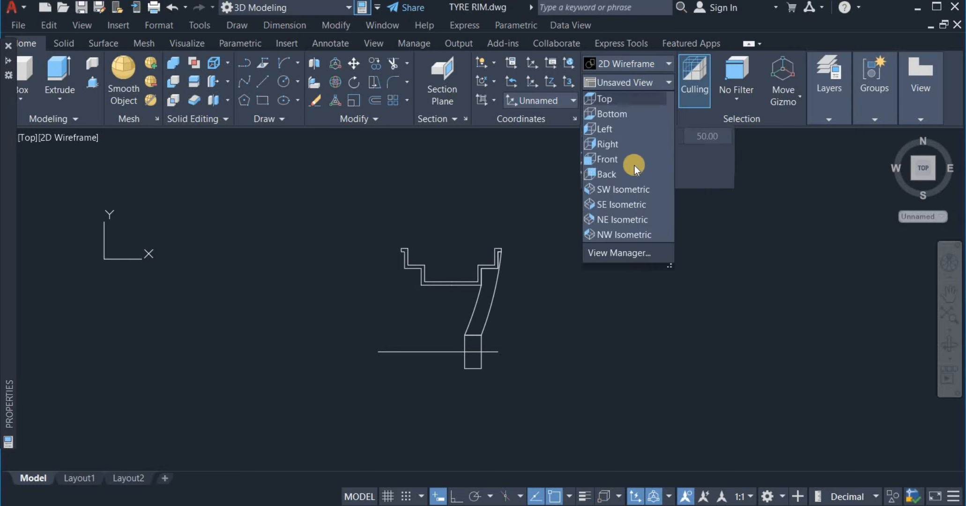
click(635, 205)
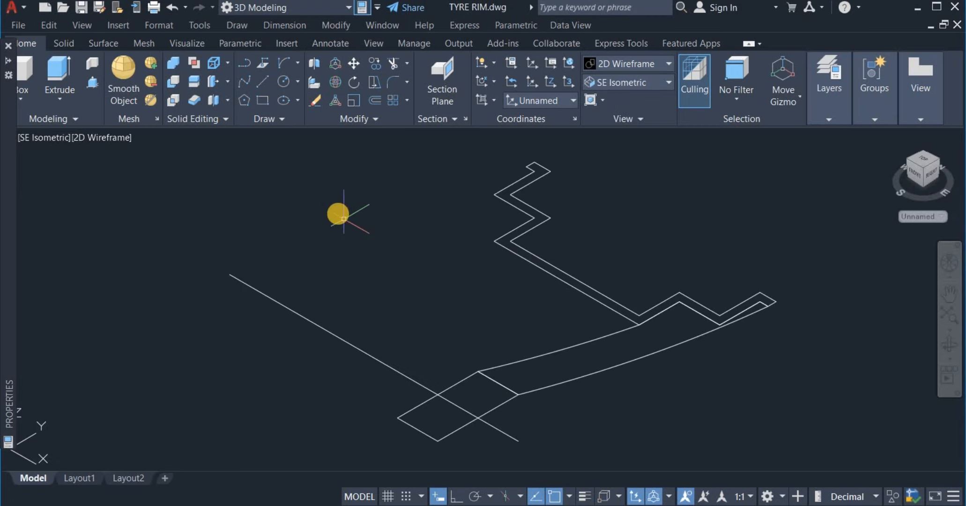
scroll(339, 213, down, 2)
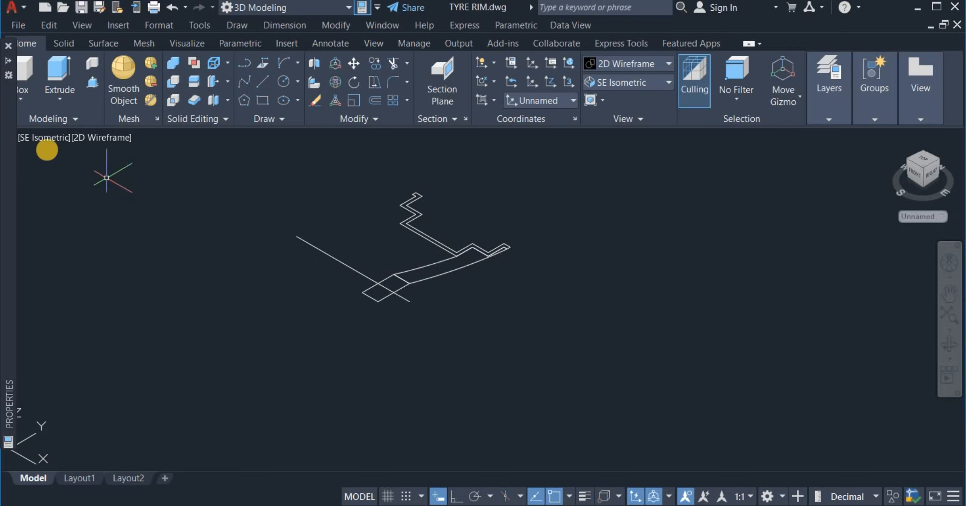
- Revolve the closed spoke outline partway around the wheel's axis line to form a narrow wedge-shaped spoke solid
click(59, 98)
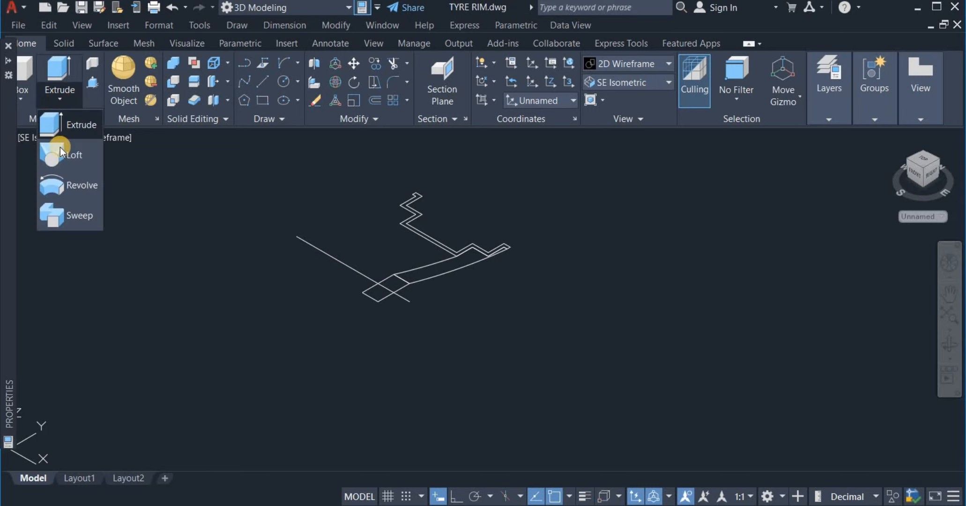
click(59, 179)
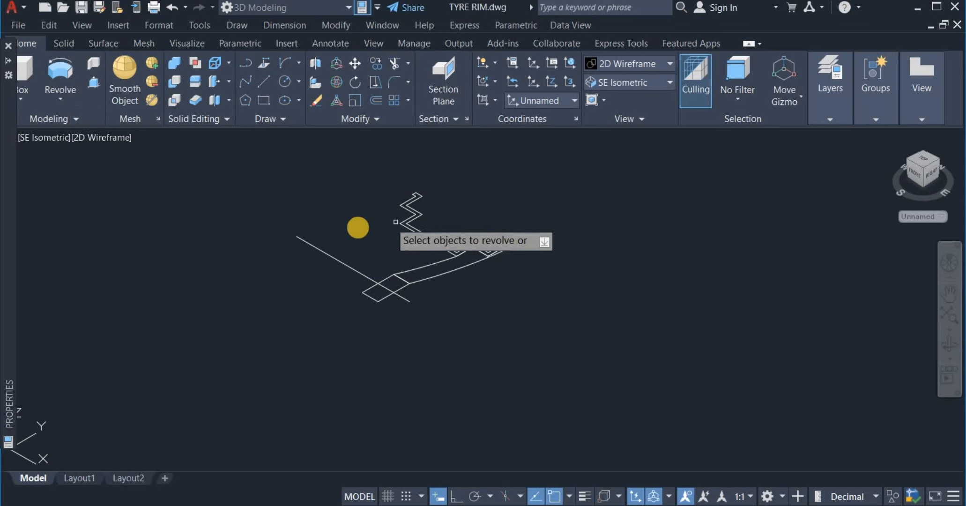
click(424, 280)
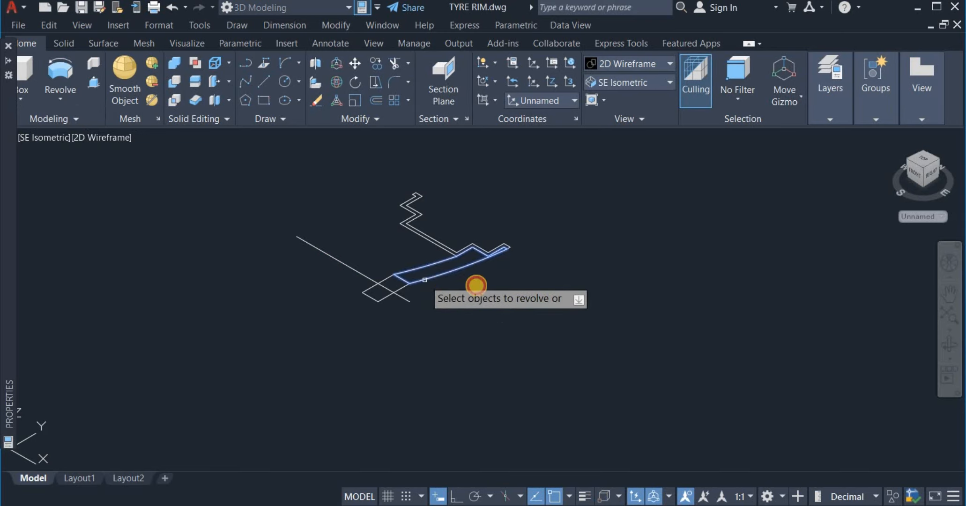
right_click(534, 297)
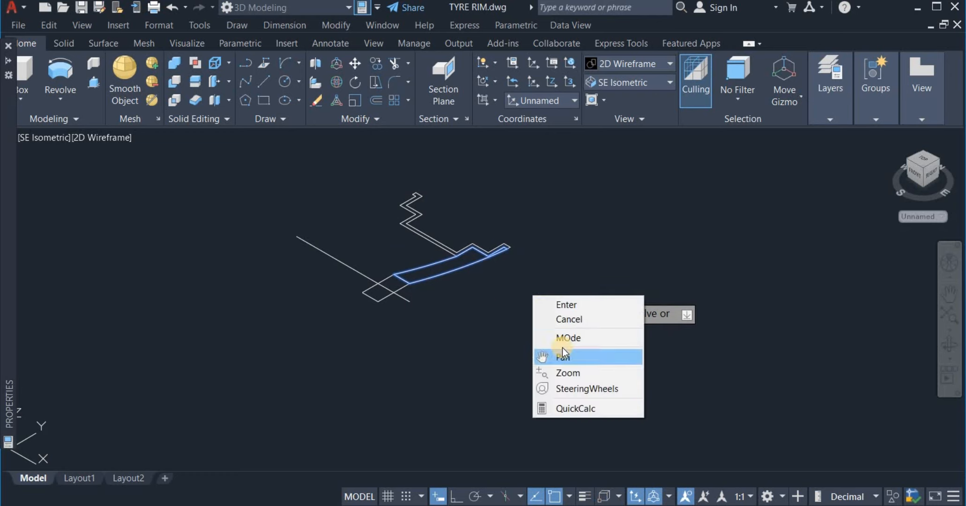
click(588, 302)
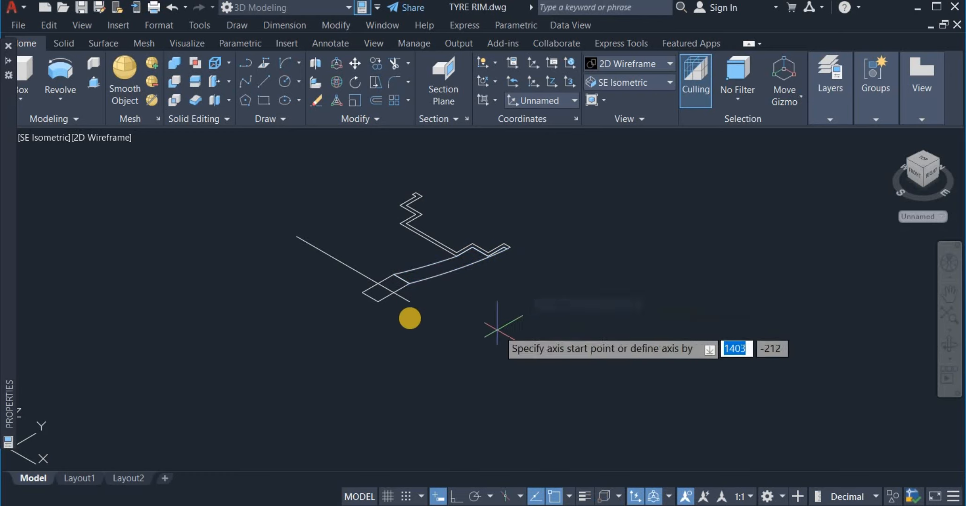
click(410, 302)
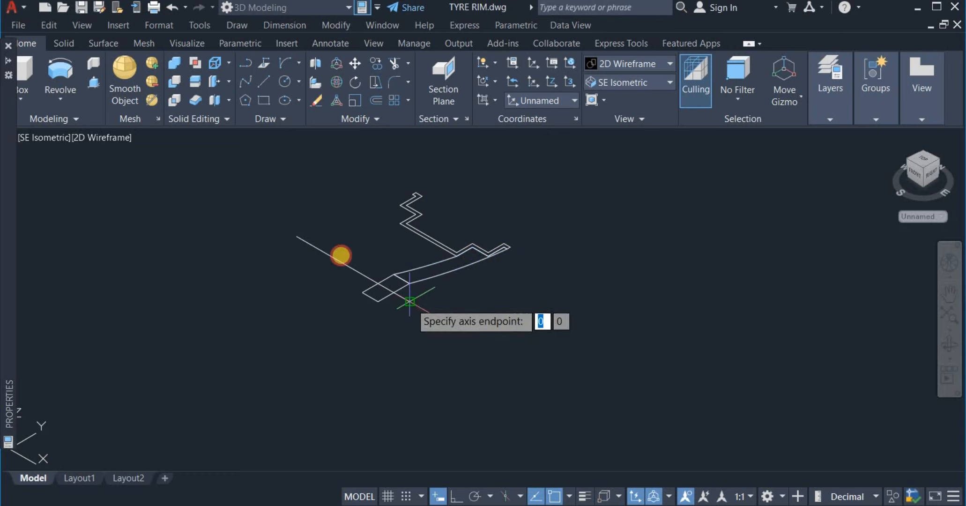
click(297, 237)
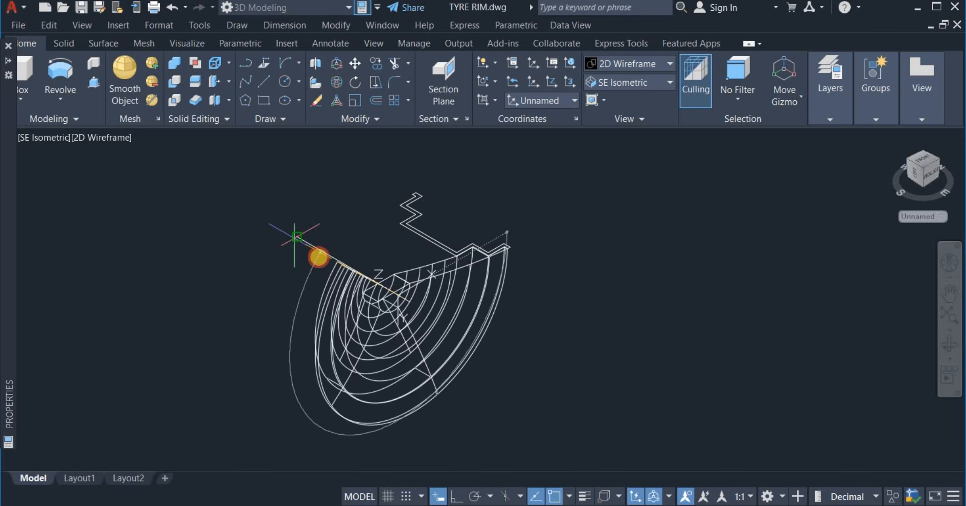
click(519, 274)
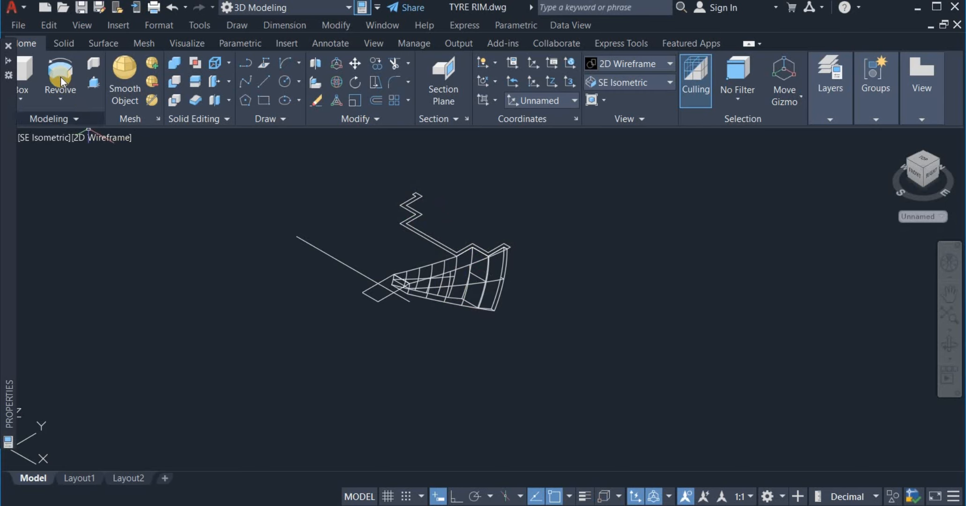
- Revolve the stepped rim profile 360 degrees around the wheel's axis line
click(60, 77)
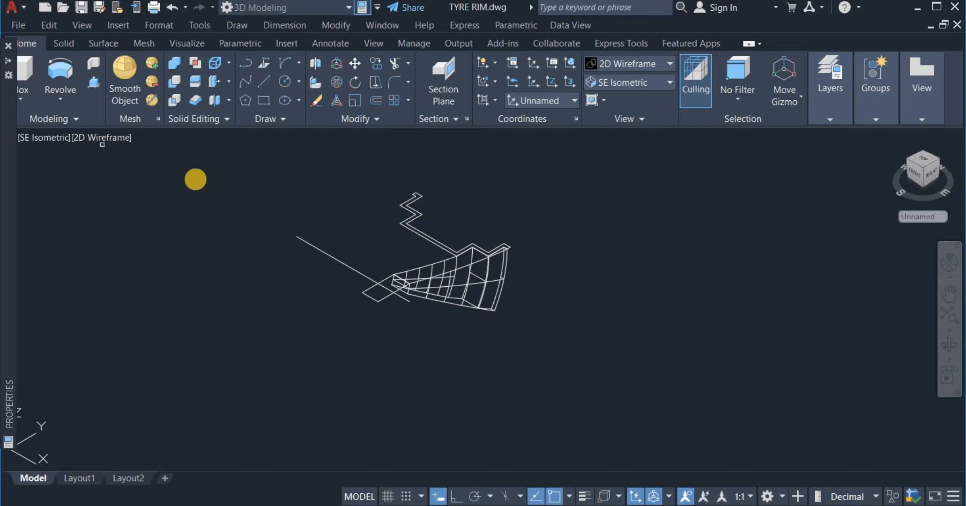
click(416, 200)
right_click(463, 186)
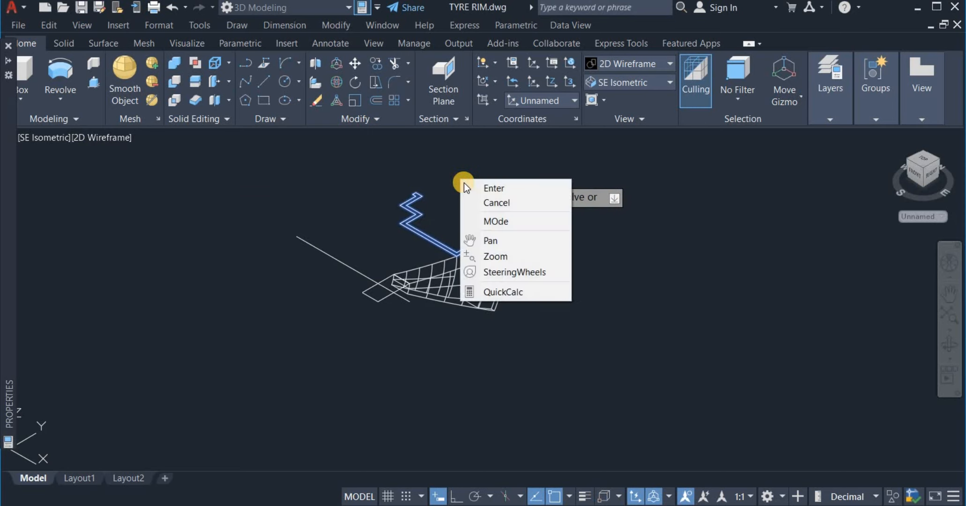
click(469, 187)
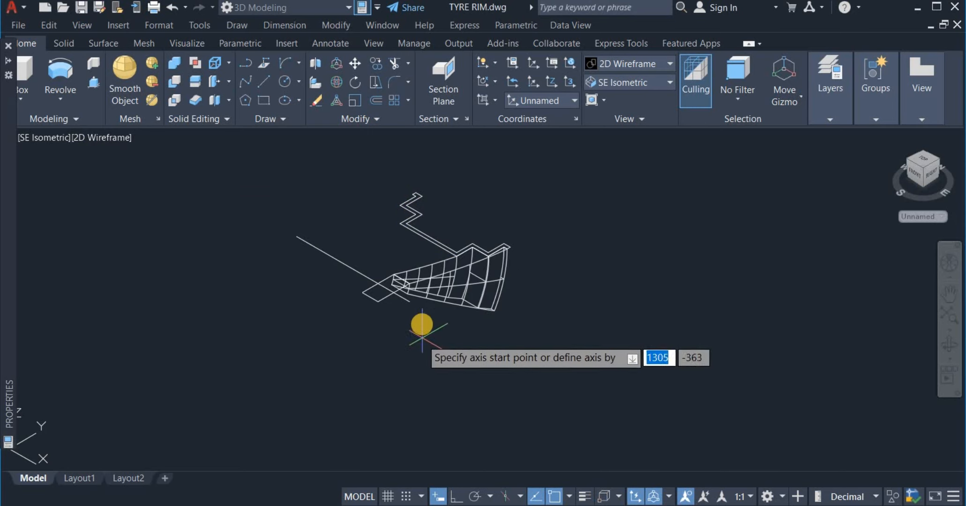
click(385, 296)
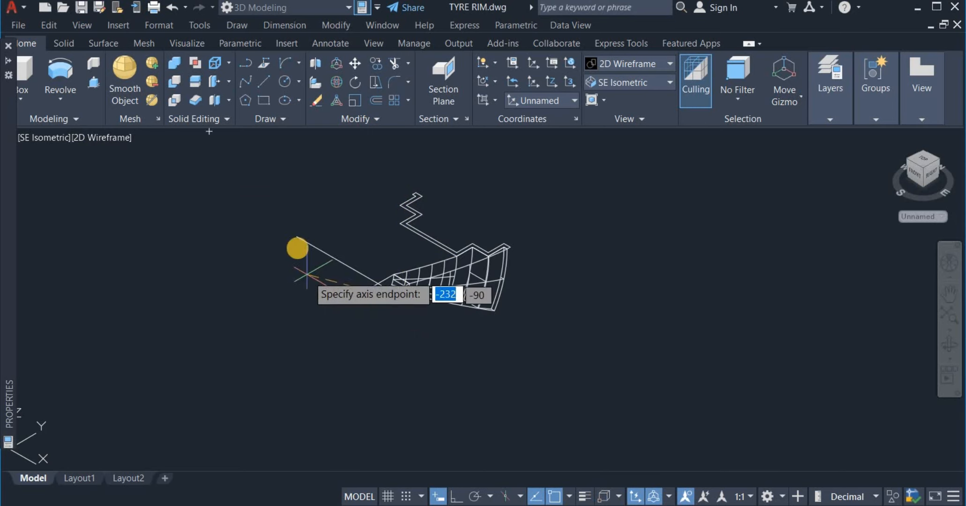
click(297, 235)
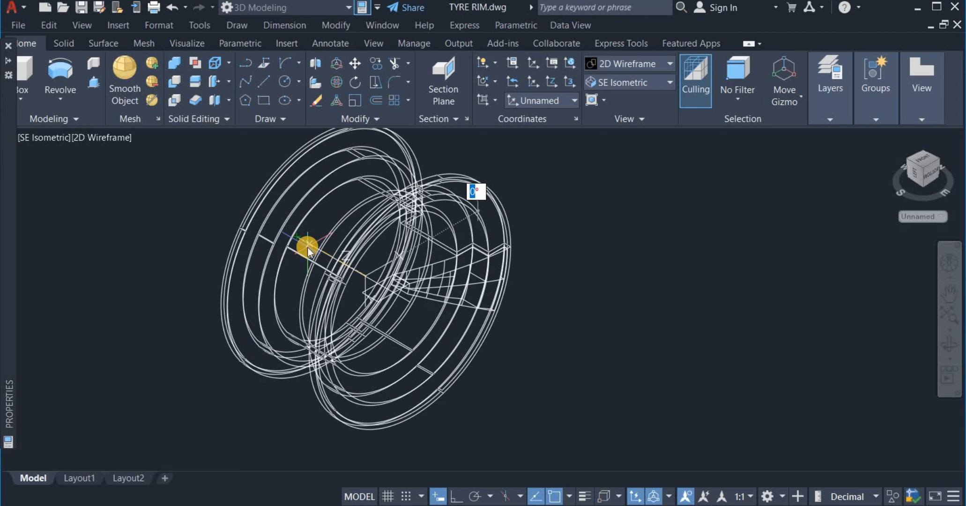
text(360)
key(Return)
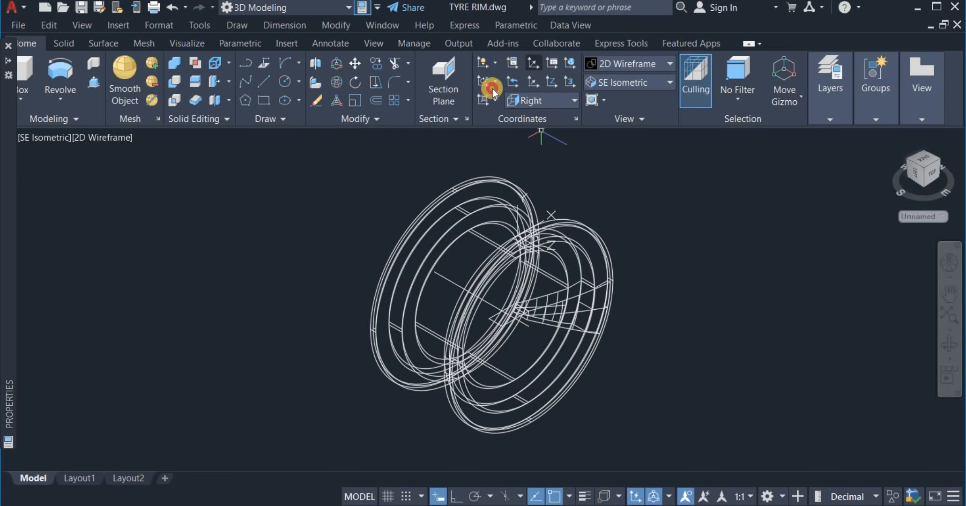
- Move the UCS origin to an empty spot on the near left side of the rim, keeping the Right orientation
click(492, 90)
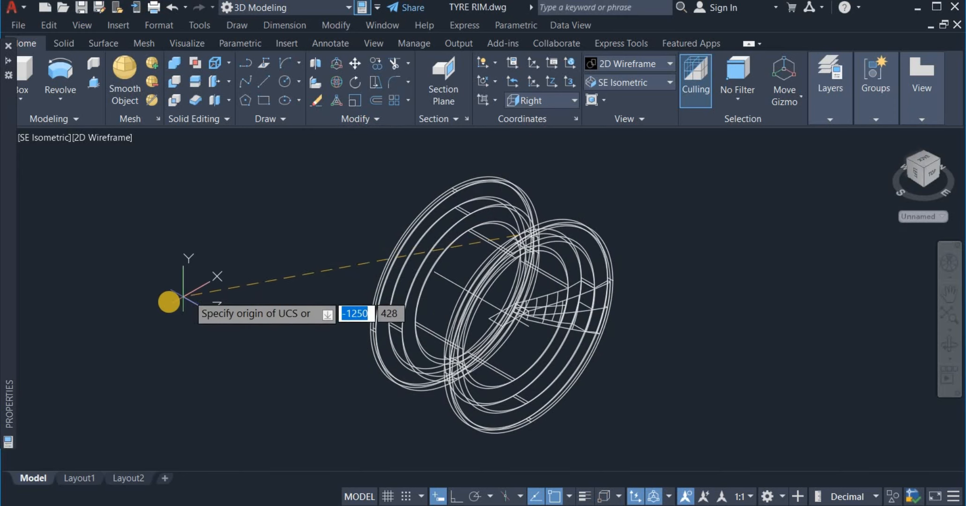
click(168, 301)
key(Return)
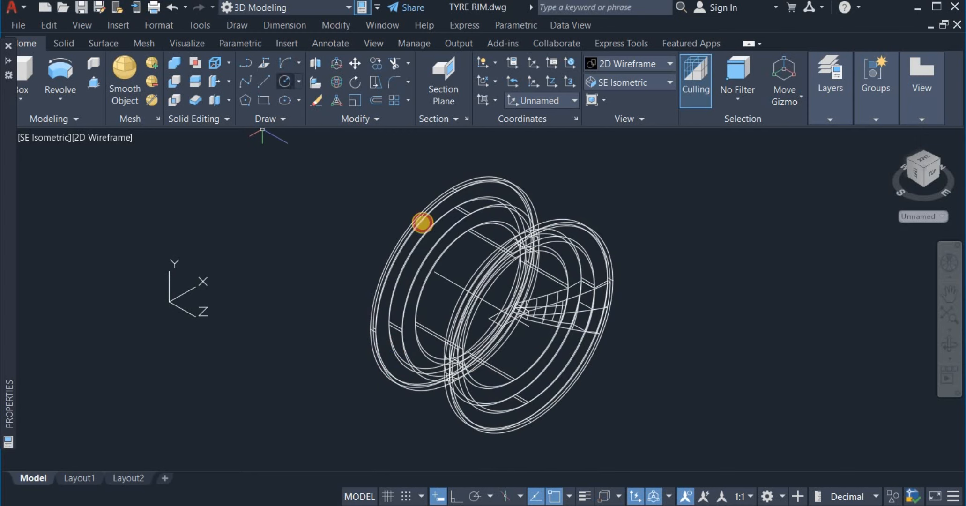
- Draw a circle with a diameter of 100 in the empty space to the right of the rim
click(719, 323)
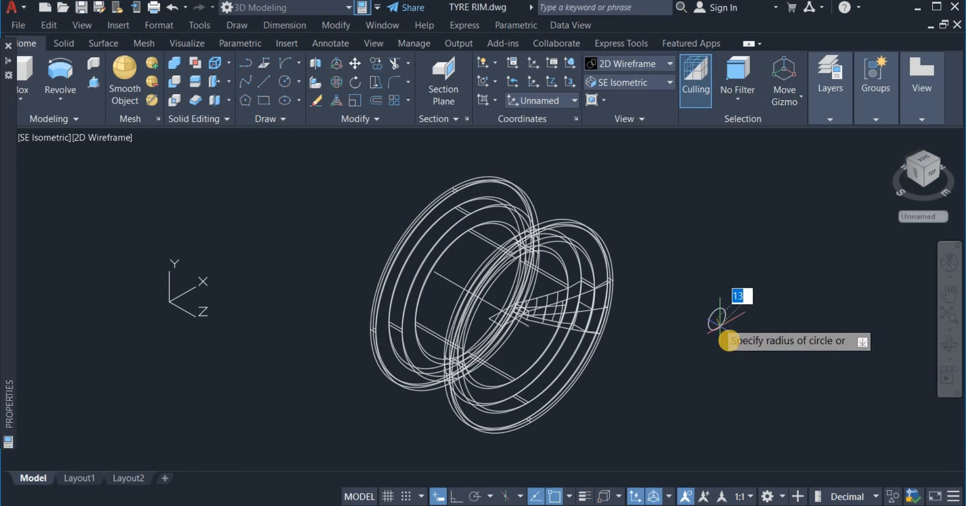
right_click(729, 359)
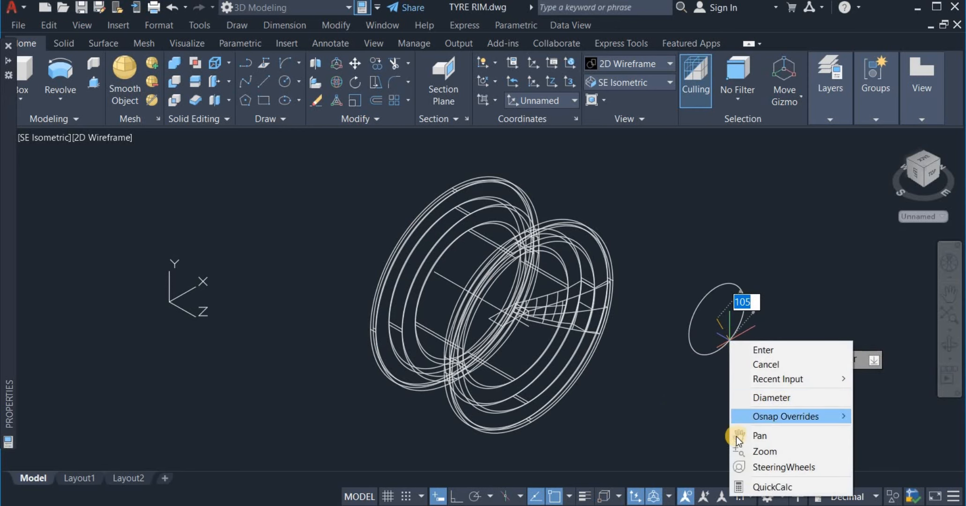
click(768, 398)
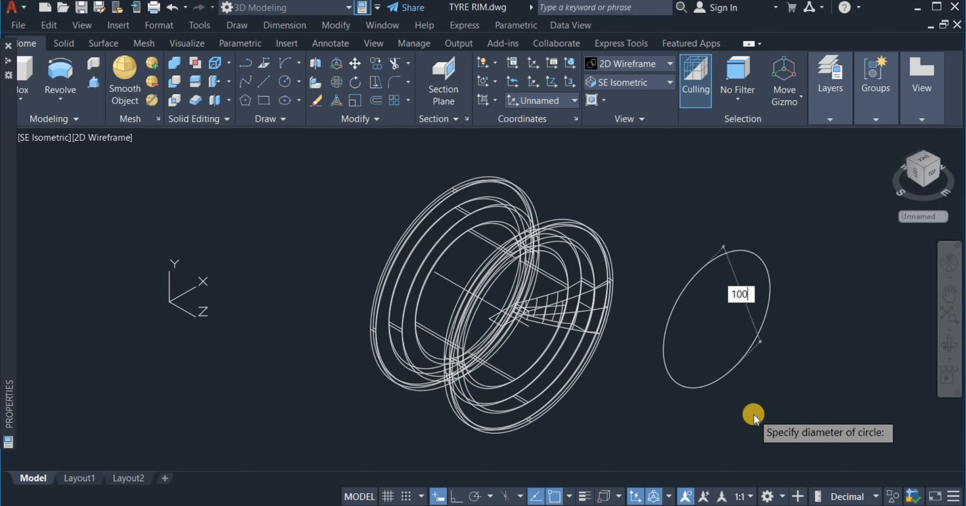
key(Return)
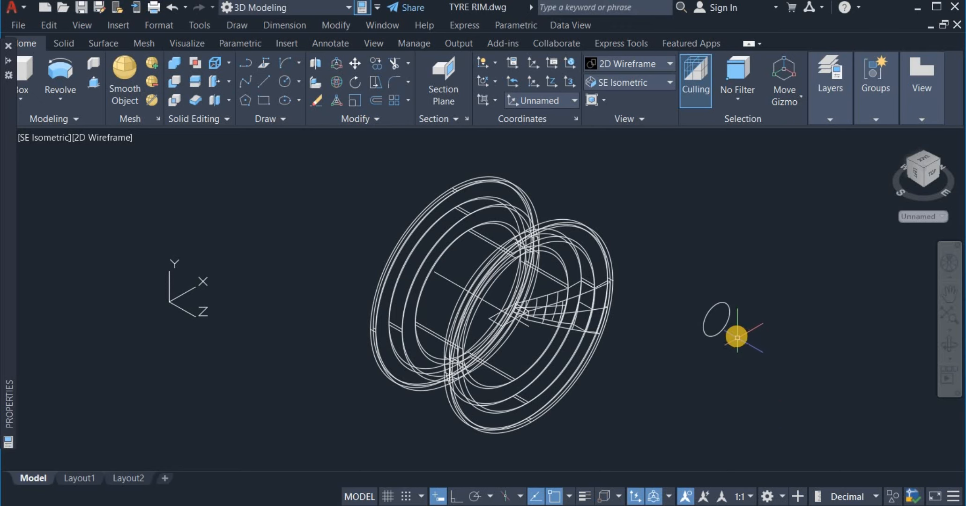
- Draw a line 40 long from the circle's center toward its left edge
scroll(736, 337, up, 3)
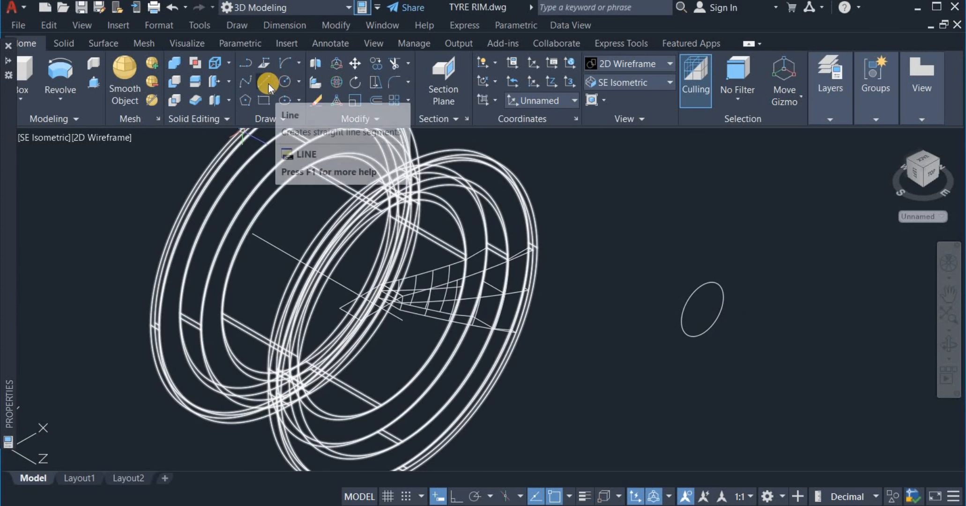
click(268, 84)
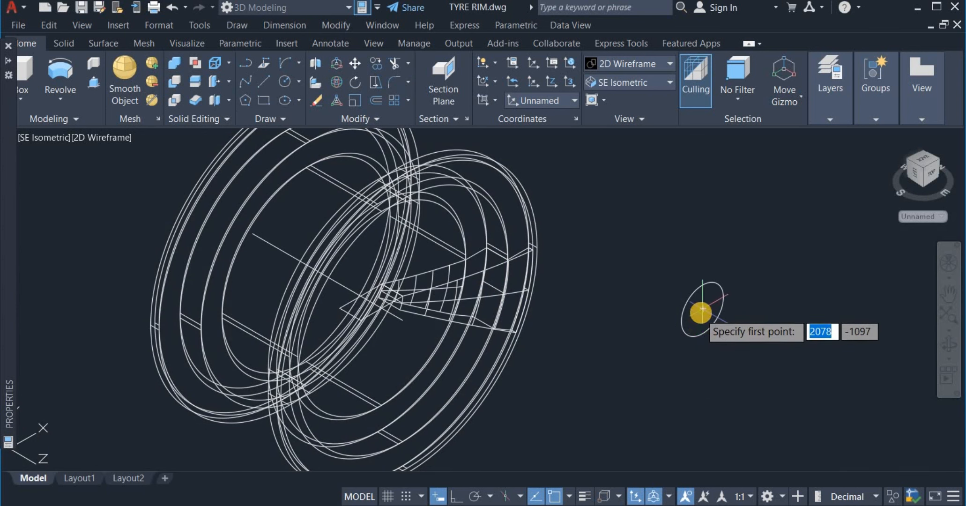
click(697, 311)
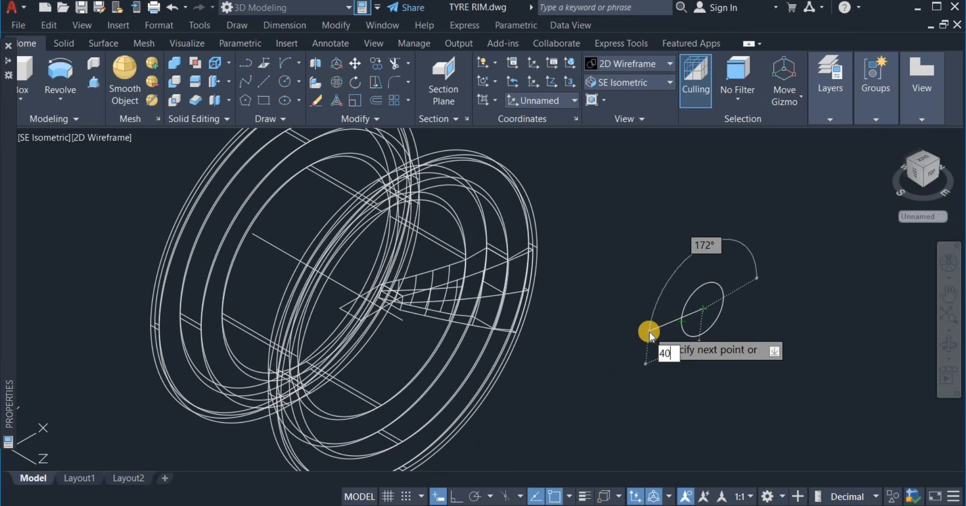
key(Return)
right_click(711, 350)
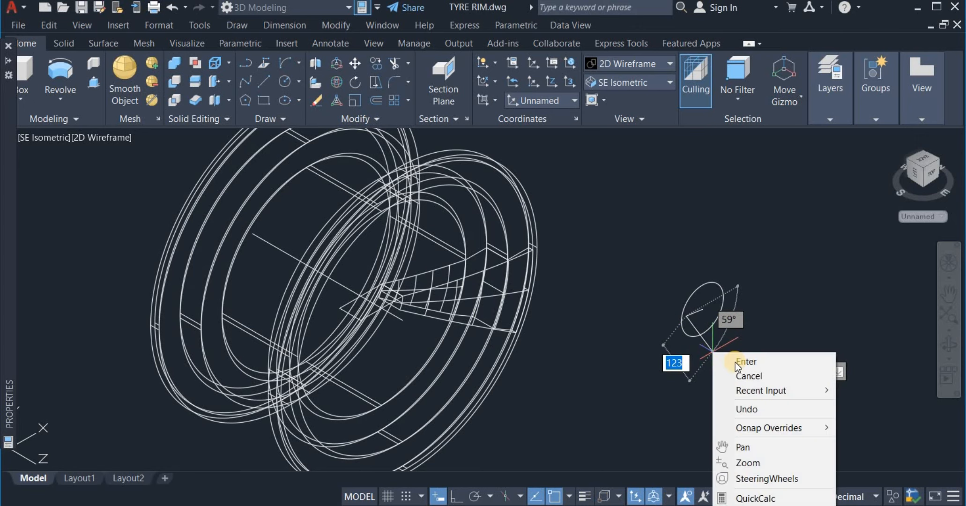
click(737, 361)
- Draw a circle with a diameter of 14 centered on the outer end of the 40-long line
scroll(711, 320, up, 8)
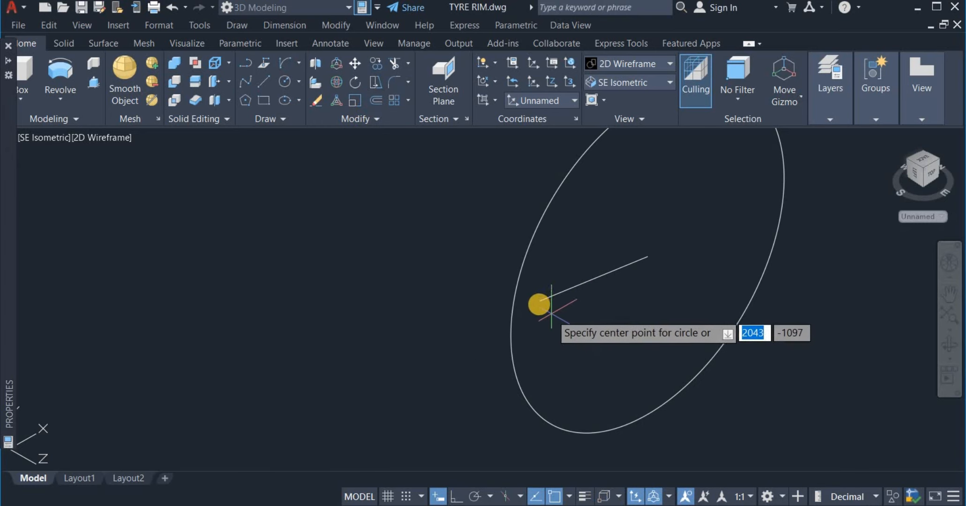
click(536, 300)
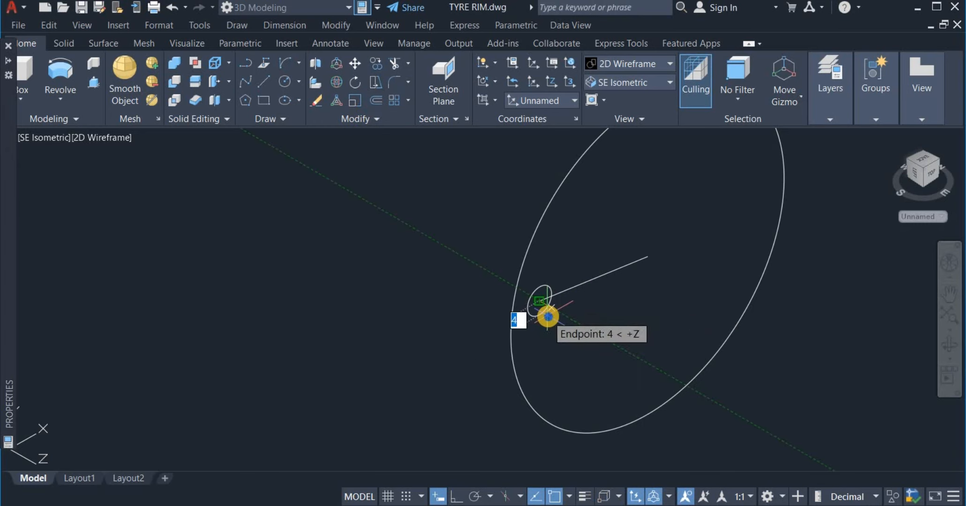
right_click(549, 313)
click(583, 374)
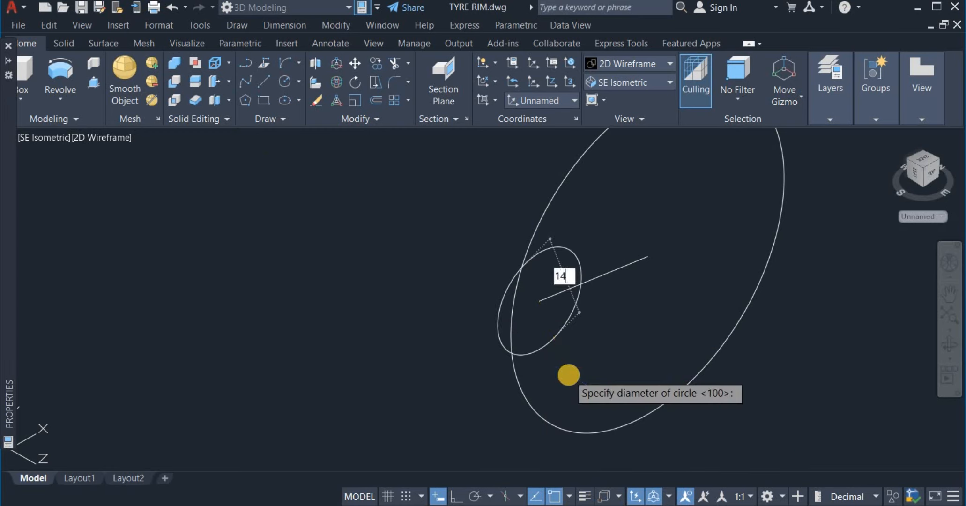
text(14)
key(Return)
- Polar-array the 14-diameter circle as 6 items over 360 degrees around the large circle's center, and erase the 40-long construction line
scroll(569, 375, down, 4)
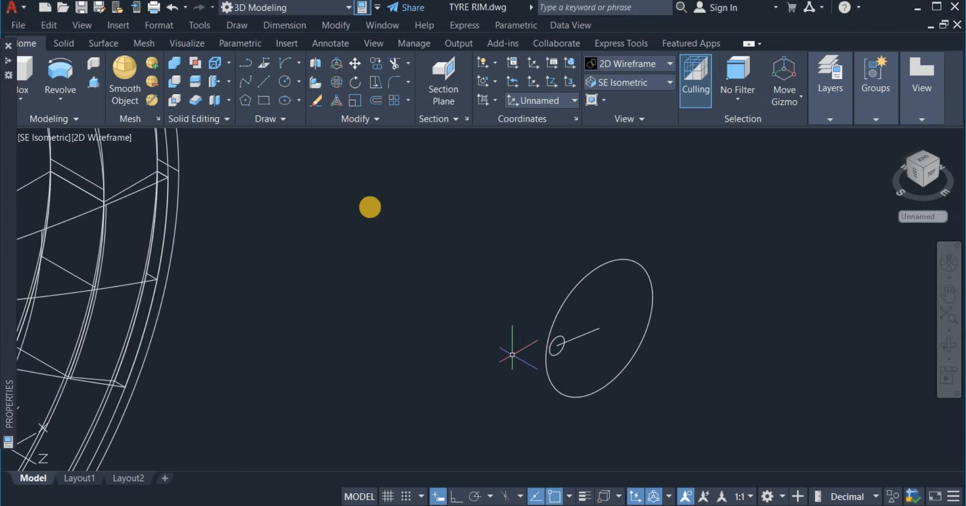
click(409, 101)
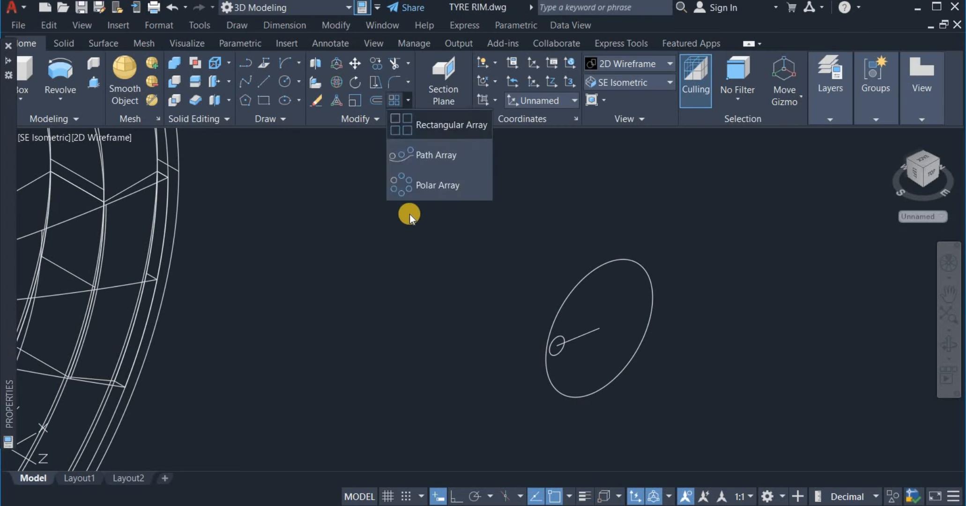
click(432, 189)
click(556, 352)
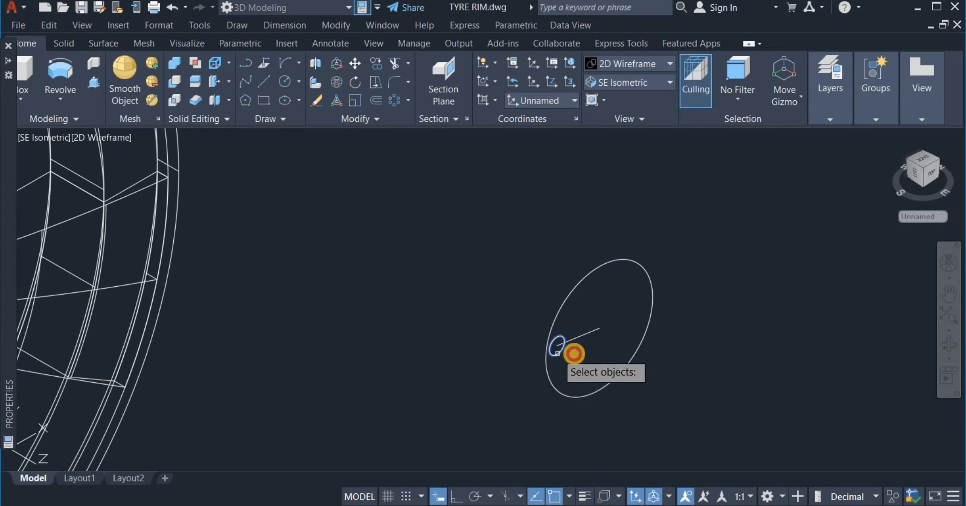
key(Return)
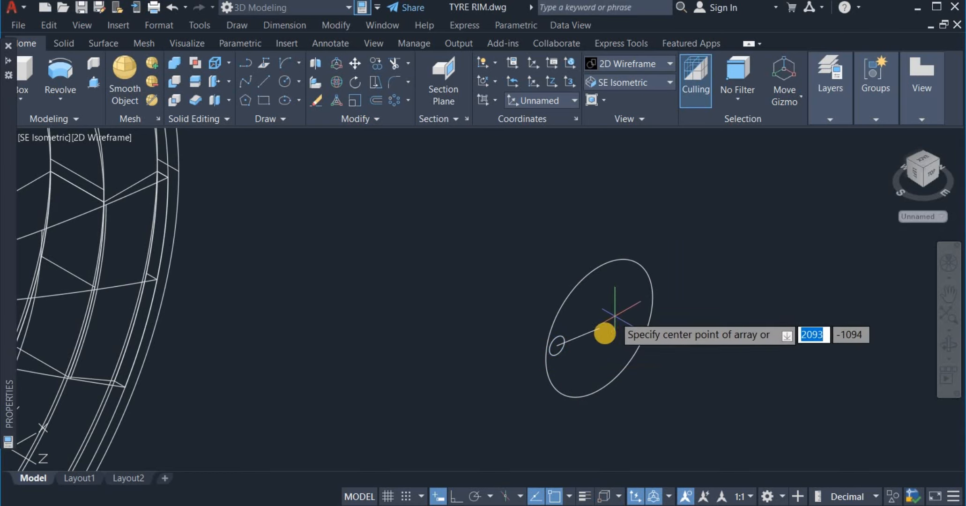
click(597, 329)
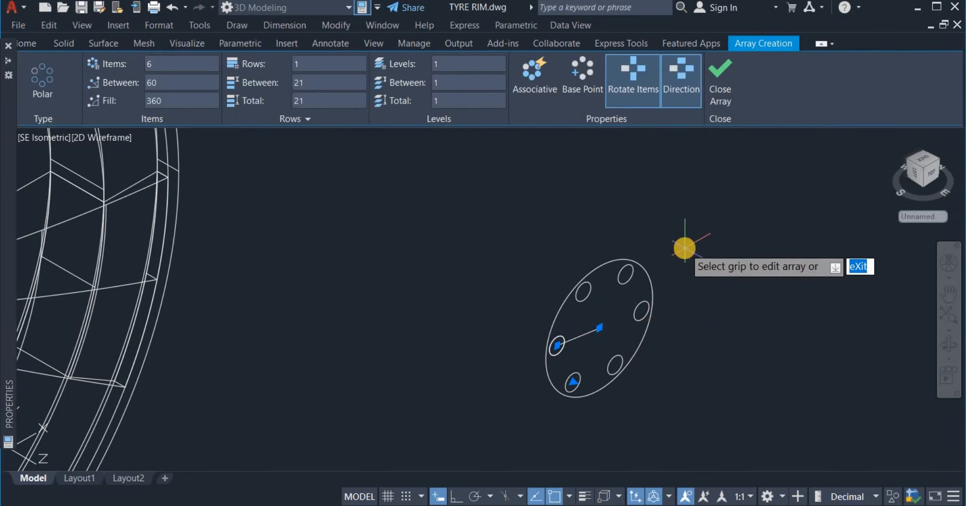
right_click(685, 247)
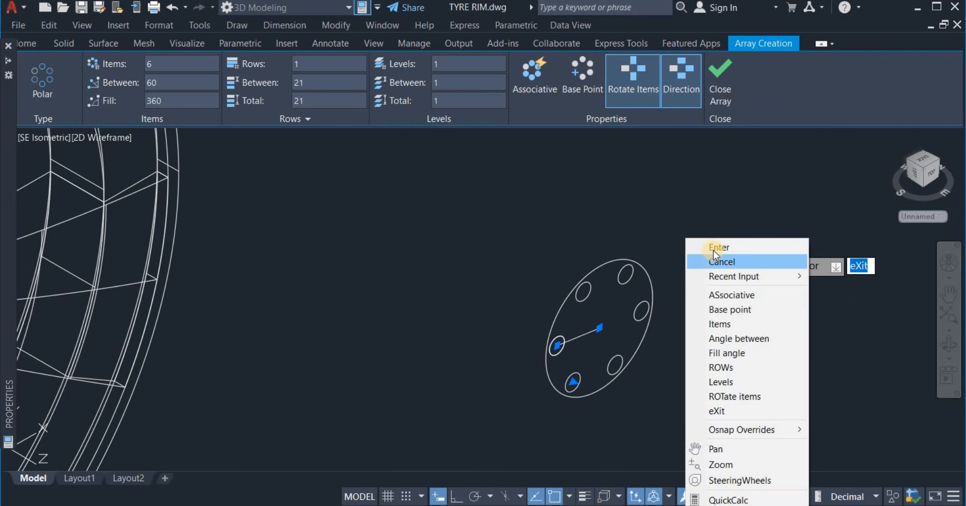
click(714, 249)
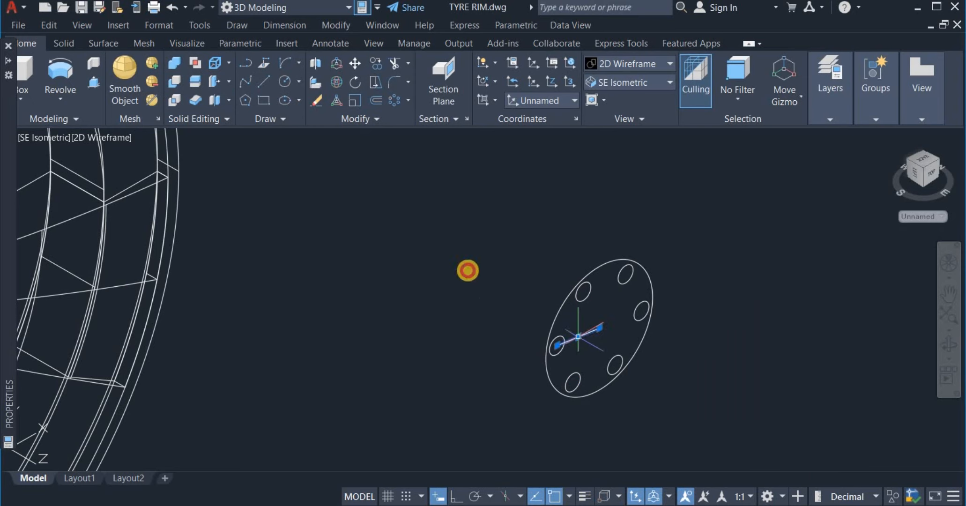
right_click(448, 237)
click(475, 241)
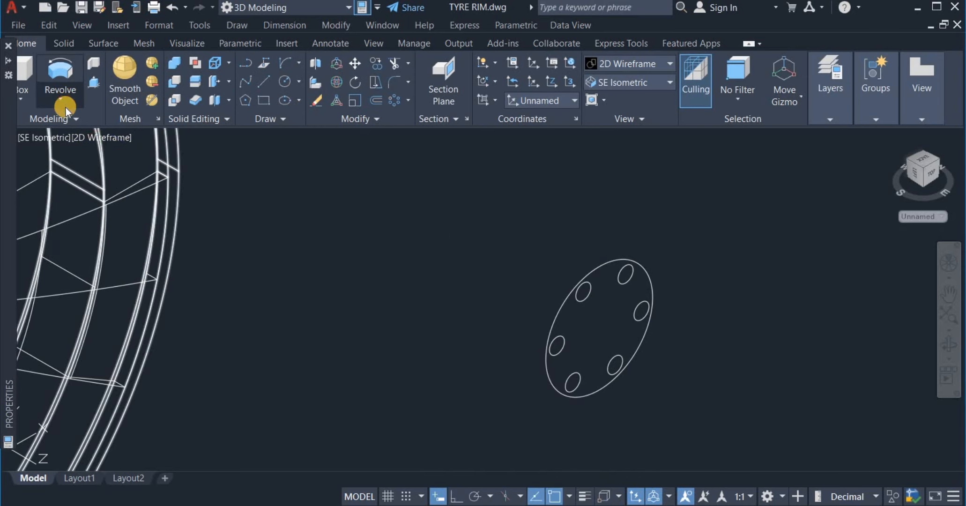
- Extrude the 100-diameter hub circle and its six small circles to a height of 50
click(64, 104)
click(47, 125)
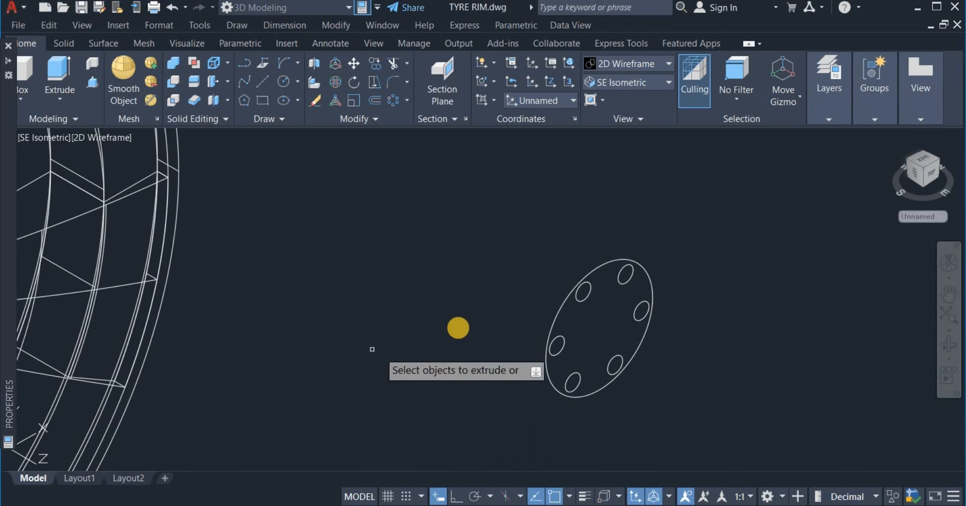
click(517, 244)
click(671, 420)
right_click(670, 404)
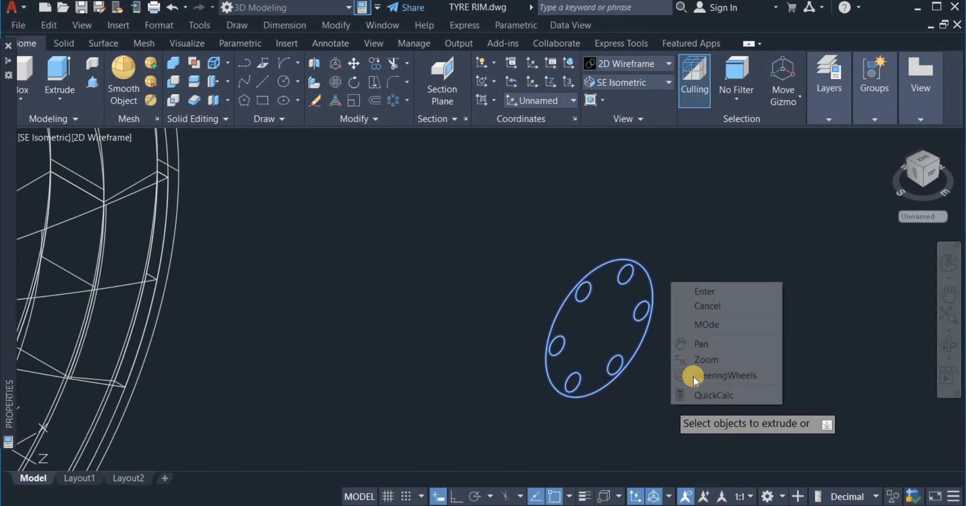
click(720, 291)
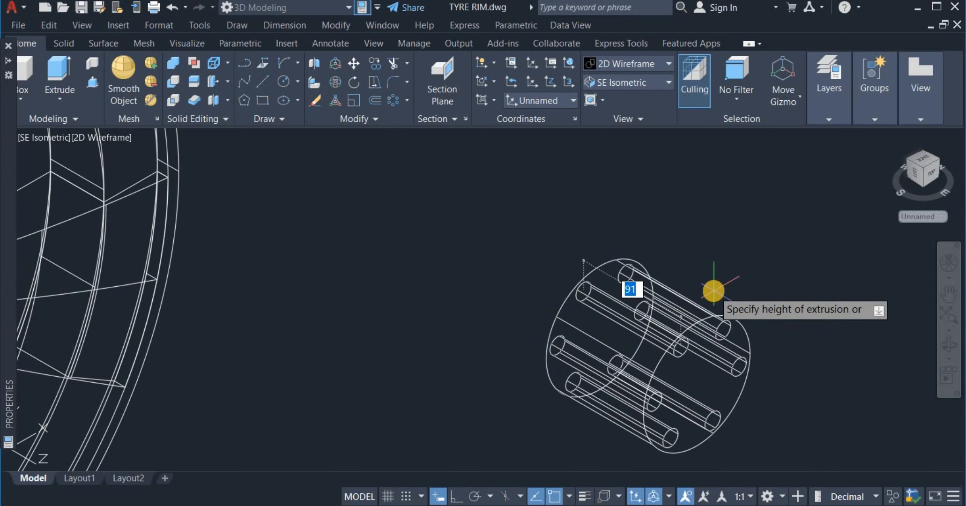
text(50)
key(Return)
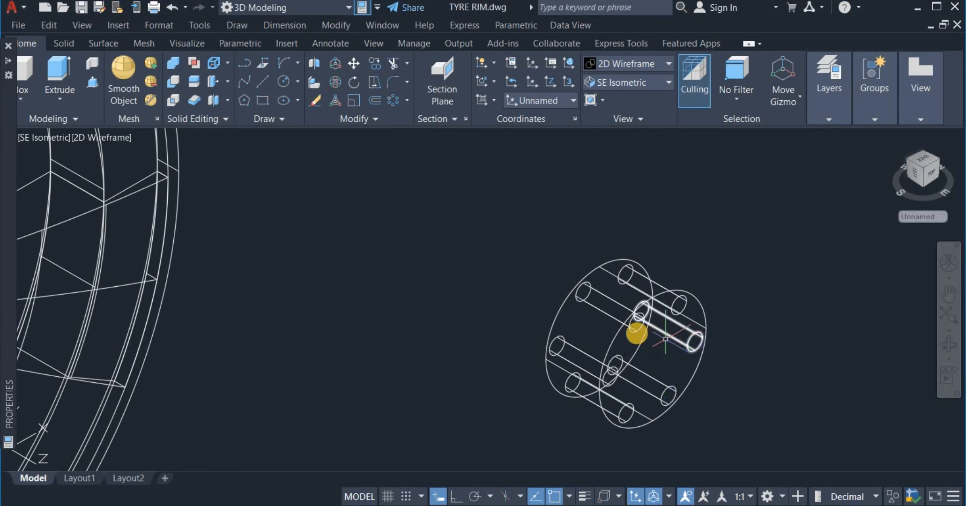
- Subtract the six small cylinders from the large hub cylinder to cut the bolt holes
click(177, 82)
click(692, 373)
key(Return)
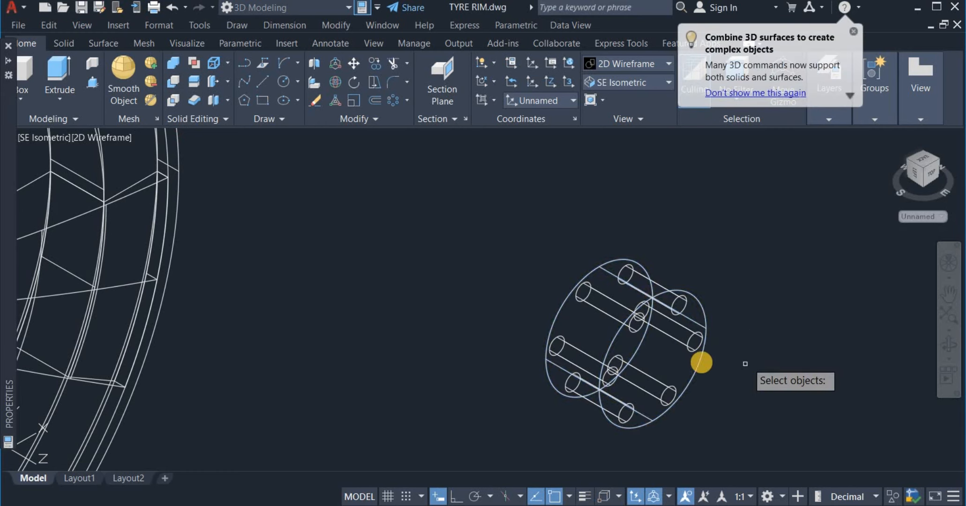
click(694, 344)
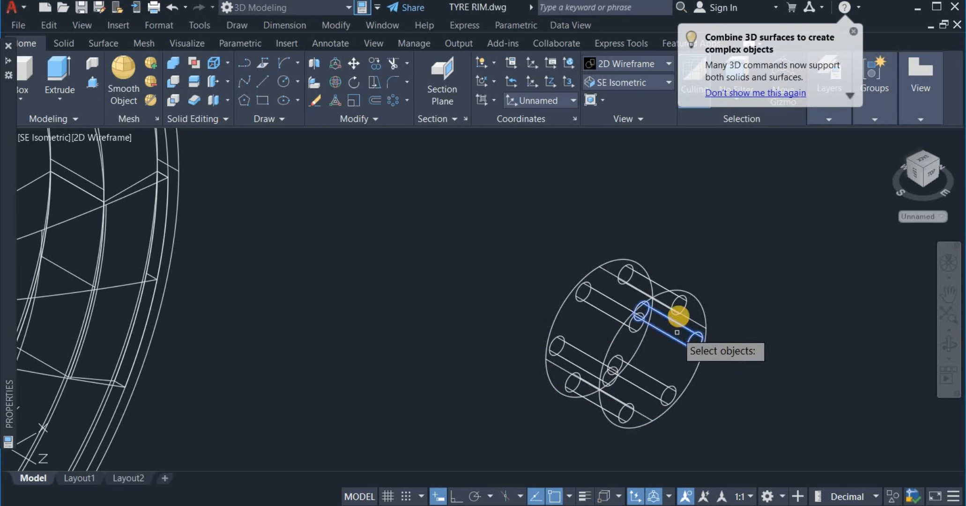
click(686, 308)
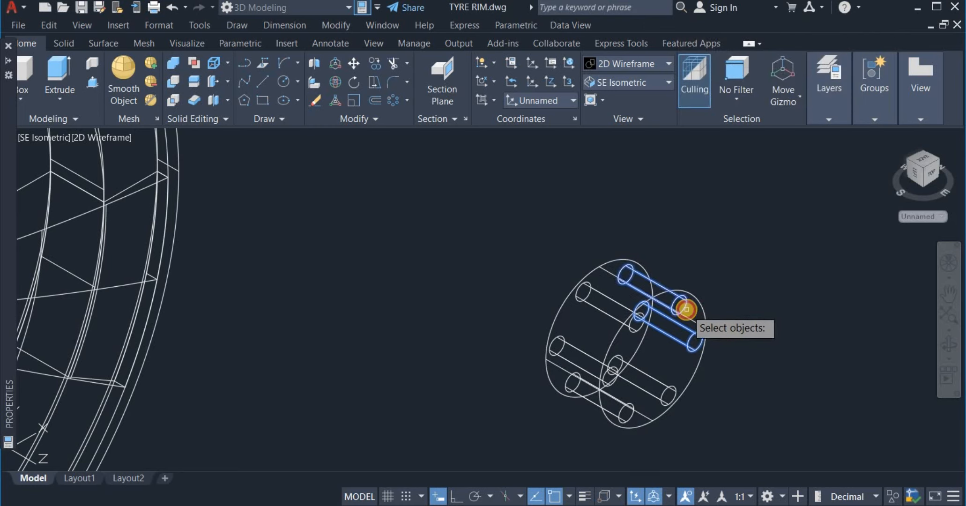
click(602, 311)
click(656, 383)
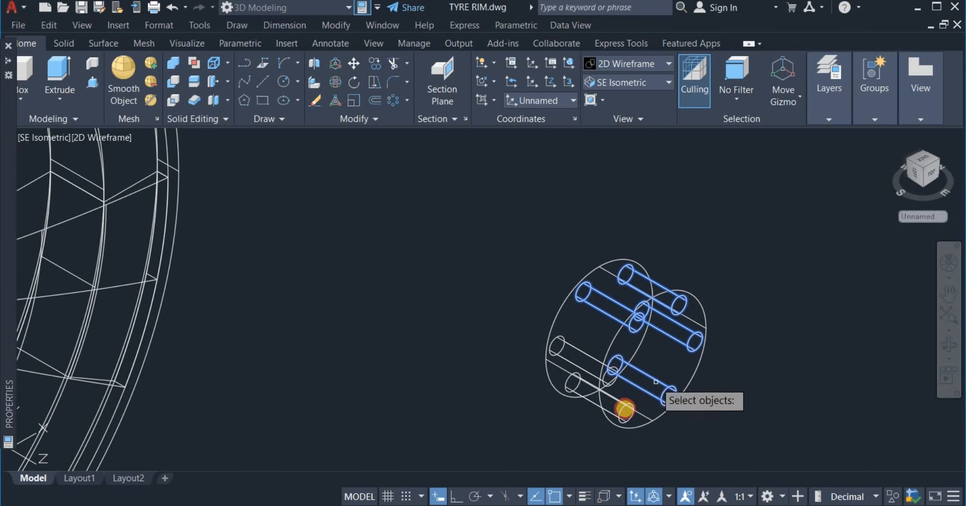
click(624, 409)
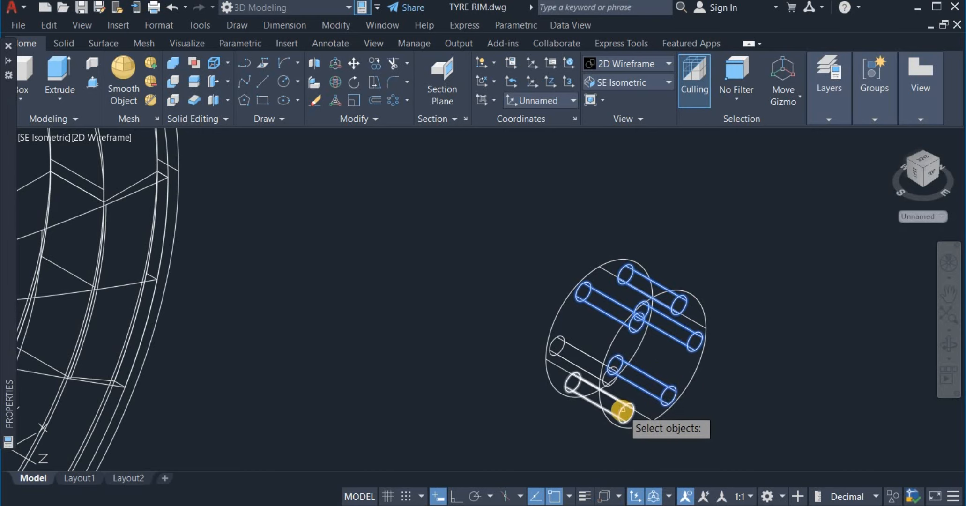
click(581, 354)
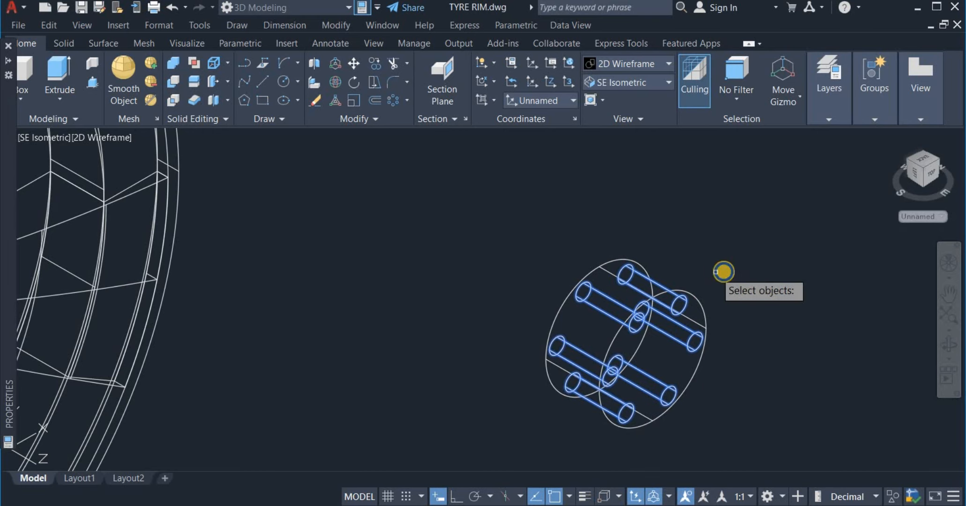
key(Return)
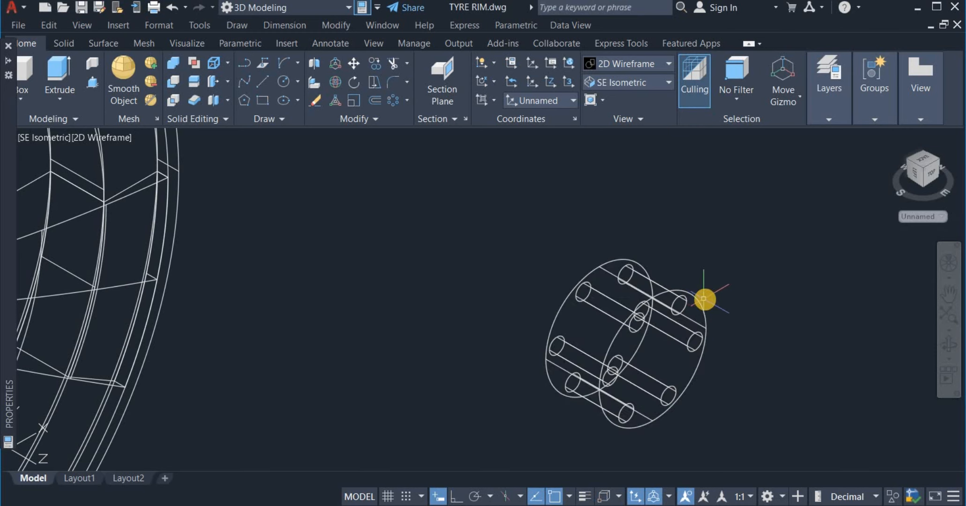
- Fillet the outer circular edge of the hub's front face with a radius of 2
mouse_move(701, 307)
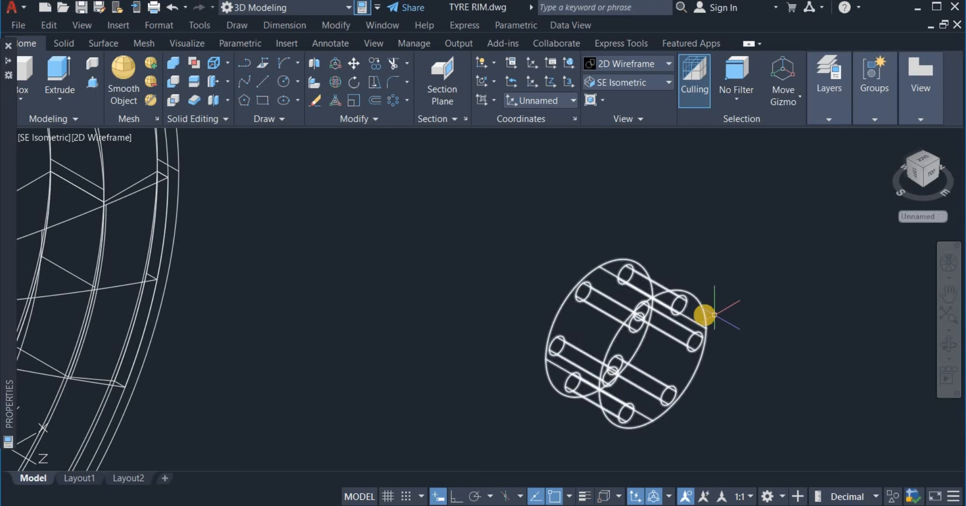
text(F)
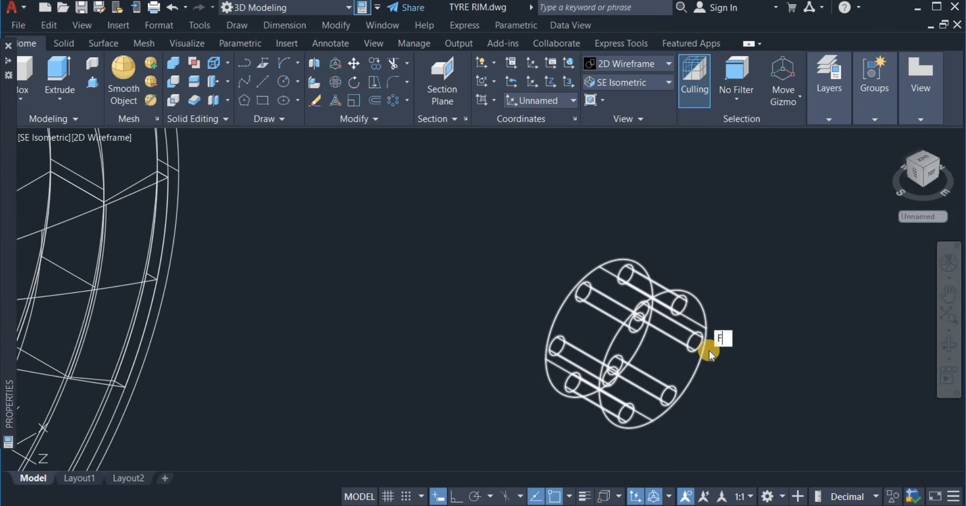
click(792, 372)
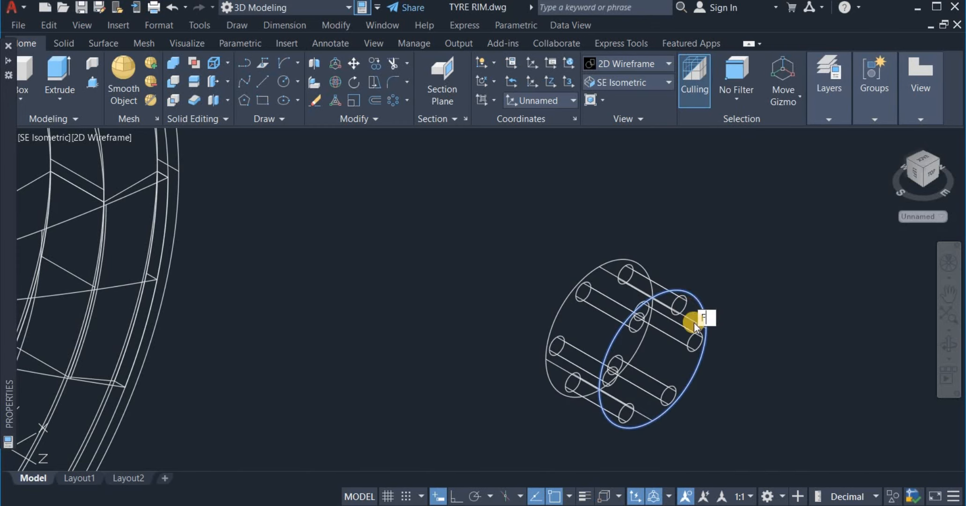
click(772, 354)
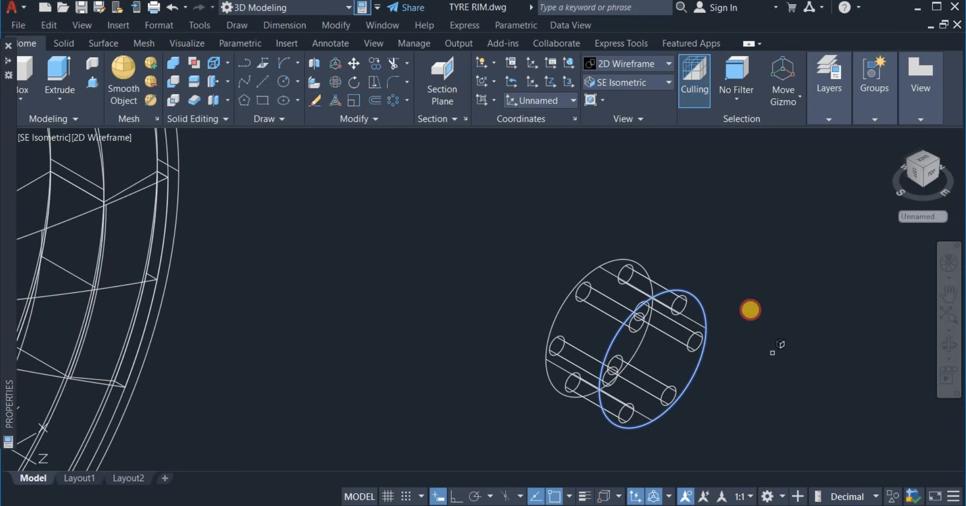
right_click(714, 230)
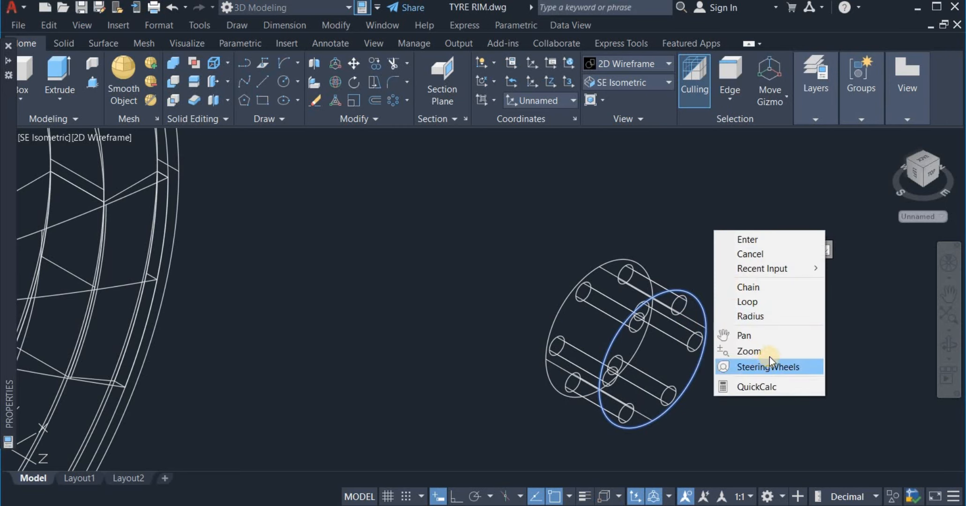
click(777, 315)
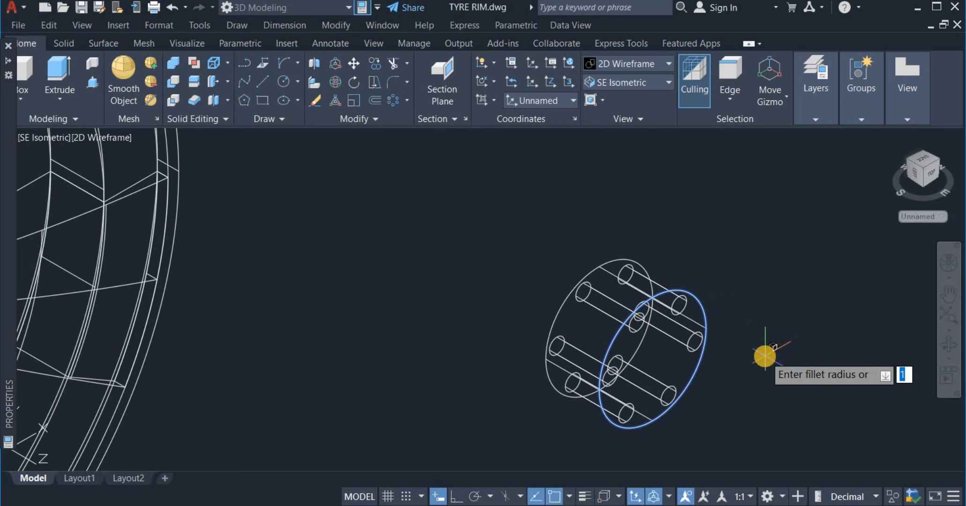
text(2)
key(Return)
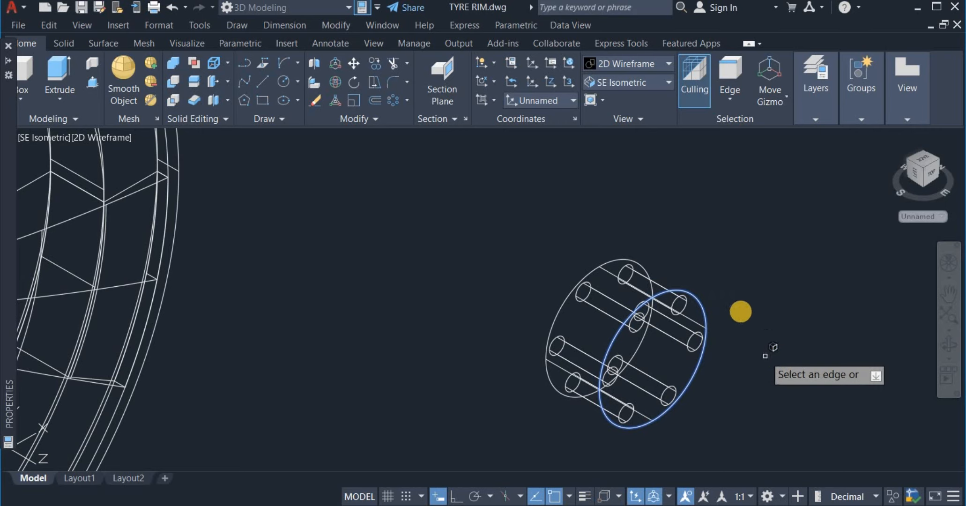
click(687, 291)
right_click(715, 272)
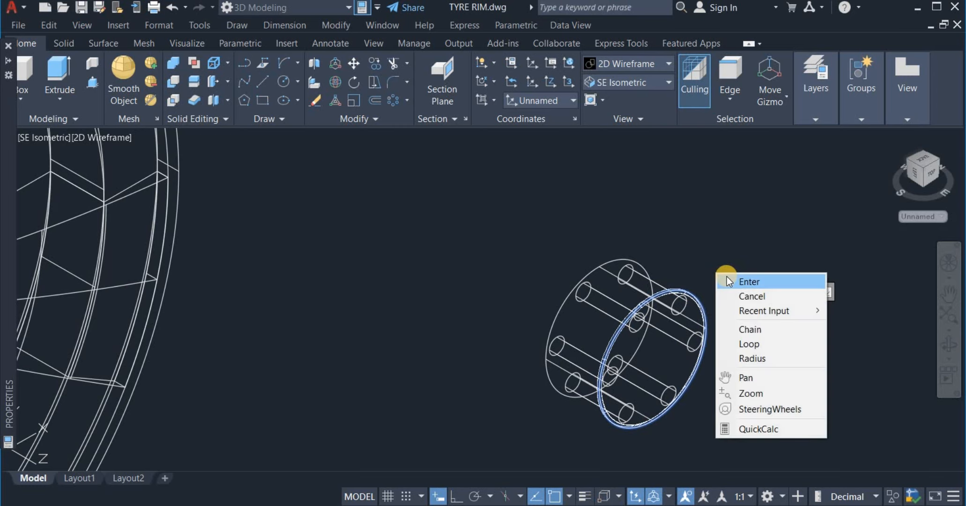
click(718, 277)
right_click(728, 279)
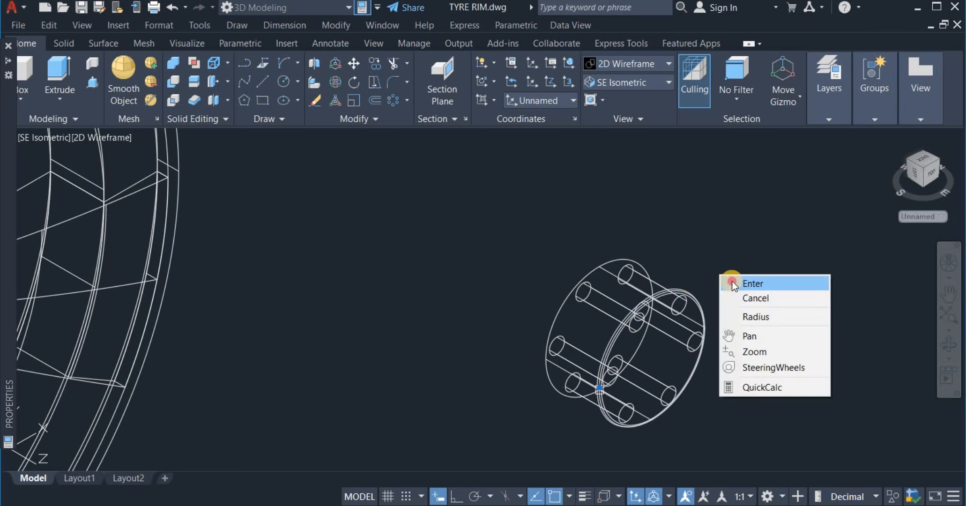
click(732, 280)
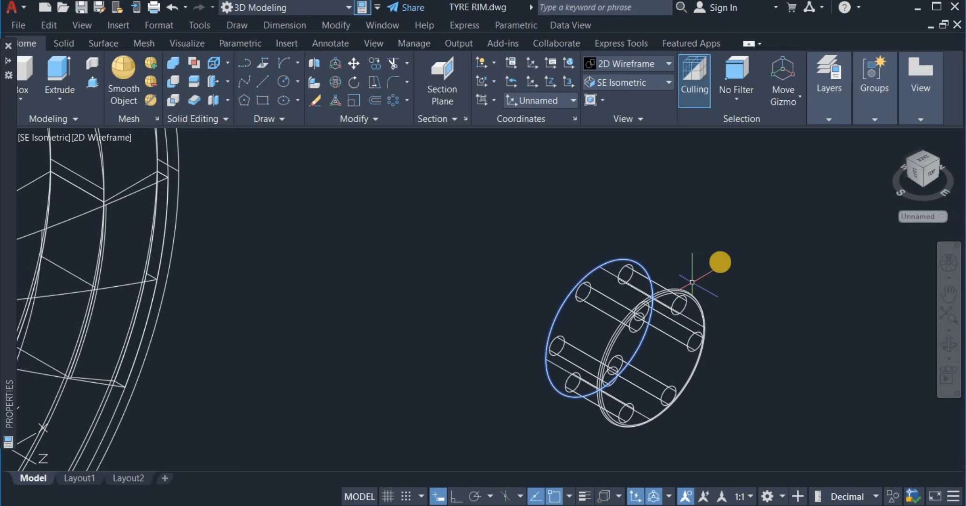
- Move the hub by the center of its rear face onto the rim's center axis, at the inner end of the spoke
scroll(716, 264, down, 4)
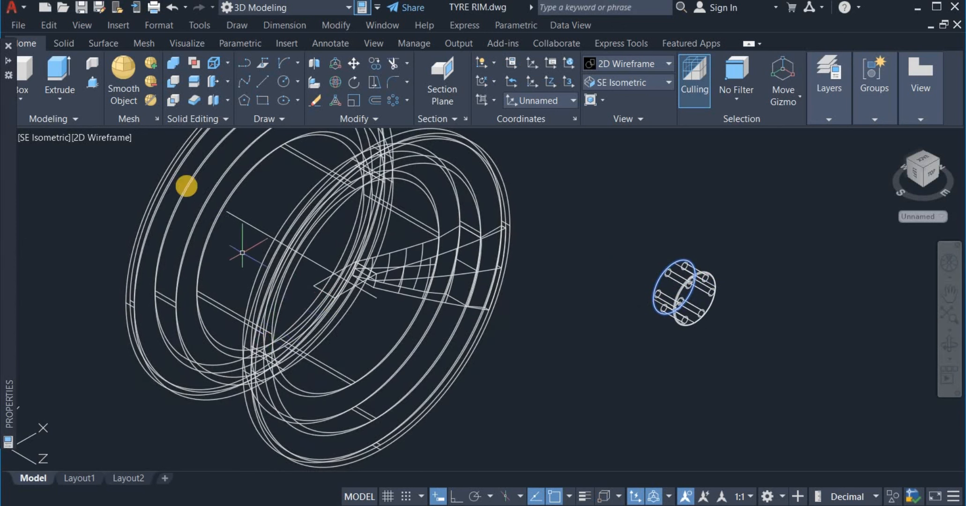
click(354, 62)
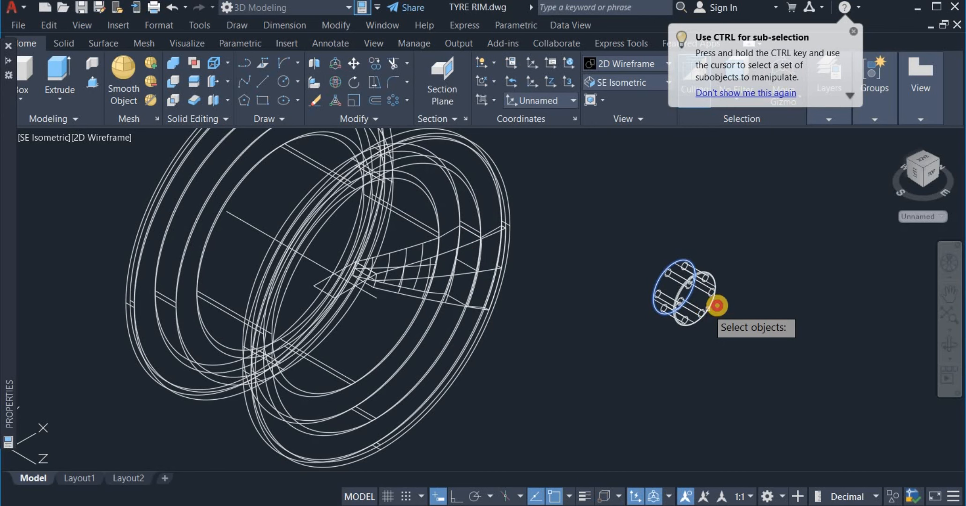
click(716, 305)
key(Return)
scroll(656, 290, up, 6)
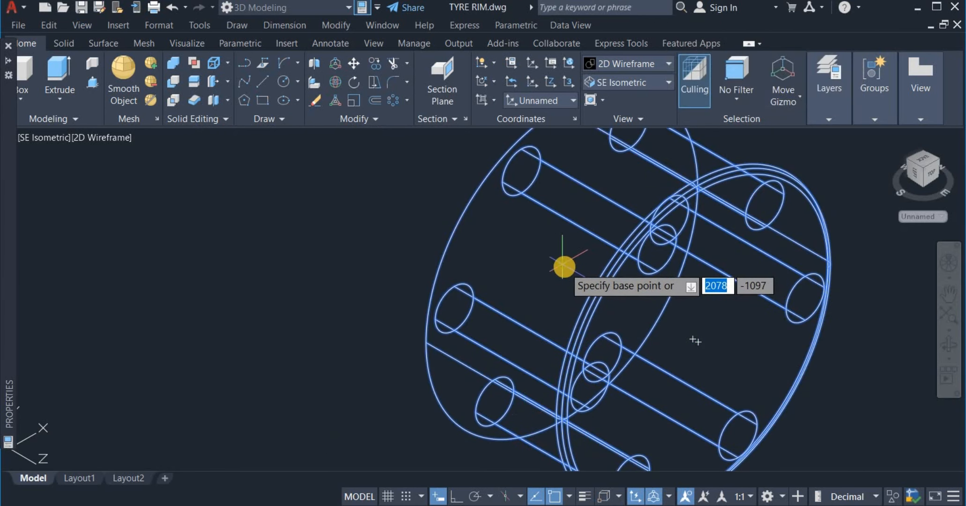
click(569, 264)
scroll(585, 290, down, 10)
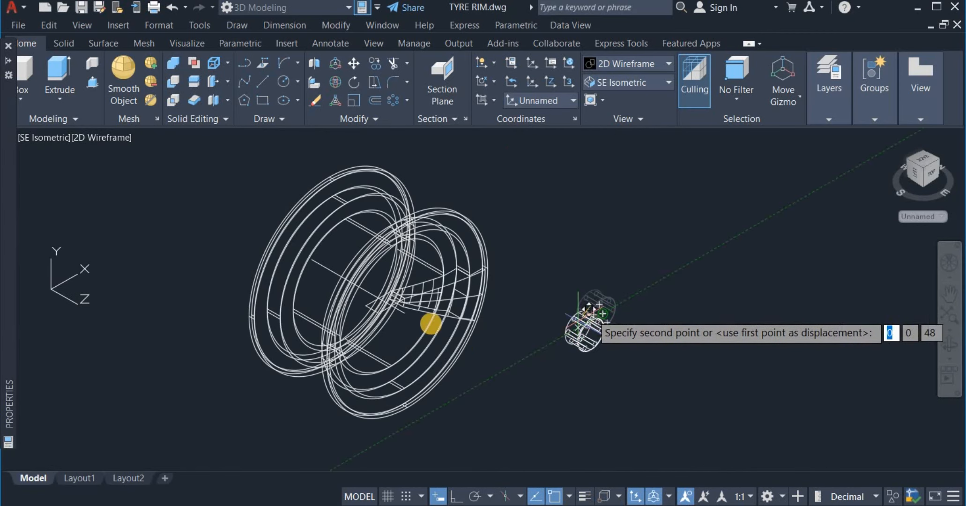
scroll(401, 310, up, 5)
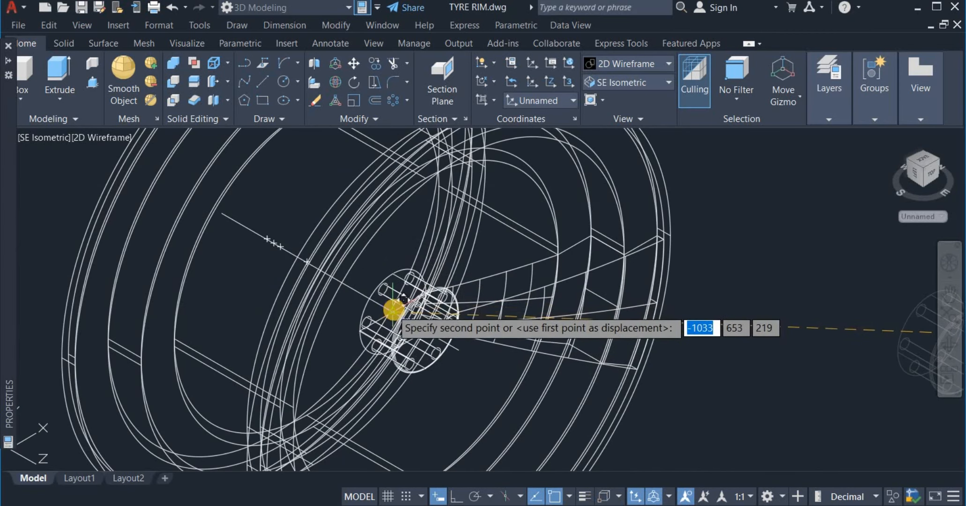
scroll(406, 302, up, 6)
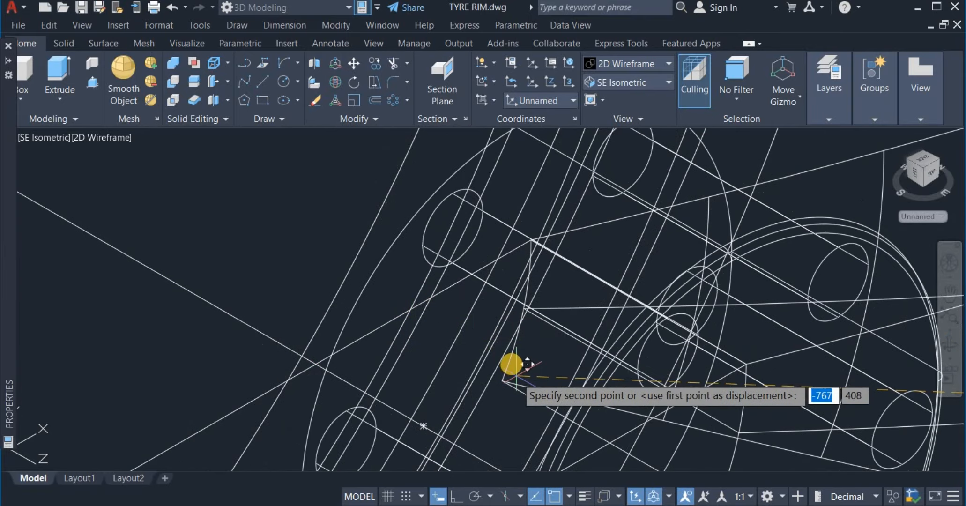
scroll(527, 342, down, 5)
scroll(446, 358, up, 3)
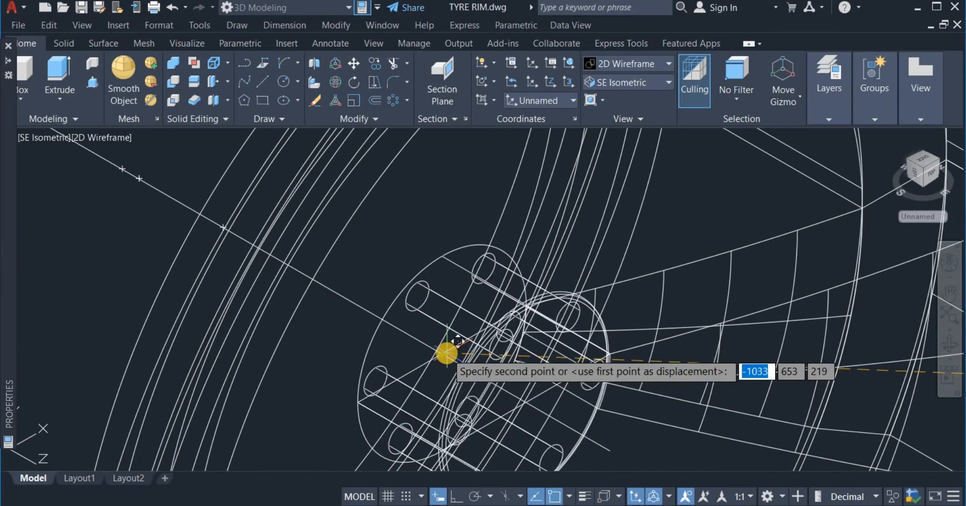
scroll(457, 341, down, 8)
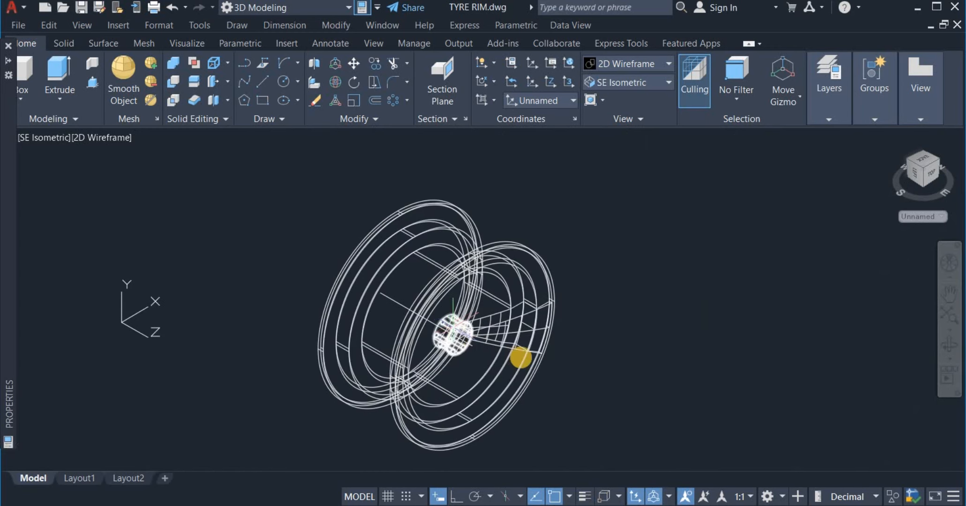
- Fillet the spoke's upper long front edge with a radius of 5
scroll(523, 343, up, 8)
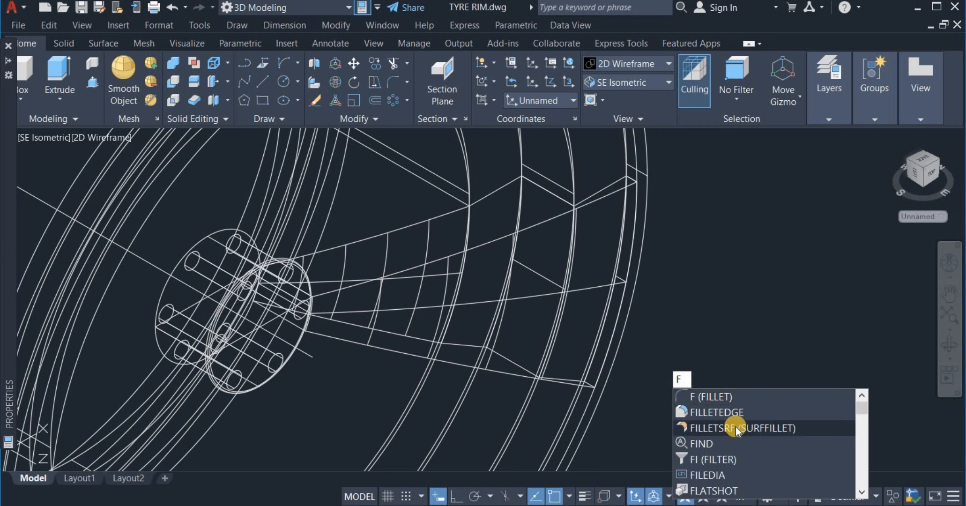
click(739, 413)
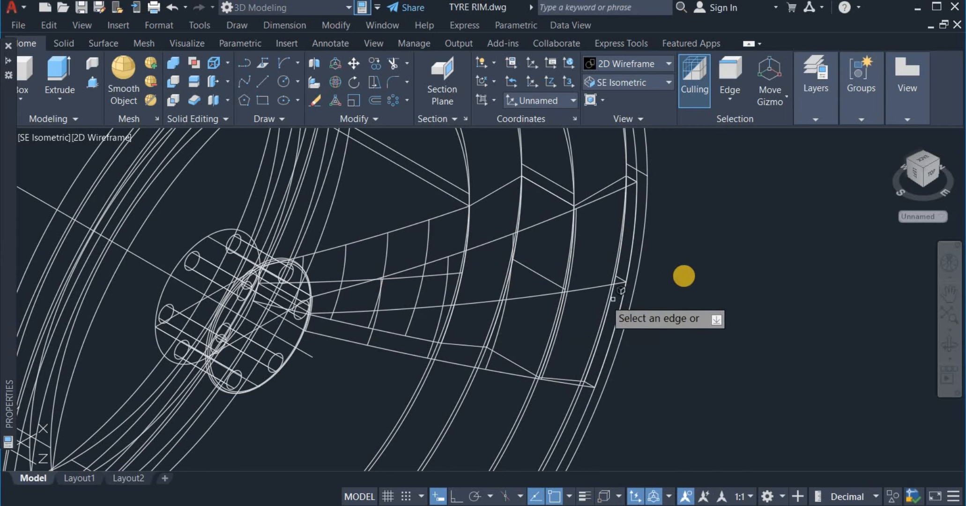
right_click(700, 241)
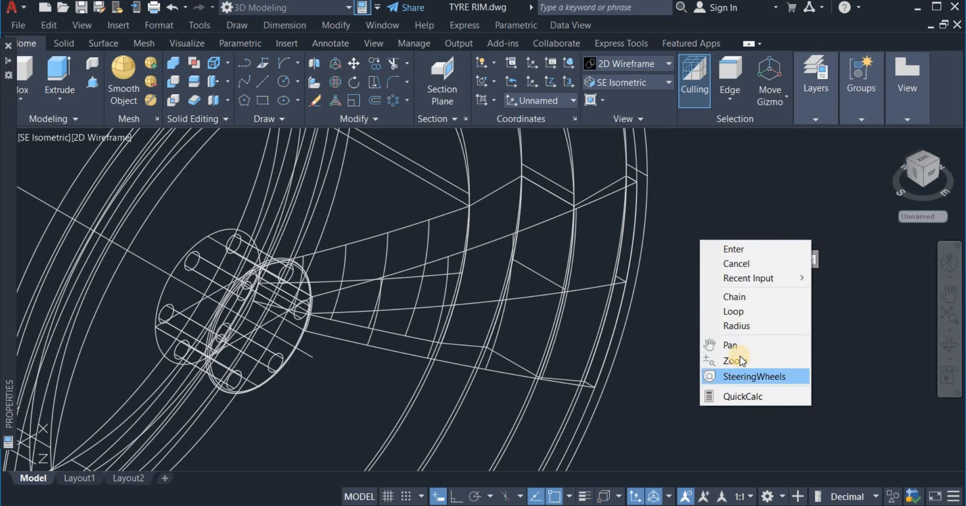
click(743, 325)
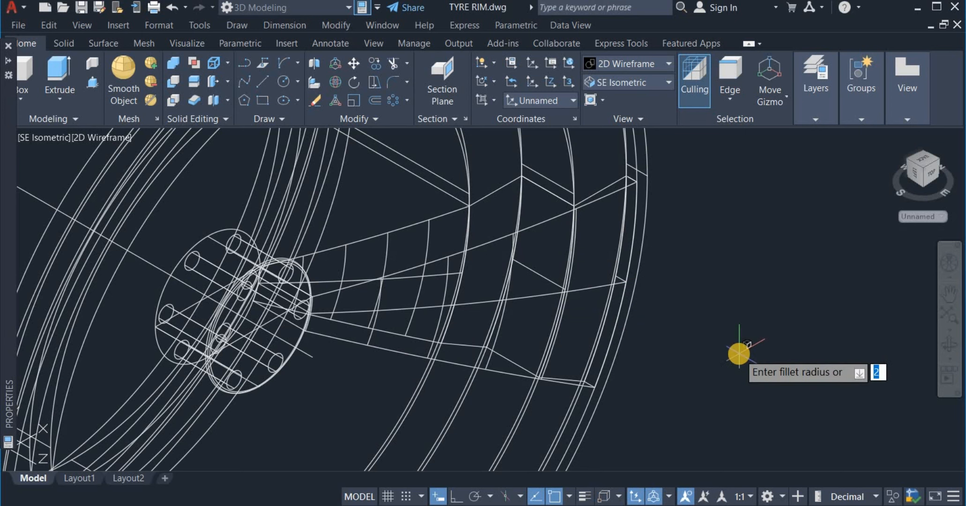
text(5)
key(Return)
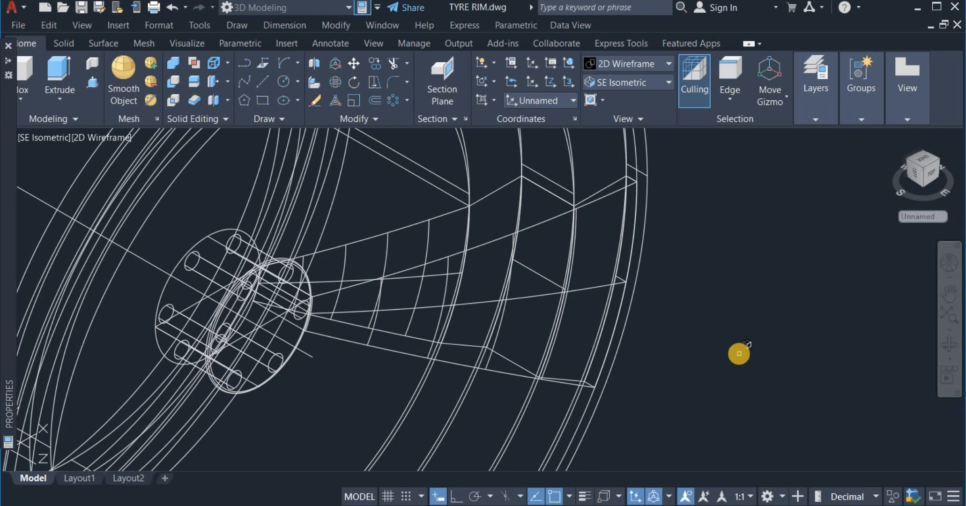
click(489, 235)
right_click(661, 251)
click(675, 255)
right_click(683, 230)
click(693, 241)
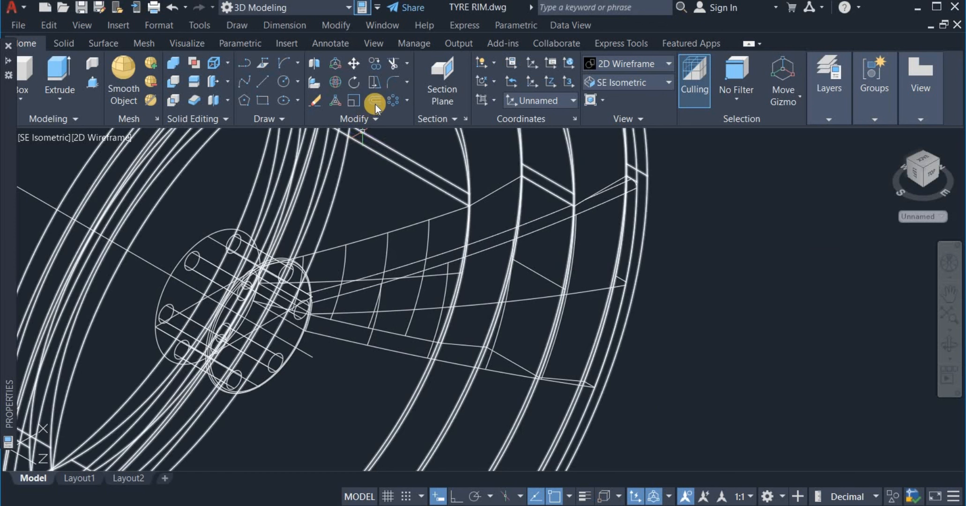
- Set the visual style to Shades of Gray
right_click(728, 244)
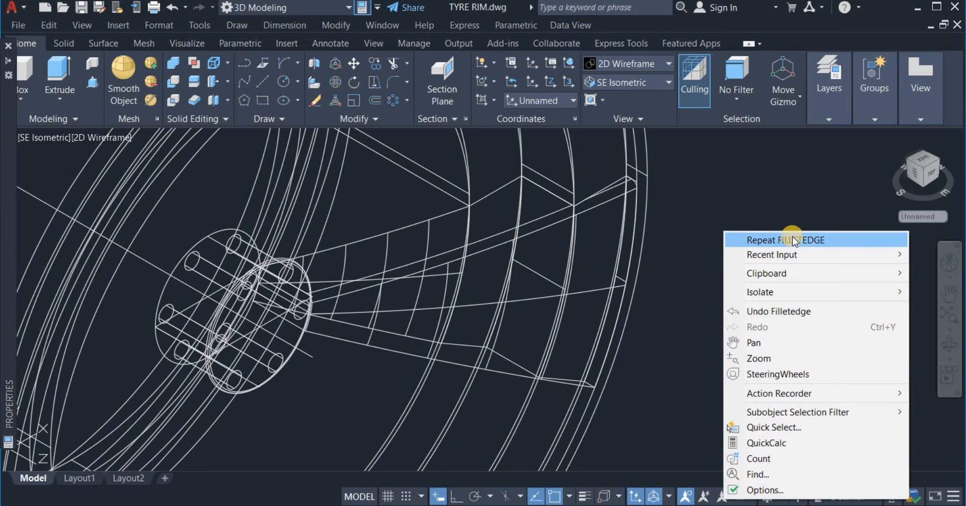
click(792, 236)
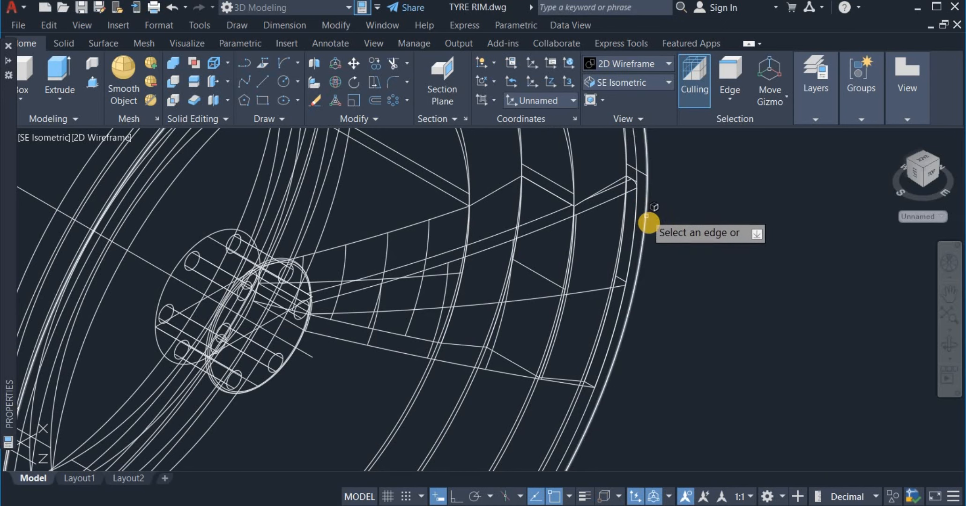
click(620, 64)
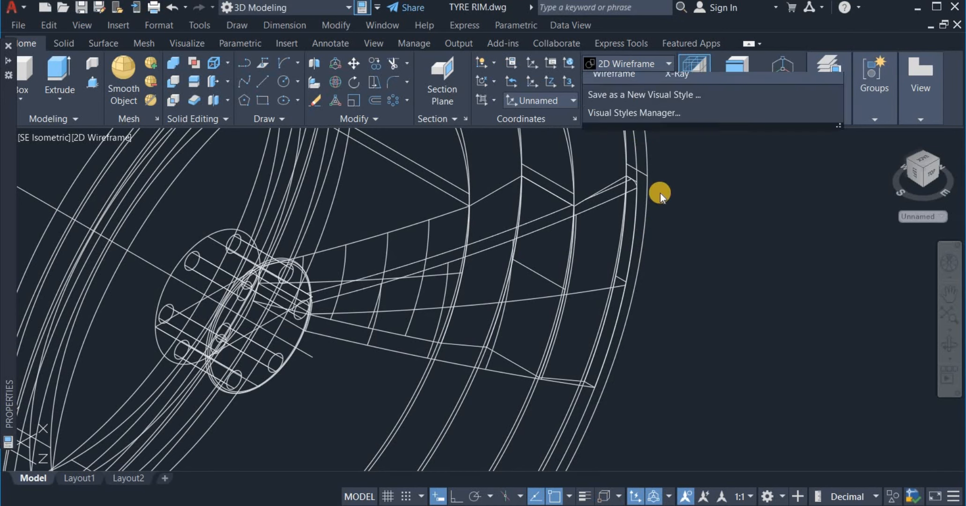
click(747, 146)
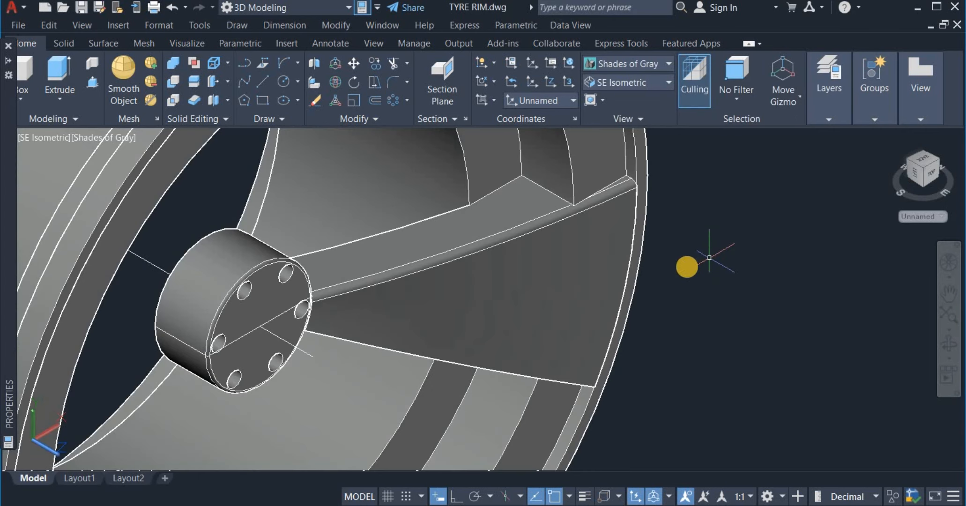
- Fillet the spoke's lower long front edge with the same radius as its upper edge
scroll(611, 248, down, 2)
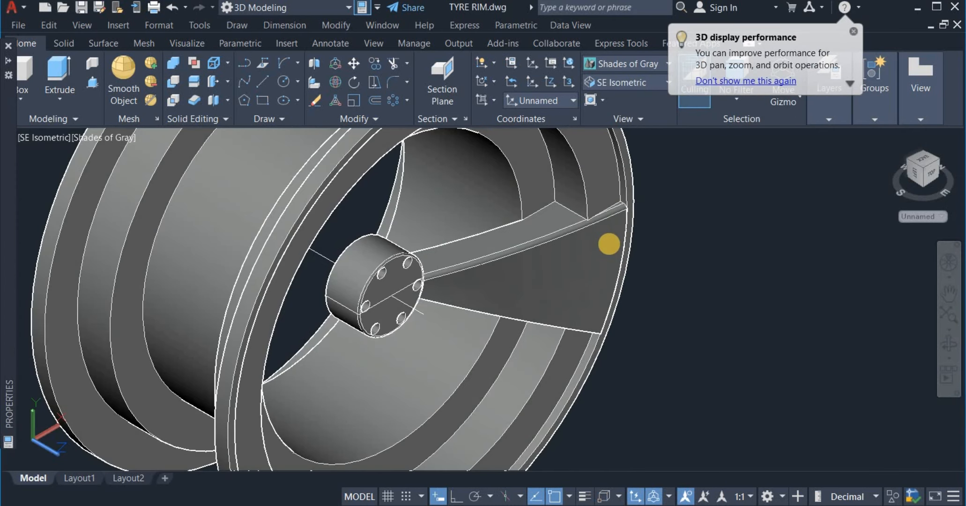
text(F)
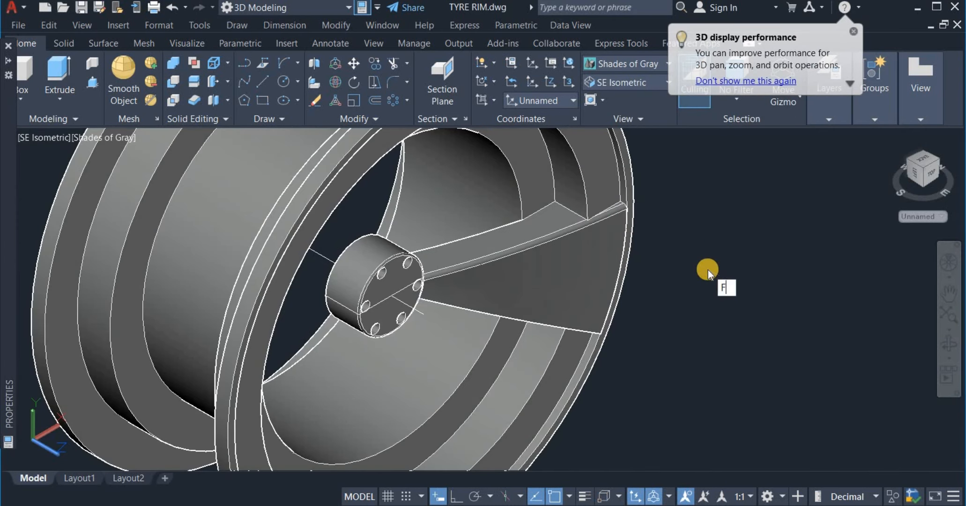
click(768, 317)
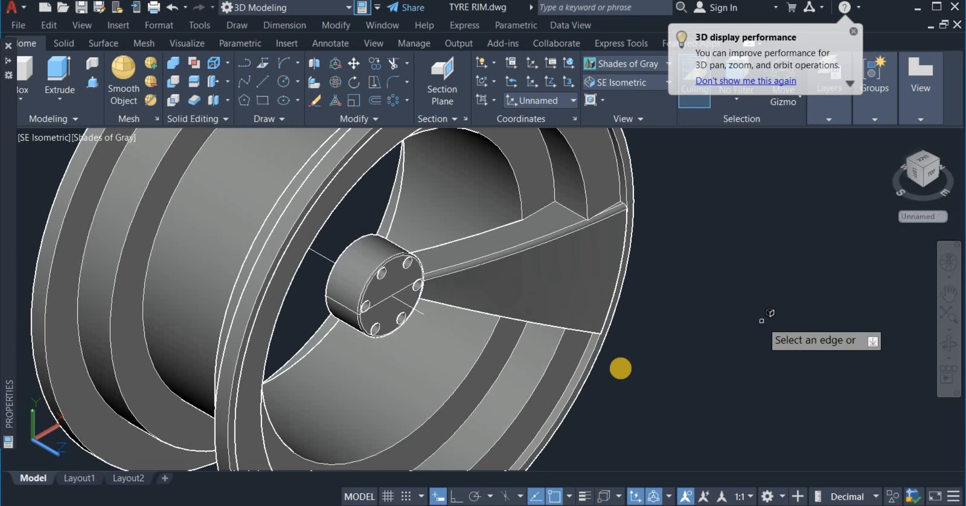
click(492, 312)
right_click(689, 295)
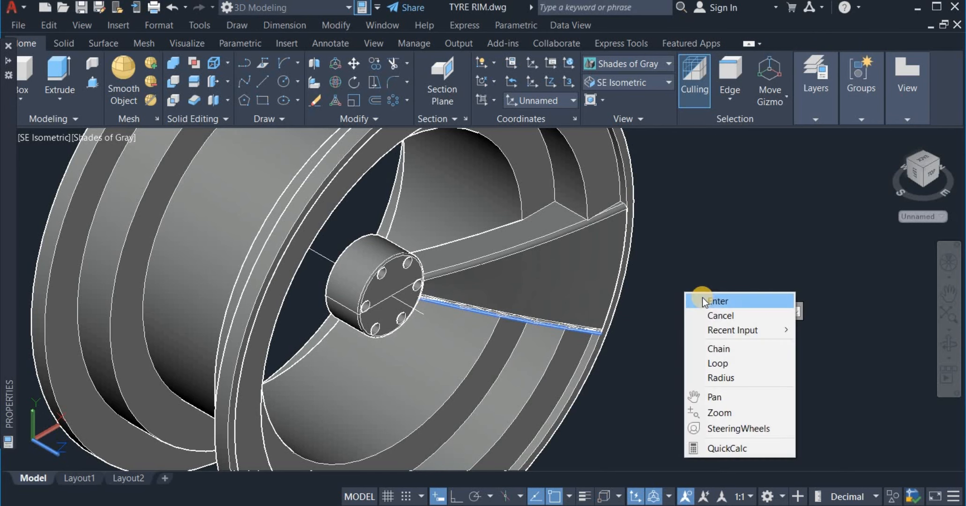
click(702, 298)
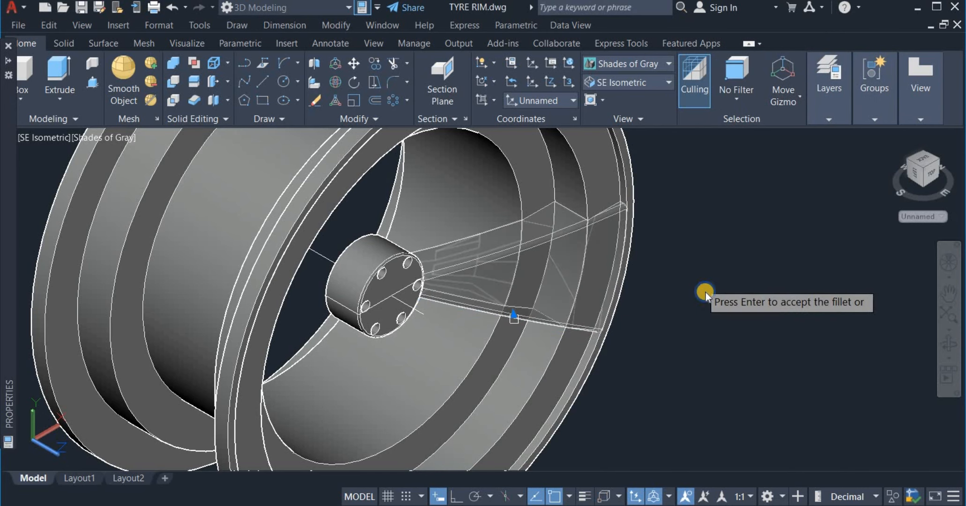
right_click(701, 283)
click(707, 290)
- Polar-array the spoke around the center of the hub's front face as 6 items over 360 degrees
scroll(713, 278, down, 2)
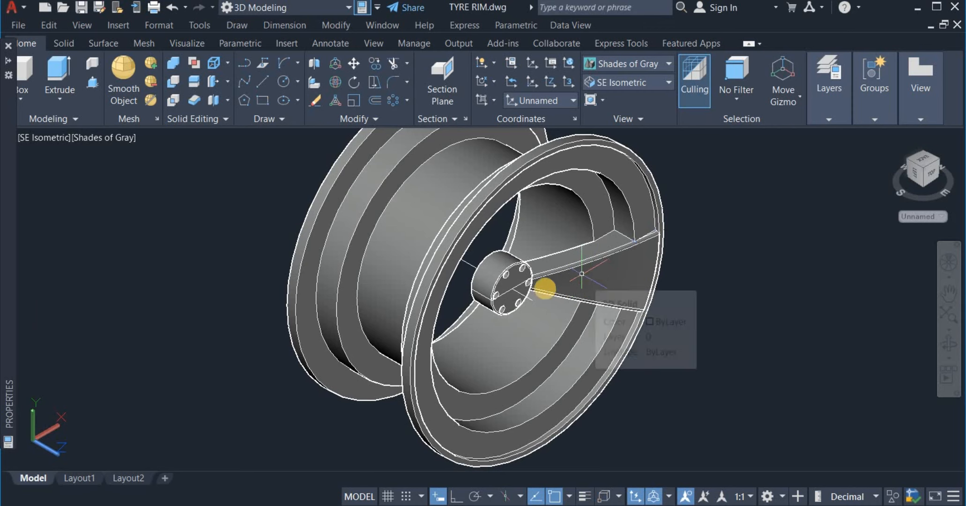
click(369, 176)
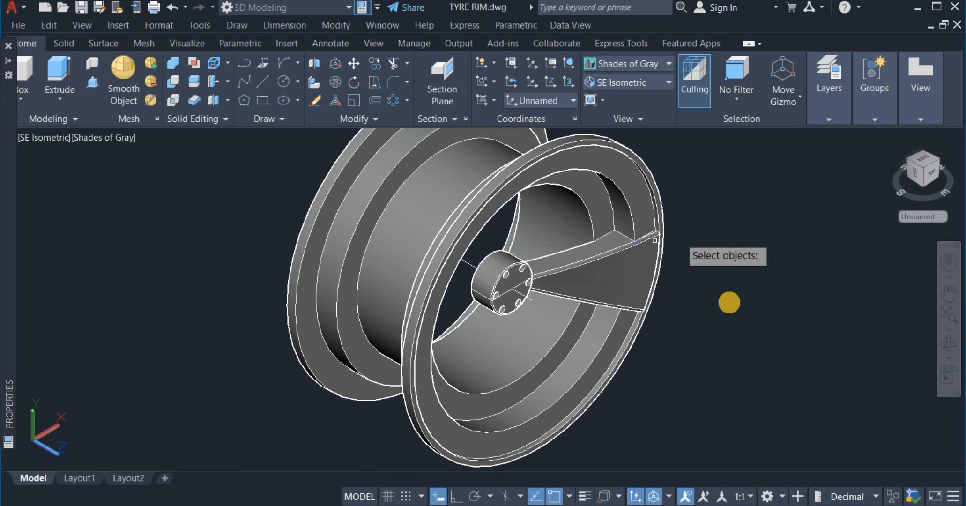
click(605, 256)
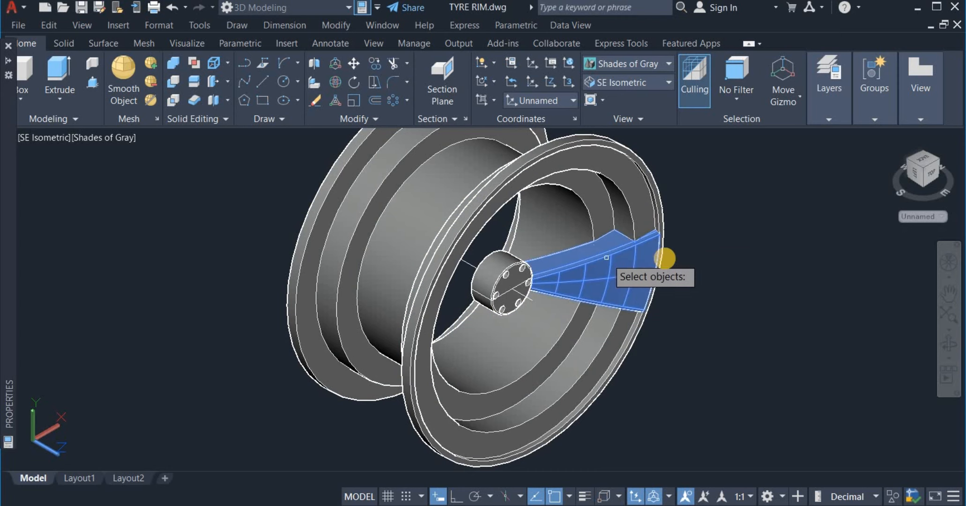
key(Return)
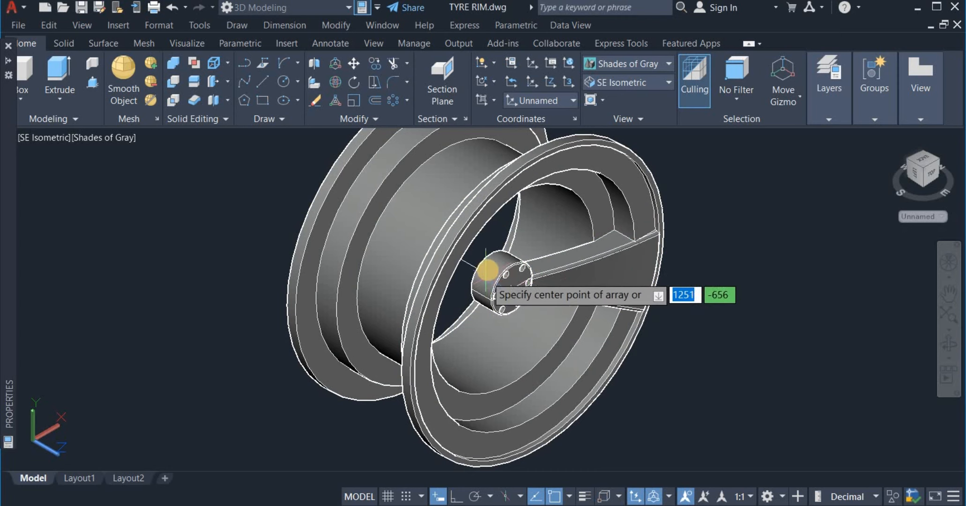
scroll(541, 289, up, 5)
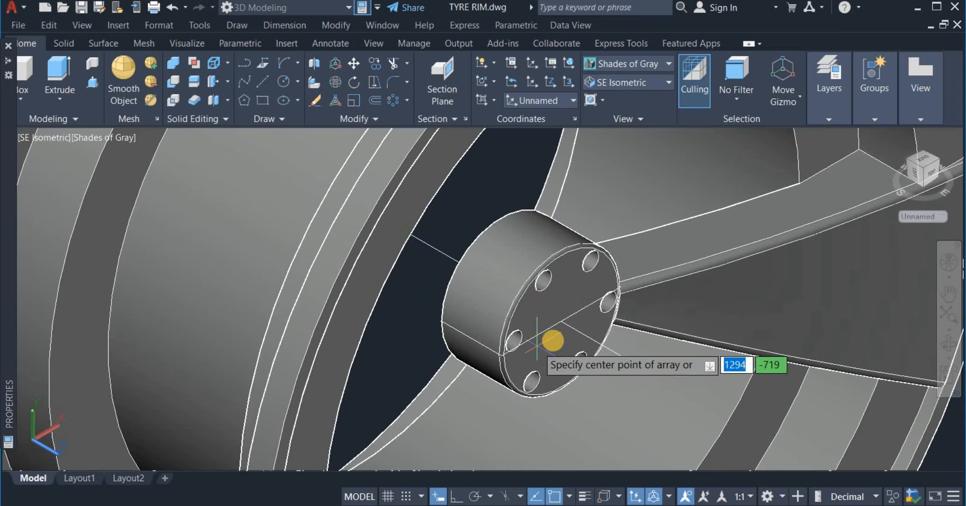
click(562, 319)
scroll(562, 320, down, 5)
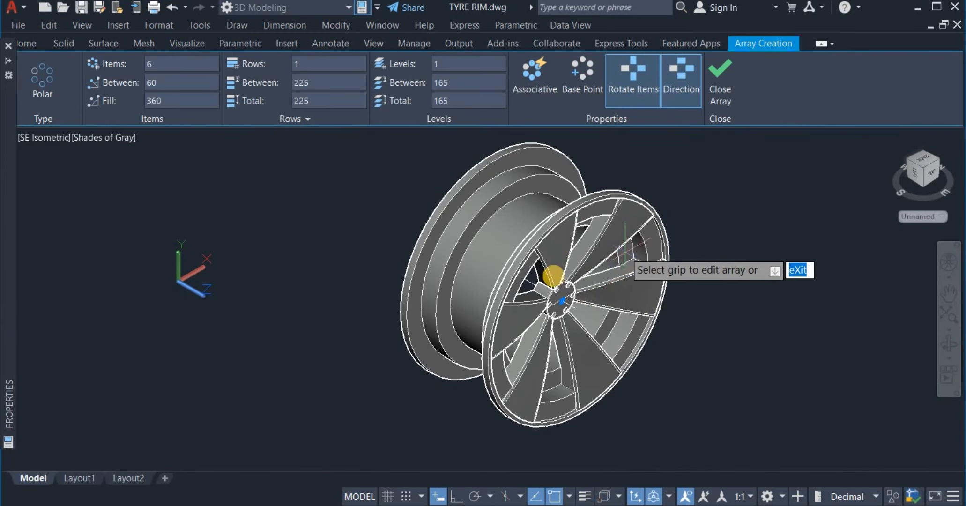
right_click(734, 293)
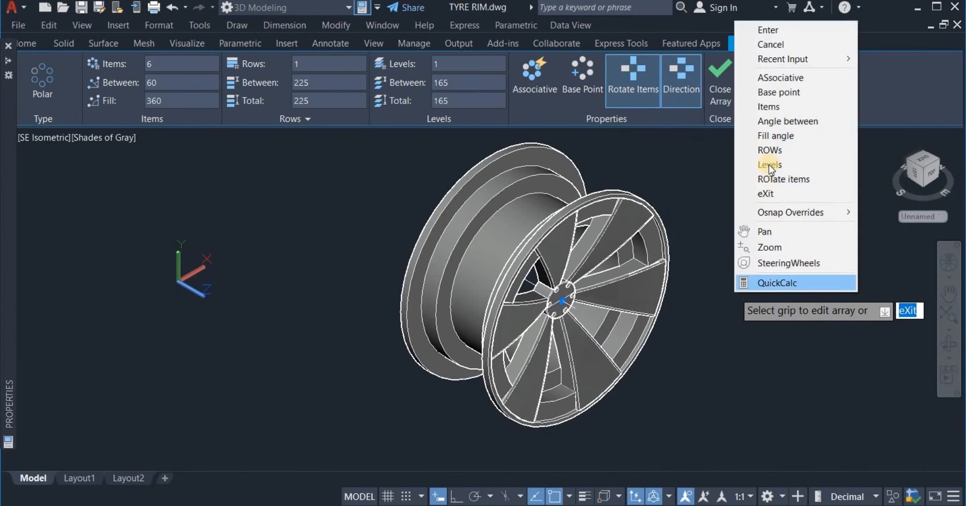
click(788, 29)
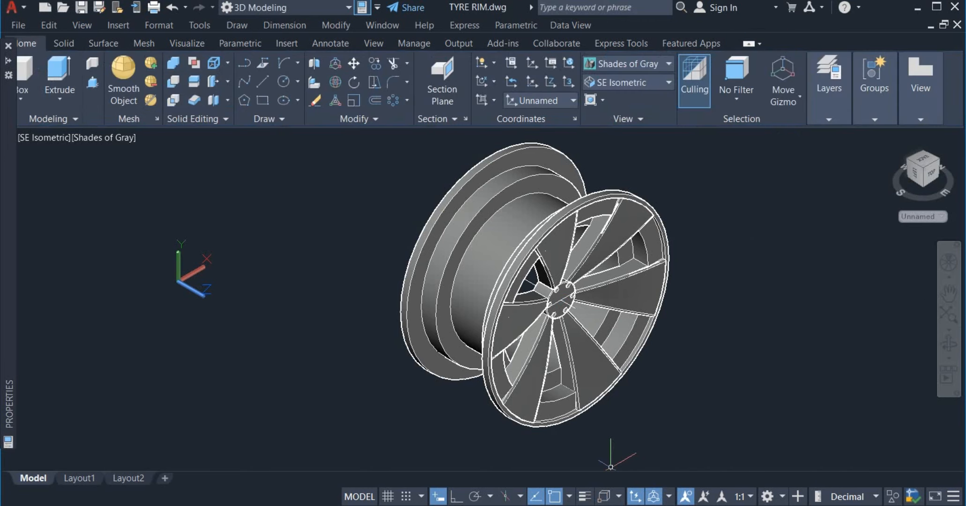
- Fillet the outer circular step edge on the rim's inner wall, seen between the spokes, with the FILLETEDGE command
click(585, 399)
scroll(586, 398, up, 3)
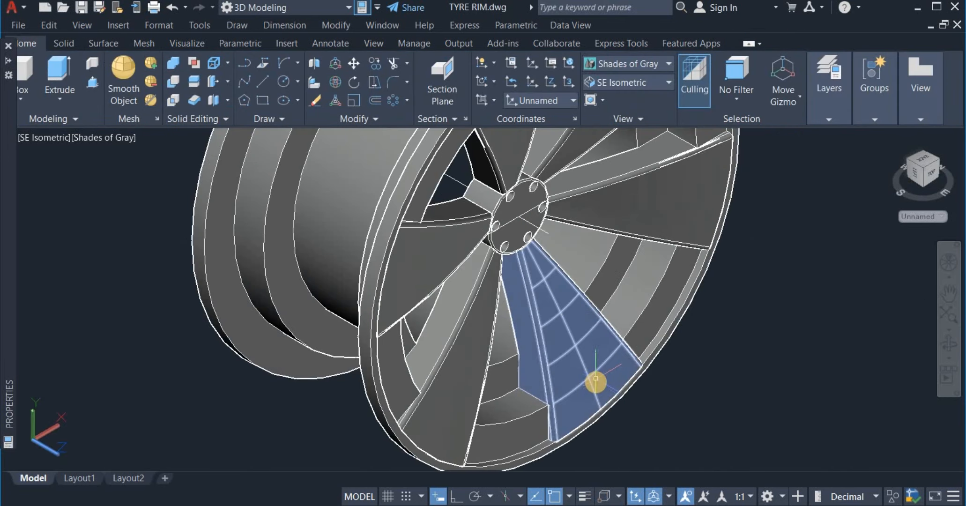
scroll(595, 383, up, 3)
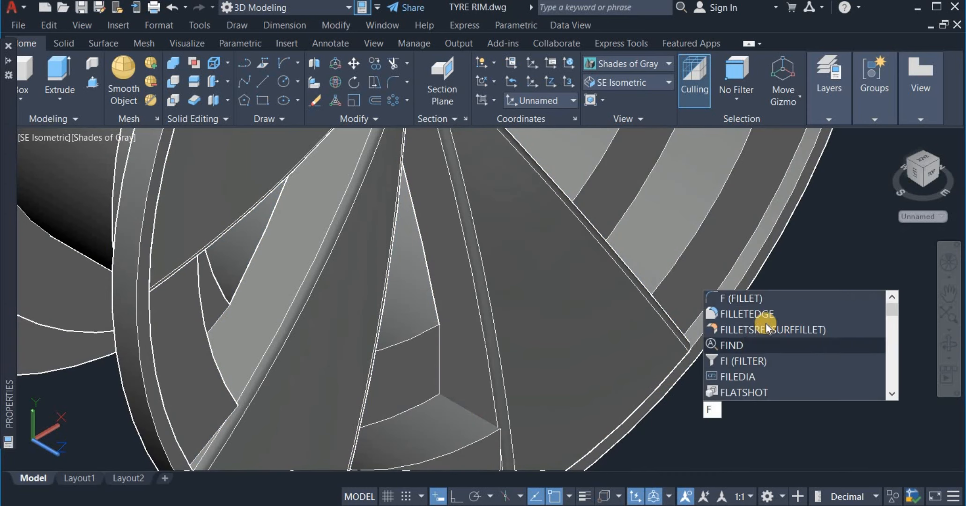
click(766, 313)
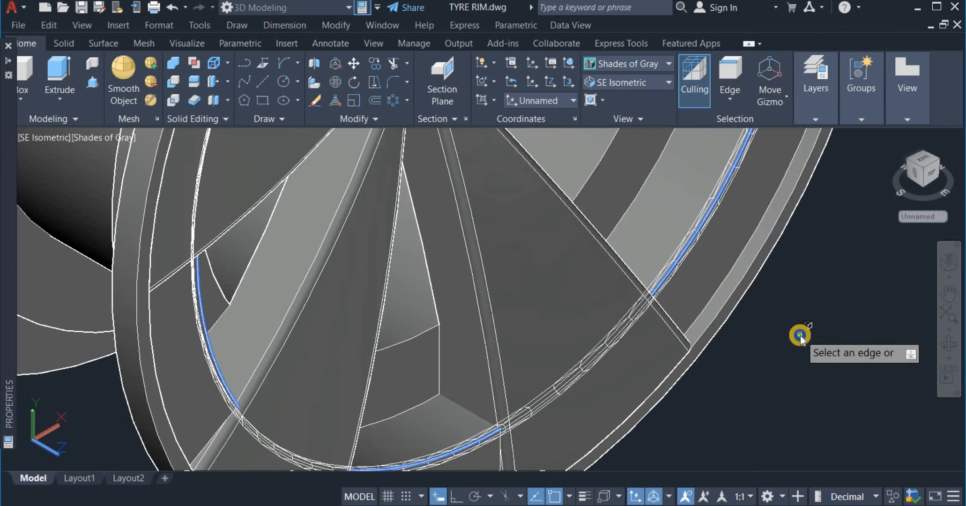
right_click(800, 335)
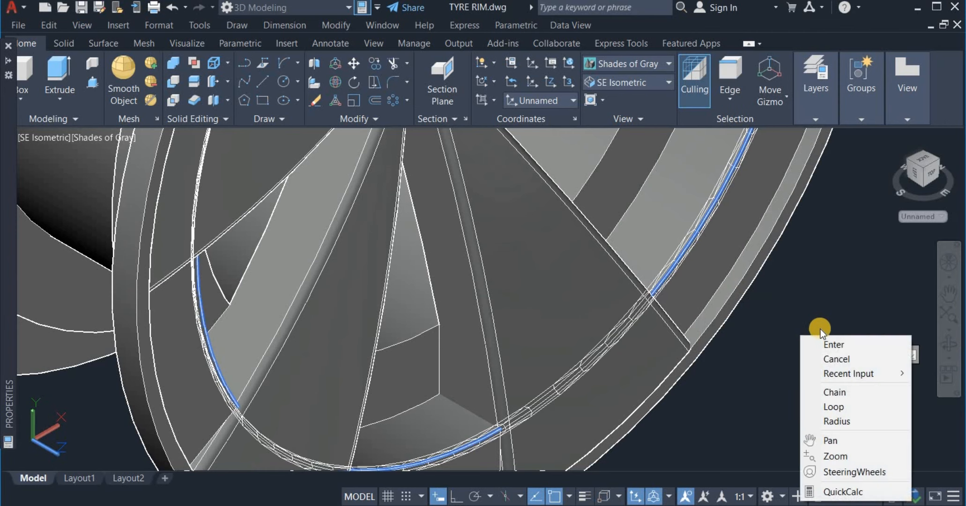
click(822, 342)
right_click(800, 300)
click(815, 310)
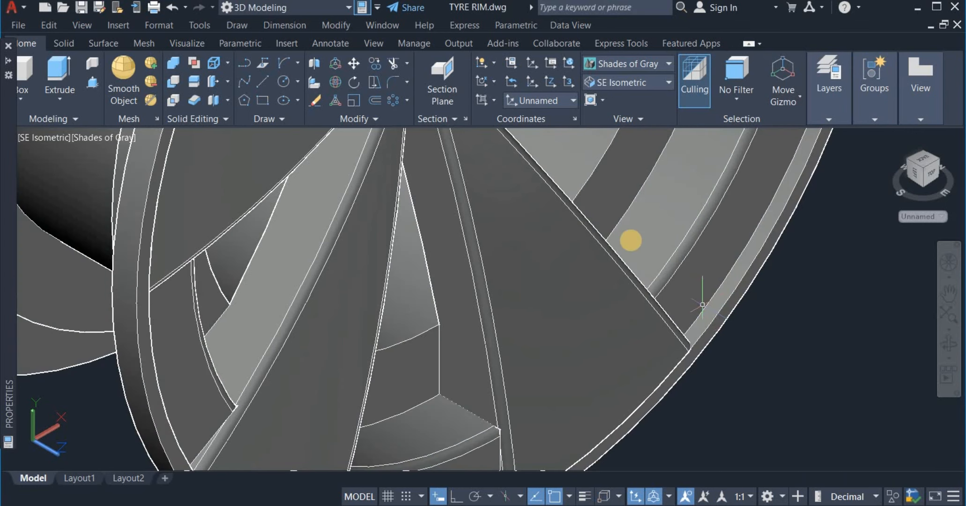
- Fillet the inner, smaller circular step edge behind the spokes with the same radius as the previous rim edge
click(590, 182)
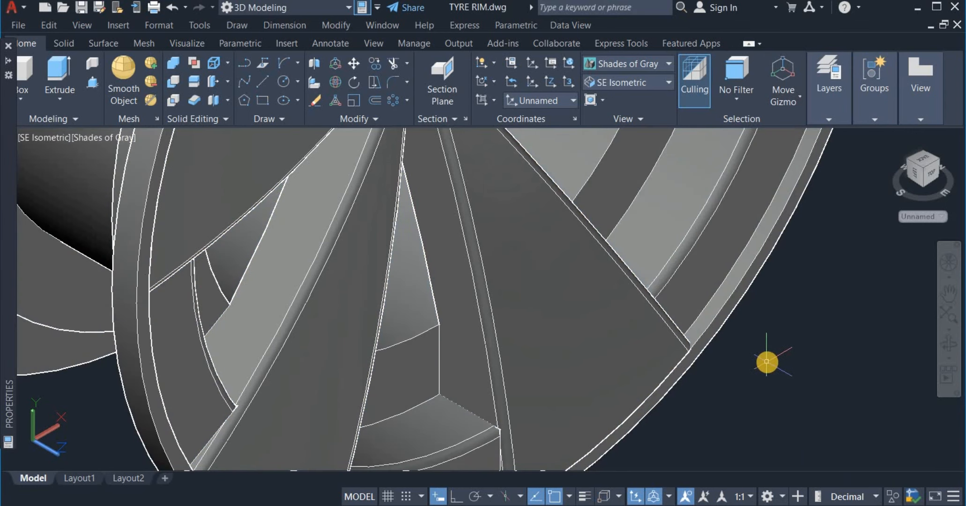
right_click(783, 325)
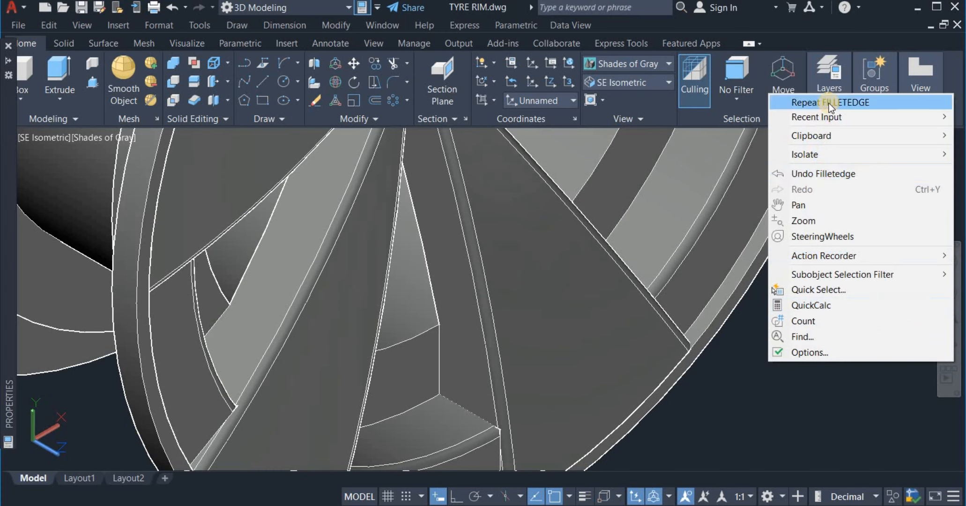
click(829, 104)
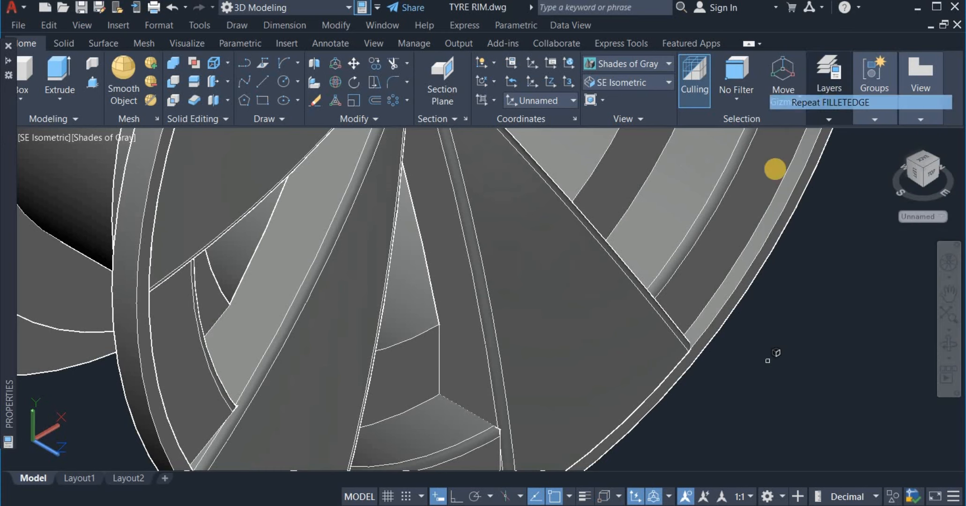
click(595, 167)
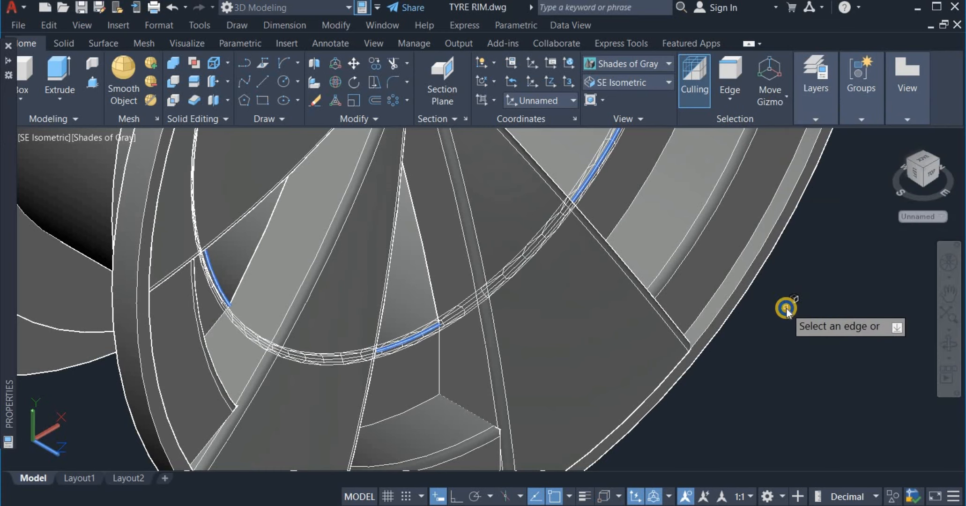
right_click(788, 309)
click(804, 317)
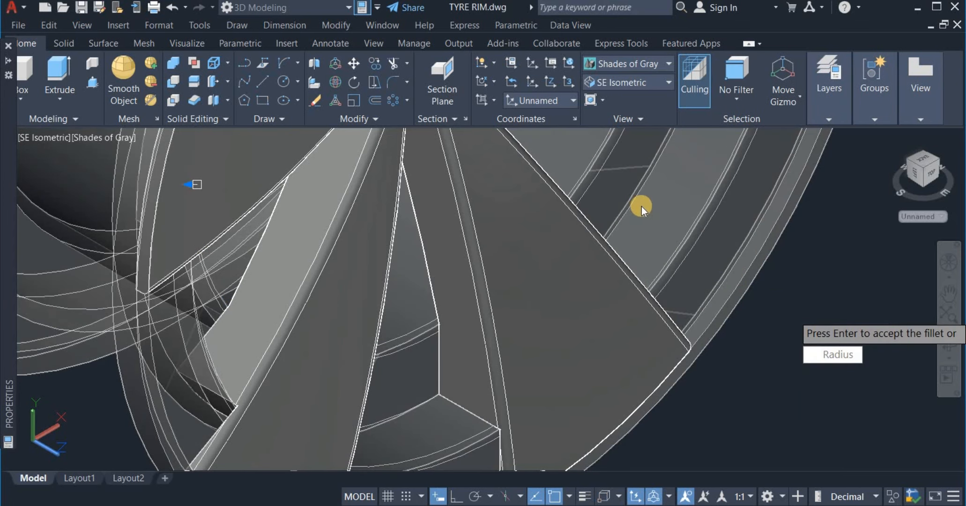
right_click(777, 310)
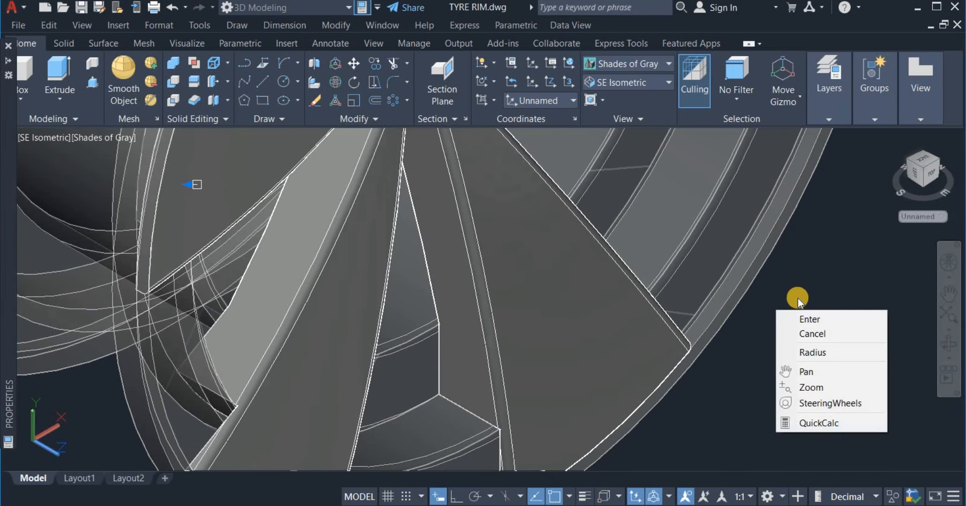
click(794, 317)
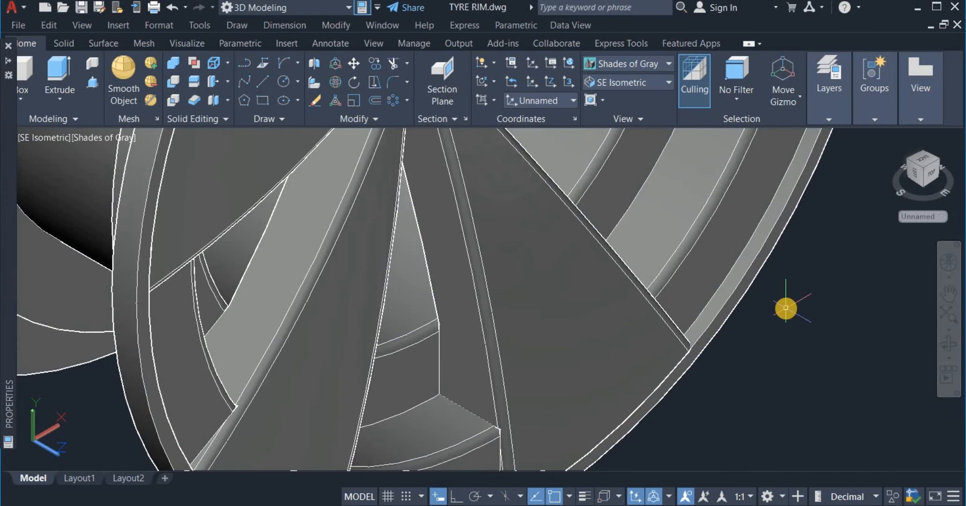
- Display the wheel in the Realistic visual style and examine its barrel from the side
scroll(785, 308, down, 3)
scroll(651, 246, down, 1)
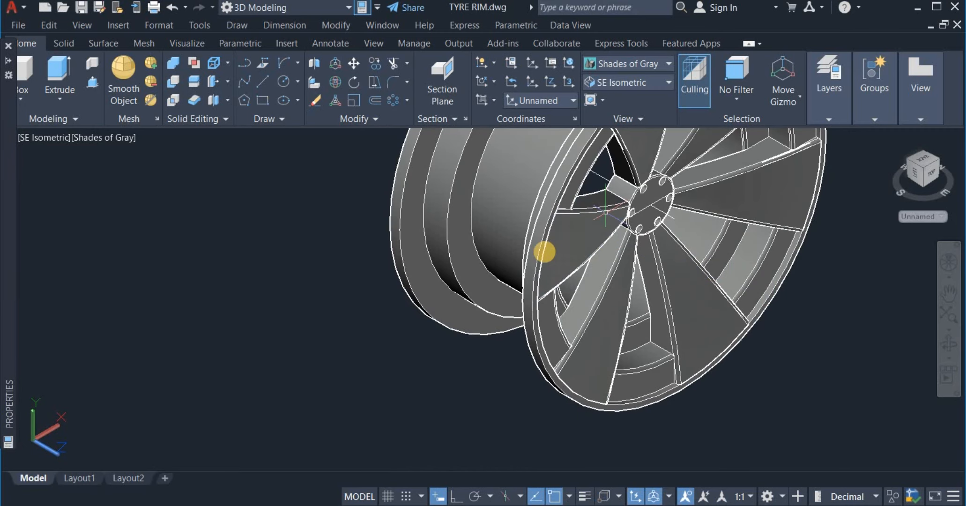
scroll(466, 276, down, 2)
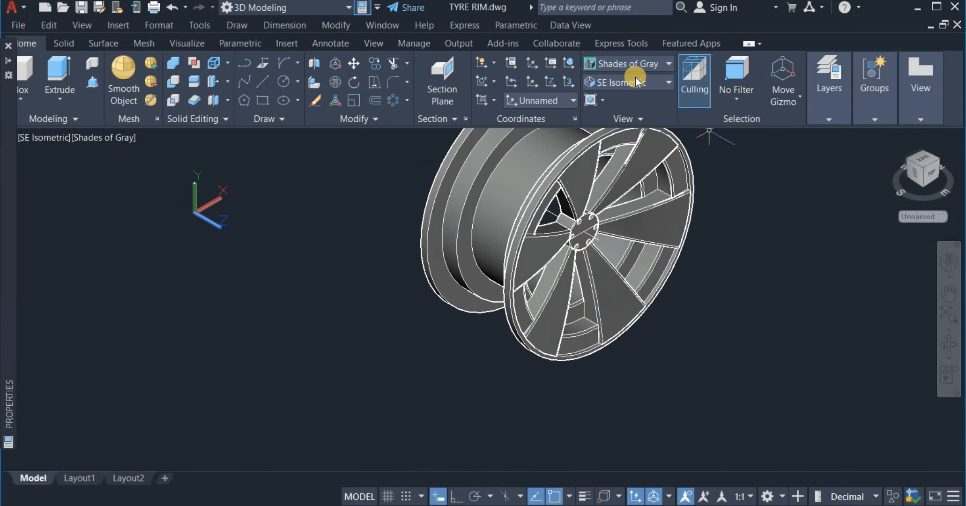
click(633, 63)
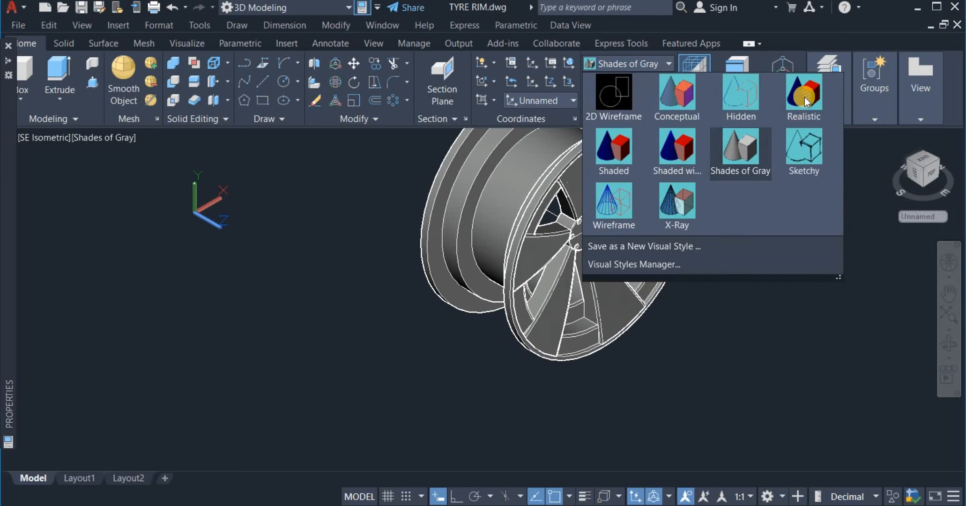
click(803, 96)
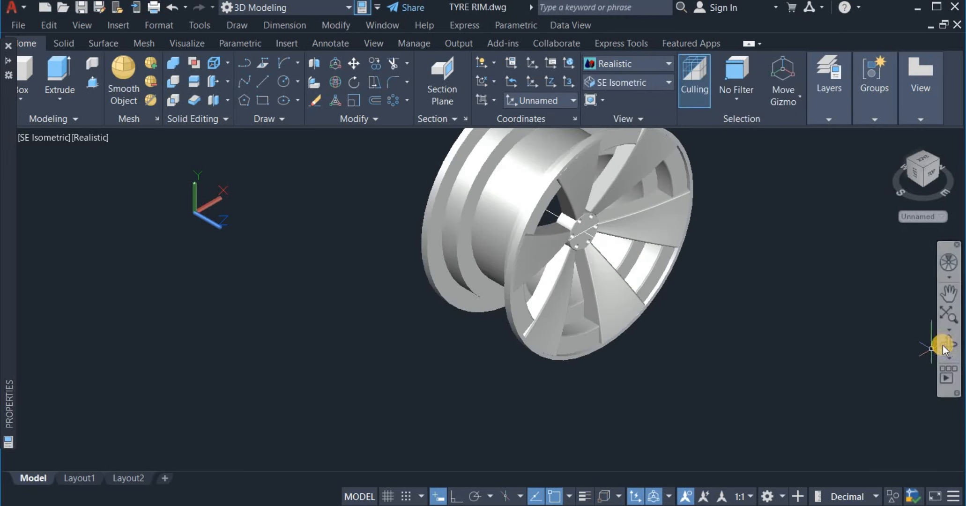
drag(877, 224, 694, 225)
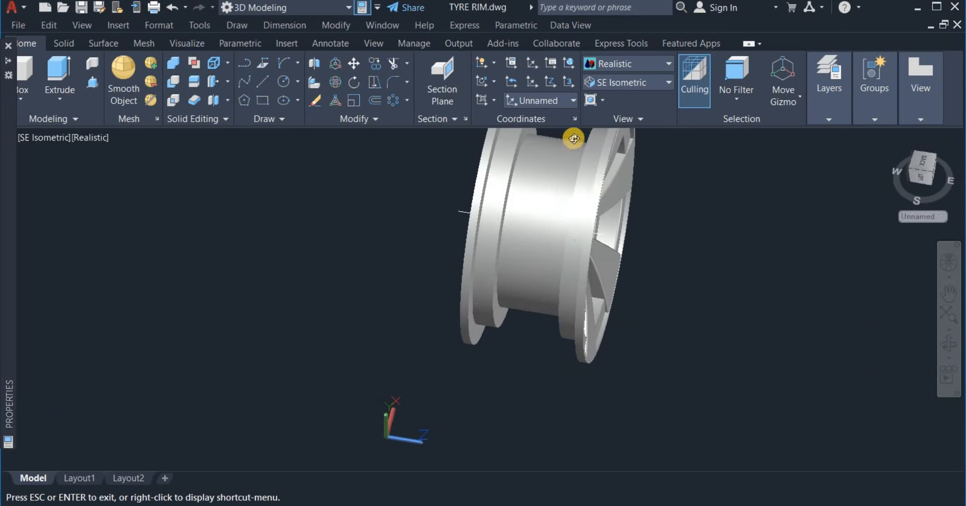
scroll(573, 138, up, 4)
right_click(721, 289)
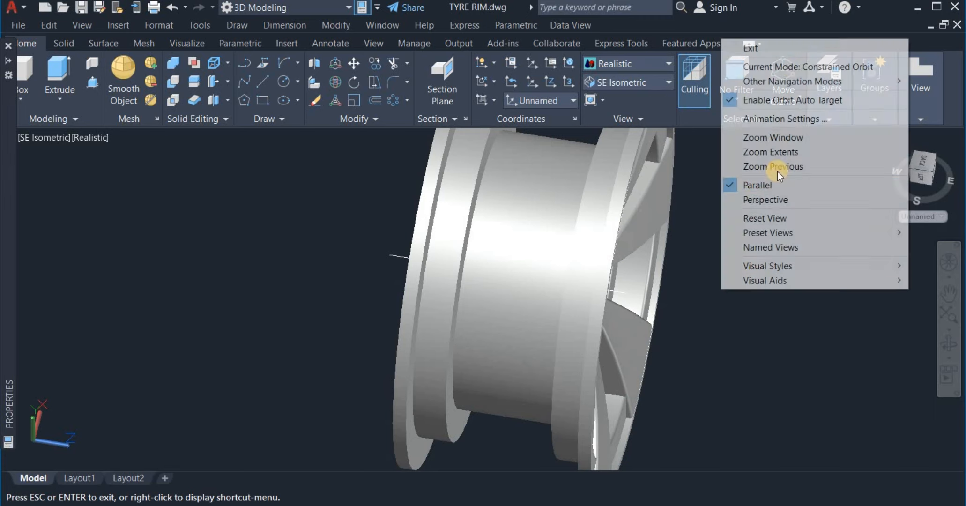
click(790, 45)
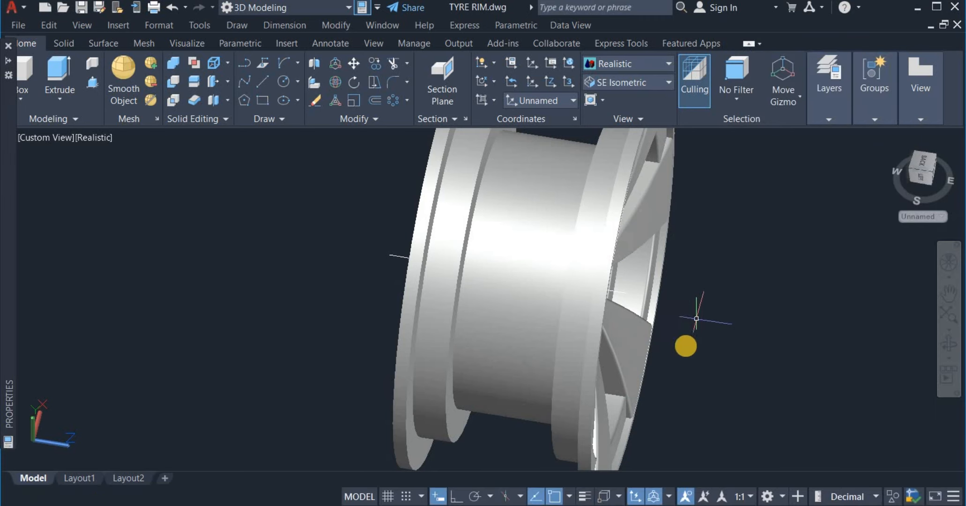
- Set the view to Top and center the wheel in the drawing area
click(627, 83)
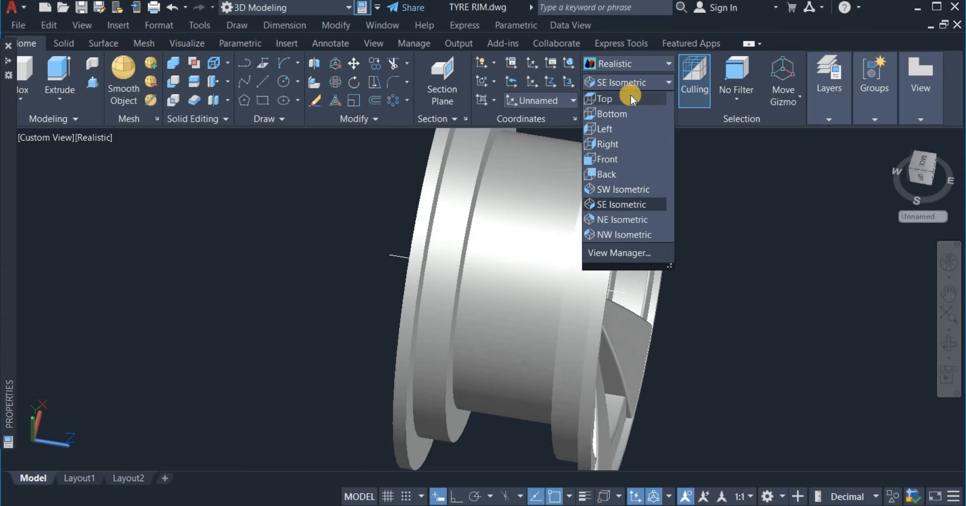
click(630, 96)
right_click(569, 328)
click(645, 165)
drag(551, 337, 554, 264)
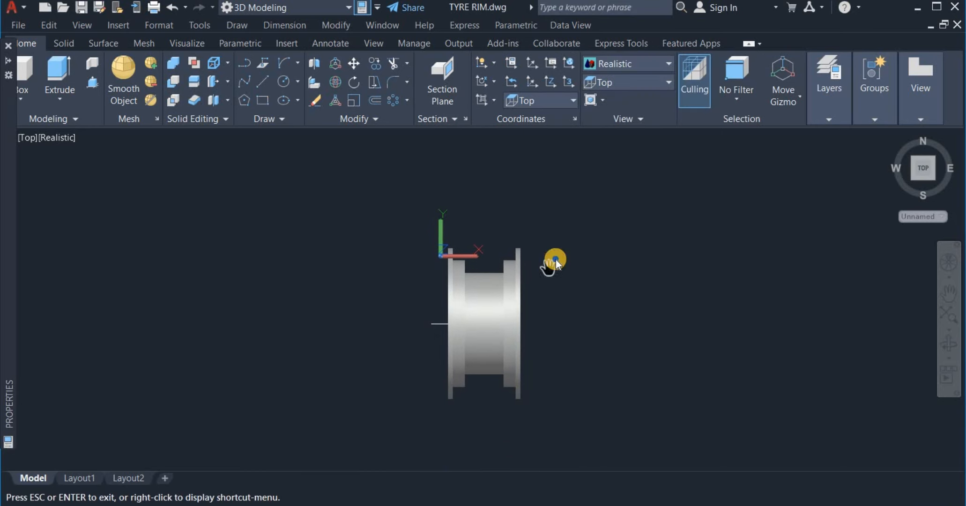
right_click(555, 262)
click(569, 267)
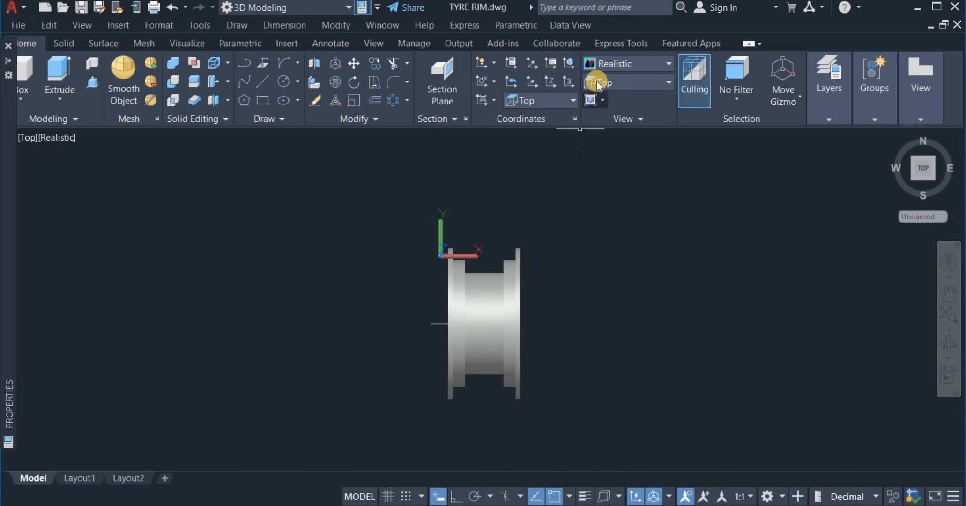
- Define a new UCS with its origin in the empty space to the left of the wheel
click(532, 62)
click(174, 329)
key(Return)
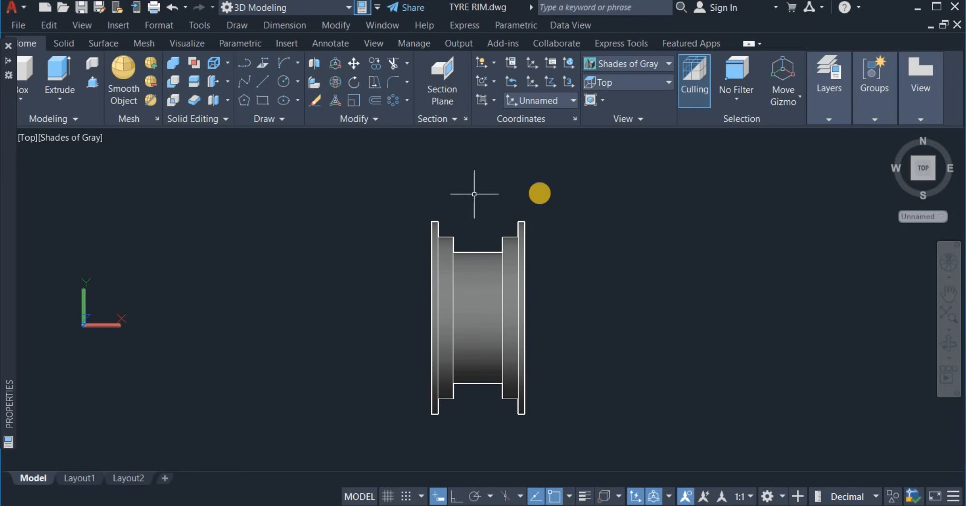
- Set the visual style to 2D Wireframe
click(607, 67)
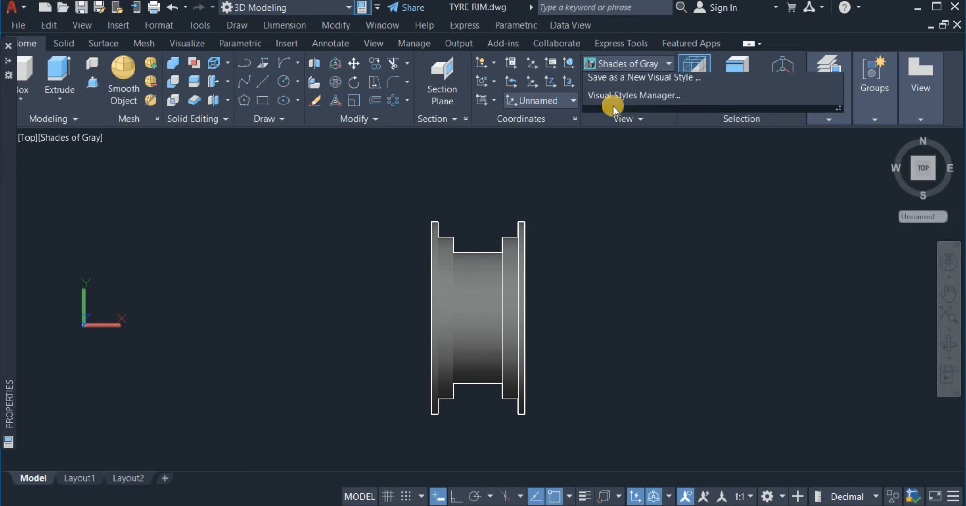
click(614, 100)
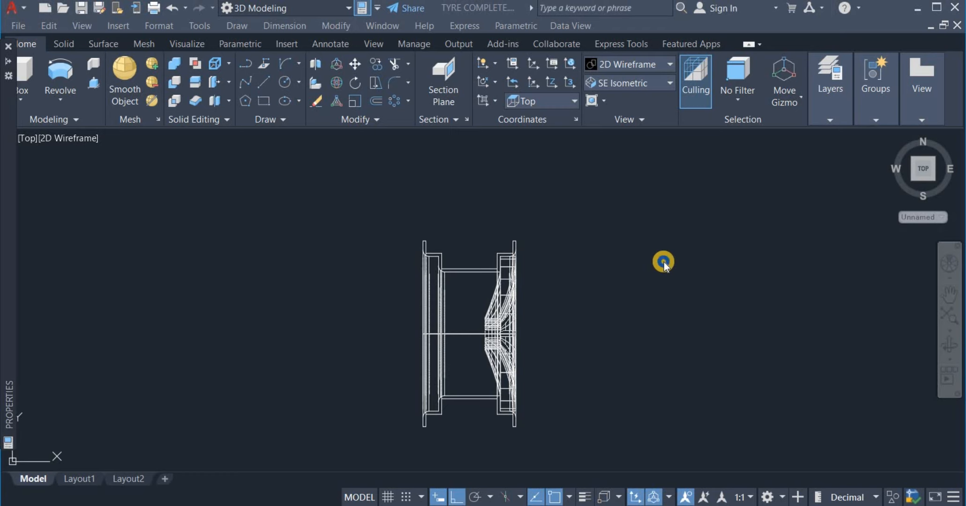
right_click(663, 262)
click(651, 264)
click(642, 273)
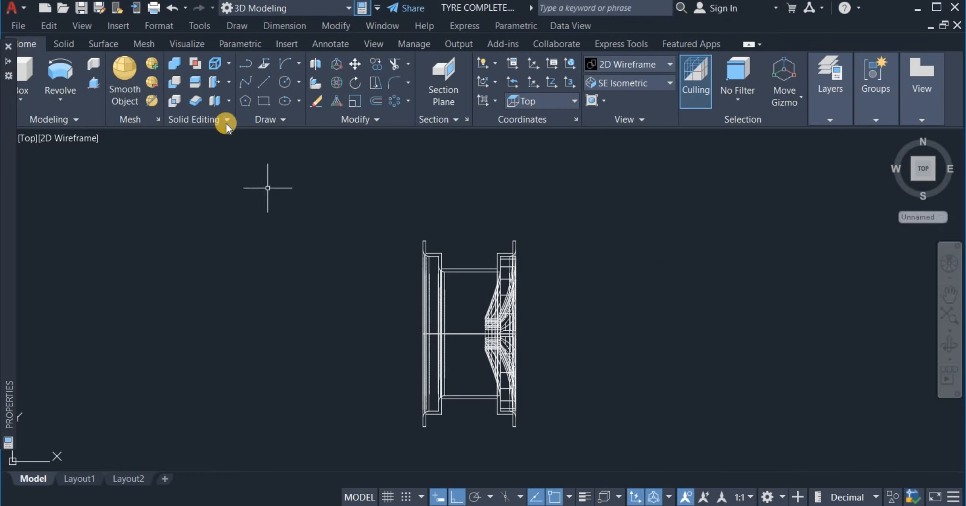
- Draw a horizontal line across the rim's upper channel, joining the facing corners of the two steps
click(265, 82)
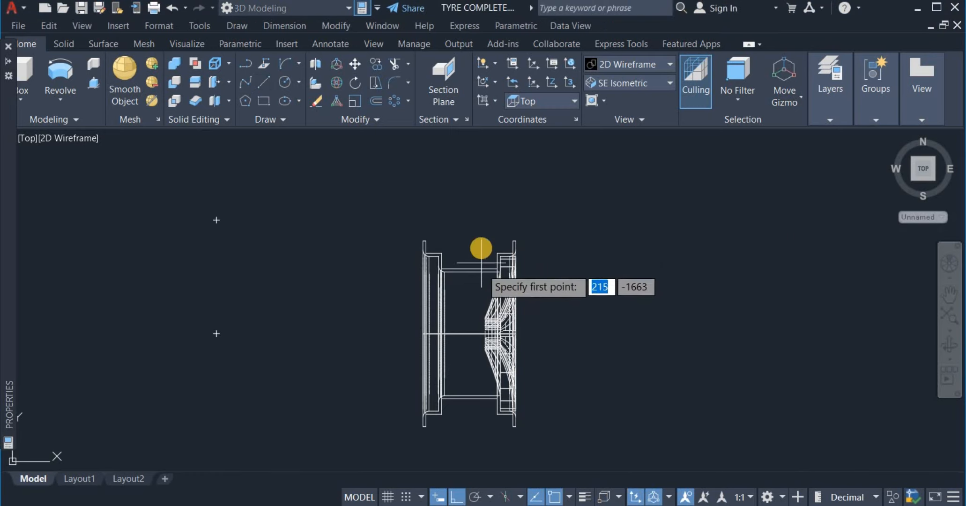
scroll(480, 248, up, 3)
click(375, 260)
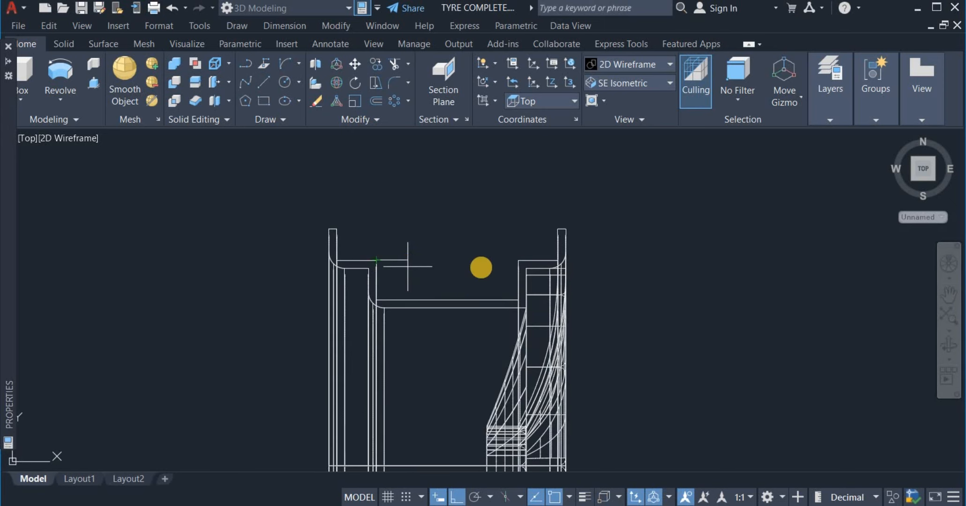
click(514, 260)
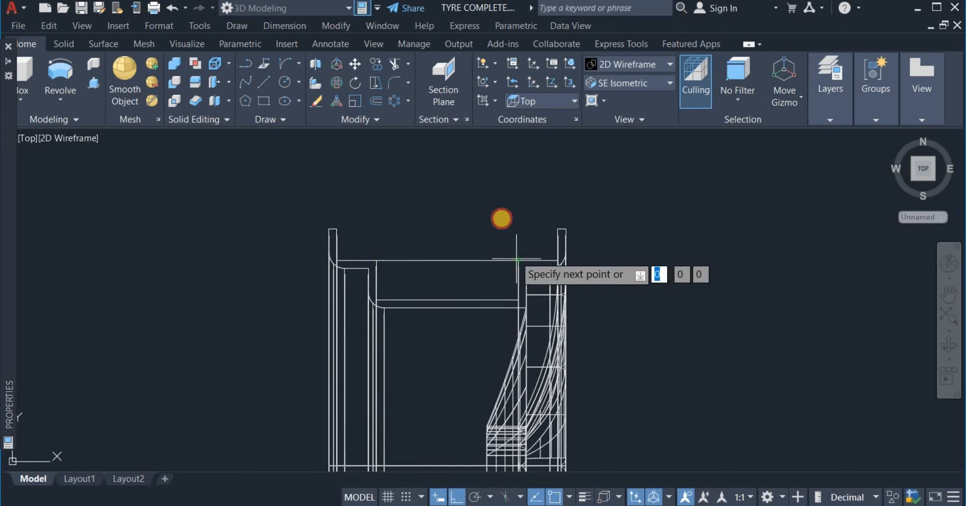
right_click(502, 218)
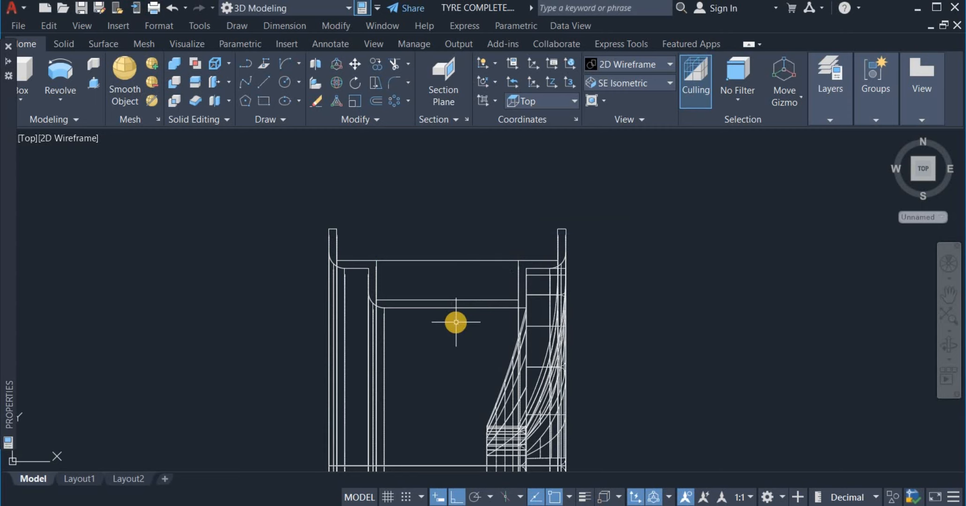
- Draw a straight vertical spline 70 units upward from the top outer corner of the left rim flange
right_click(526, 215)
click(530, 164)
drag(485, 207, 483, 277)
right_click(483, 262)
click(506, 268)
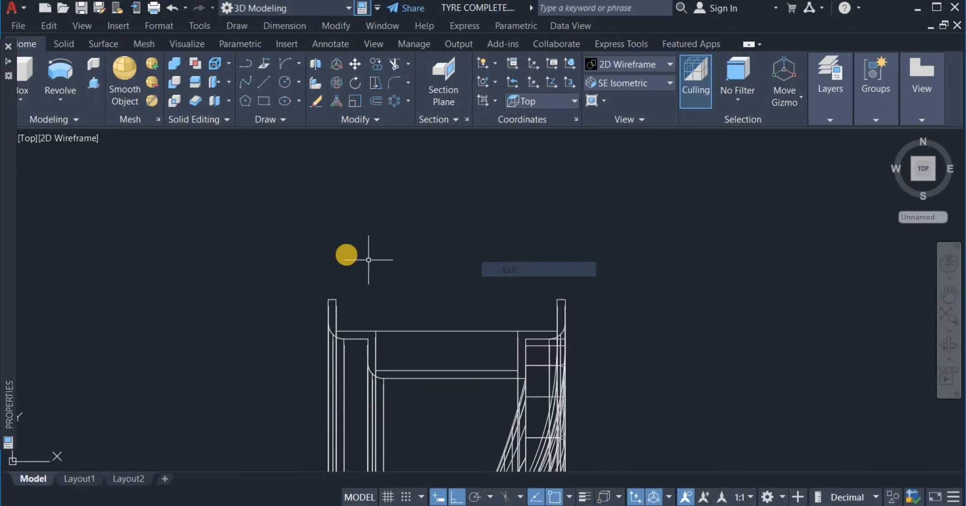
right_click(291, 207)
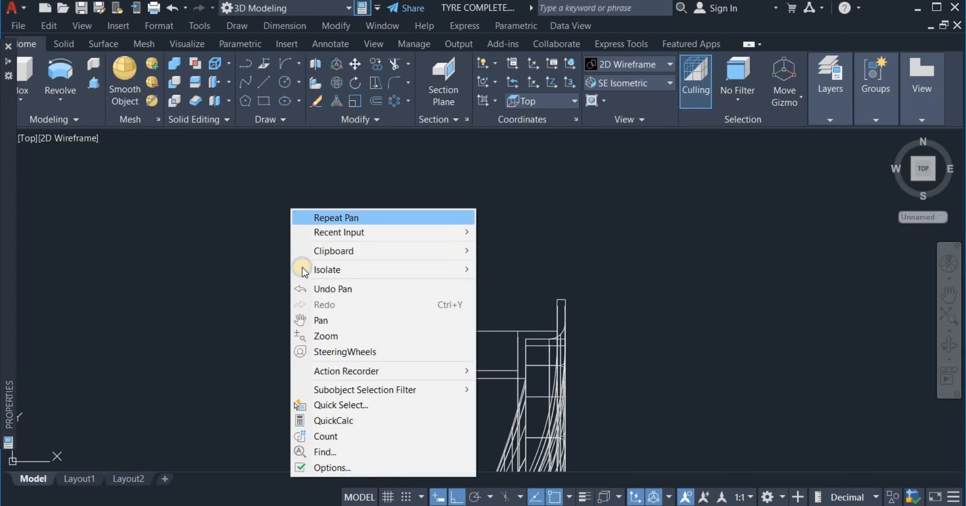
click(359, 216)
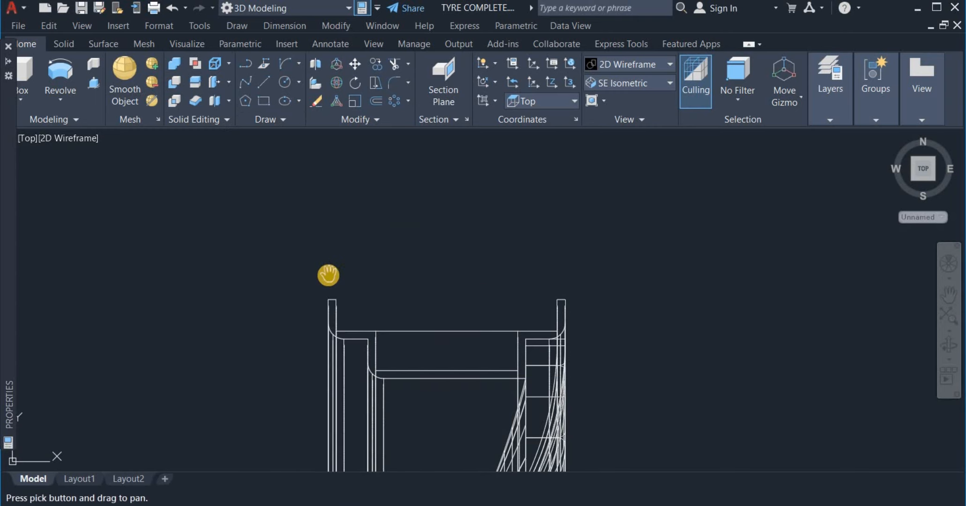
key(Escape)
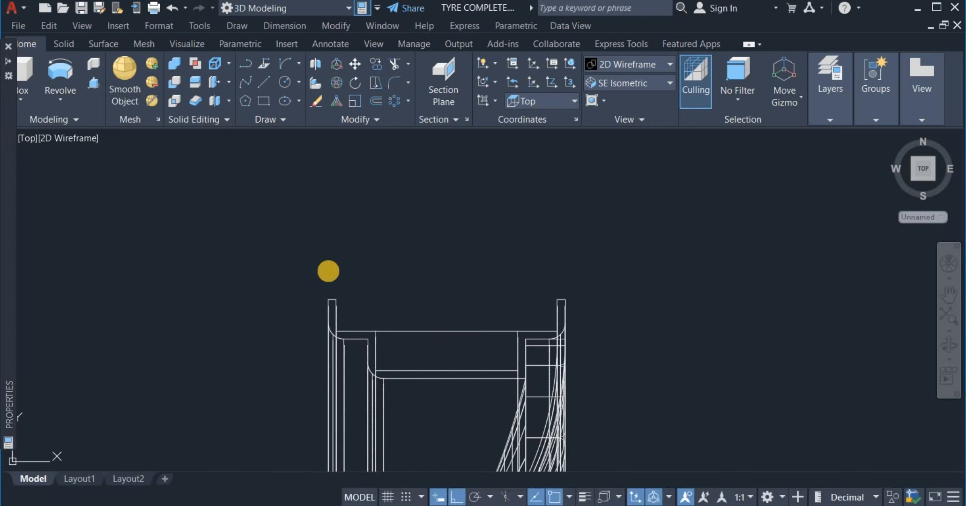
click(248, 78)
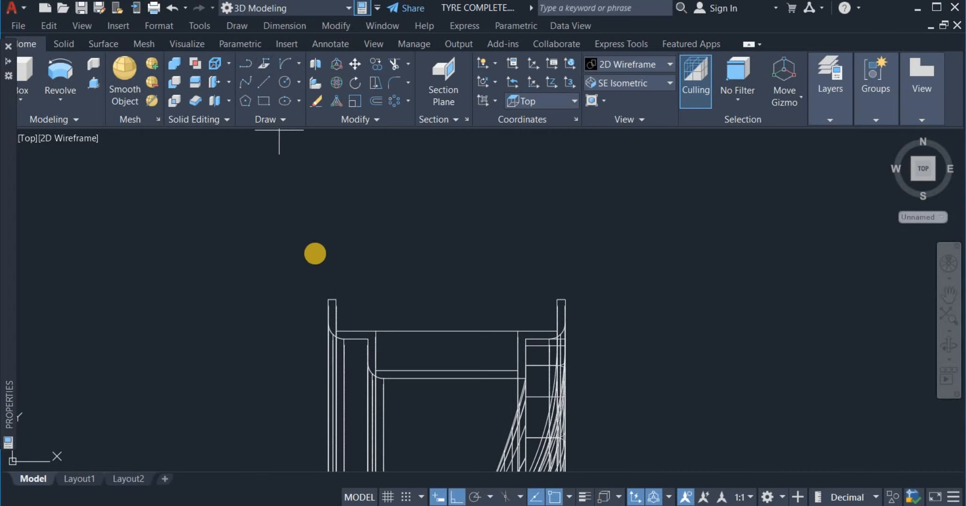
click(328, 298)
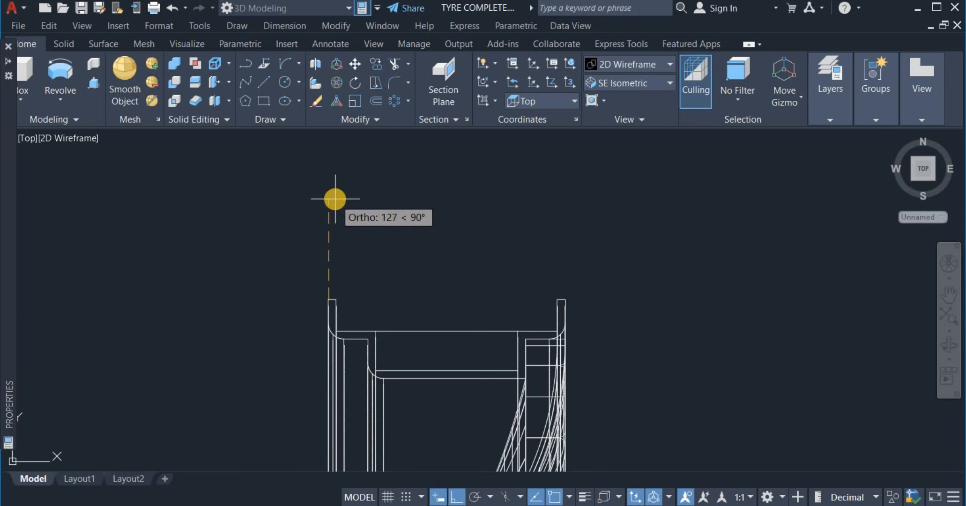
text(70)
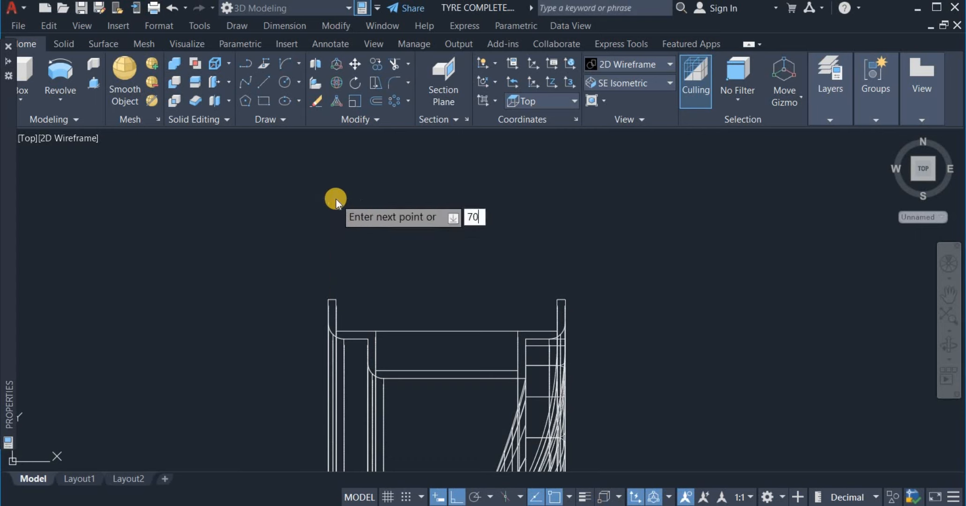
key(Return)
right_click(352, 207)
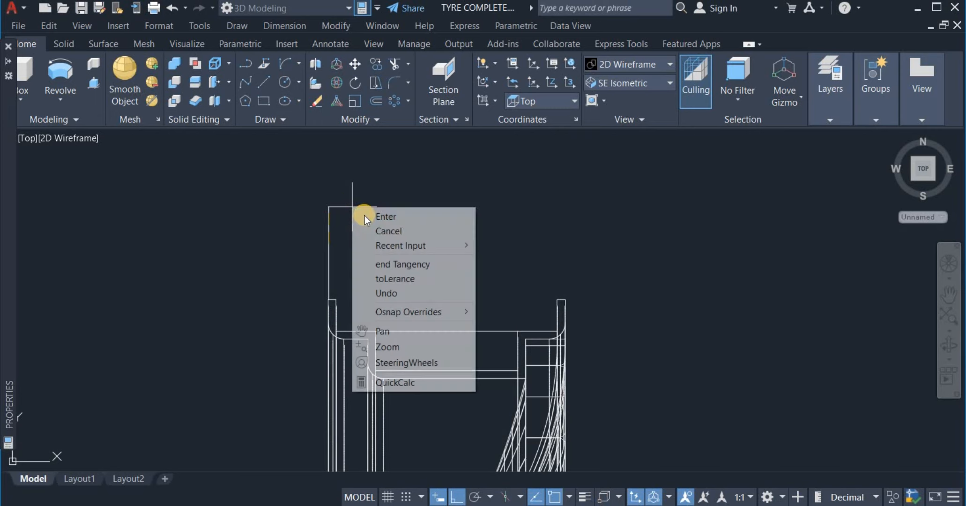
click(374, 216)
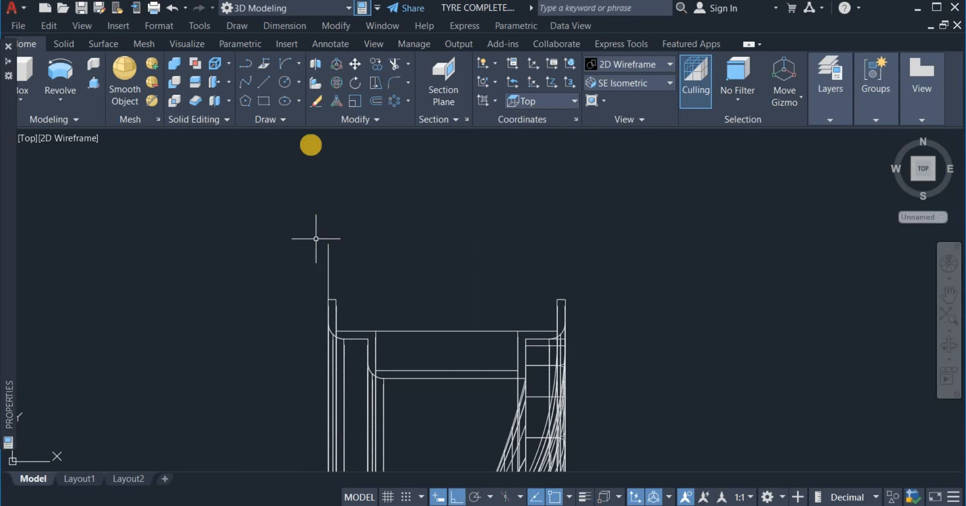
- Draw a Start, End, Direction arc from the vertical spline's upper end to the left flange's outer corner, bulging outward with a tangent direction of about 111°
click(299, 62)
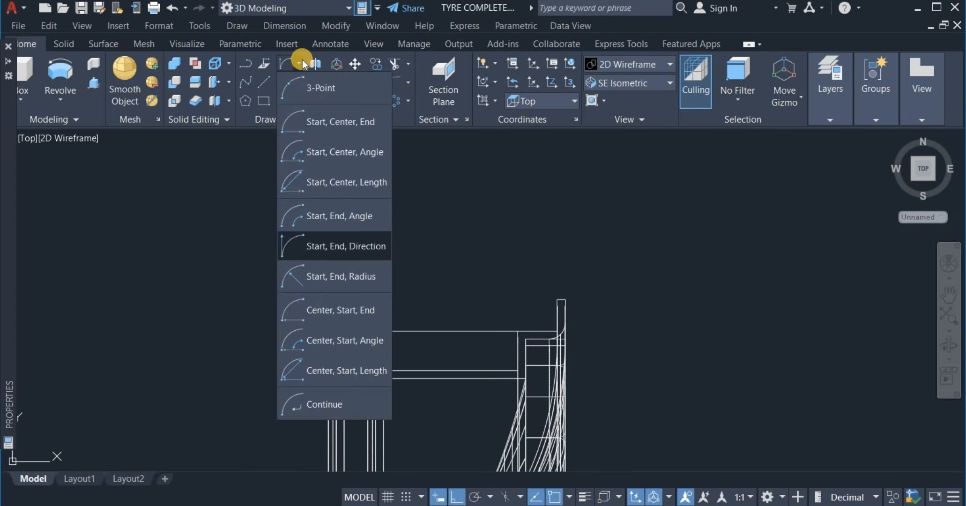
click(352, 245)
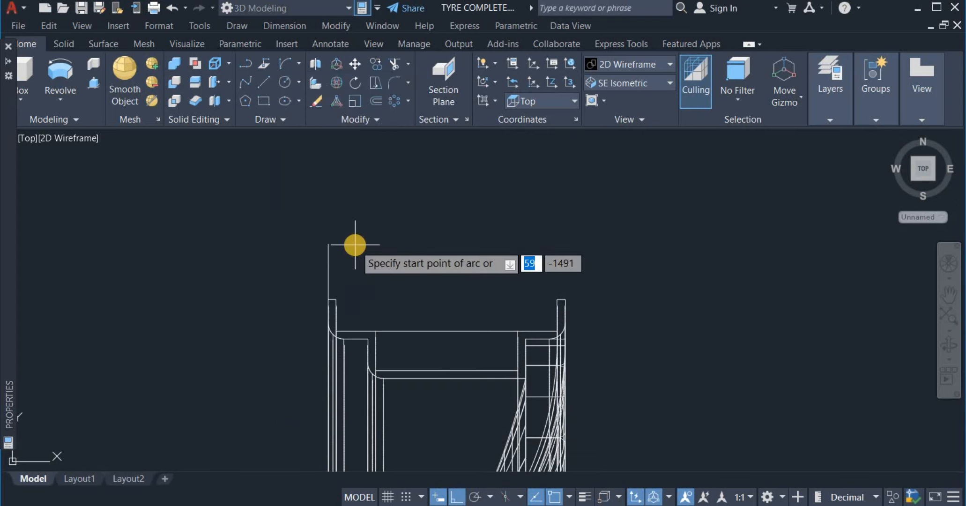
click(326, 243)
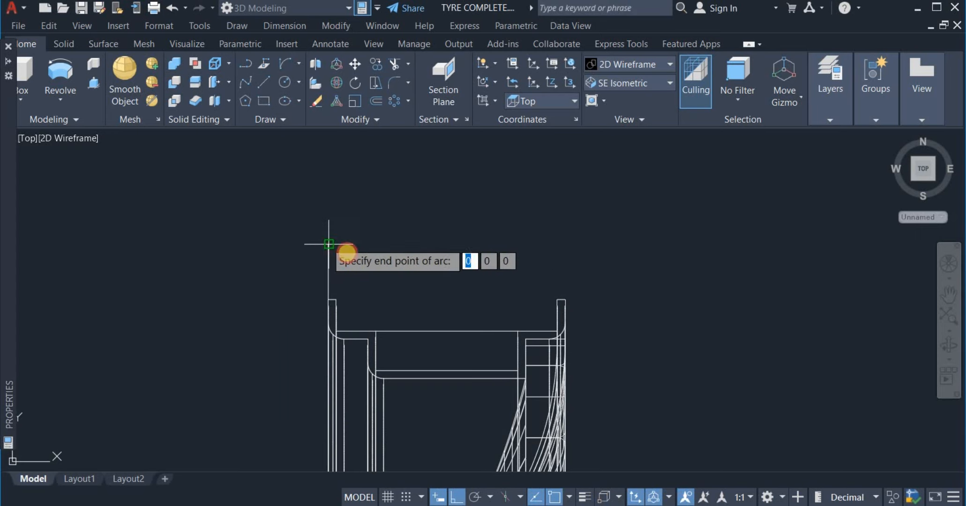
click(327, 300)
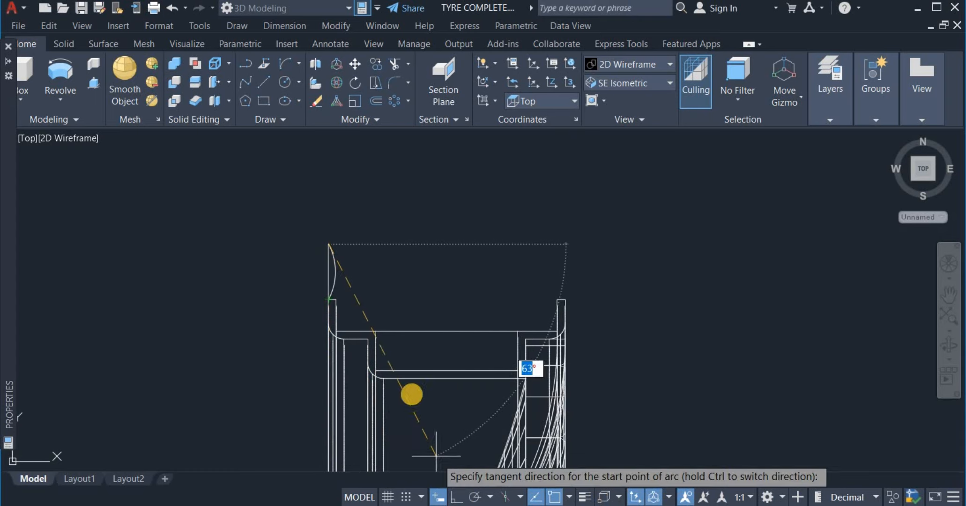
scroll(321, 298, up, 4)
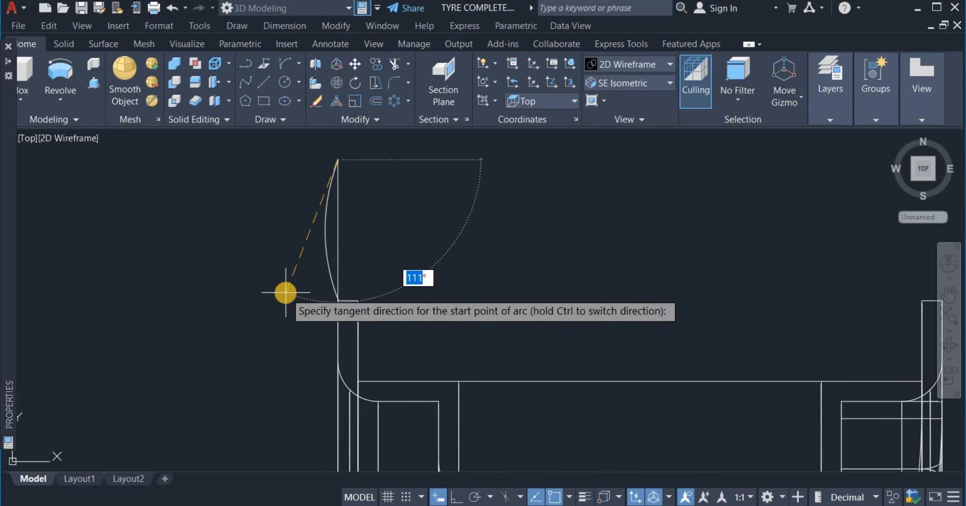
key(Escape)
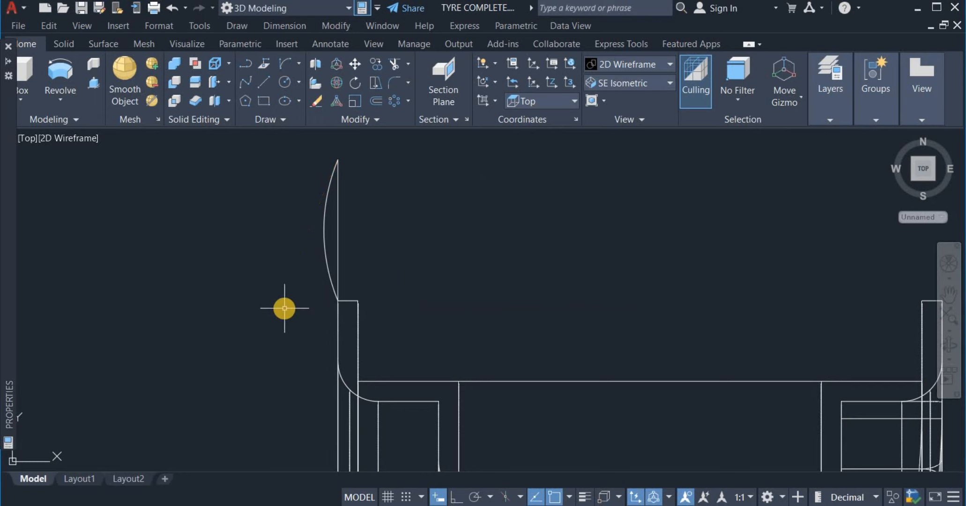
- Mirror the left sidewall arc to the right flange about a vertical line through the midpoint of the horizontal channel line, keeping the original
scroll(284, 309, down, 2)
scroll(284, 308, down, 2)
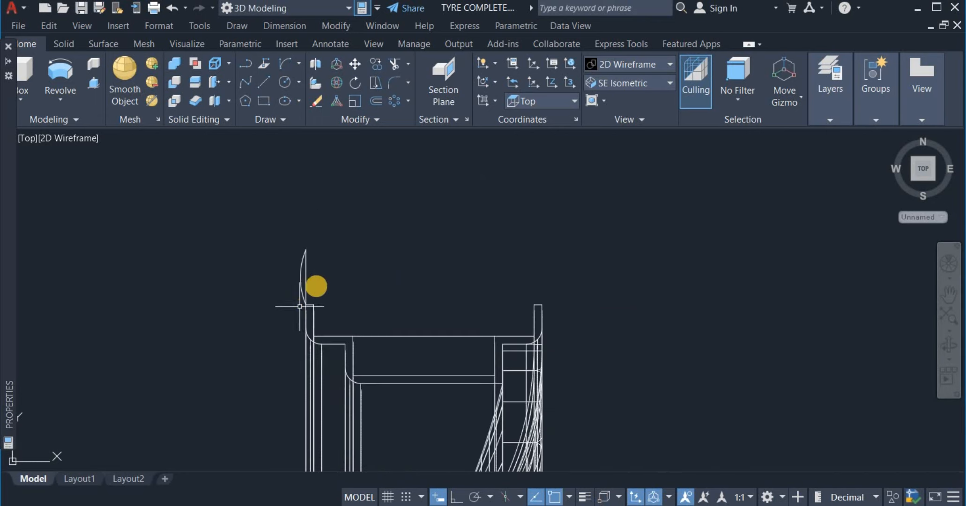
scroll(311, 291, up, 4)
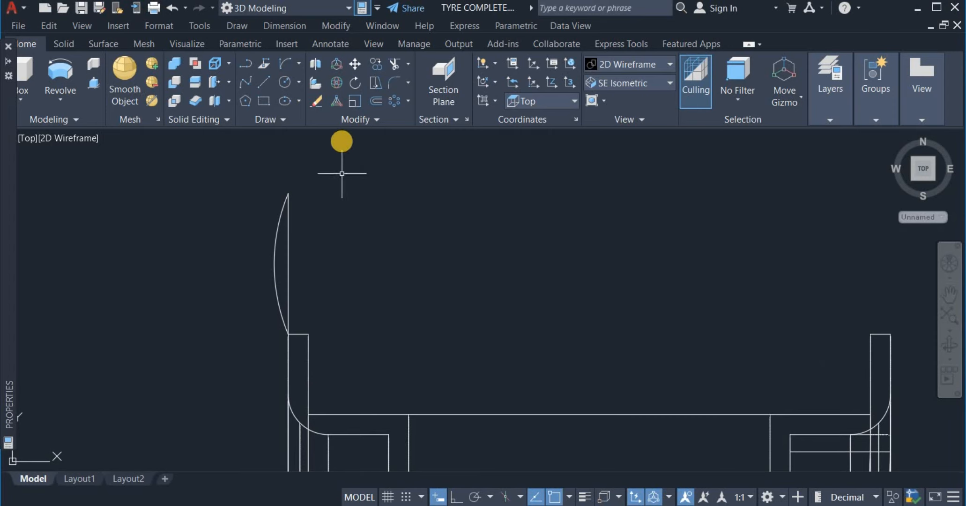
click(337, 119)
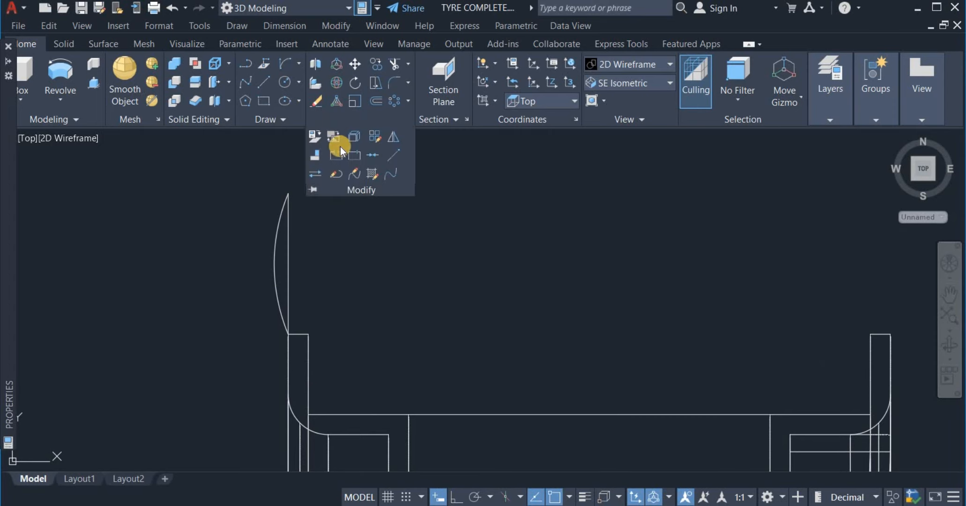
click(395, 137)
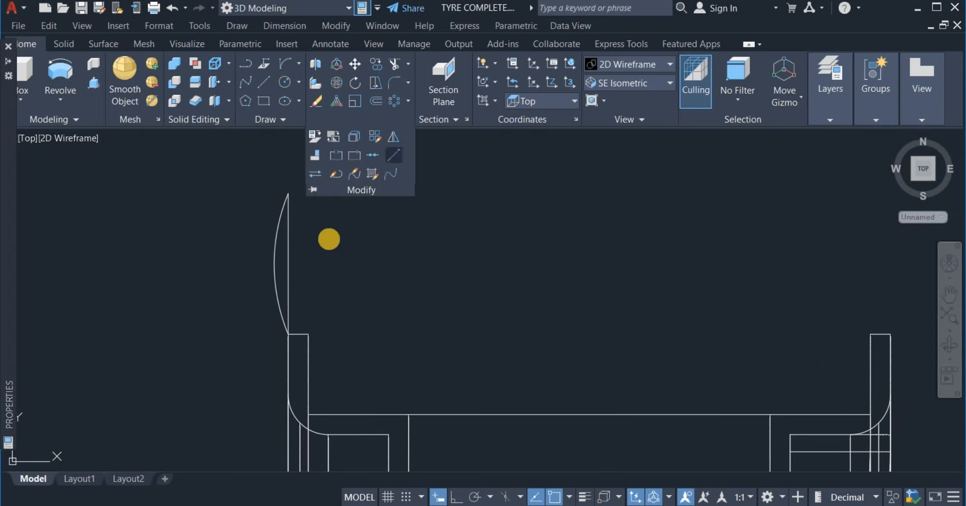
click(275, 260)
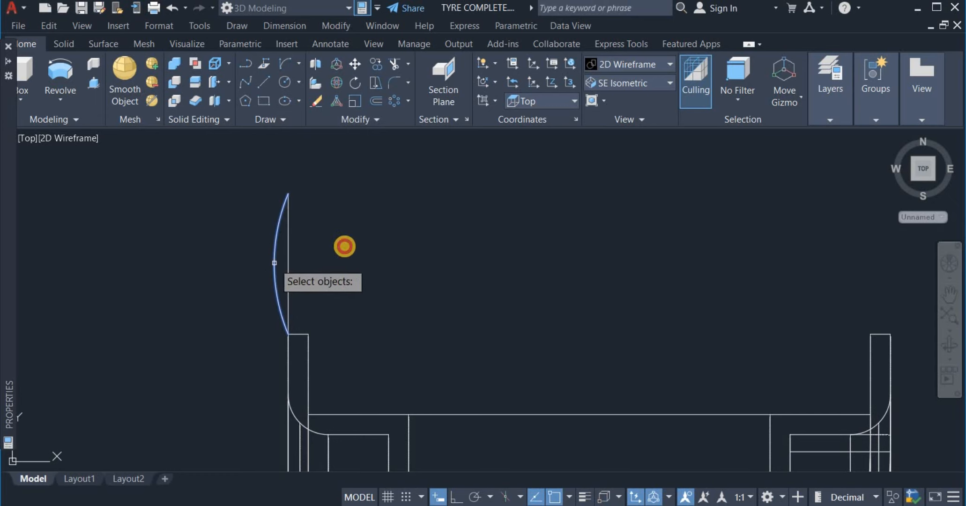
key(Return)
scroll(616, 306, down, 2)
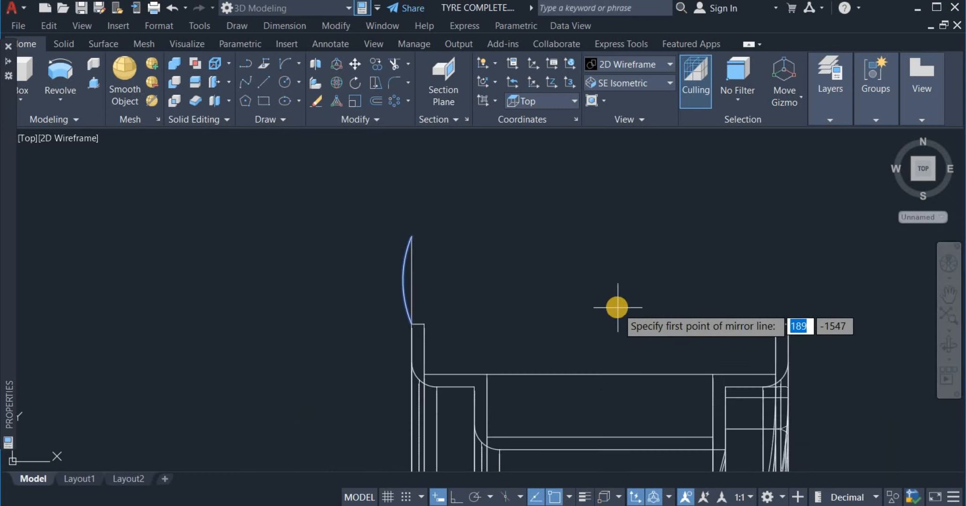
click(601, 374)
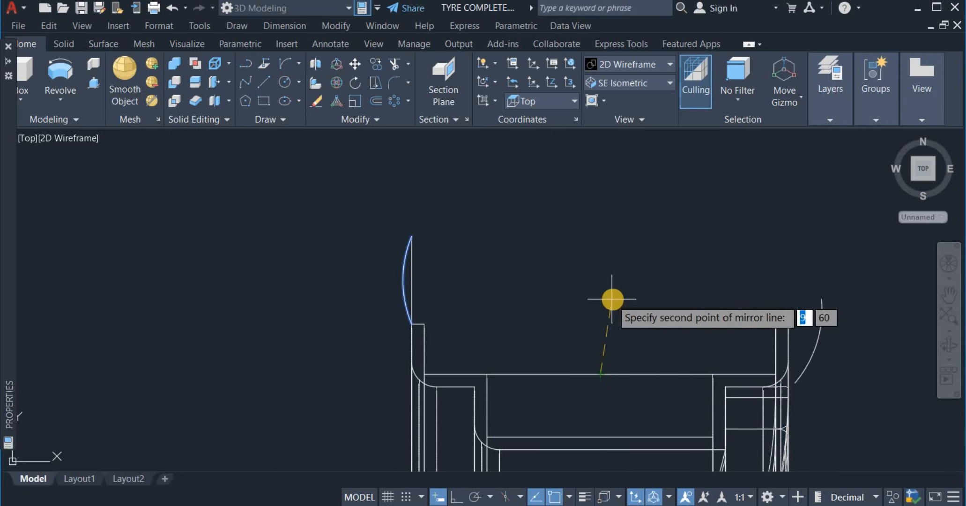
click(453, 497)
click(565, 265)
right_click(563, 259)
click(573, 267)
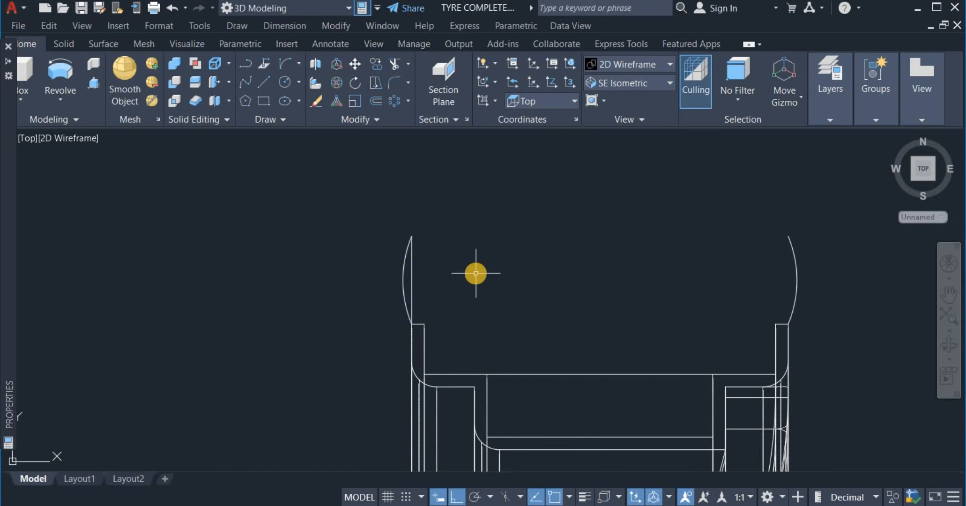
- Draw an upward-bulging Start, End, Direction arc for the tread, joining the upper ends of the left and right sidewall arcs
scroll(475, 273, down, 2)
right_click(700, 213)
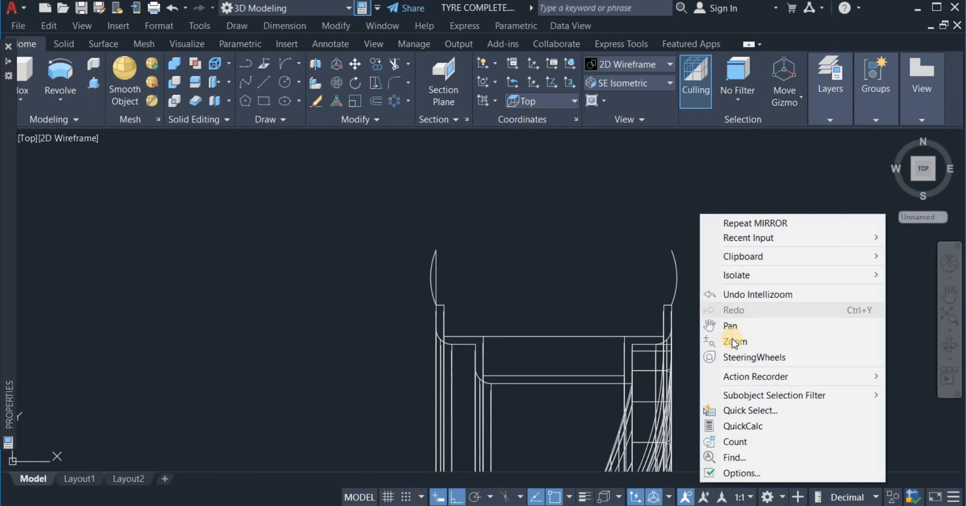
click(721, 323)
drag(633, 317, 545, 358)
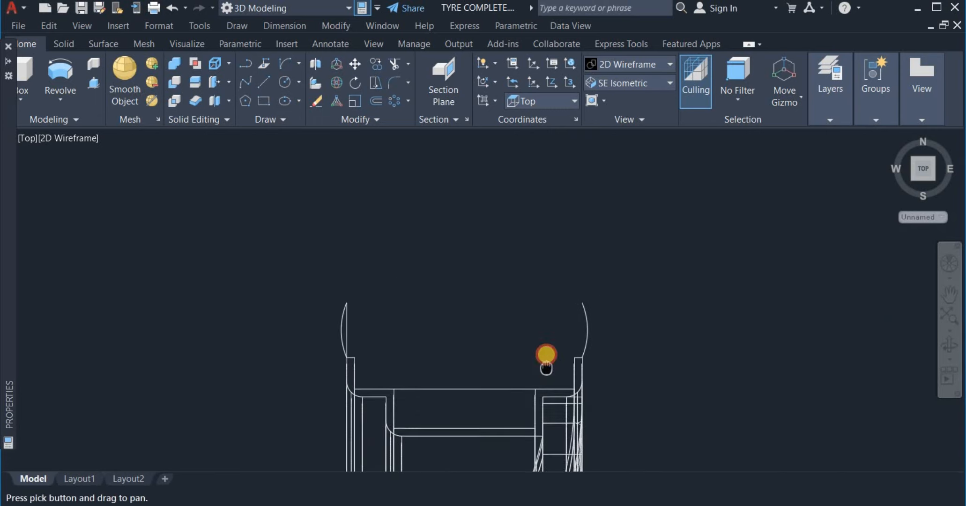
right_click(521, 309)
click(551, 319)
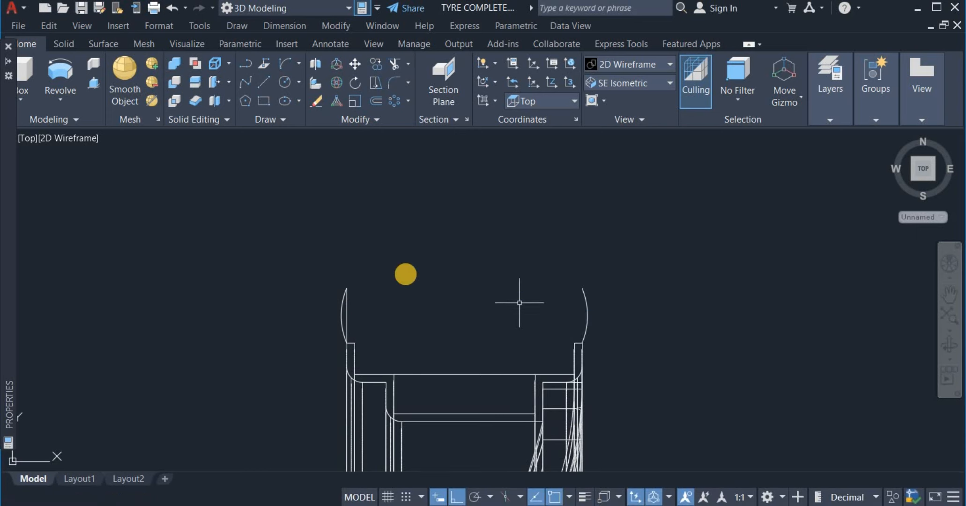
click(286, 64)
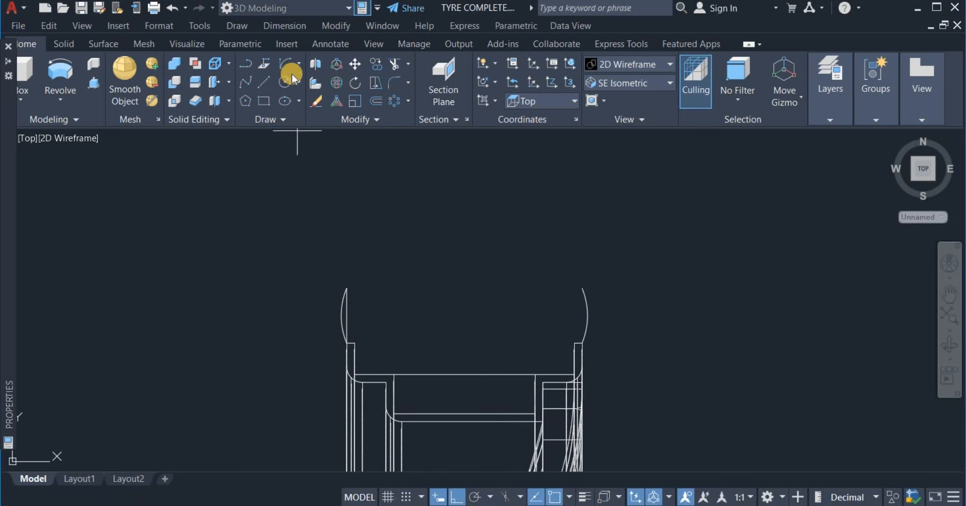
click(297, 63)
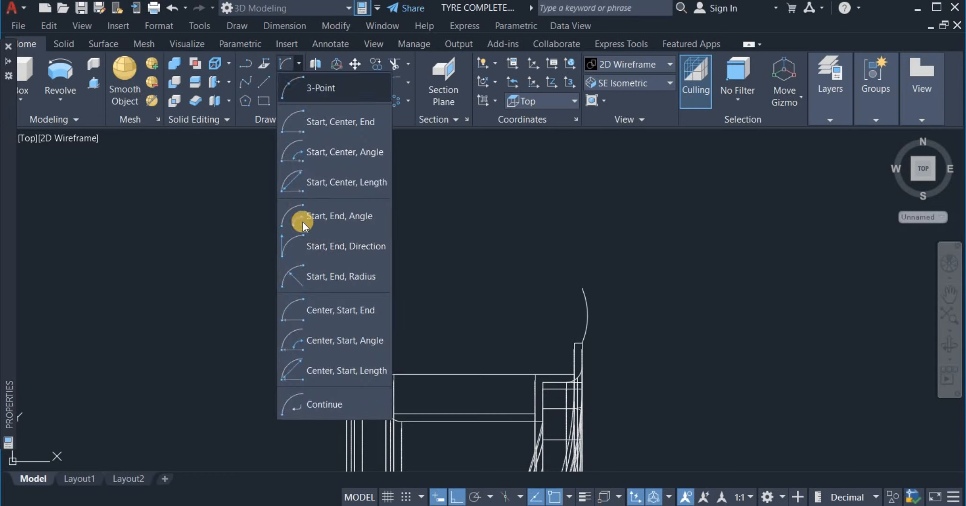
click(317, 245)
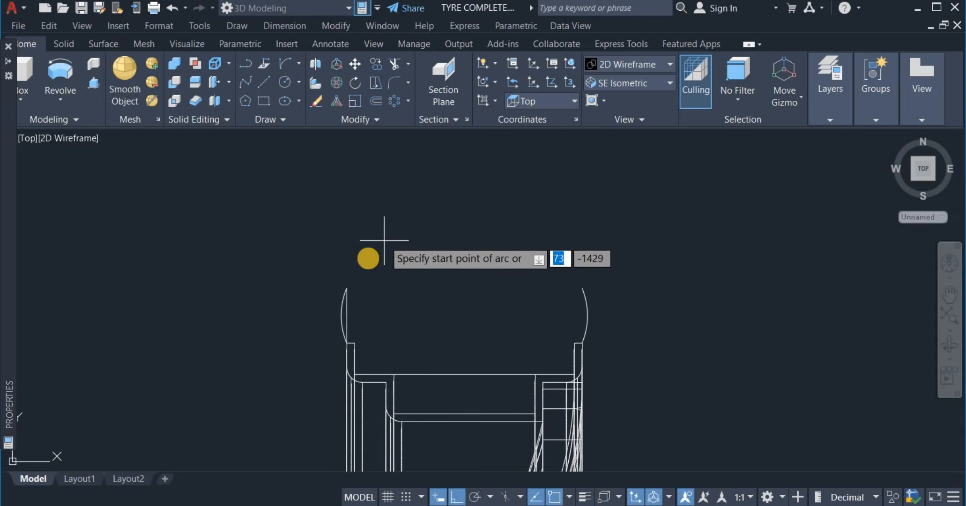
click(344, 285)
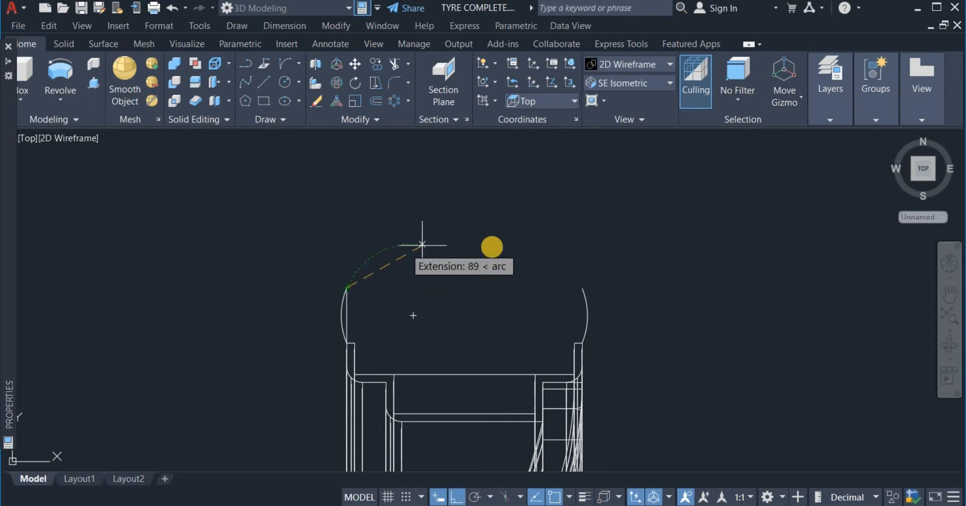
click(579, 286)
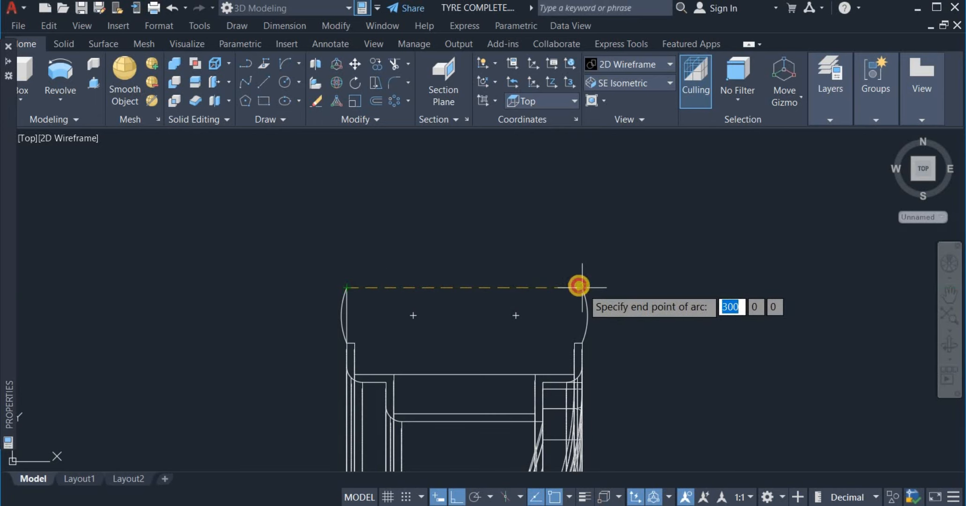
click(455, 496)
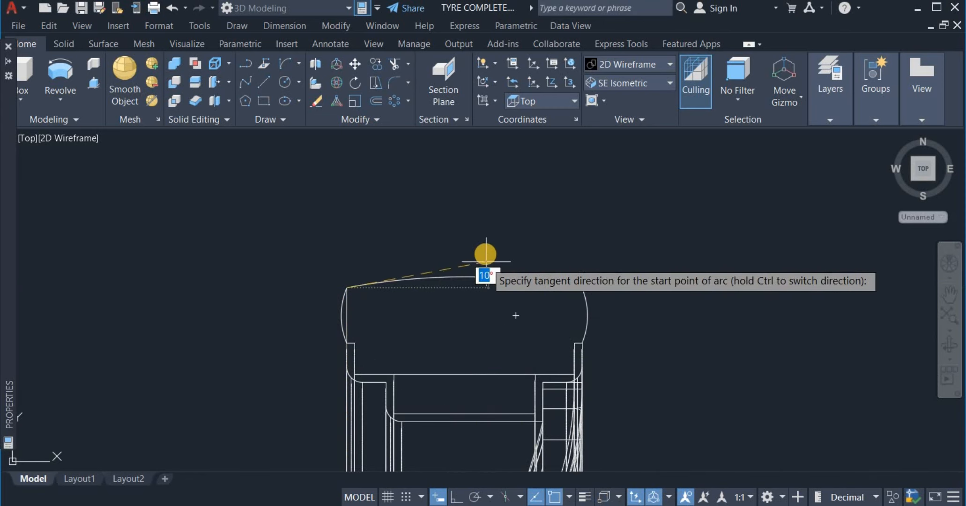
click(449, 199)
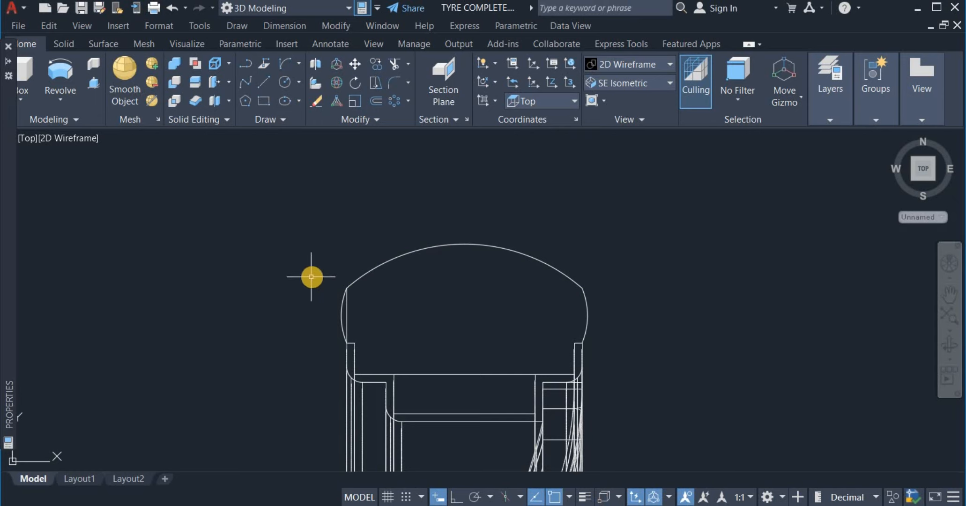
- Erase the straight vertical construction spline joining the ends of the left sidewall arc
scroll(347, 321, up, 4)
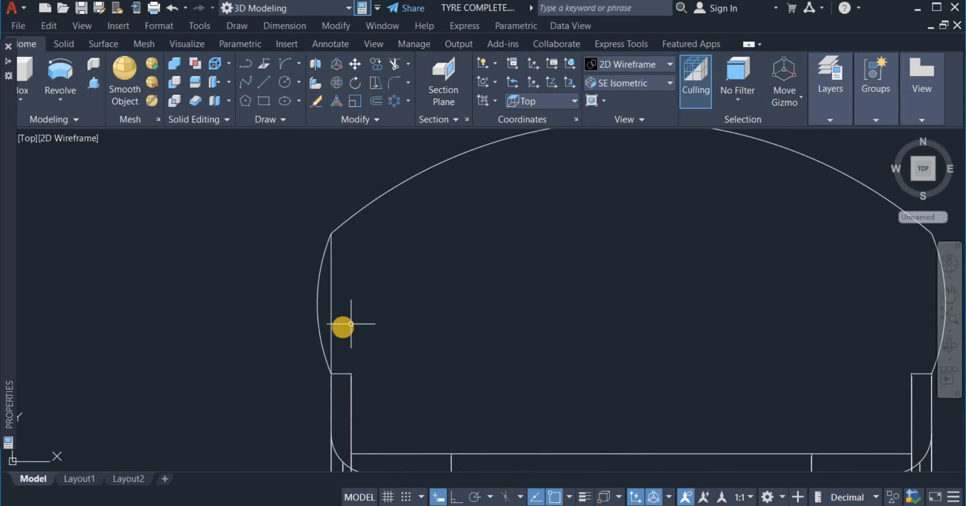
click(332, 315)
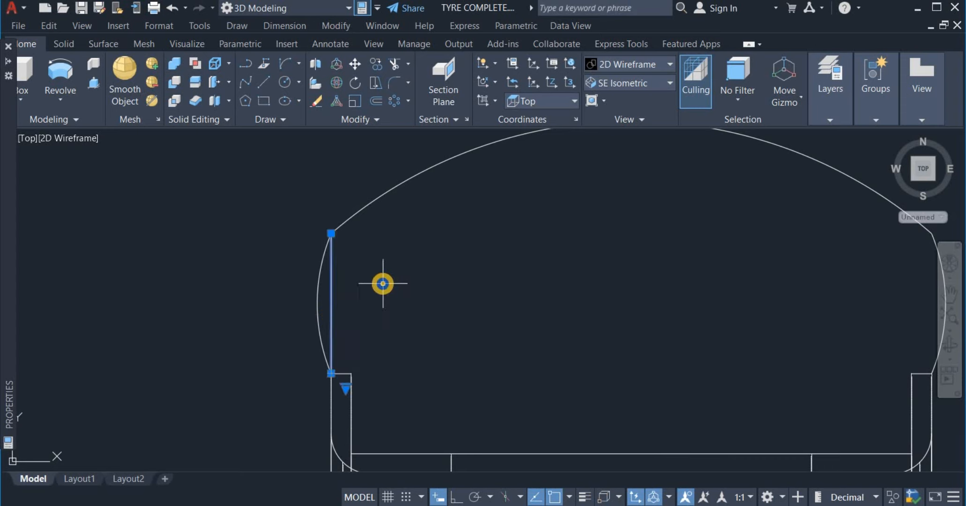
right_click(382, 282)
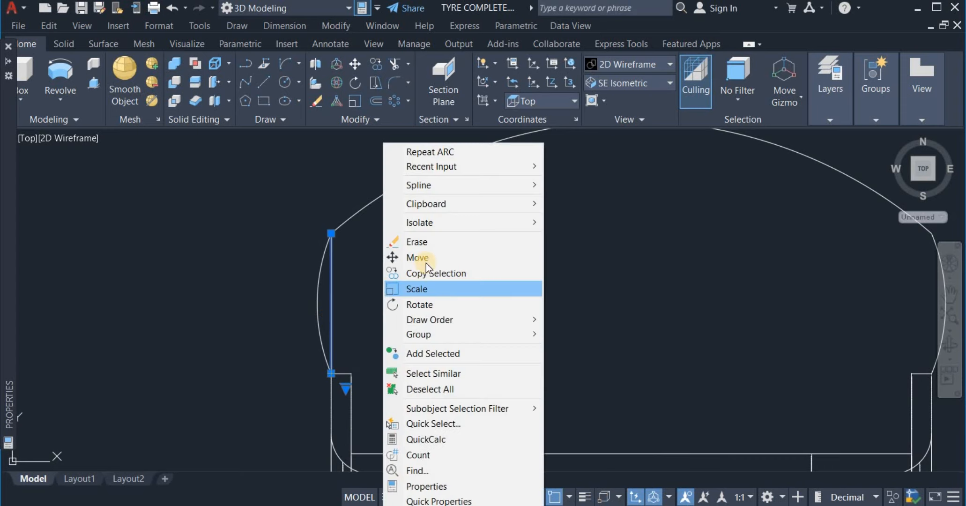
click(442, 241)
scroll(408, 256, down, 2)
scroll(408, 256, down, 2)
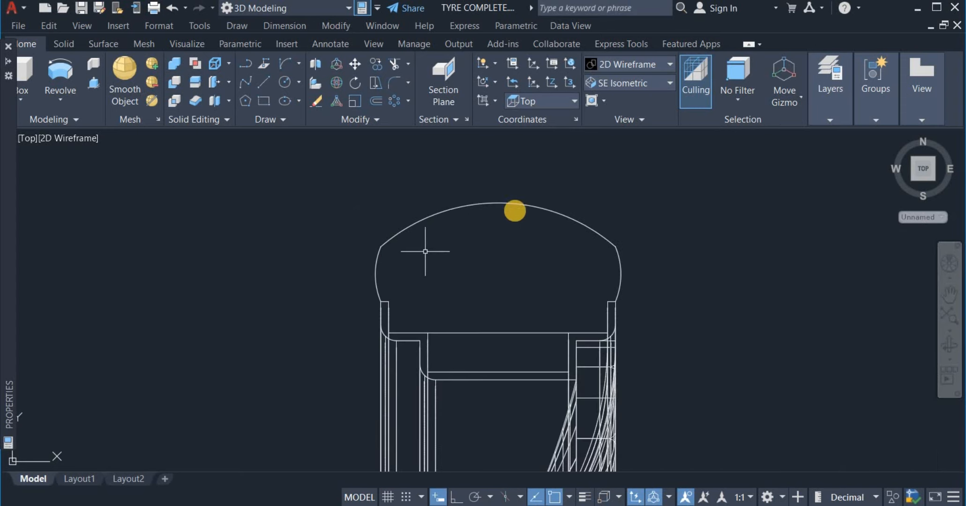
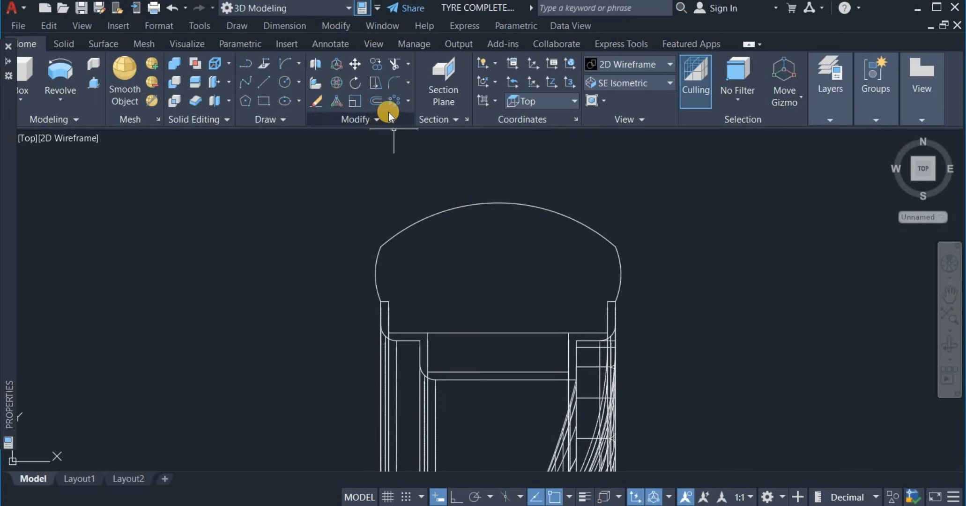
- Offset the tread arc outward to create a parallel outer tread arc above it
click(376, 100)
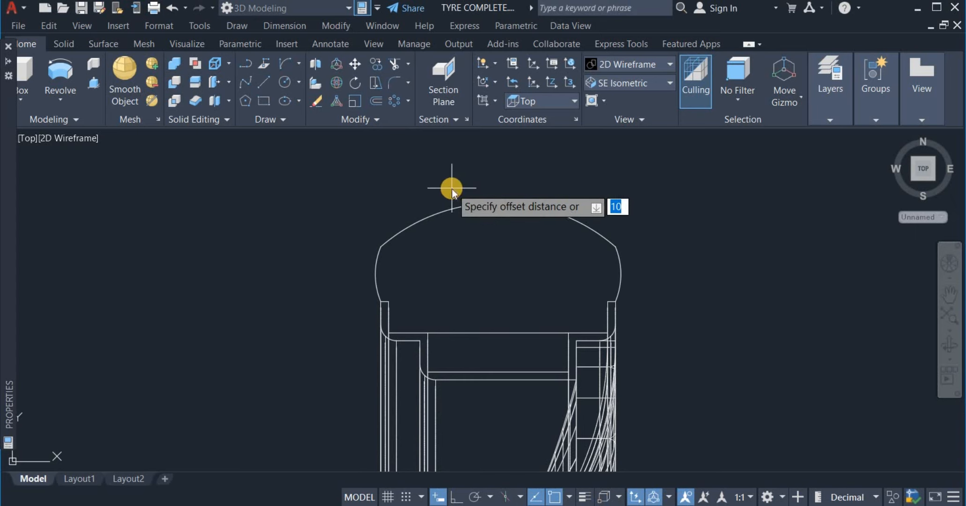
key(Return)
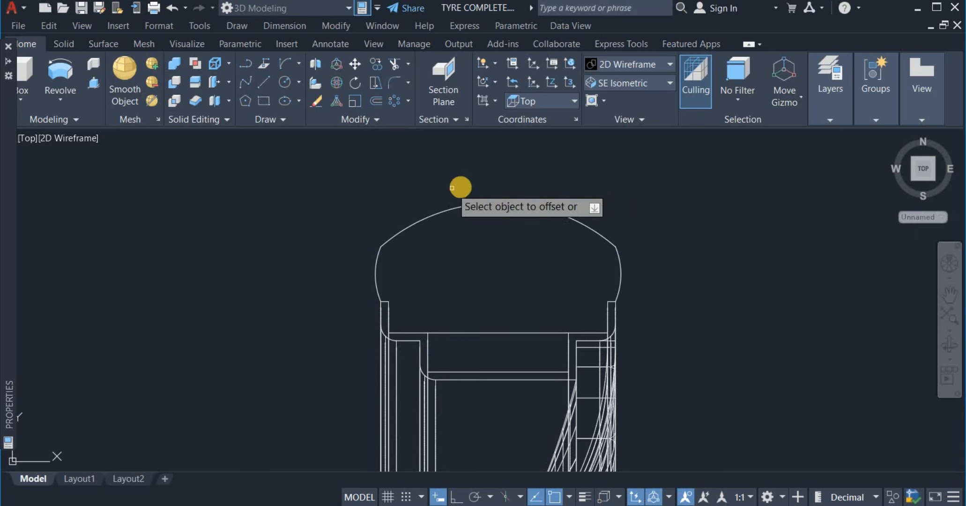
click(479, 193)
click(480, 164)
right_click(485, 166)
click(504, 176)
- With Ortho on, draw a vertical line from the left sidewall arc's upper end up past the outer tread arc
click(261, 82)
scroll(383, 209, up, 4)
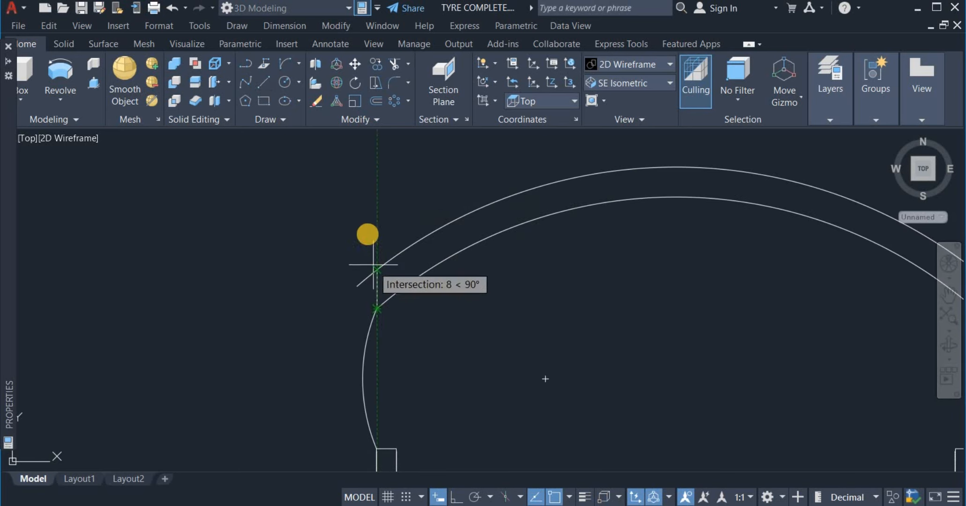
click(376, 308)
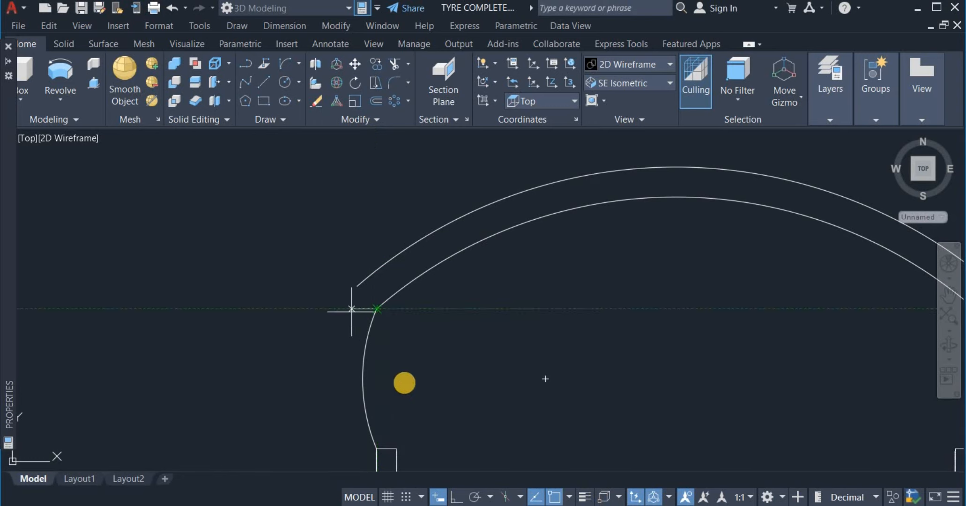
click(461, 498)
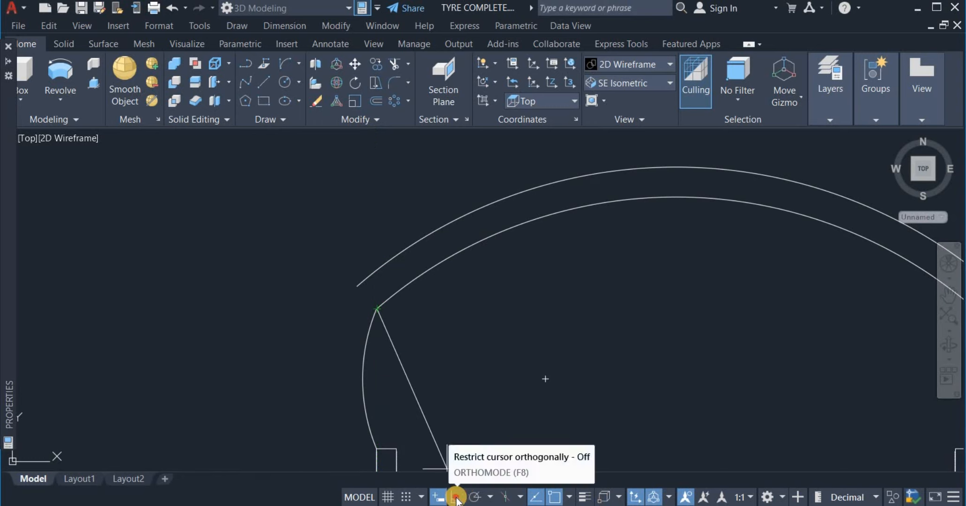
click(362, 238)
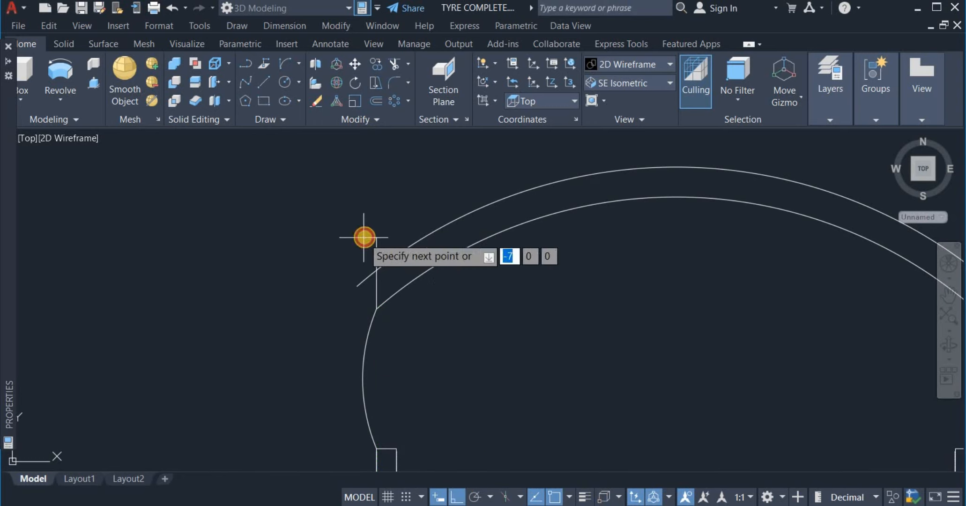
- Finish the left vertical line and draw a vertical line about 78 units upward from the inner arc's right end
right_click(364, 237)
click(383, 247)
scroll(383, 246, down, 3)
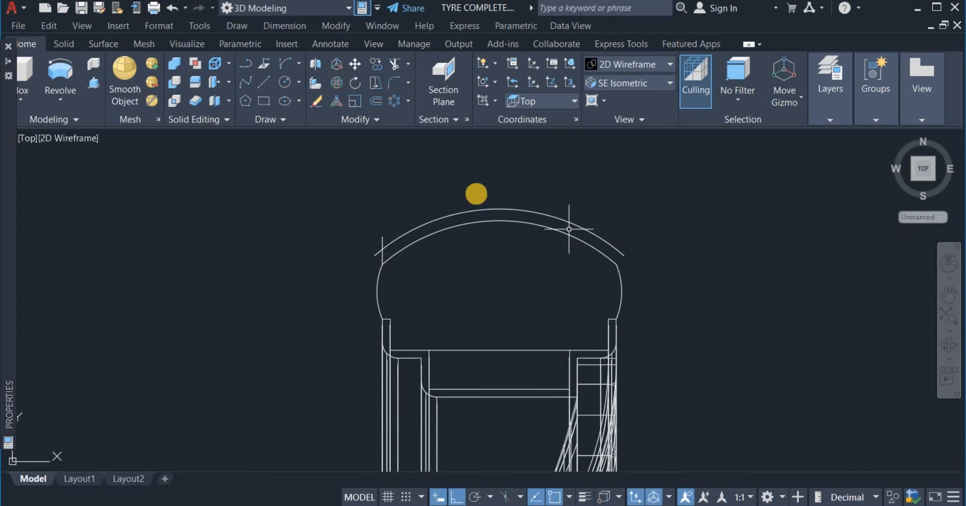
right_click(453, 182)
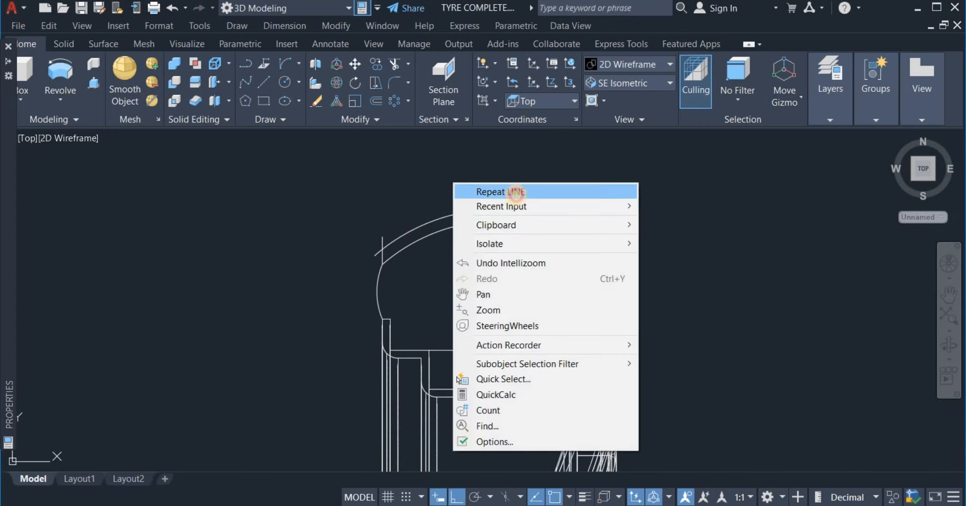
click(507, 193)
click(616, 262)
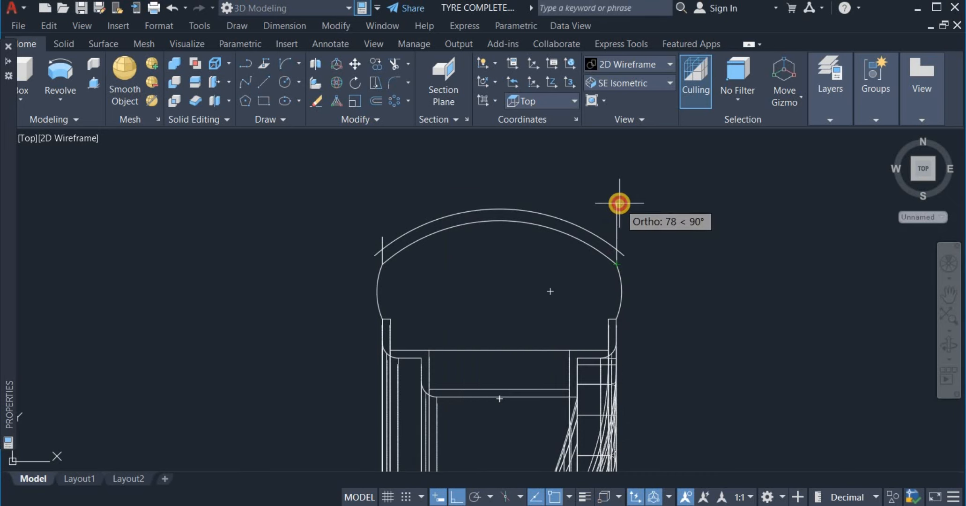
click(618, 203)
right_click(618, 205)
click(650, 212)
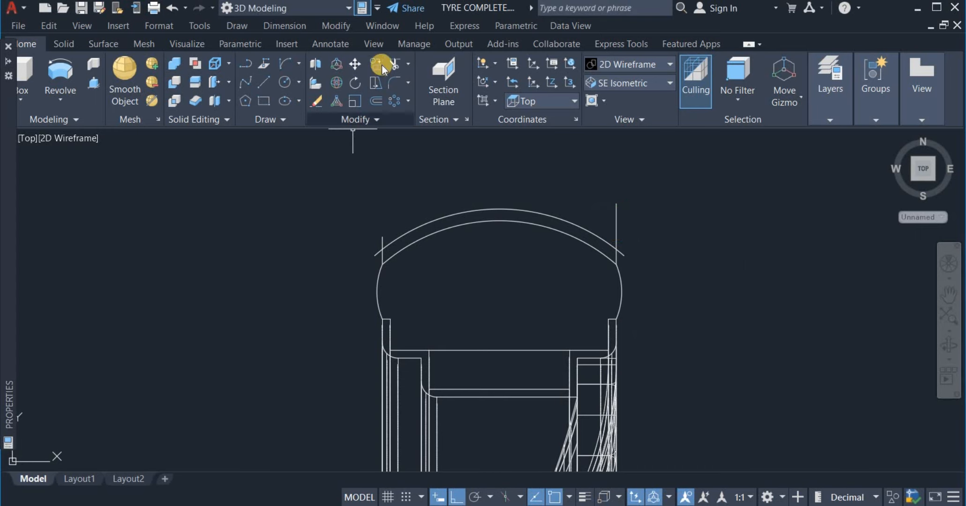
- Trim the overshooting ends of the outer arc and the vertical line at the tread profile's left corner
click(394, 64)
scroll(394, 290, up, 3)
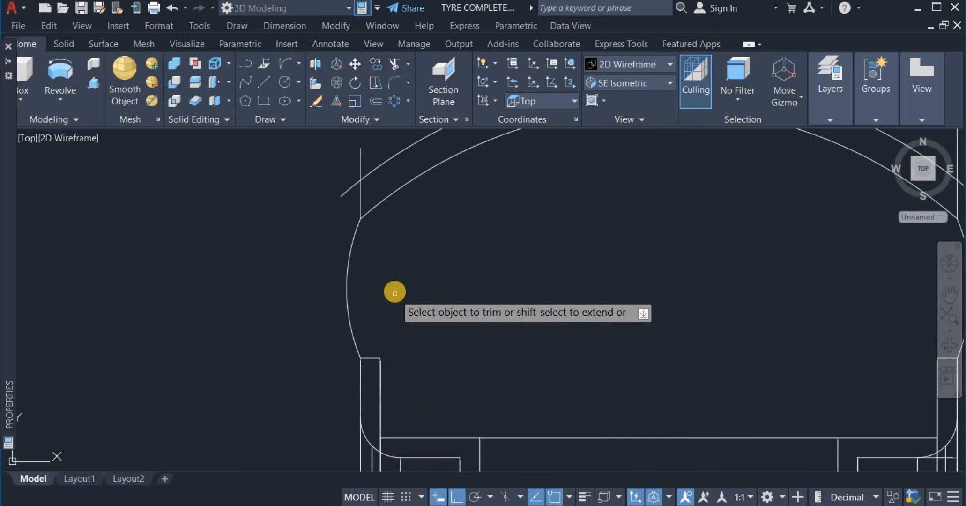
click(369, 157)
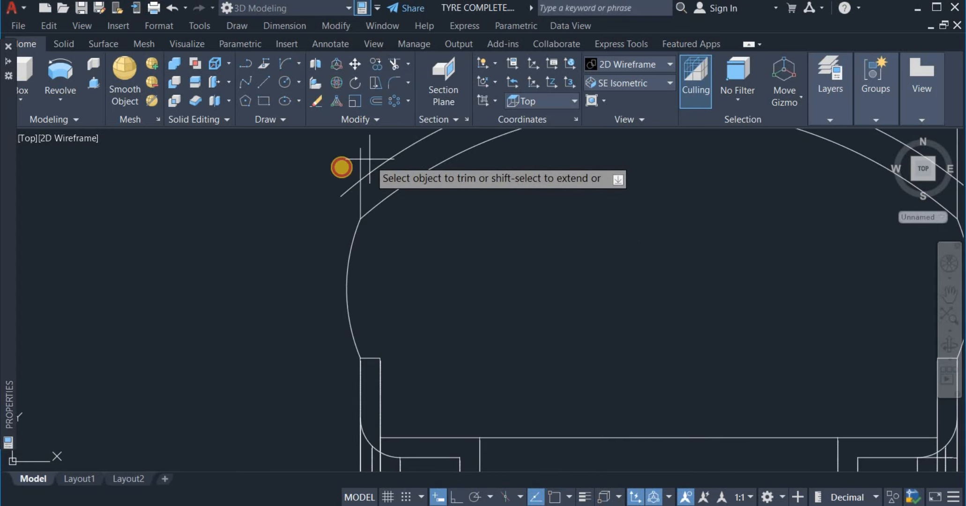
click(341, 167)
click(345, 184)
click(349, 197)
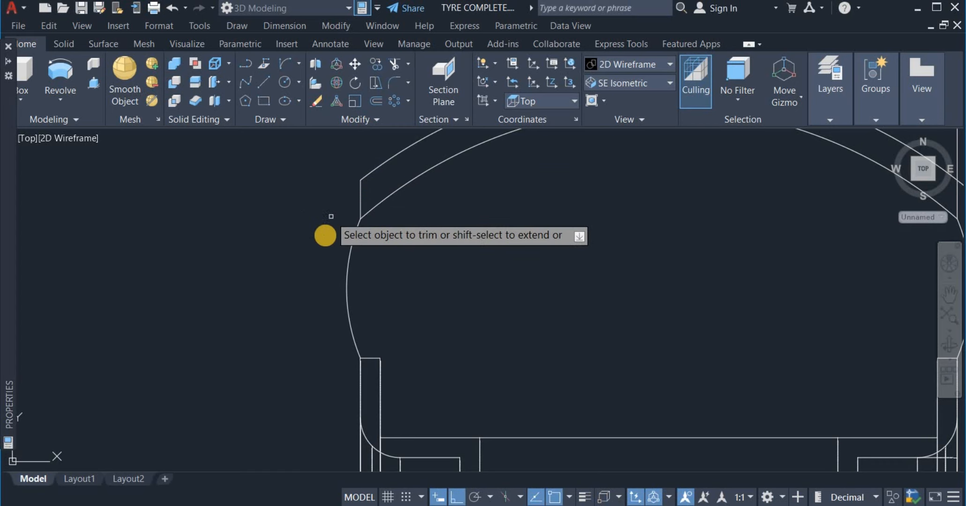
- Trim the overshooting ends of the outer arc and the vertical line at the tread profile's right corner
scroll(329, 219, down, 2)
click(568, 169)
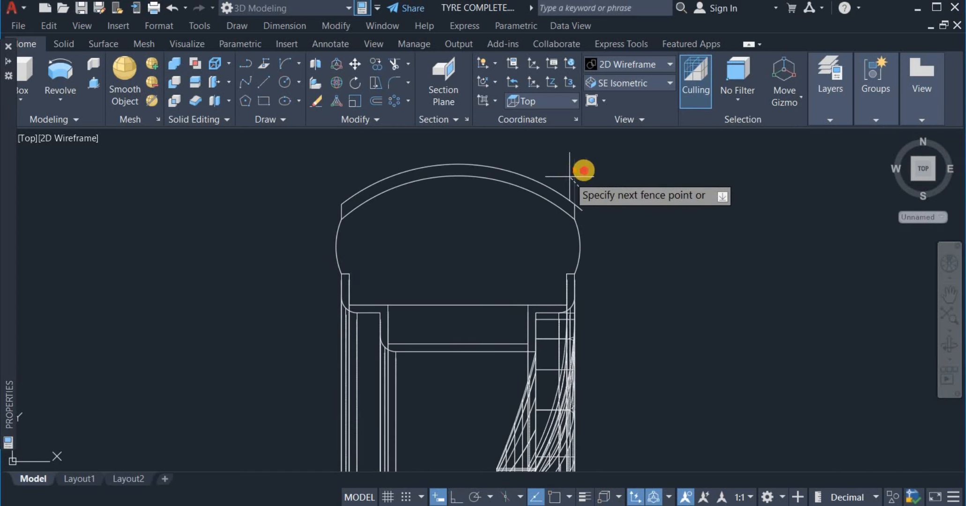
click(580, 171)
scroll(583, 213, up, 2)
scroll(583, 216, up, 2)
click(579, 187)
click(574, 212)
scroll(585, 225, down, 3)
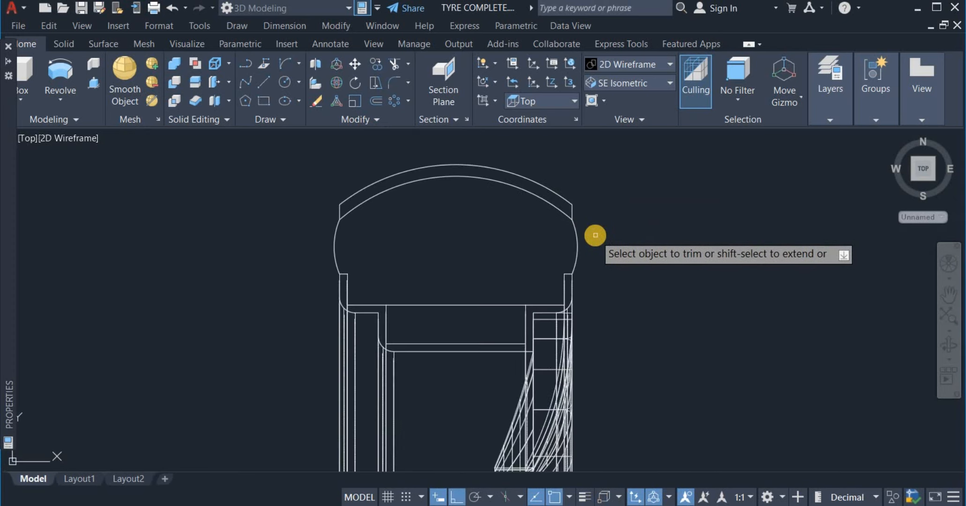
right_click(630, 201)
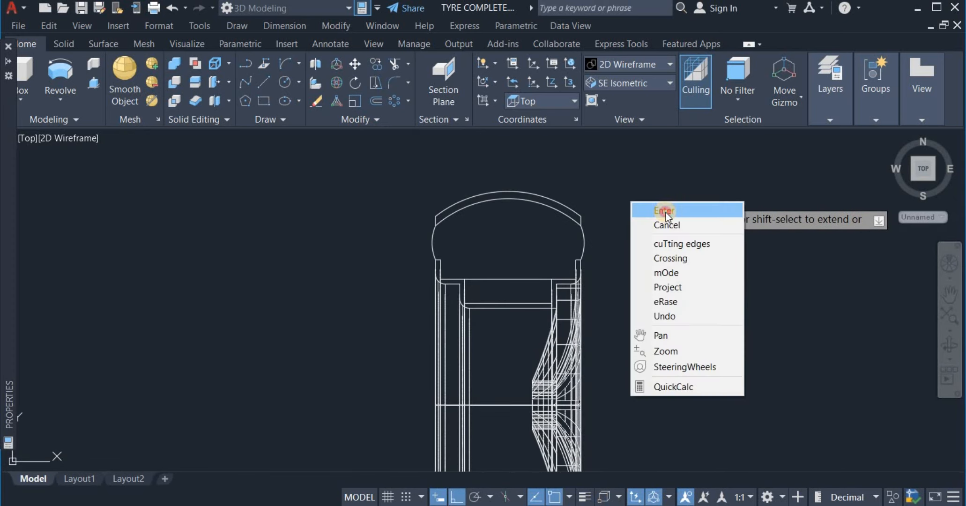
click(665, 213)
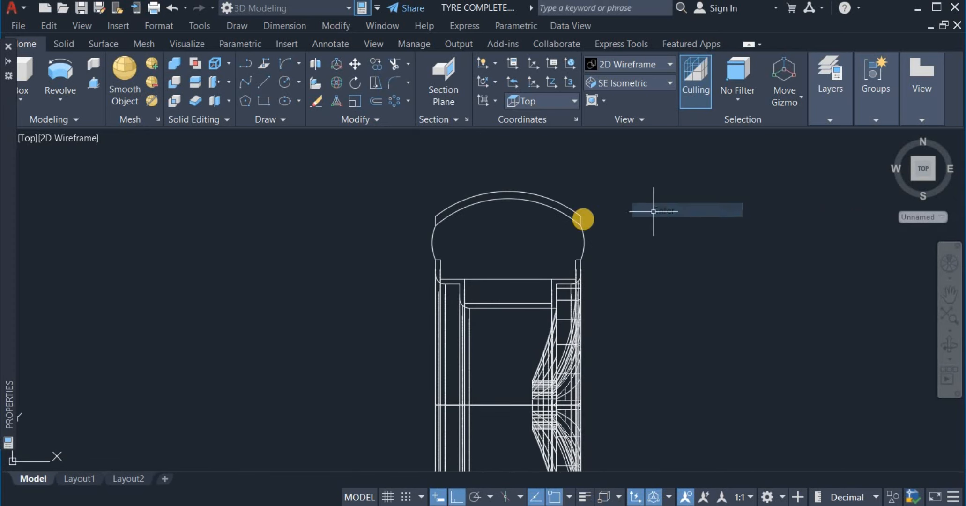
- Copy the closed tread profile of two arcs and two short end lines to the empty area left of the wheel
click(406, 183)
click(614, 250)
drag(539, 202, 470, 229)
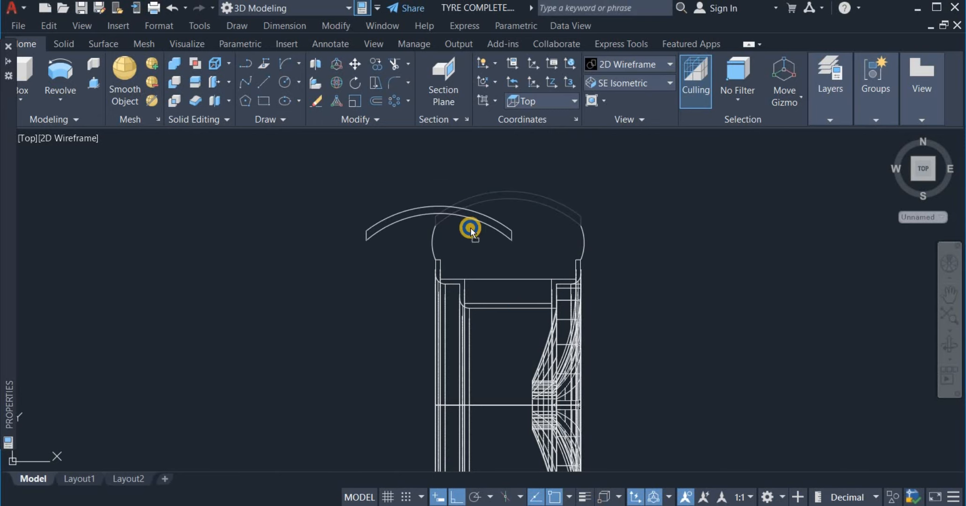
right_drag(470, 229, 356, 240)
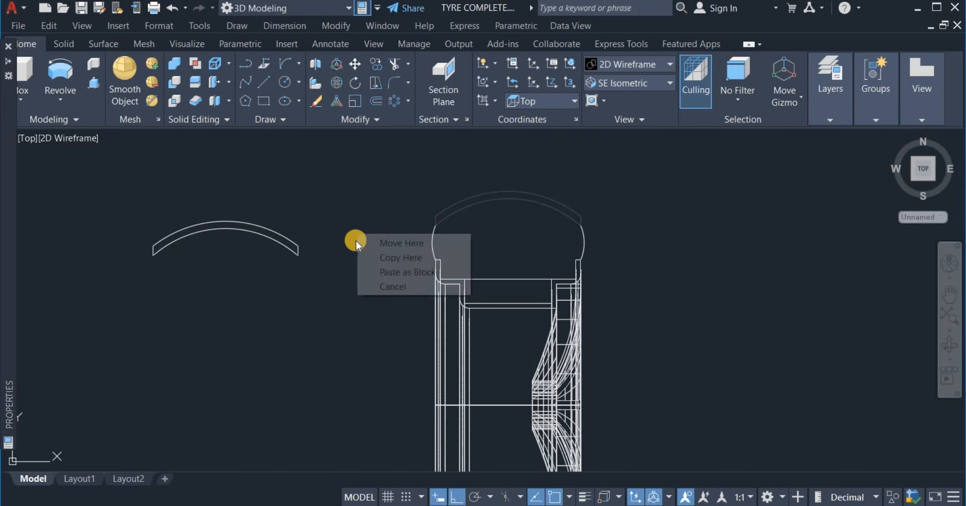
click(399, 257)
- Erase the outer tread arc above the wheel, keeping the inner arc
scroll(551, 174, up, 1)
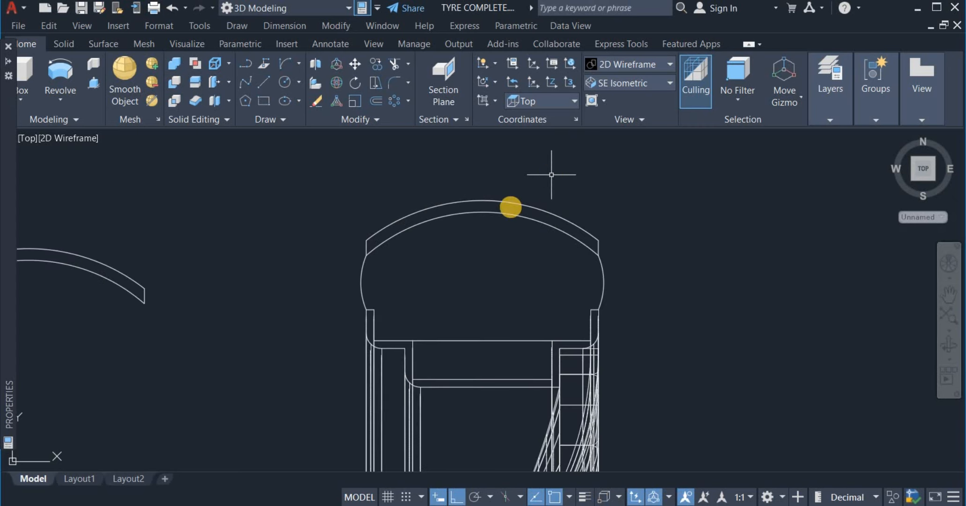
click(463, 193)
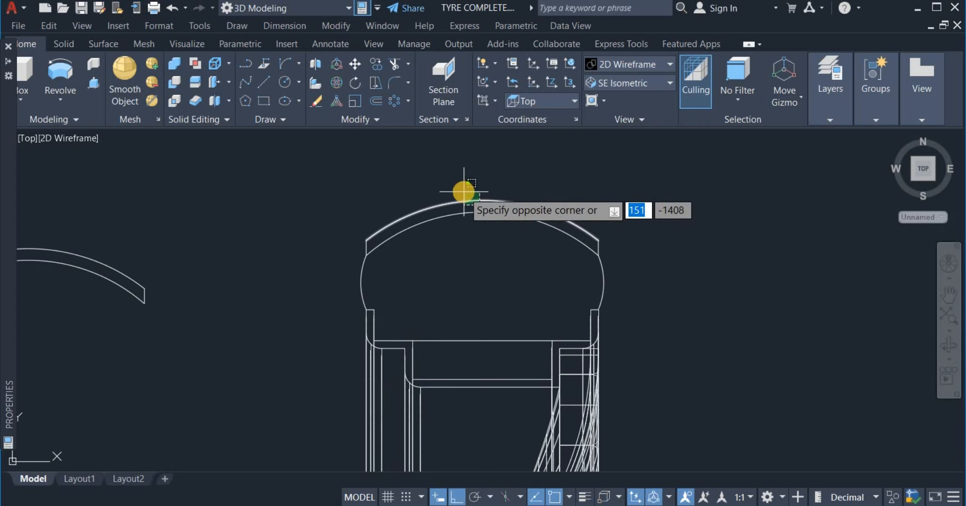
click(400, 214)
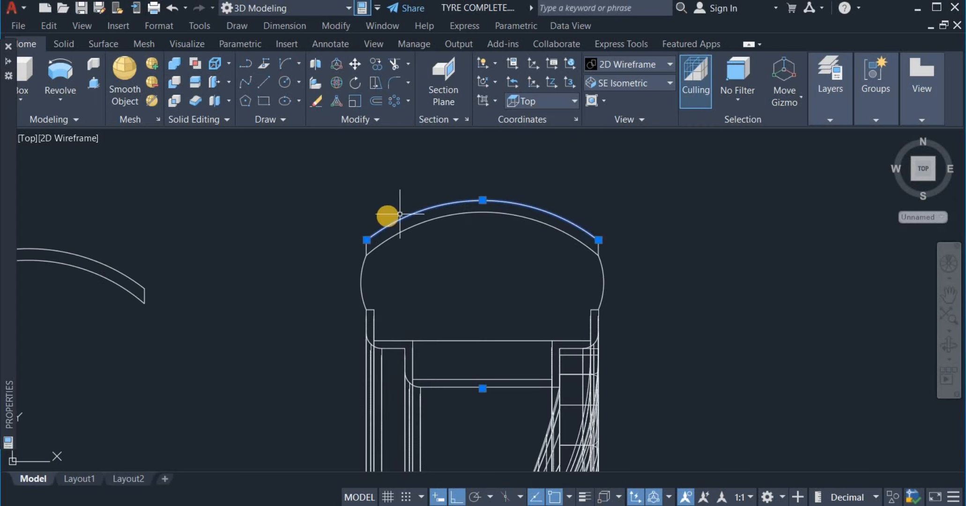
click(351, 226)
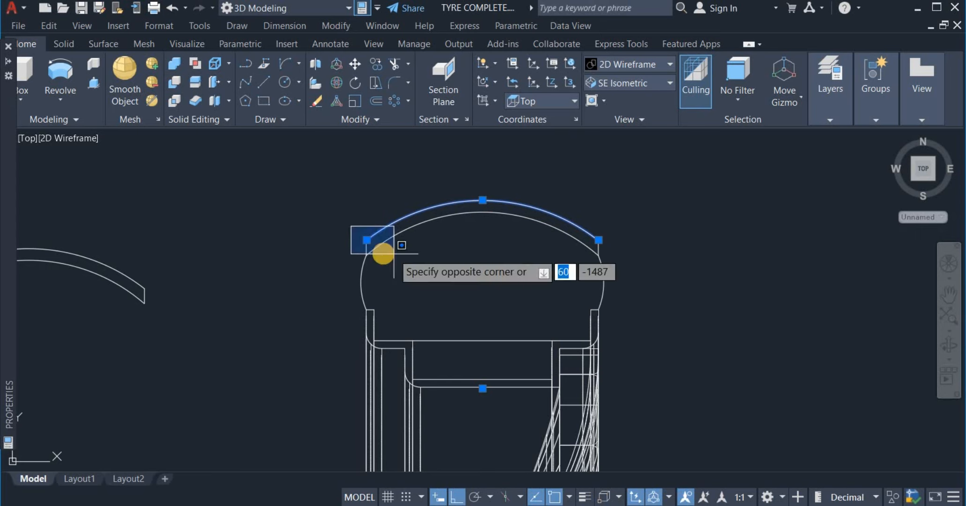
right_click(355, 204)
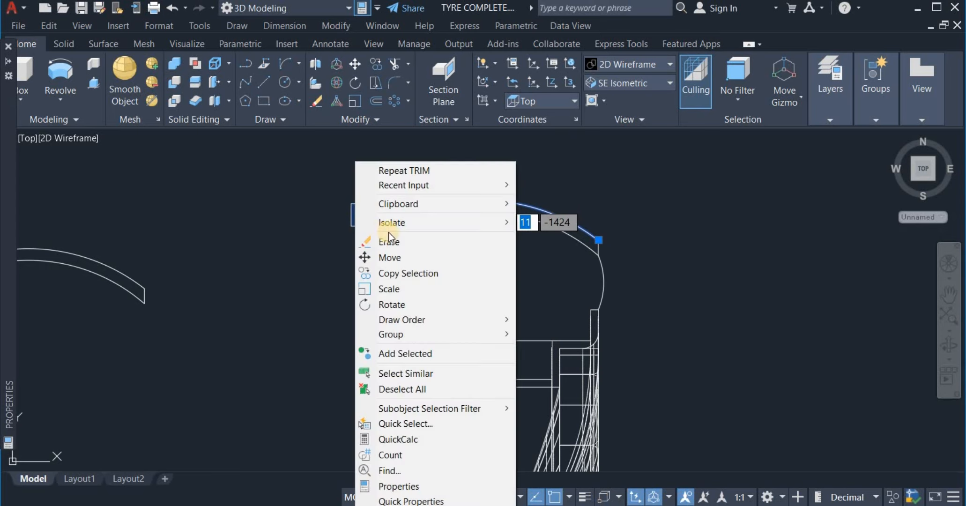
click(410, 241)
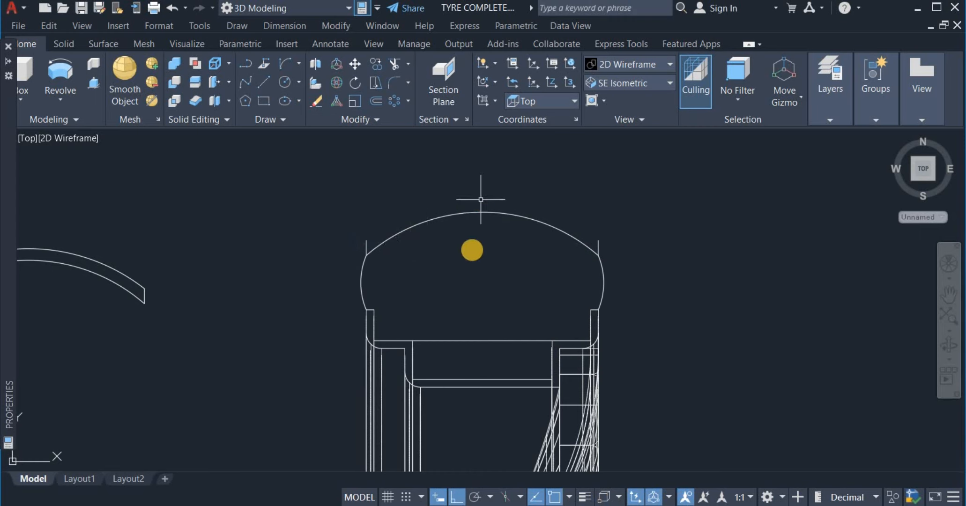
- Draw a polyline from the left side arc's lower end across the rim flange top and down to the rim's horizontal edge
scroll(419, 322, up, 4)
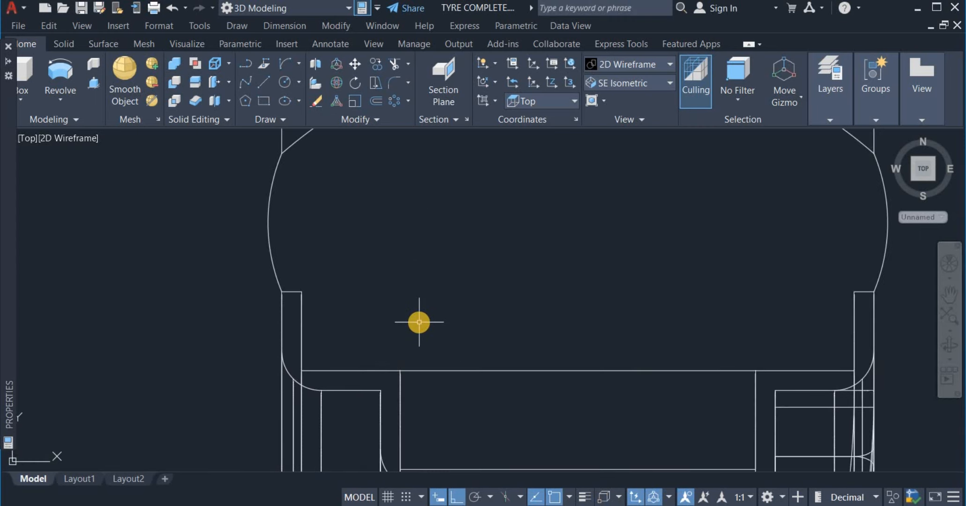
scroll(419, 322, down, 3)
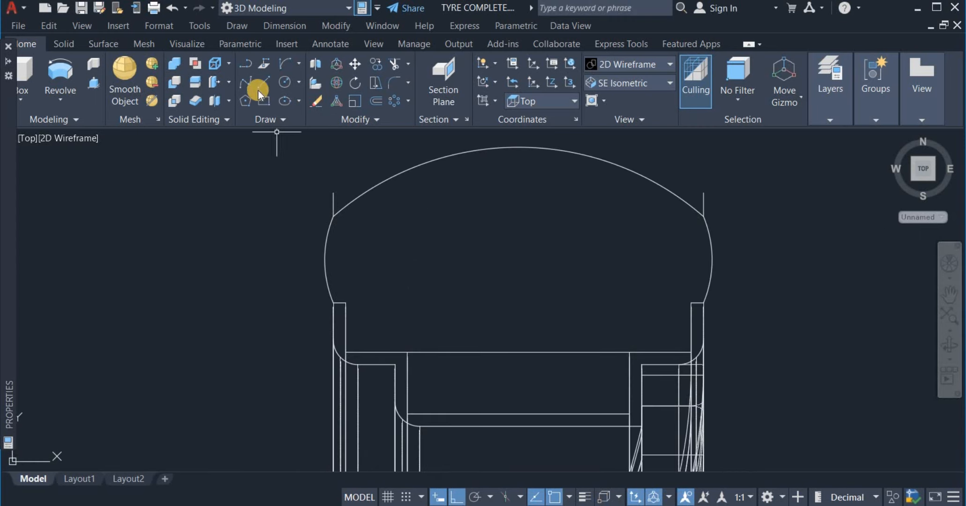
click(244, 63)
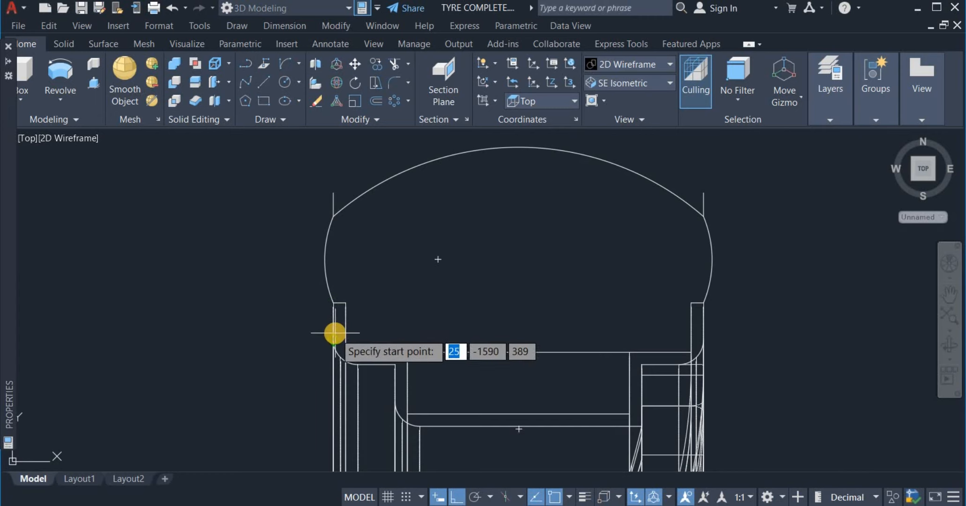
scroll(335, 333, up, 4)
click(327, 256)
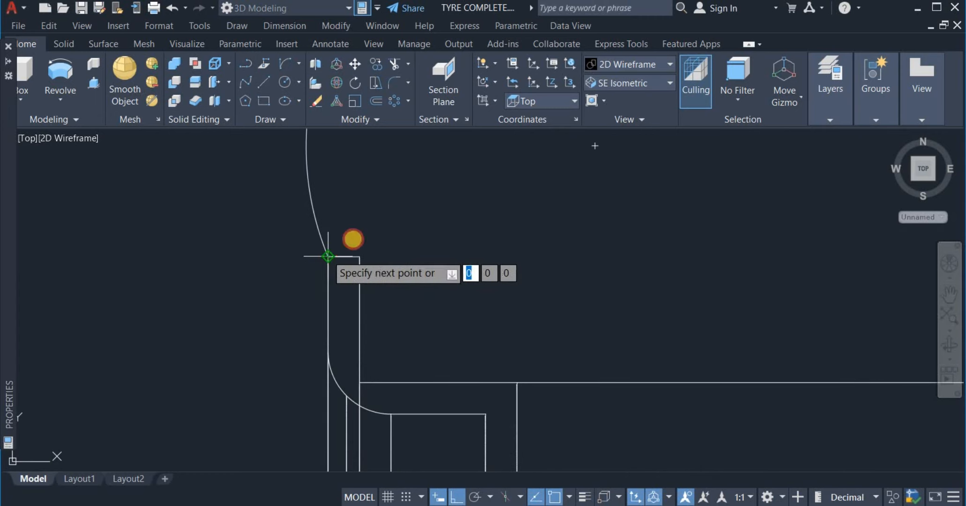
click(359, 256)
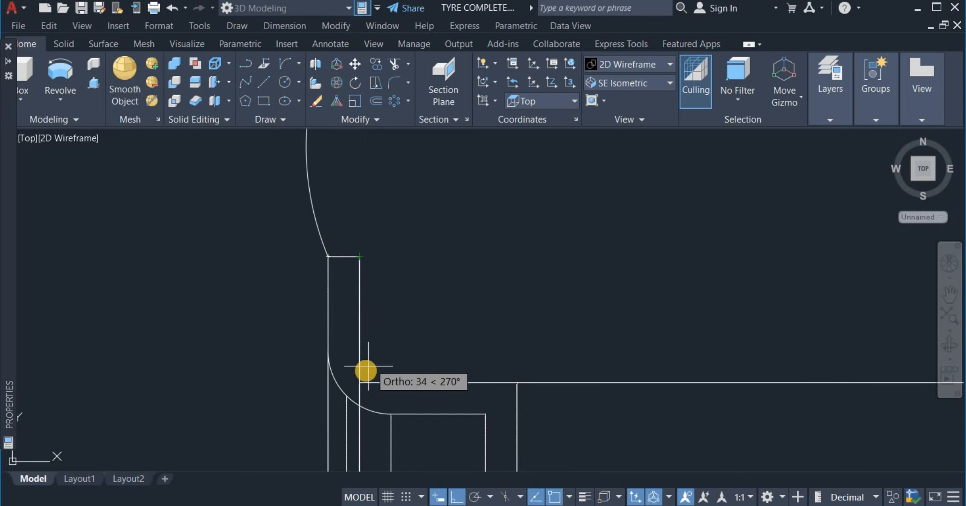
click(359, 382)
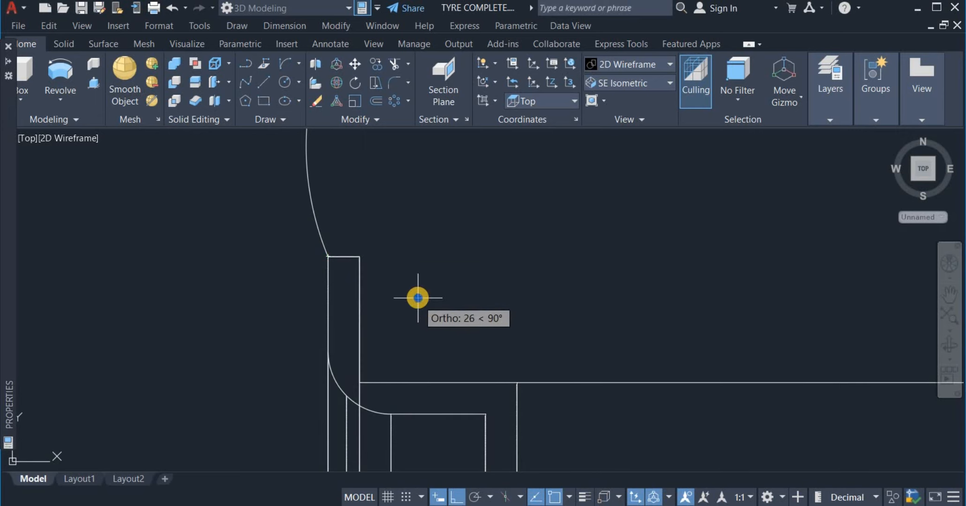
right_click(417, 297)
click(490, 80)
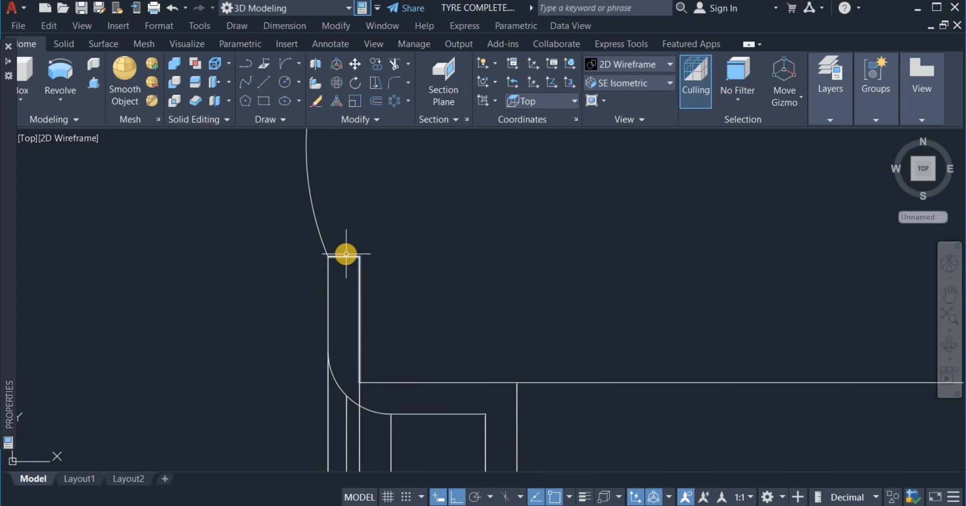
- Draw a polyline from the right side arc's lower end across the rim flange top and down to the rim's horizontal edge
scroll(346, 255, down, 5)
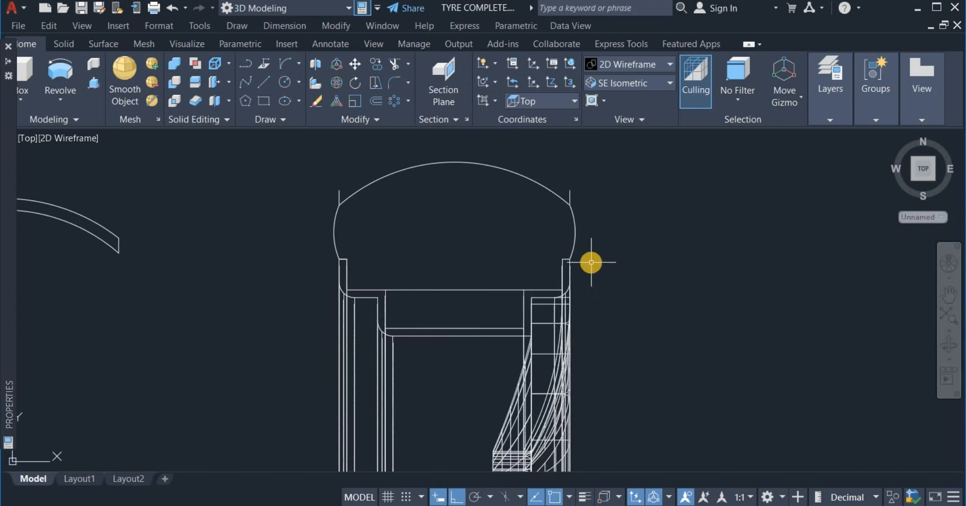
scroll(590, 262, up, 3)
right_click(603, 257)
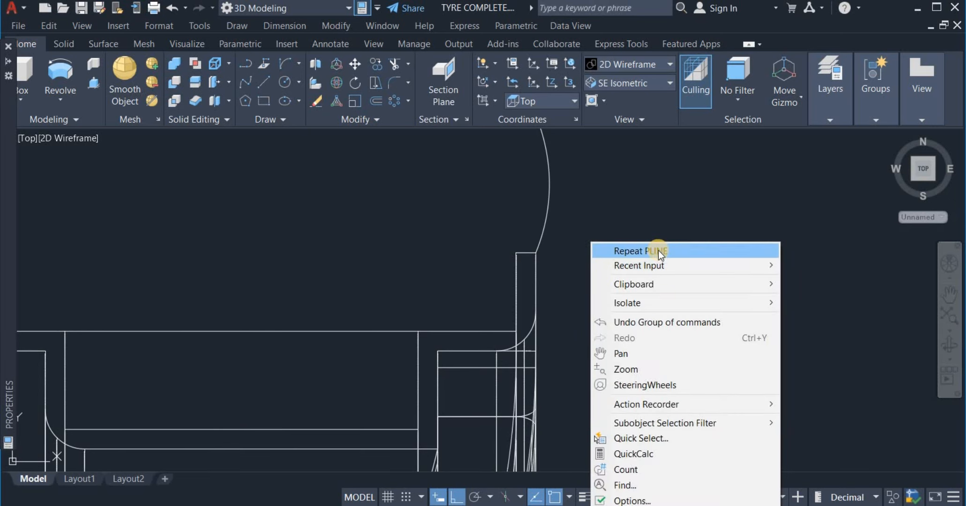
click(604, 252)
click(533, 254)
click(516, 253)
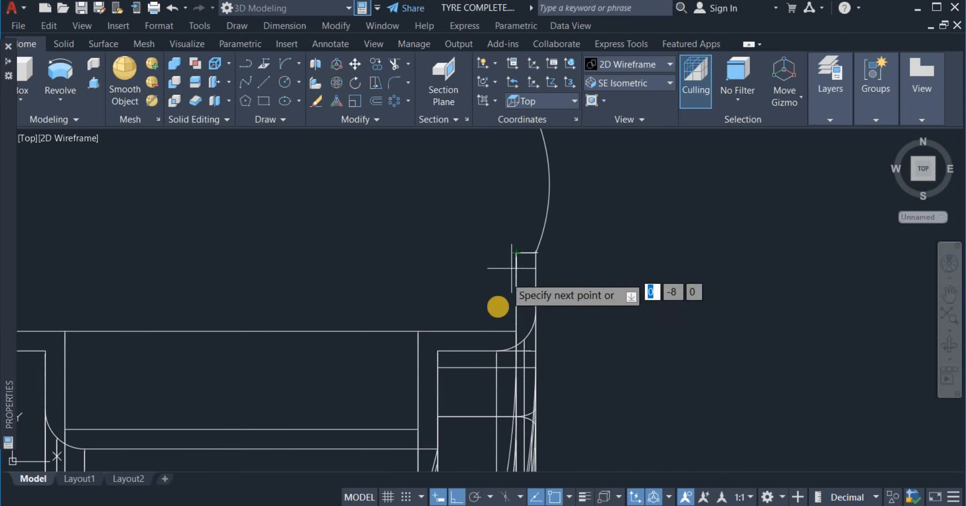
click(515, 331)
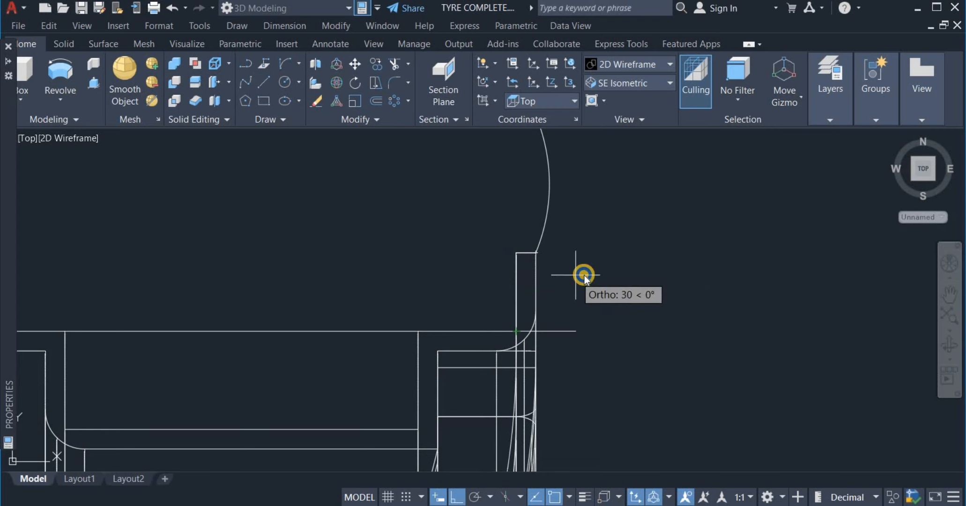
right_click(575, 275)
click(608, 285)
- Join the top arc, both side arcs and the two rim flange polylines into one tyre profile
scroll(610, 280, down, 3)
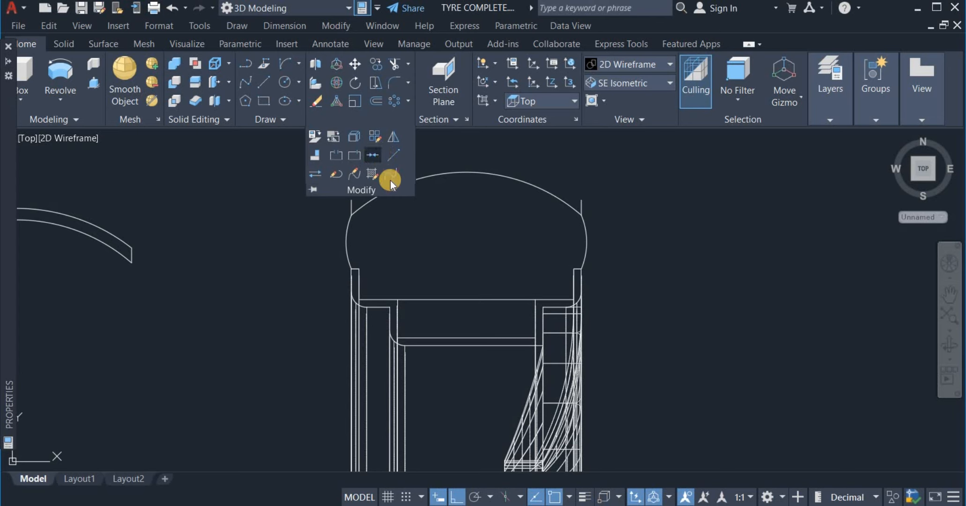
click(378, 157)
click(527, 212)
click(517, 168)
click(602, 244)
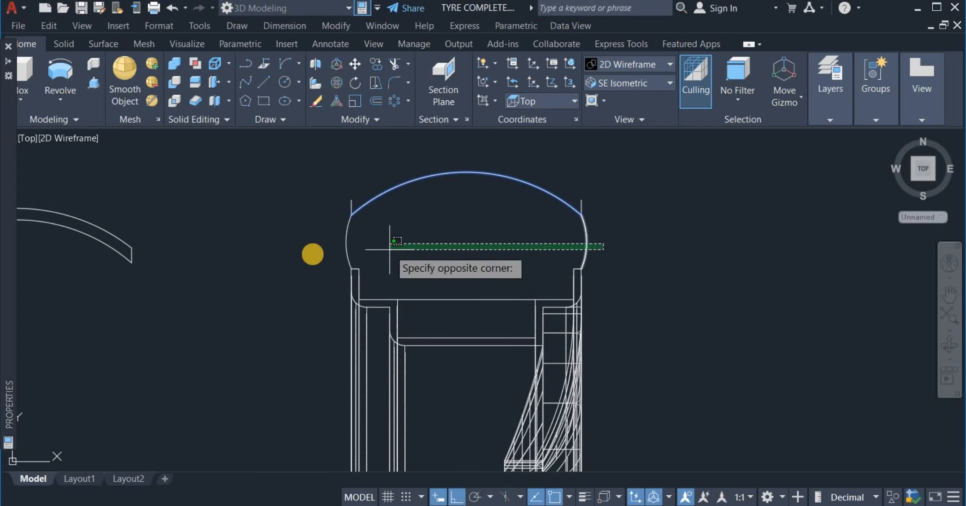
click(283, 256)
click(308, 251)
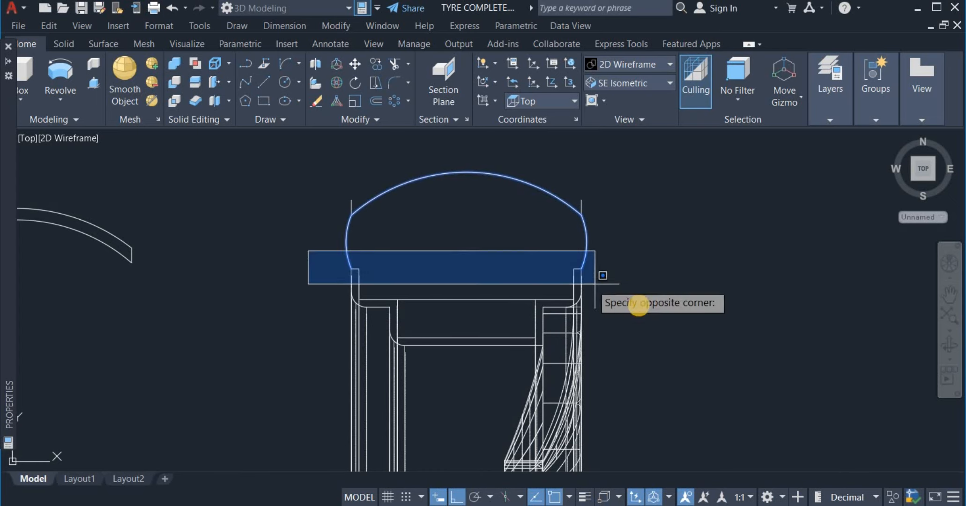
click(645, 309)
right_click(666, 296)
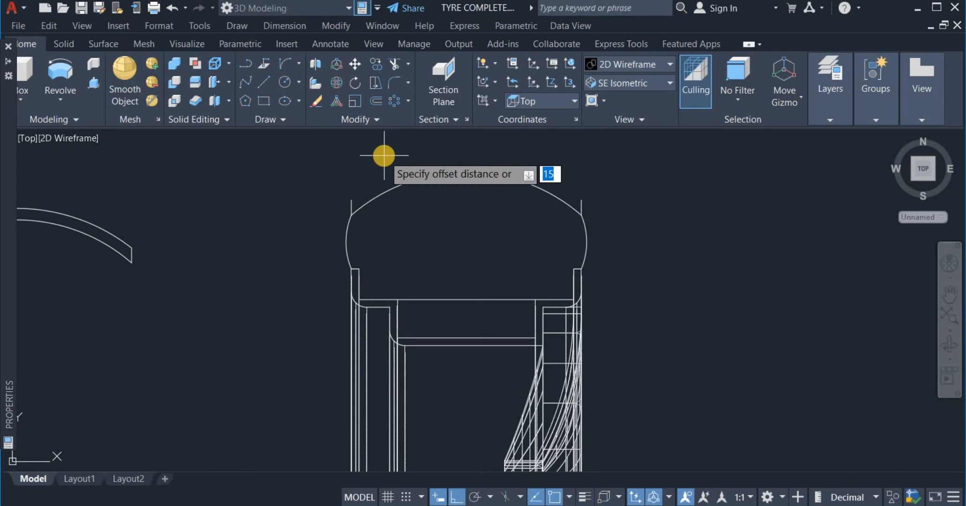
- Offset the joined tyre profile 15 units inward
key(Return)
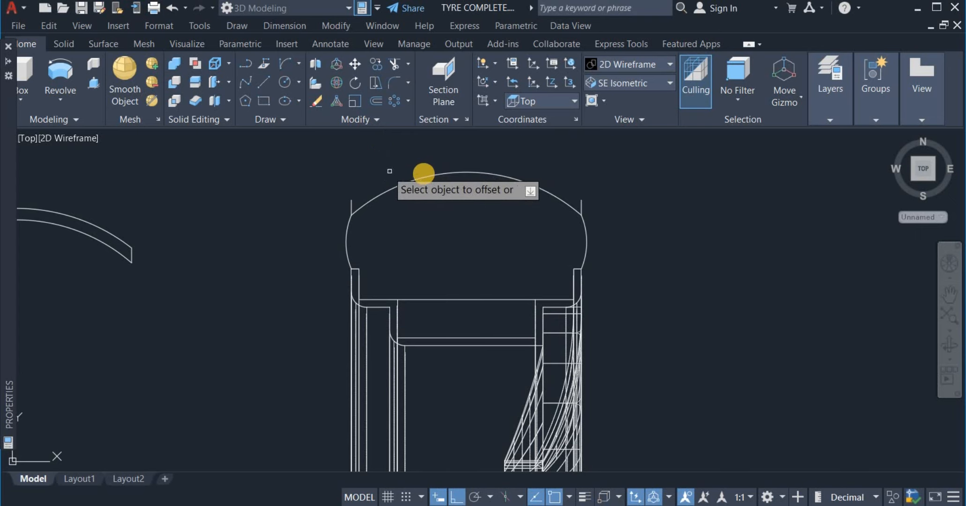
click(438, 191)
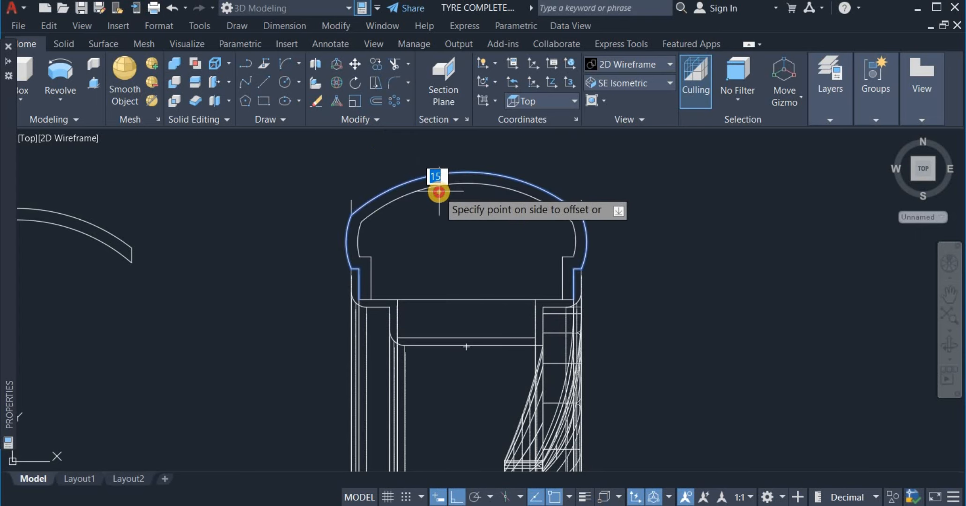
click(440, 190)
right_click(583, 168)
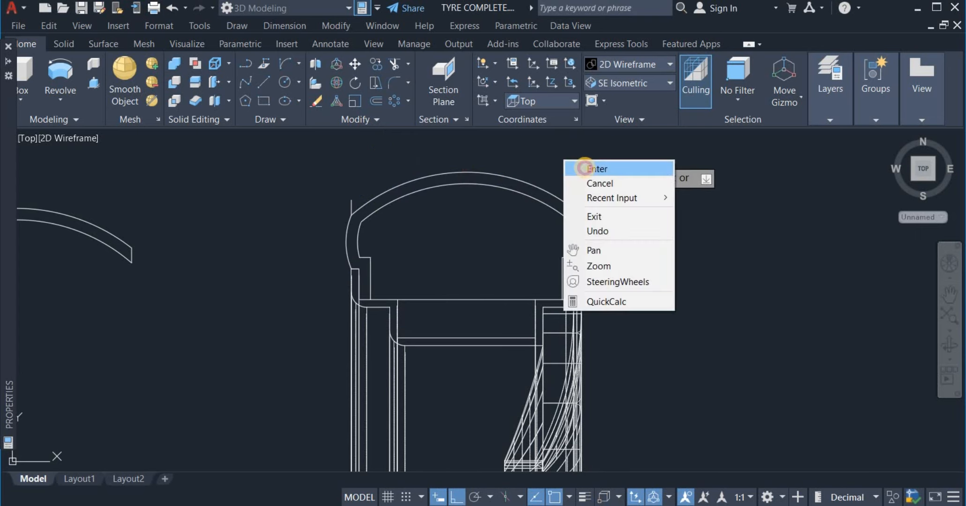
click(585, 169)
scroll(537, 163, down, 2)
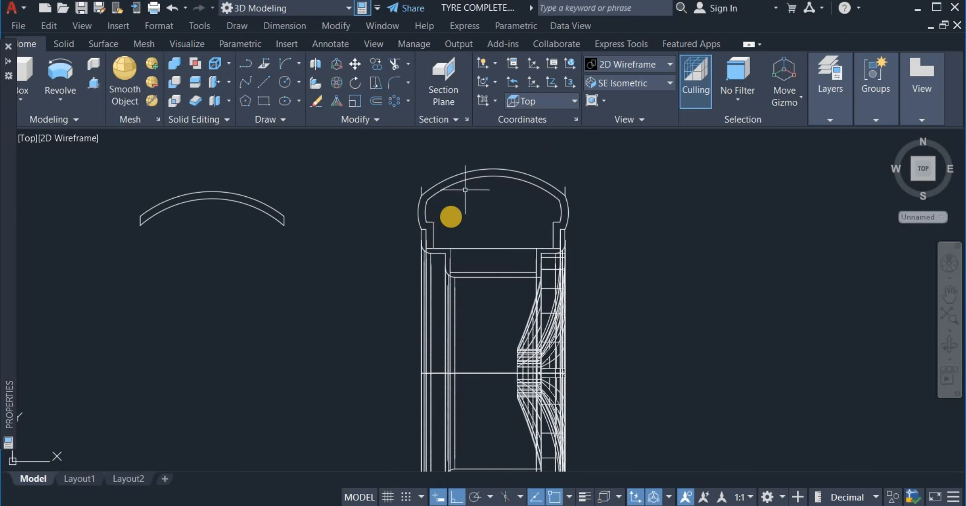
- Draw a short line closing the gap between the tyre's outer and inner outlines at the left rim flange
scroll(445, 224, up, 3)
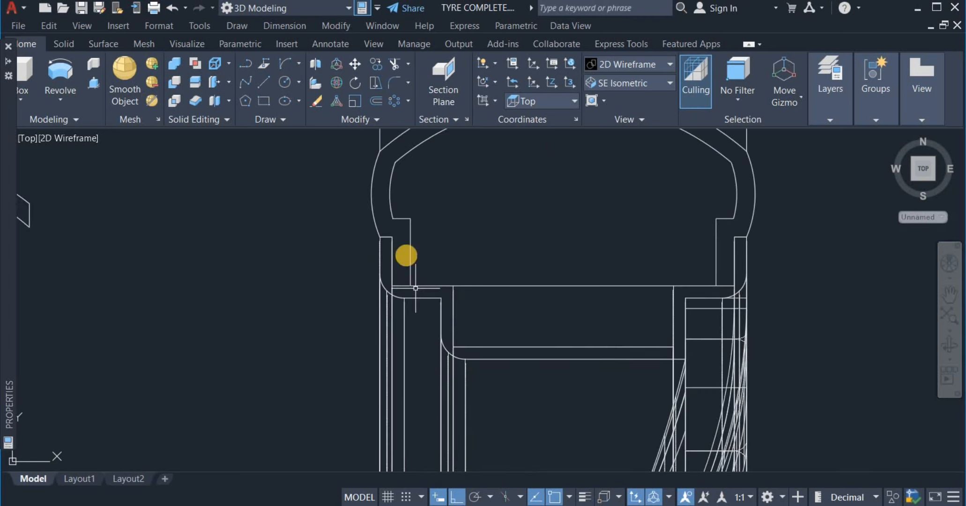
click(261, 81)
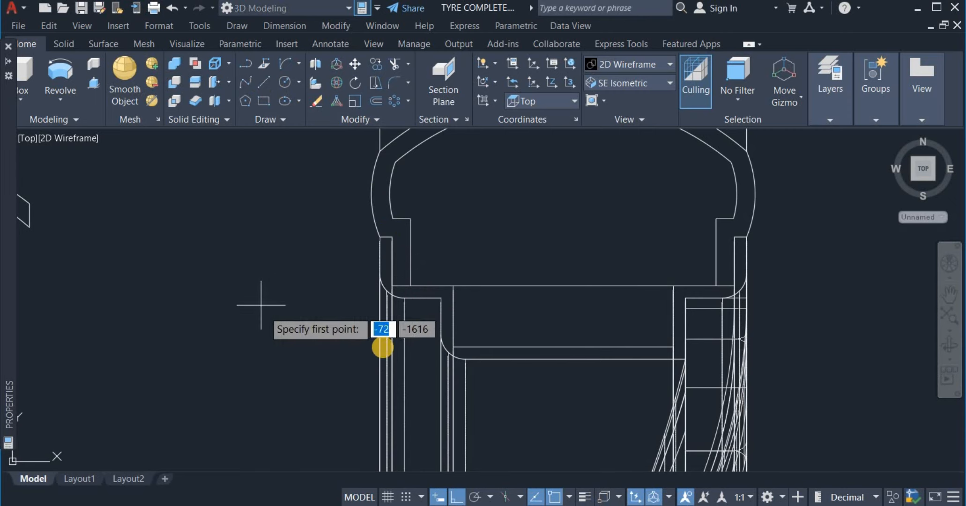
scroll(433, 302, up, 3)
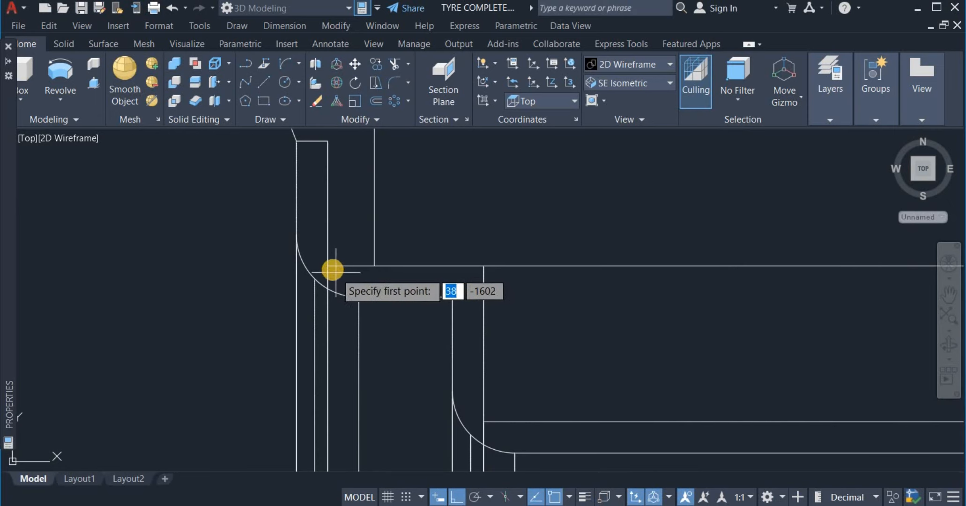
click(374, 267)
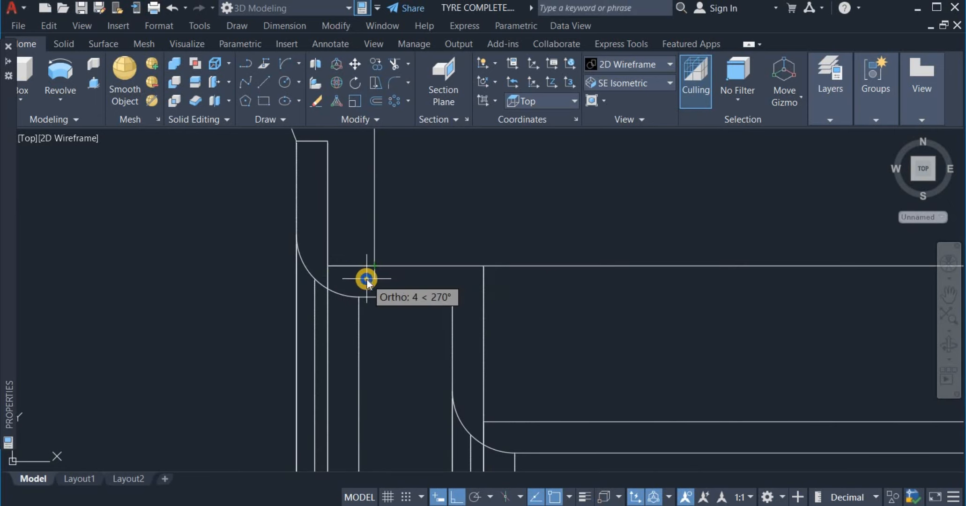
right_click(366, 278)
click(393, 289)
scroll(371, 286, down, 3)
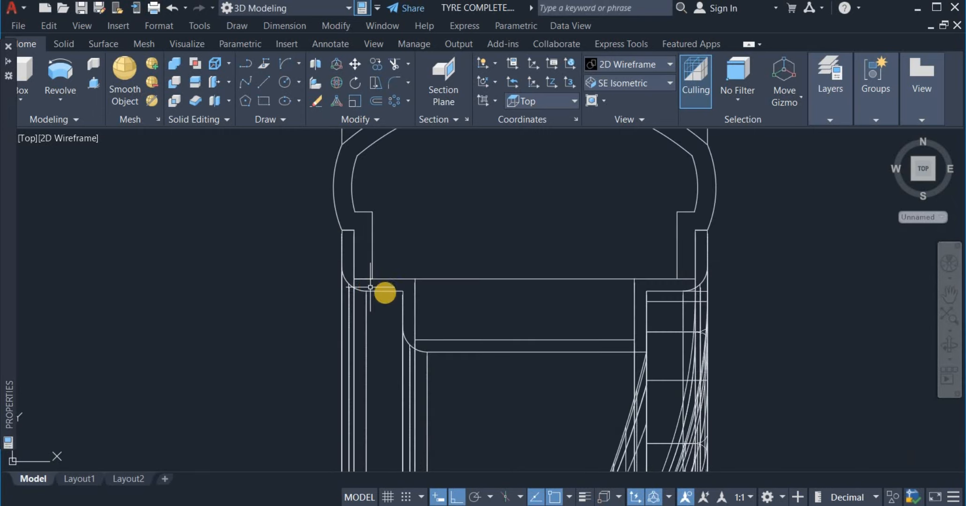
- Draw a 15-unit line closing the gap between the tyre's inner and outer outlines at the right rim flange
scroll(708, 273, up, 4)
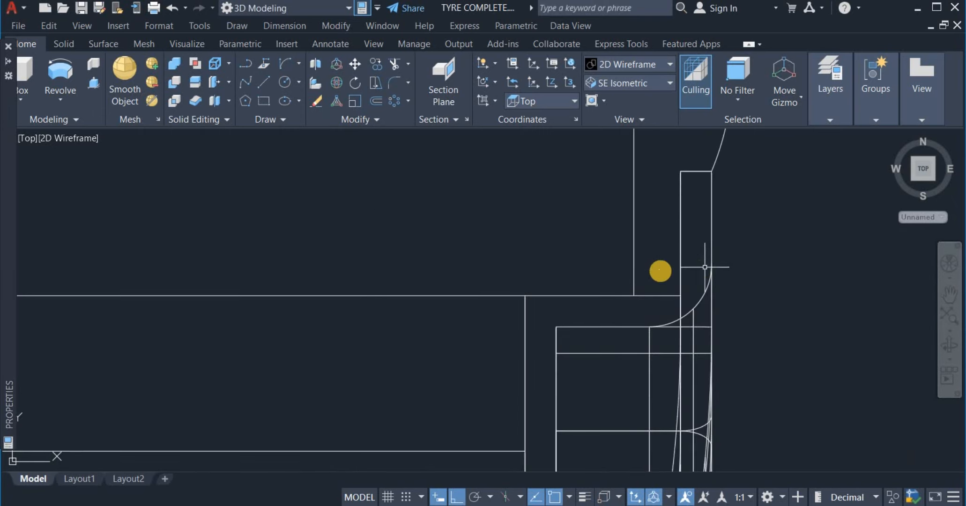
right_click(419, 208)
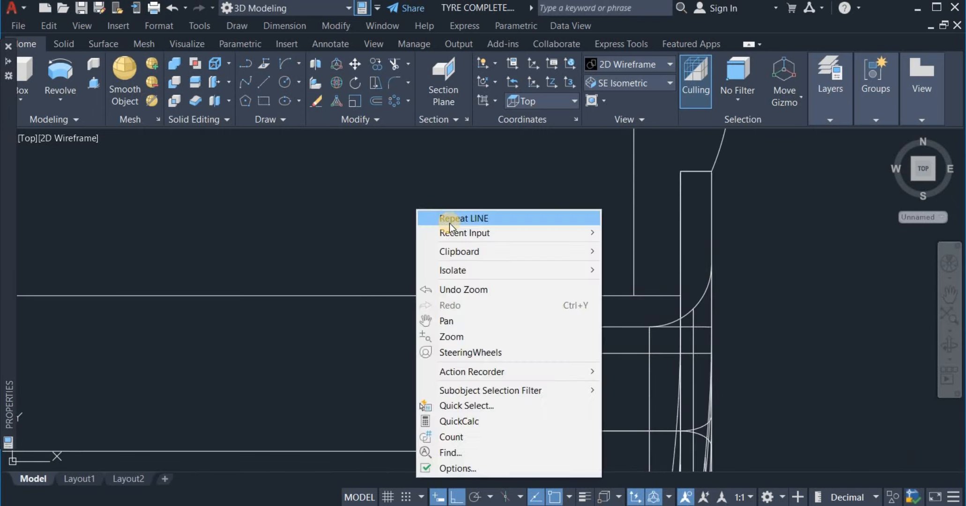
click(464, 218)
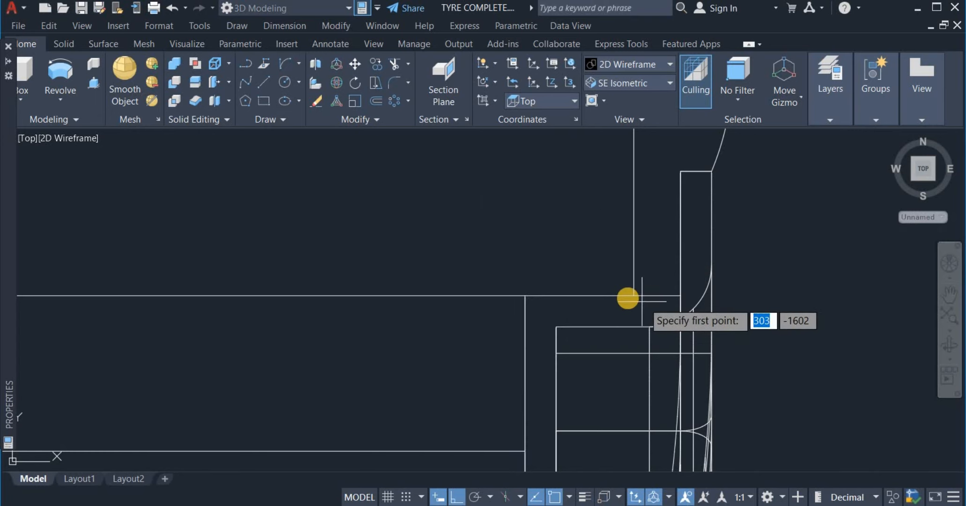
click(633, 299)
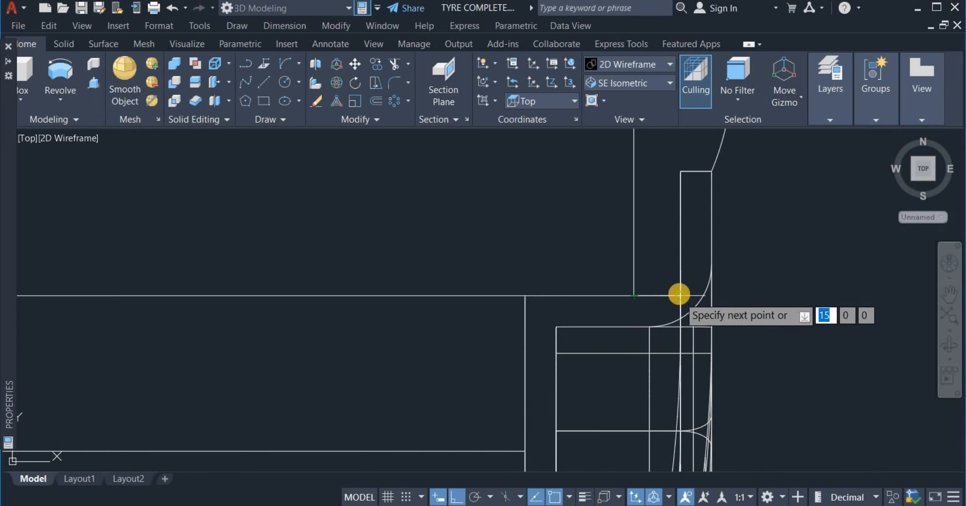
right_click(519, 231)
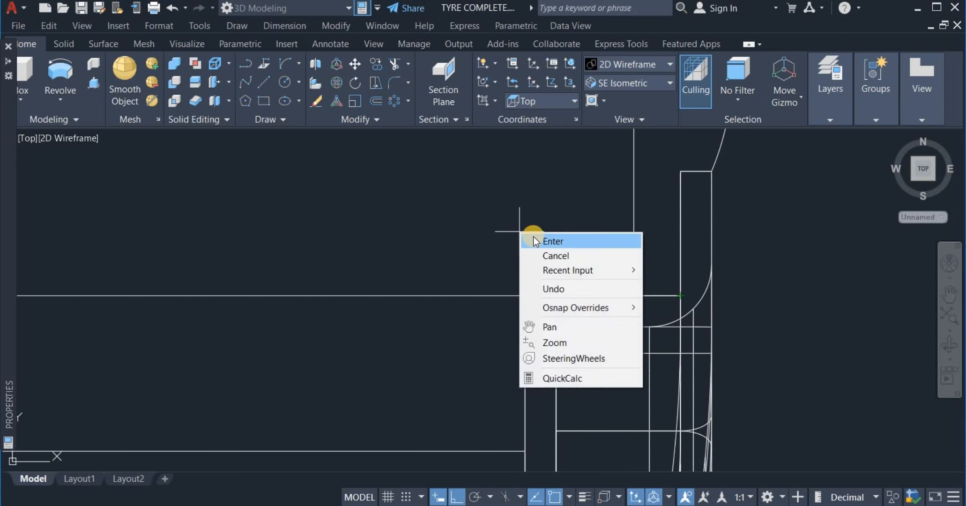
click(552, 241)
scroll(571, 240, down, 3)
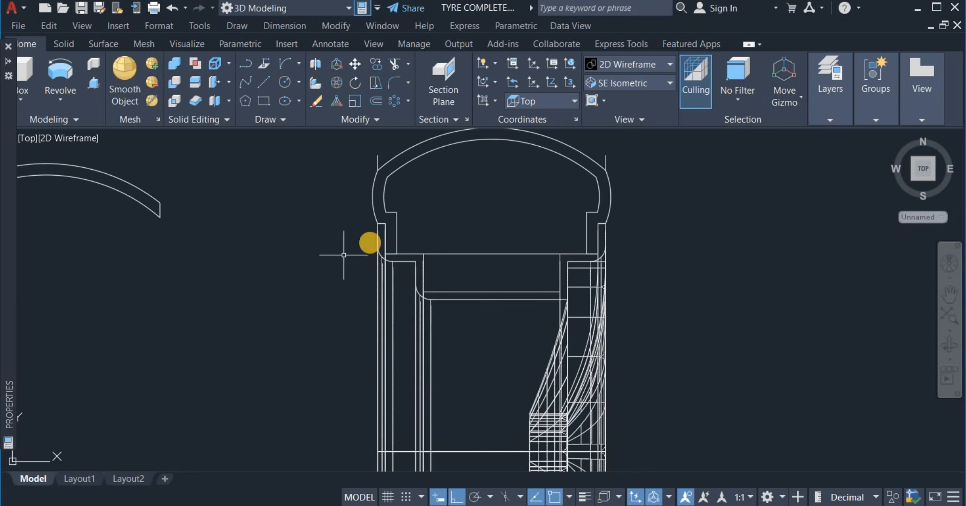
- Join the outer and inner tyre outlines with the two short closing lines into one closed profile
click(350, 130)
click(372, 156)
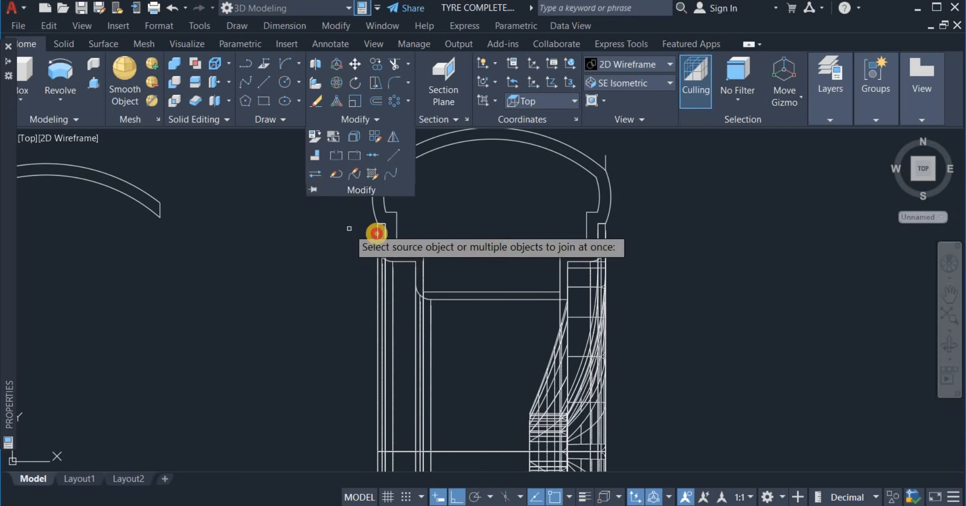
click(349, 229)
click(683, 276)
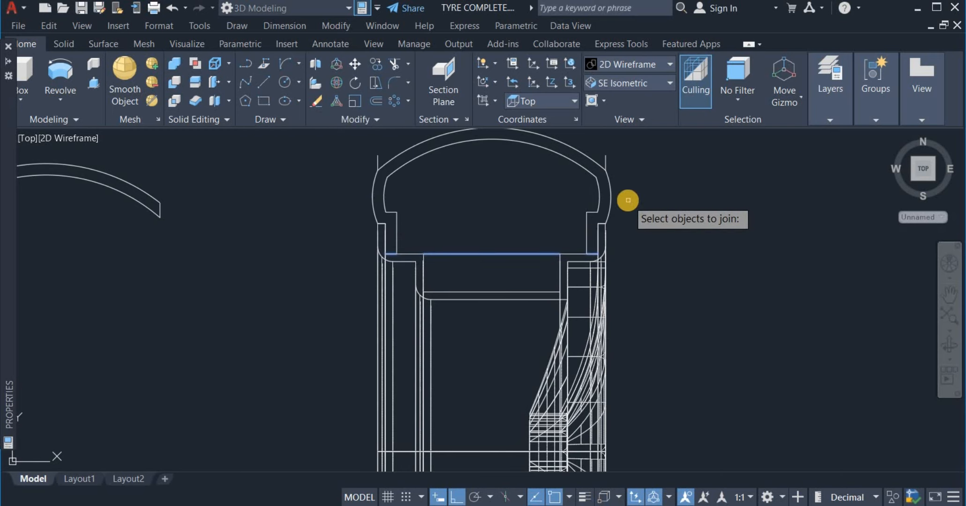
click(612, 198)
click(595, 192)
key(Return)
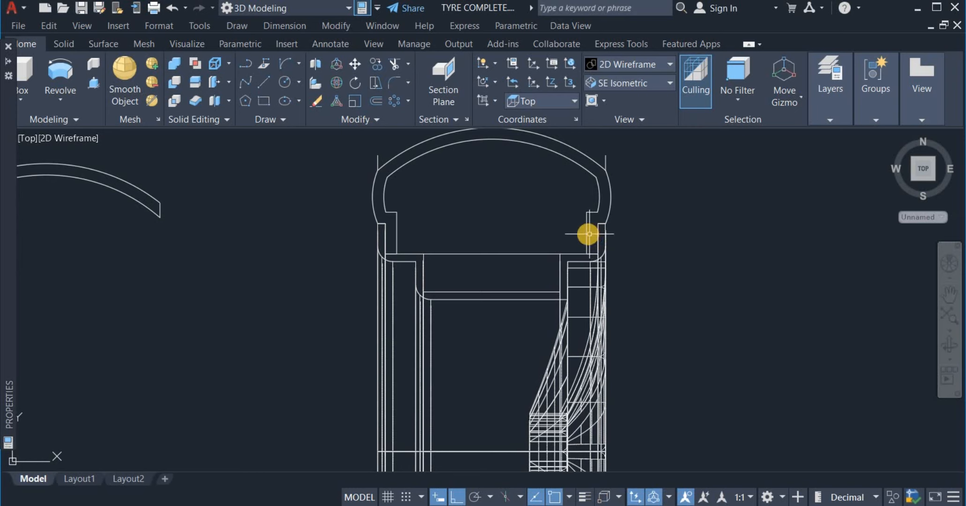
- Join all segments of the separate curved tread profile beside the wheel into one closed outline
scroll(595, 241, down, 4)
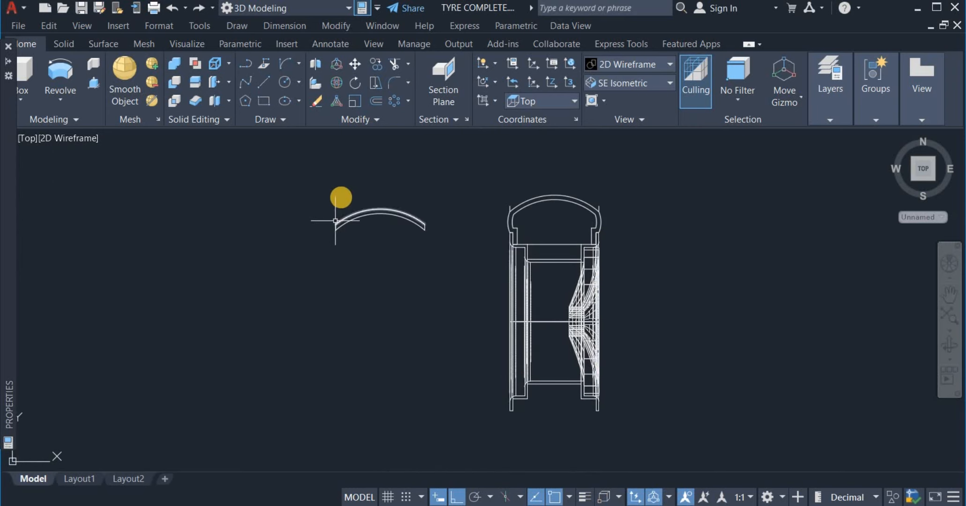
click(365, 119)
click(377, 156)
click(298, 197)
click(431, 248)
key(Return)
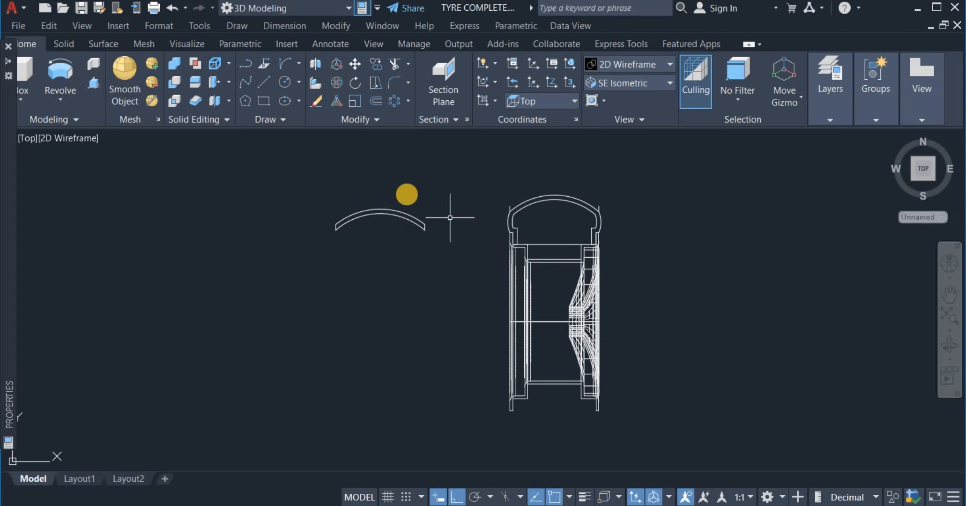
- Move the tread profile by its lower-left corner onto the upper-left corner of the tyre's outer outline
click(354, 63)
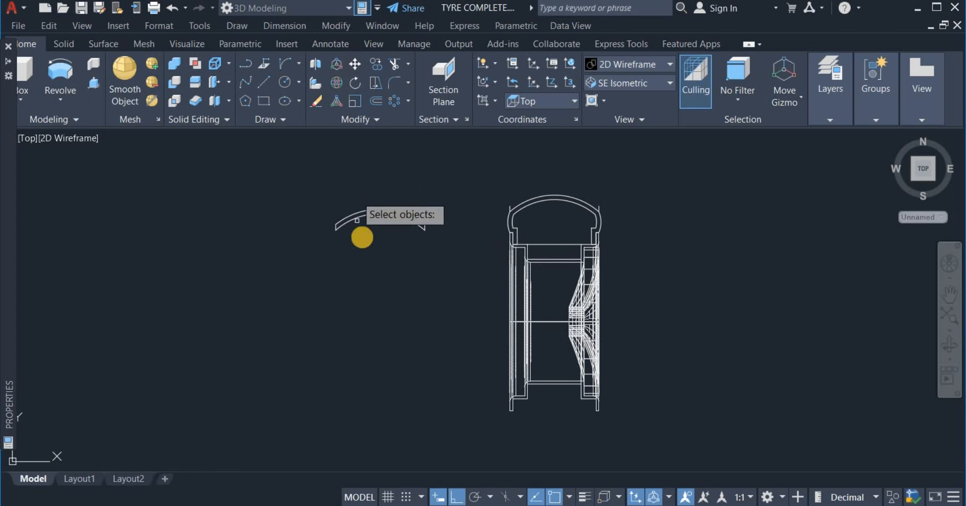
click(384, 202)
key(Return)
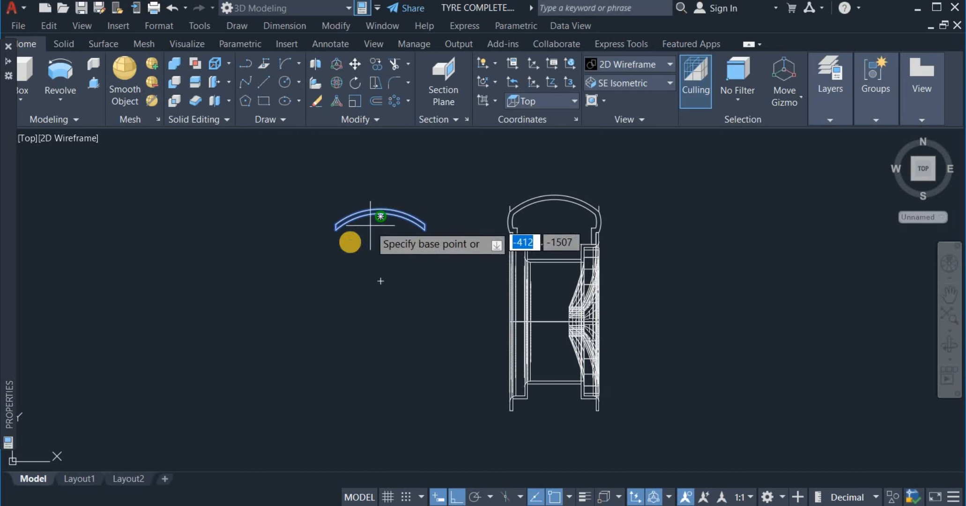
scroll(340, 236, up, 5)
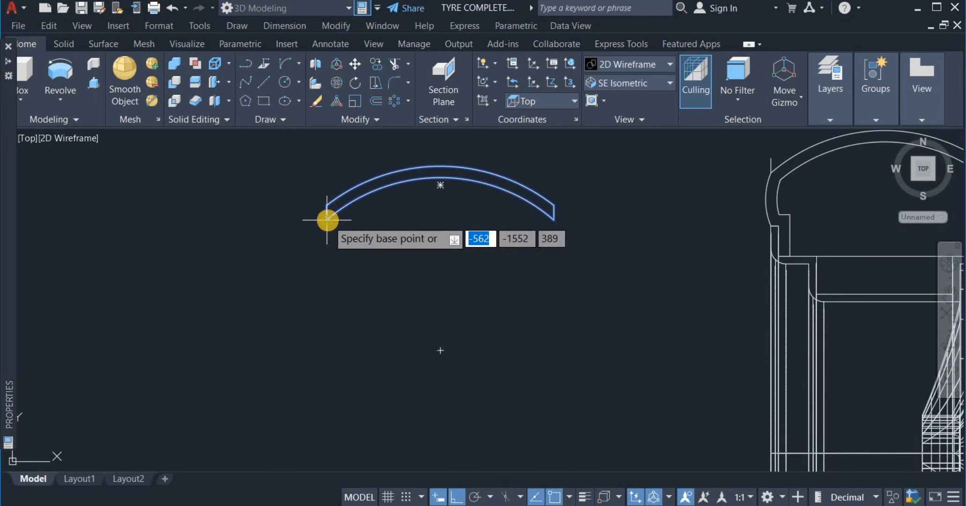
click(324, 220)
scroll(322, 218, down, 3)
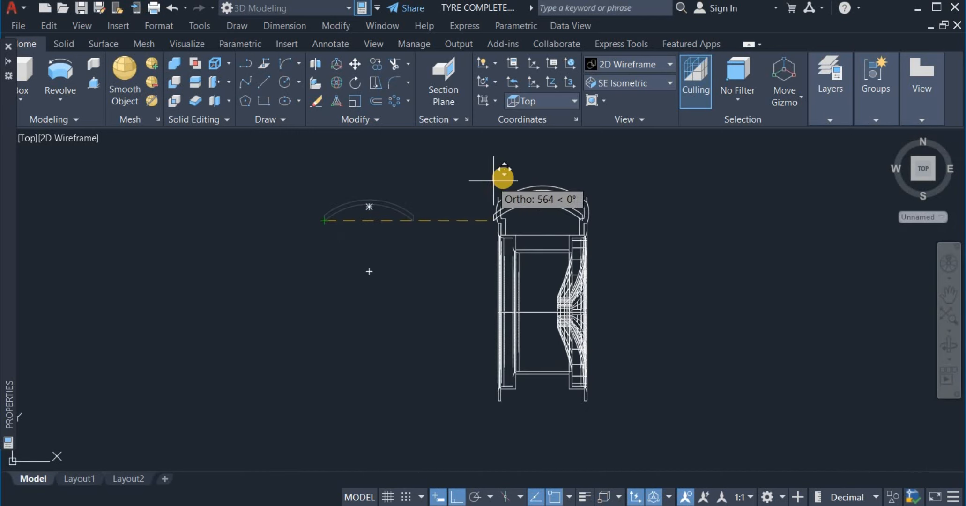
scroll(536, 175, up, 3)
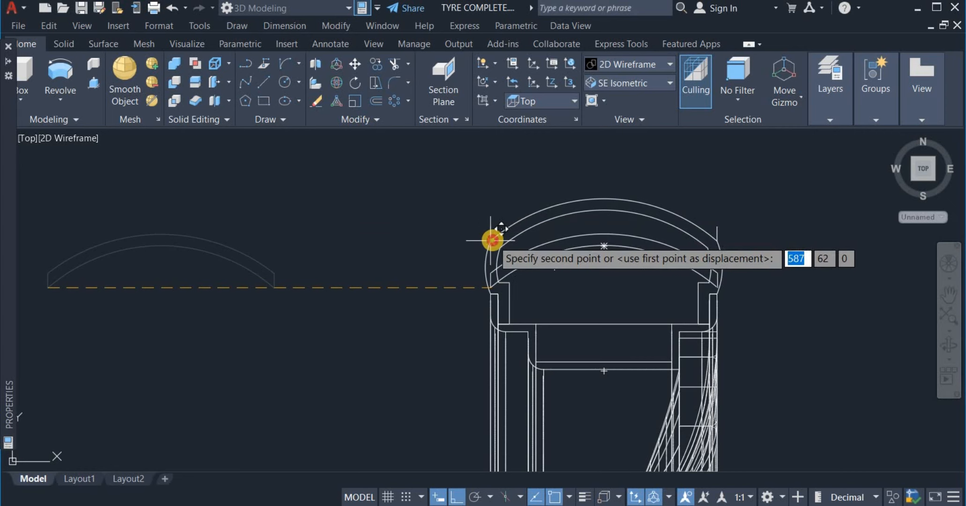
click(491, 240)
scroll(368, 250, down, 4)
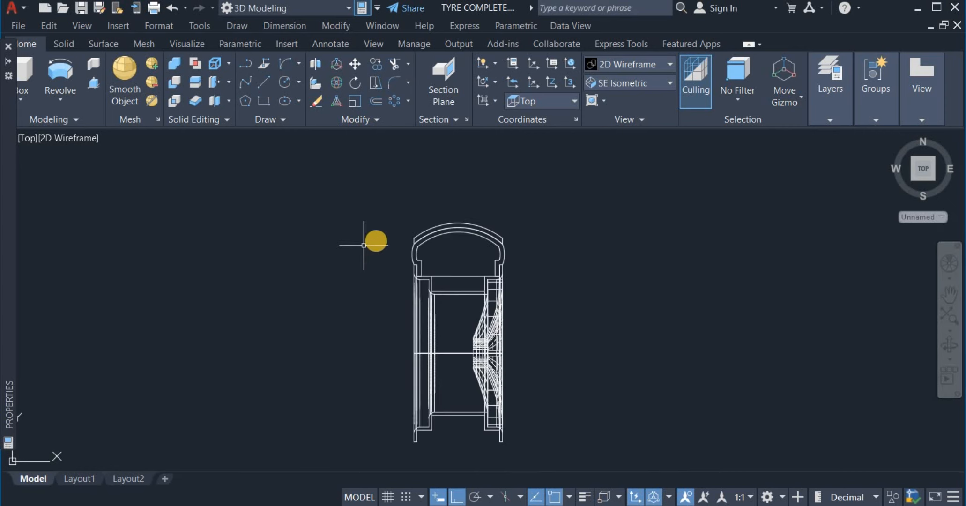
- Erase the leftover short vertical guide lines at both ends of the tread profile
click(399, 216)
click(423, 250)
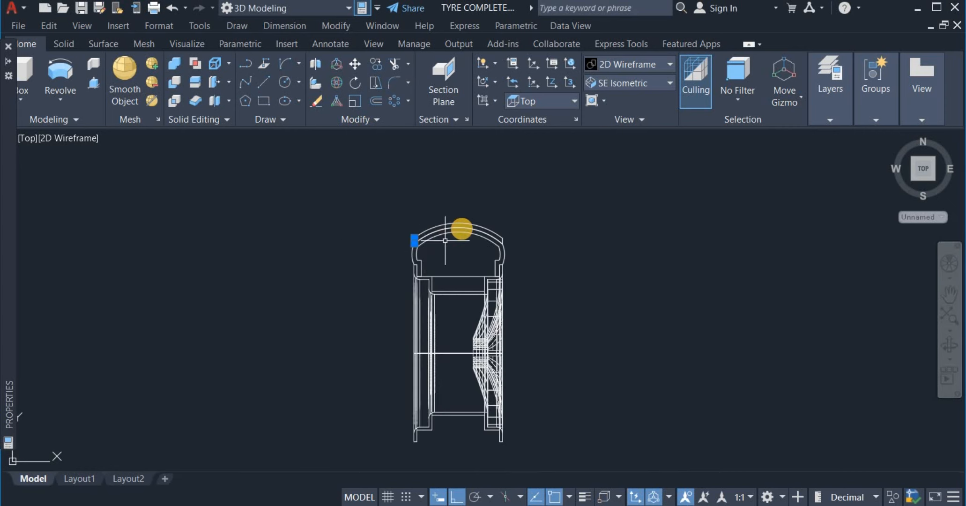
click(482, 214)
click(535, 248)
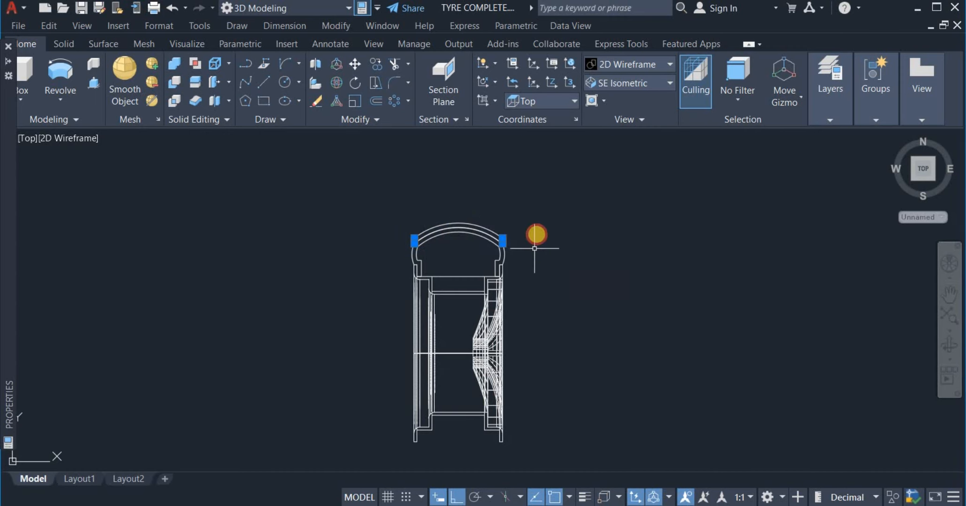
right_click(542, 221)
click(573, 261)
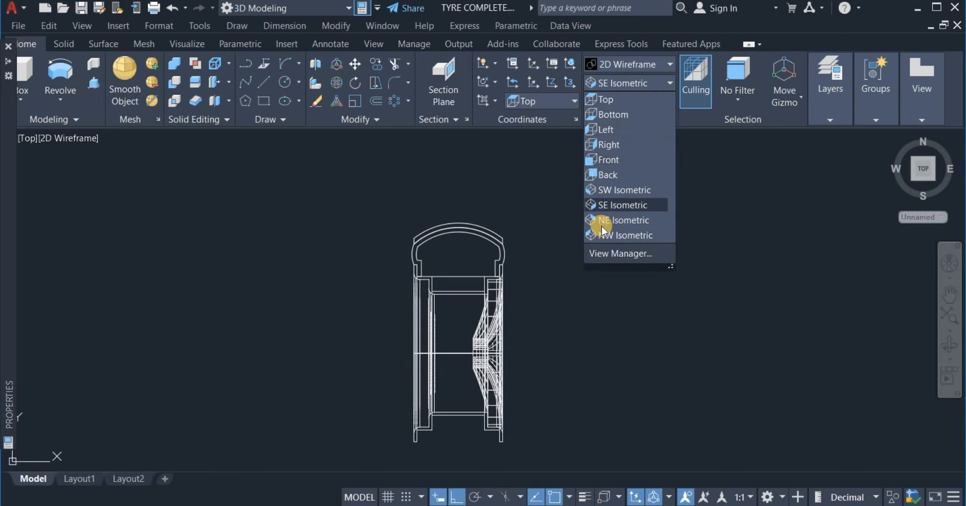
- Switch the model to the SE Isometric view and set the coordinate system to Right
click(626, 205)
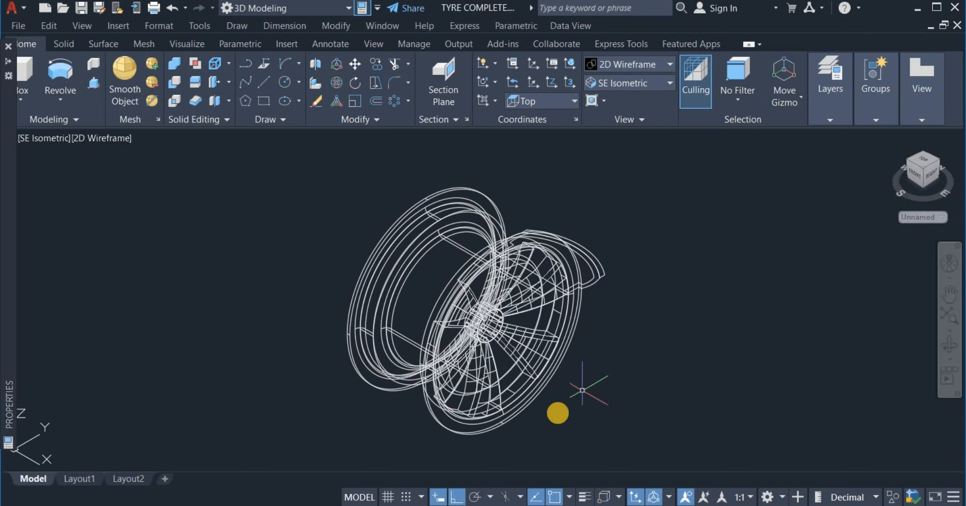
scroll(557, 413, up, 2)
scroll(557, 413, down, 2)
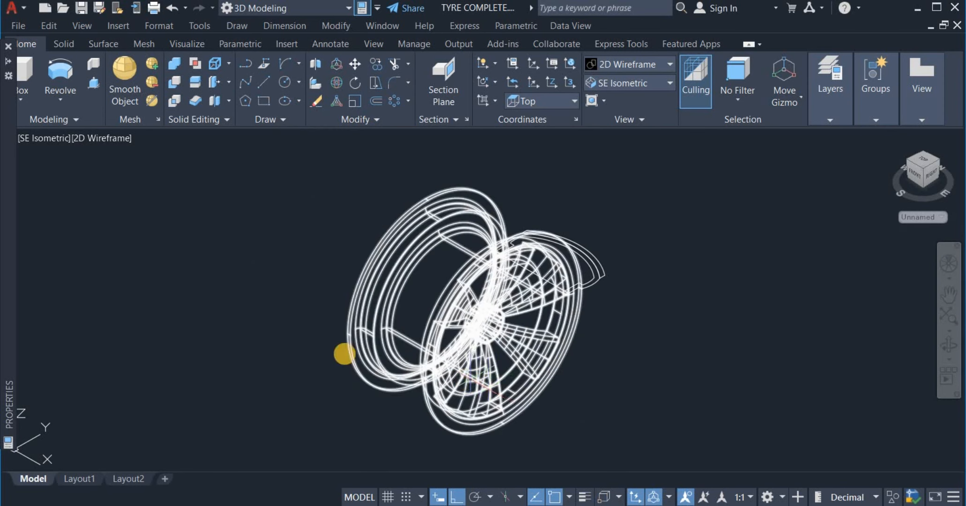
click(541, 99)
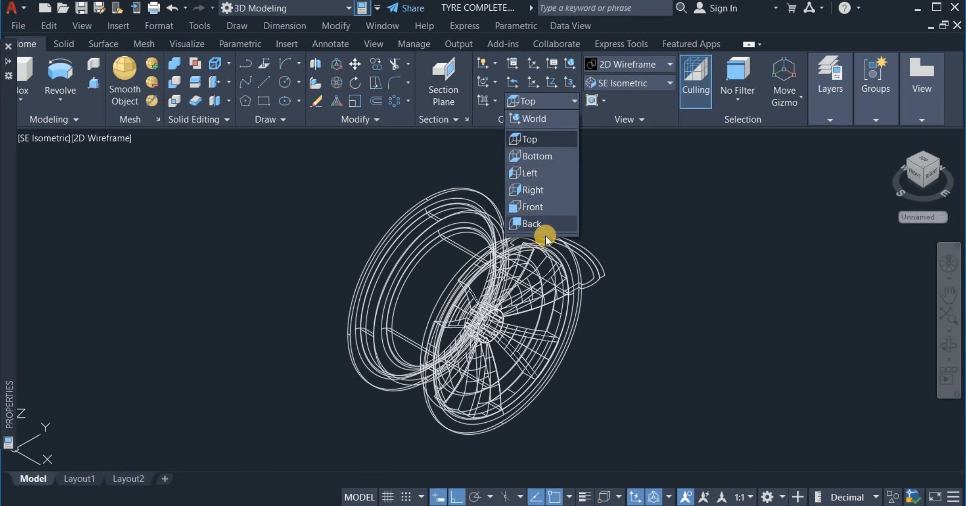
click(553, 191)
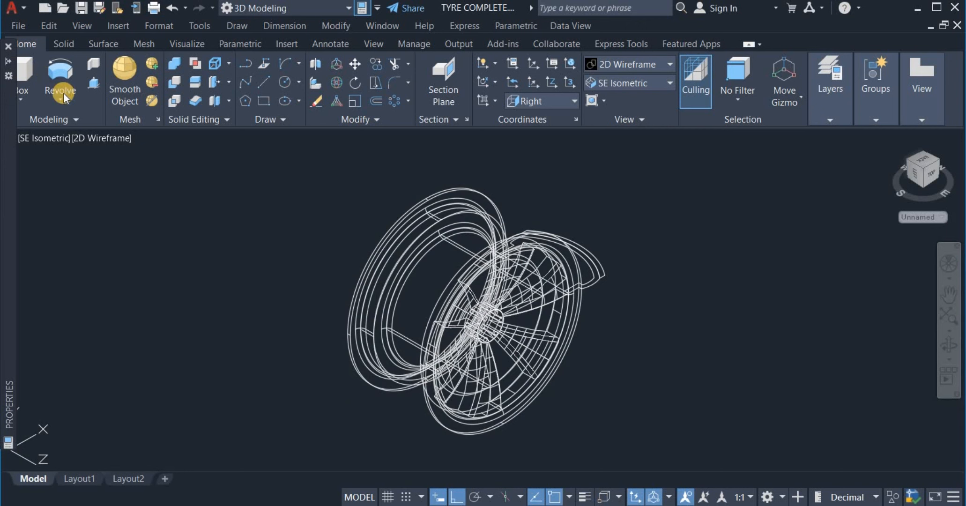
middle_drag(613, 320, 558, 293)
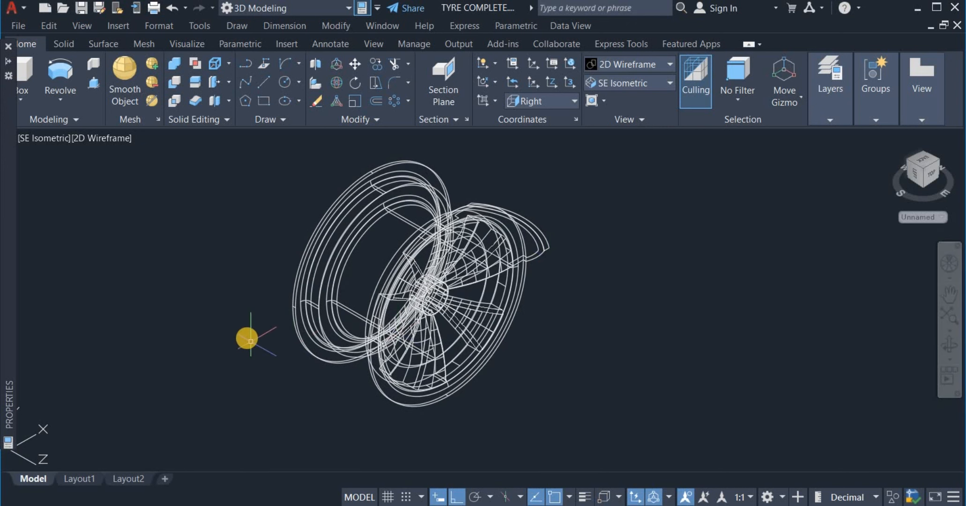
- Revolve the closed tyre and tread profiles 360 degrees about the wheel's central axis, picked through the hub centre
click(59, 76)
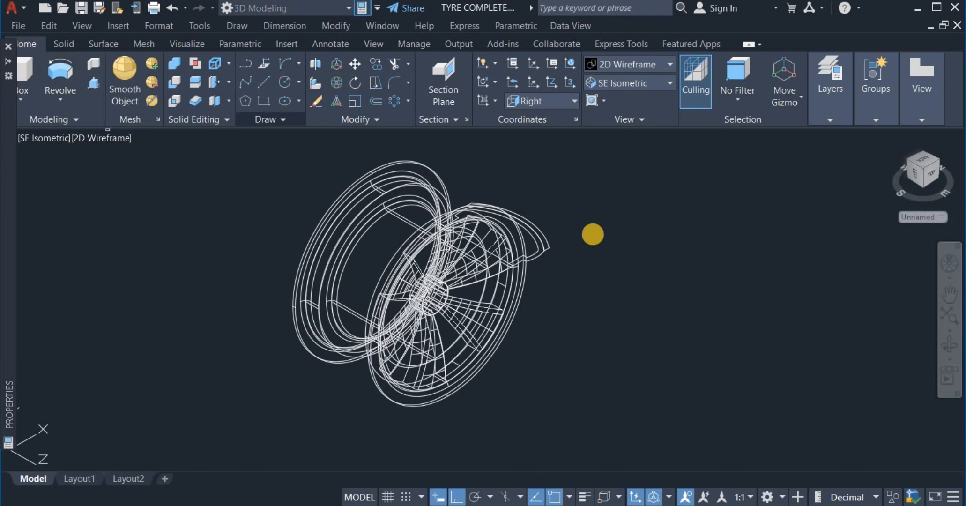
click(563, 262)
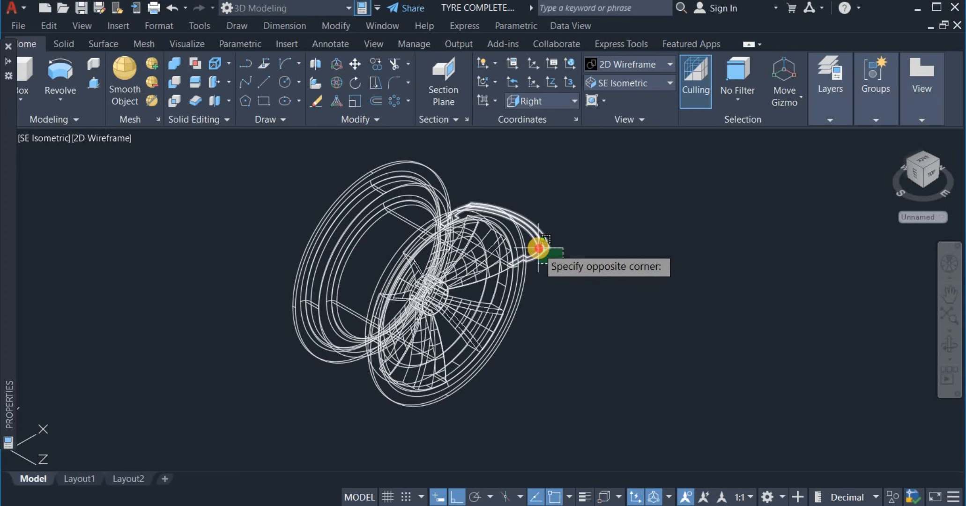
click(538, 248)
right_click(594, 266)
click(607, 277)
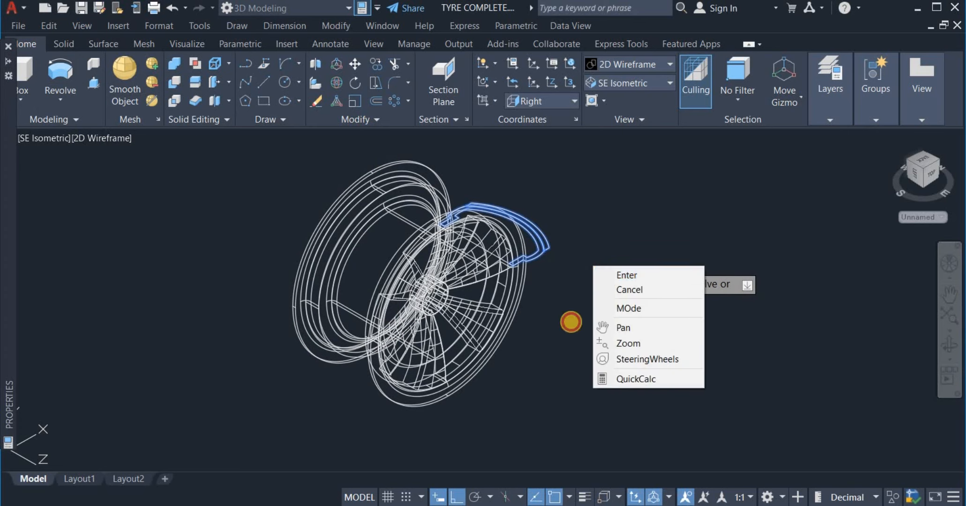
scroll(440, 309, up, 5)
click(439, 307)
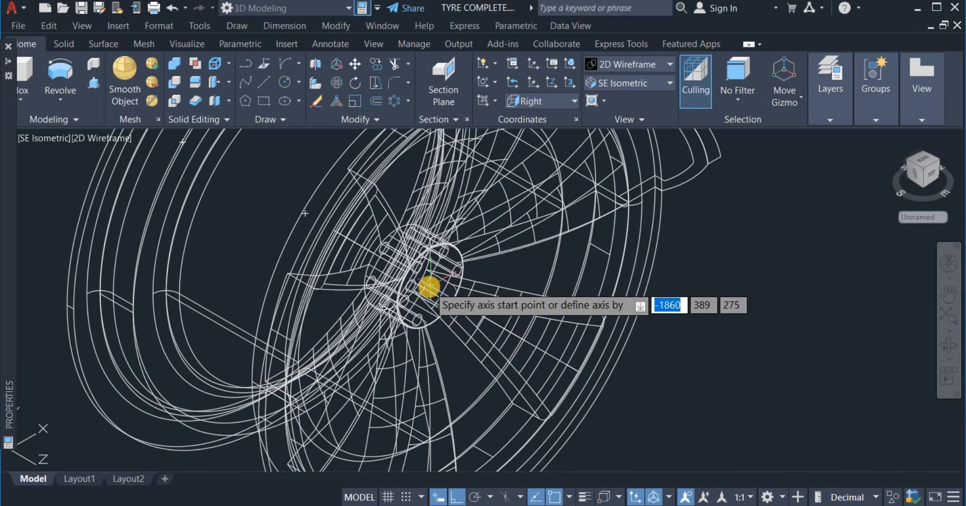
scroll(430, 286, up, 3)
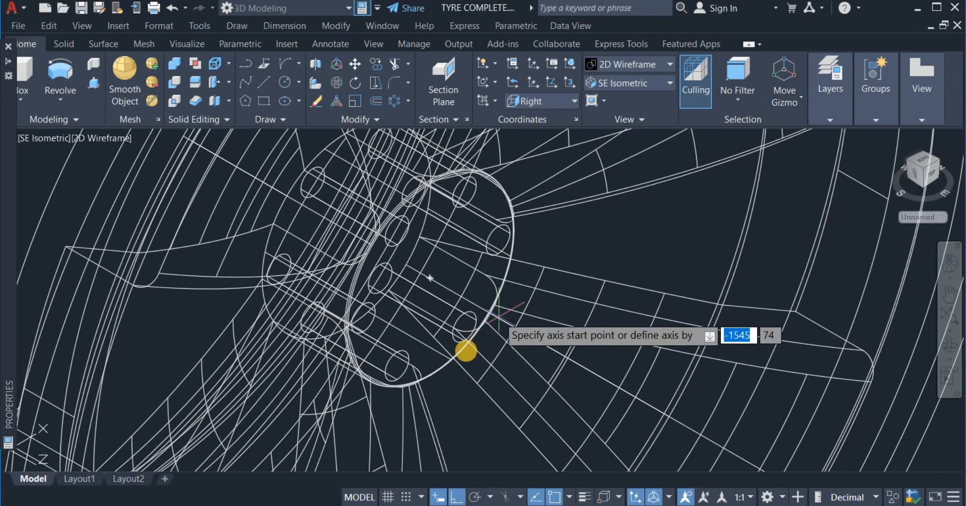
click(428, 278)
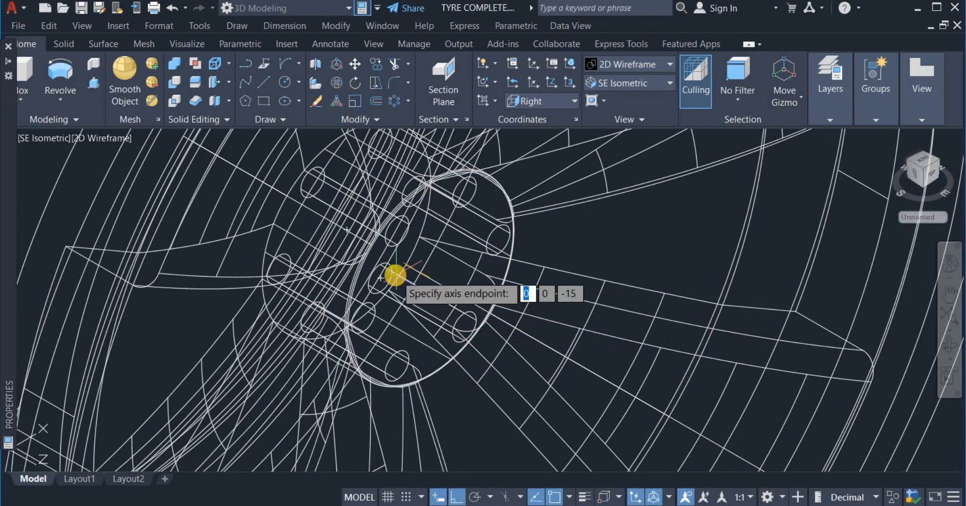
click(347, 228)
scroll(401, 267, down, 5)
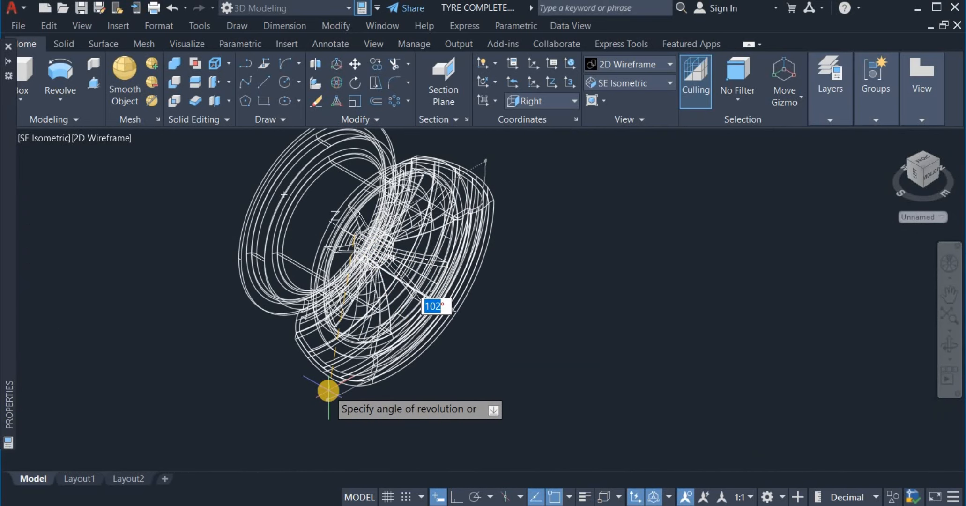
text(3)
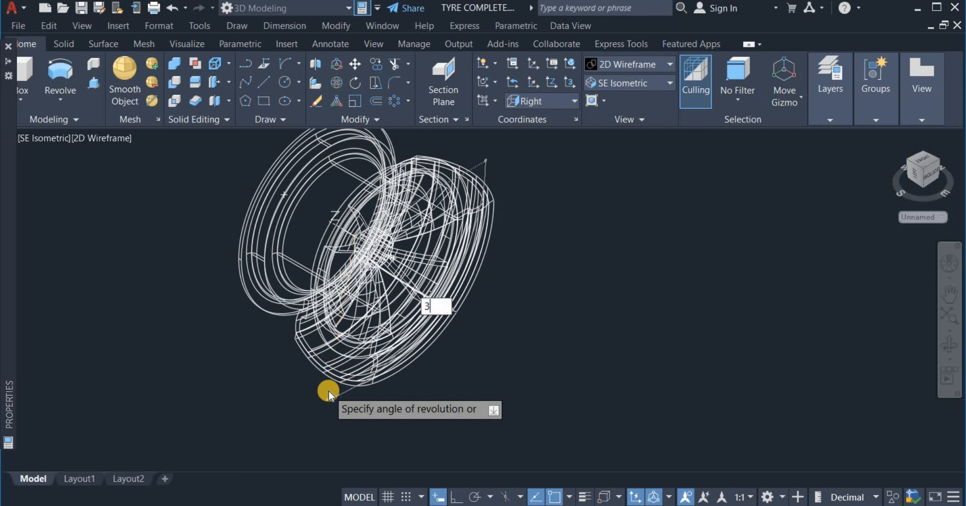
text(60)
key(Return)
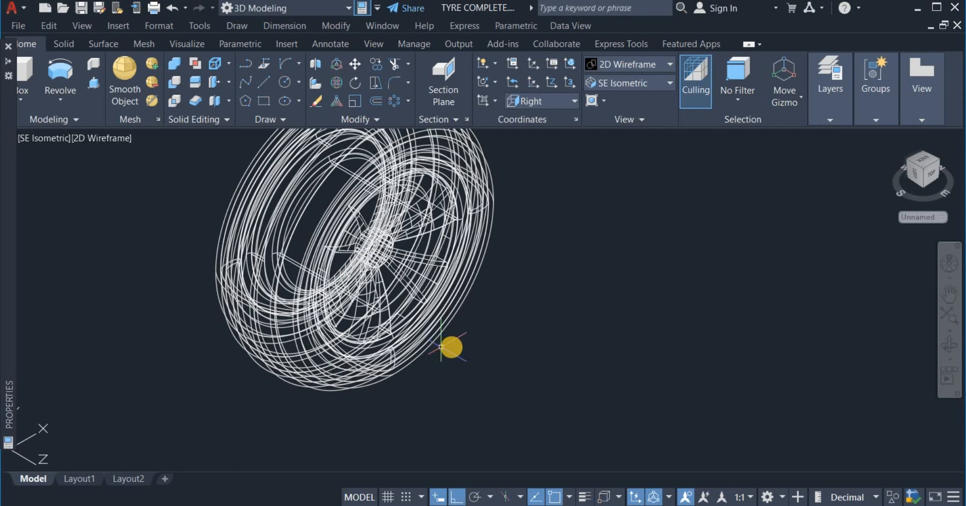
- Display the model in the Shades of Gray visual style
scroll(452, 347, down, 2)
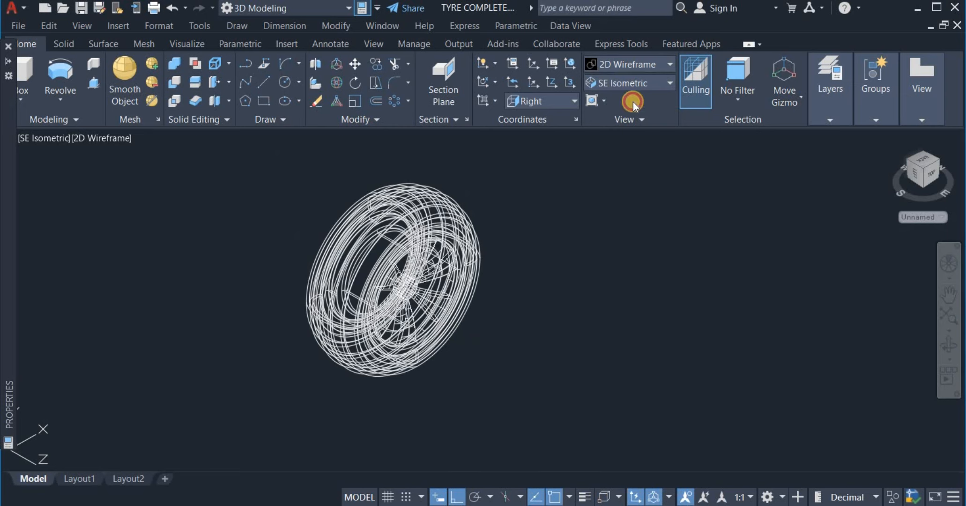
click(627, 65)
click(736, 152)
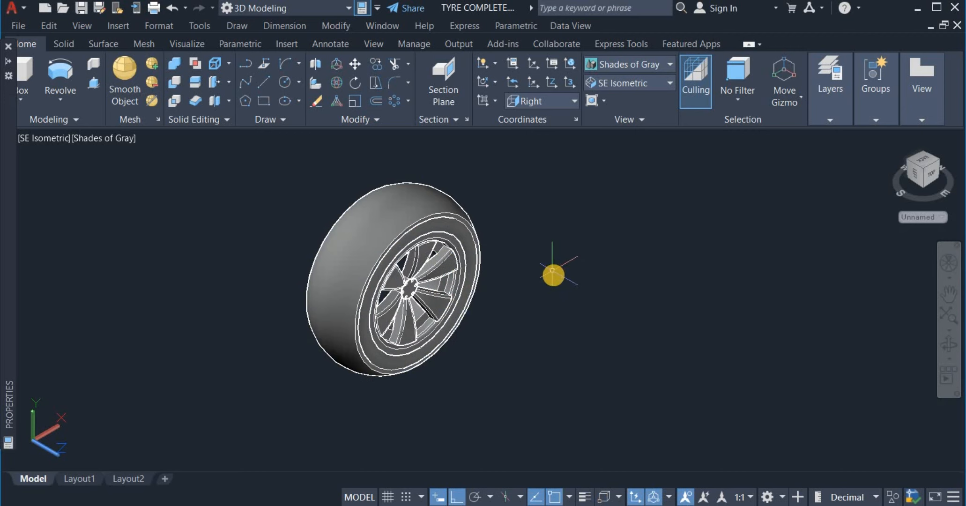
- Hide the wheel rim and the inner tyre body so that only the outer tread ring is shown
right_click(556, 246)
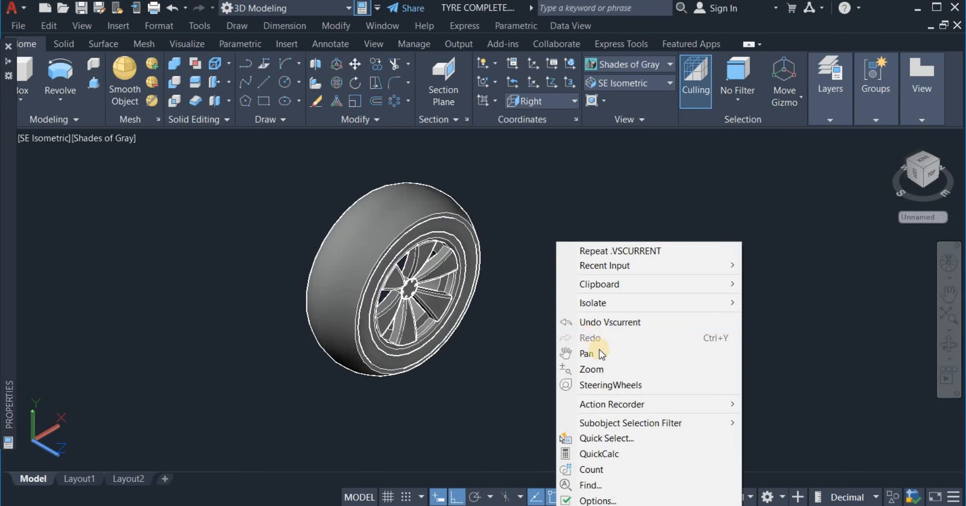
mouse_move(610, 304)
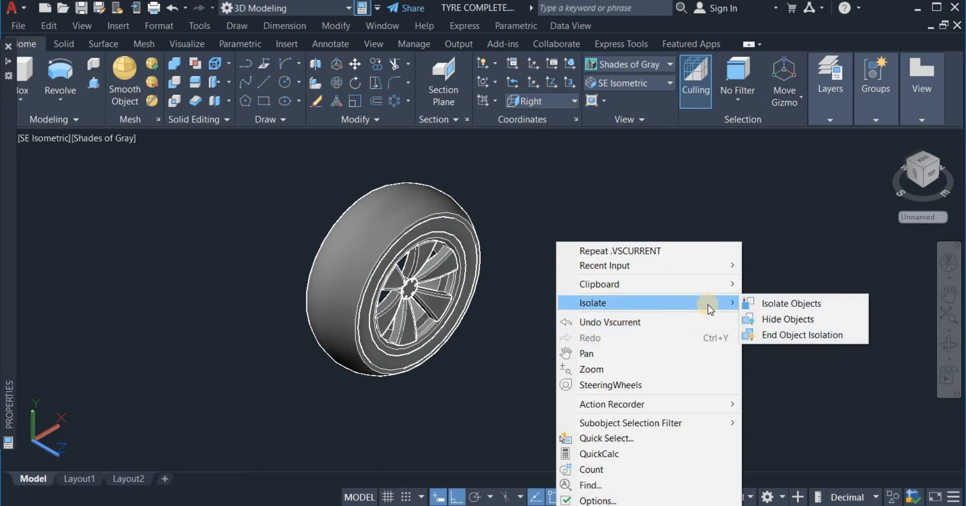
click(788, 319)
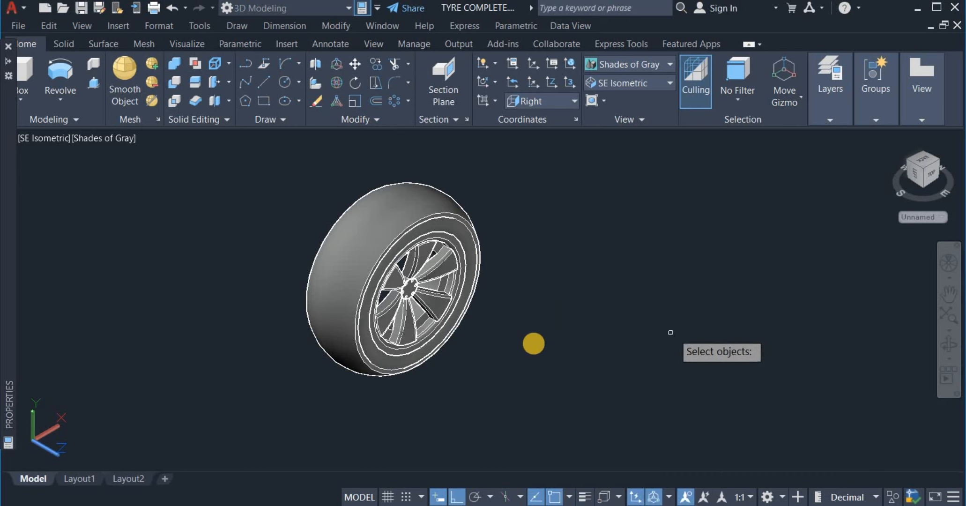
click(433, 272)
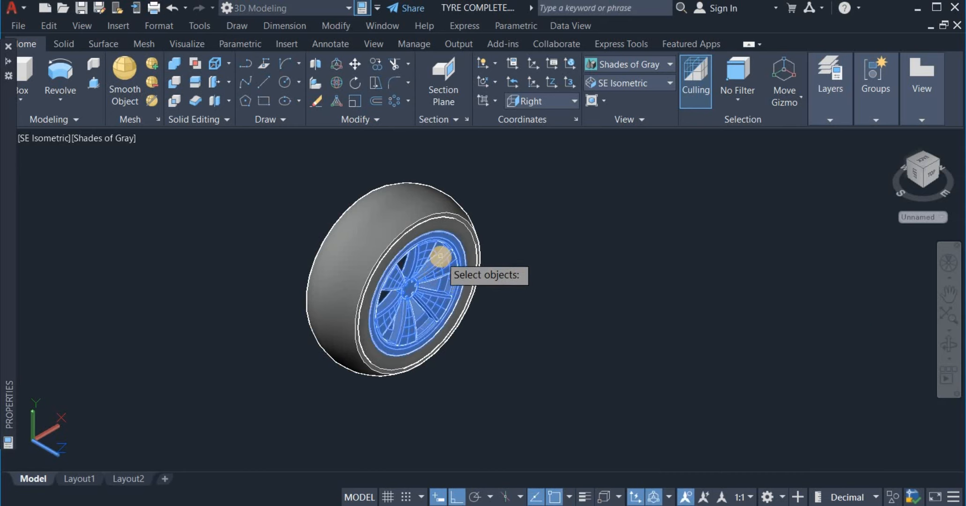
click(456, 227)
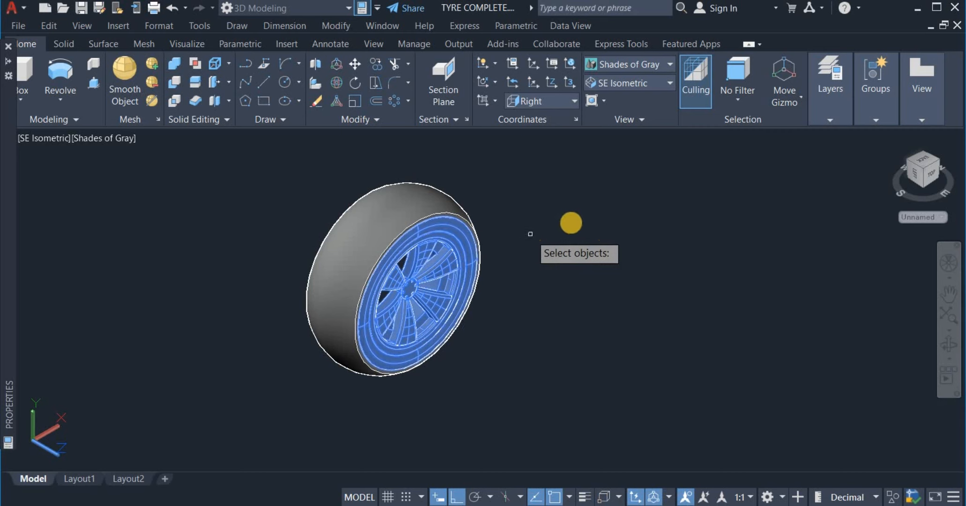
key(Return)
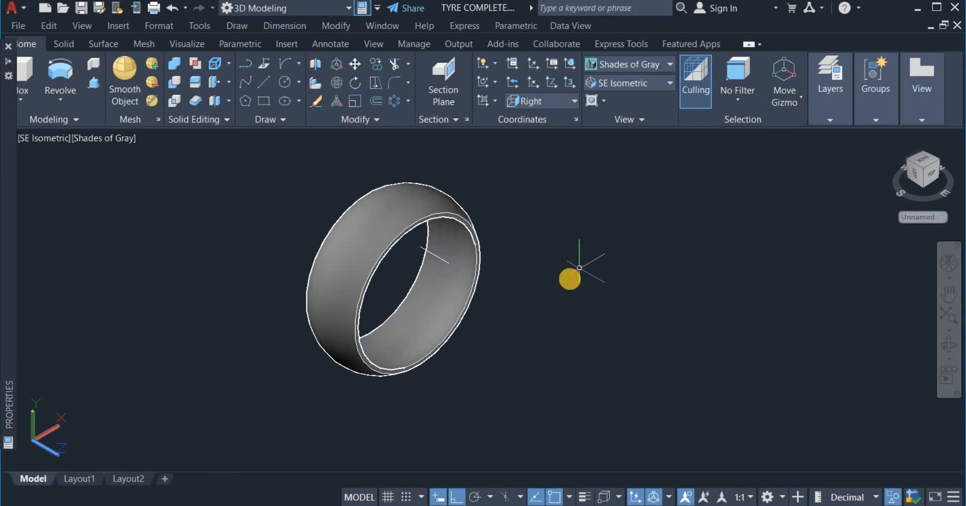
- Switch to the Top view and the 2D Wireframe visual style
click(623, 85)
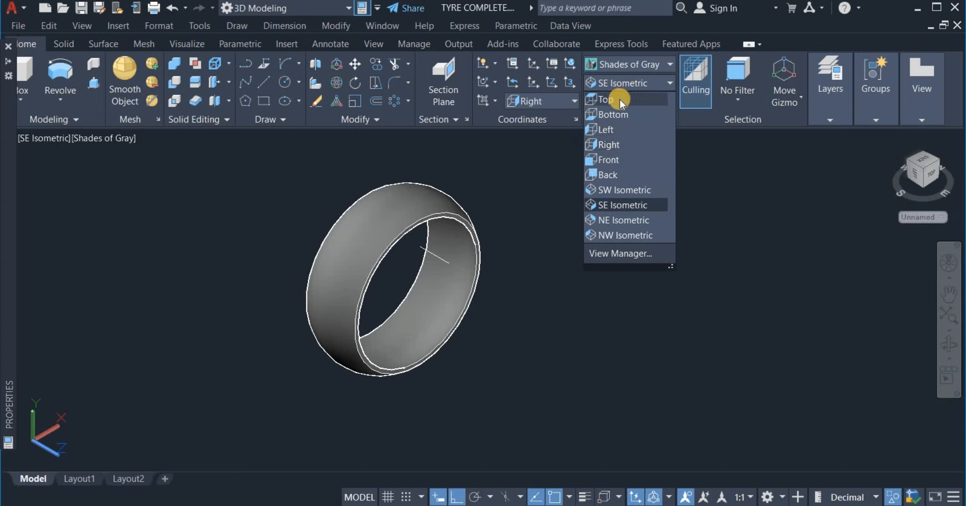
click(620, 100)
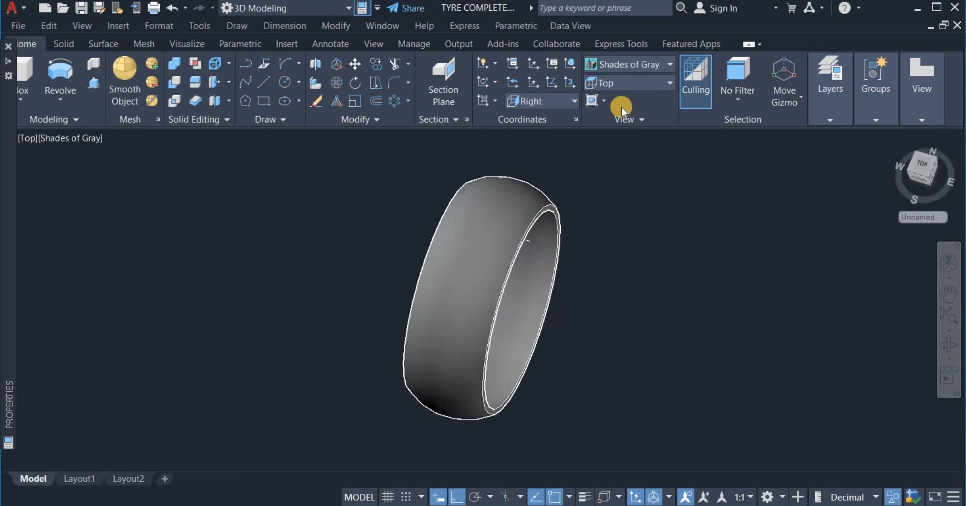
click(617, 65)
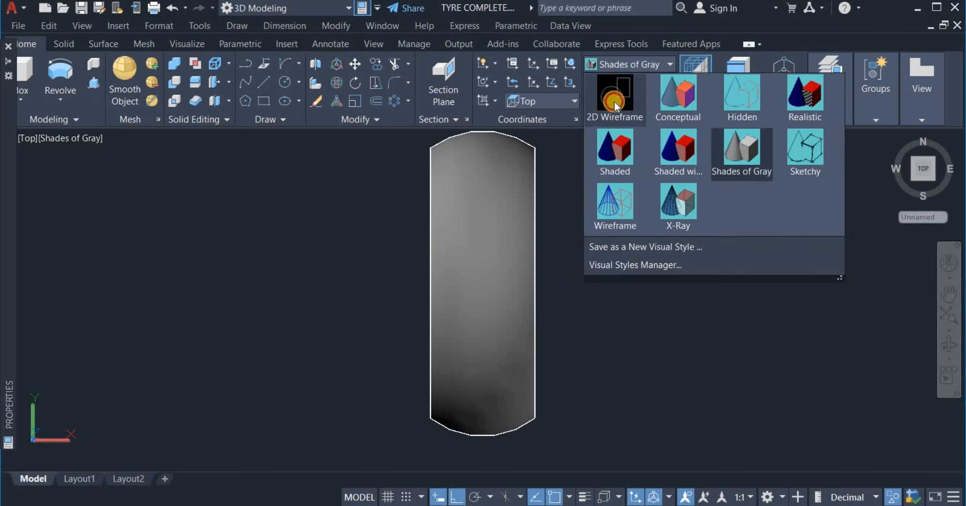
click(615, 101)
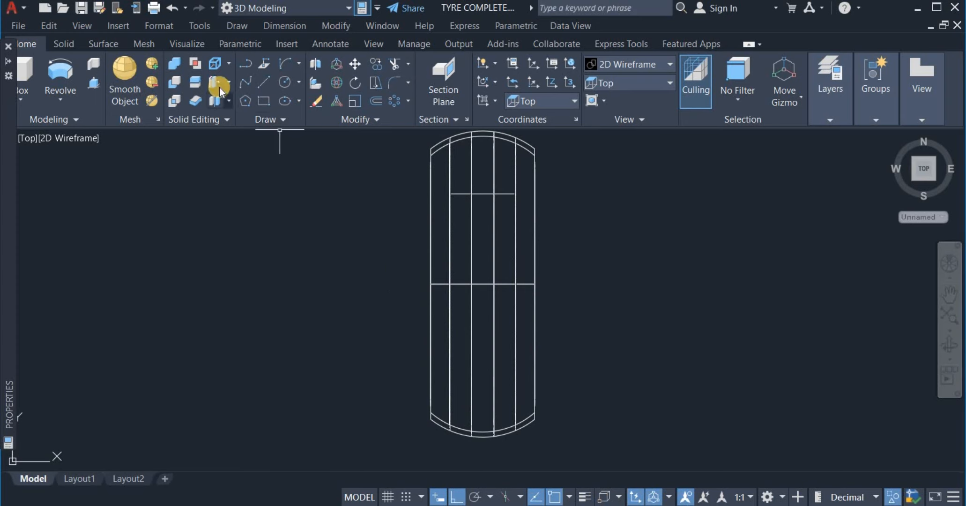
- Draw a horizontal line across the full width of the tread ring at its mid-height
click(263, 83)
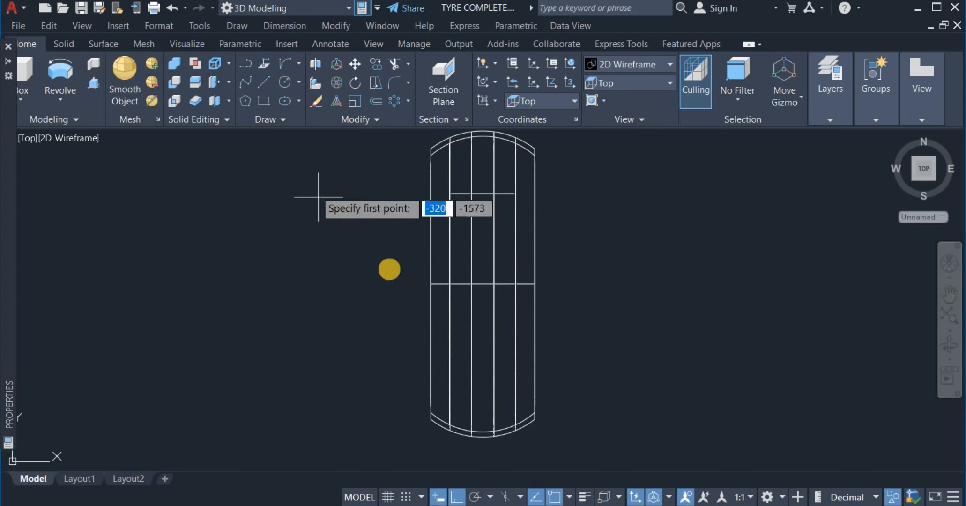
click(429, 283)
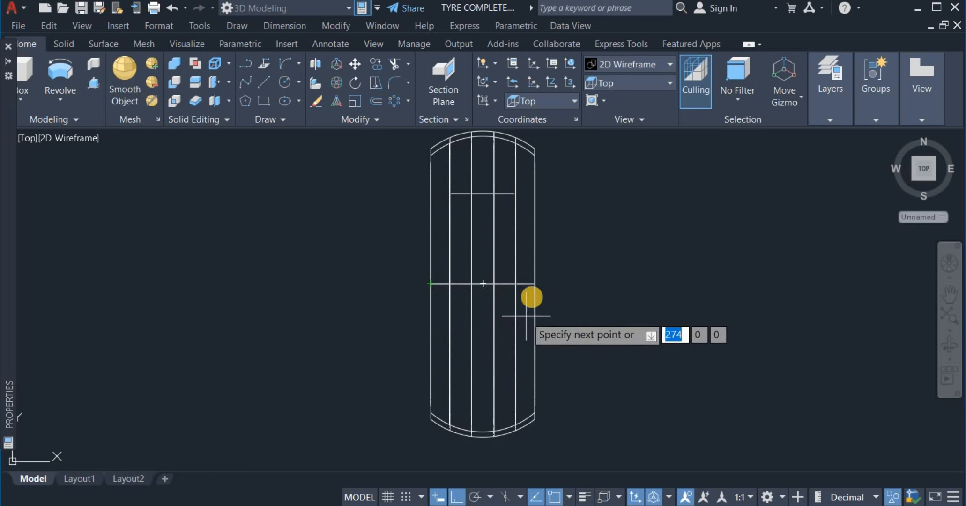
click(534, 283)
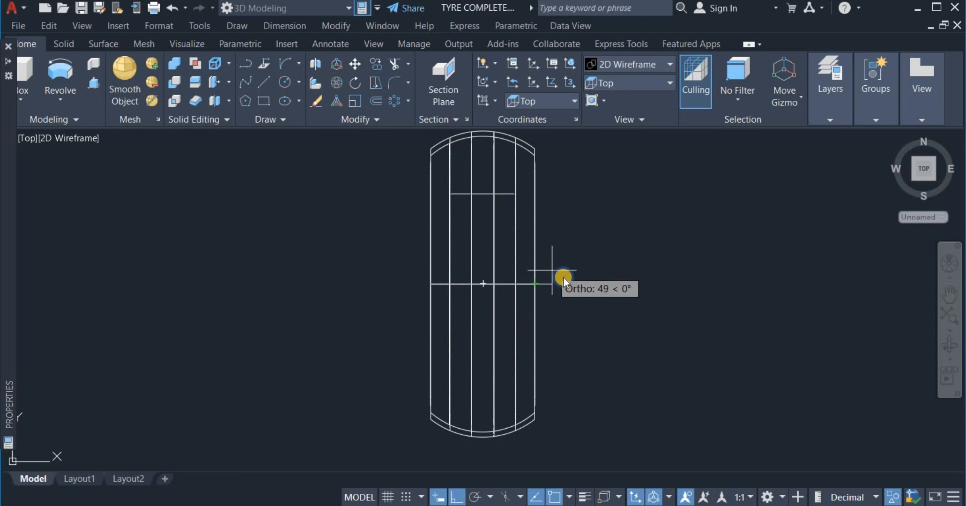
right_click(571, 279)
click(574, 281)
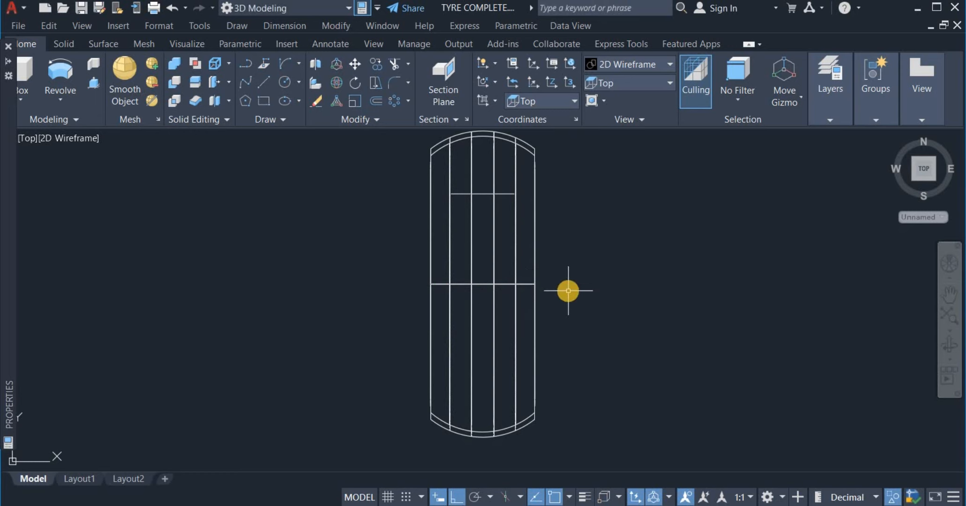
- Move the new horizontal line into the empty space to the left of the tread ring
click(515, 284)
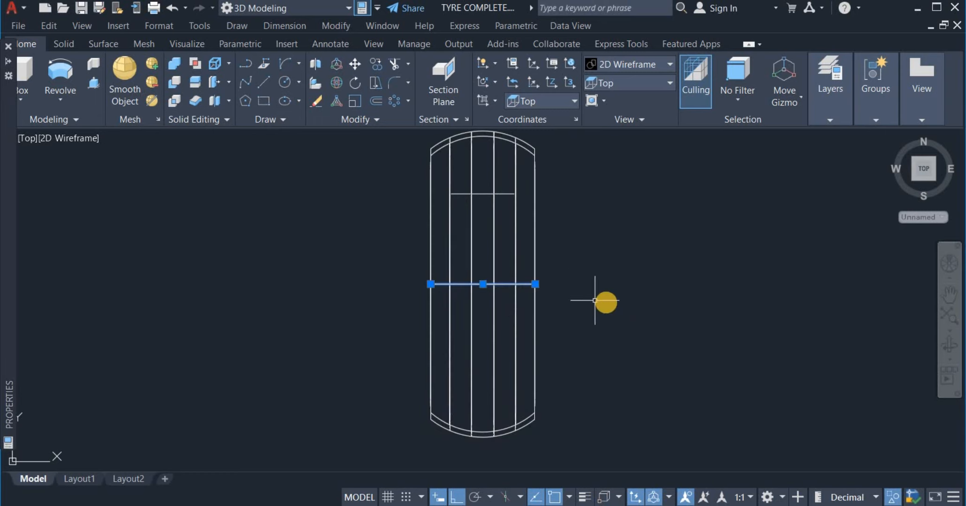
right_drag(427, 303, 373, 309)
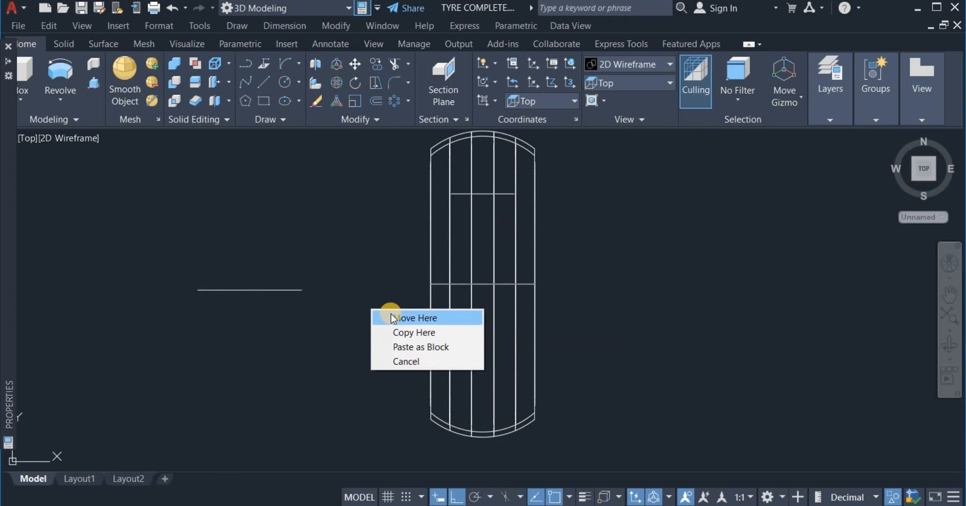
click(391, 314)
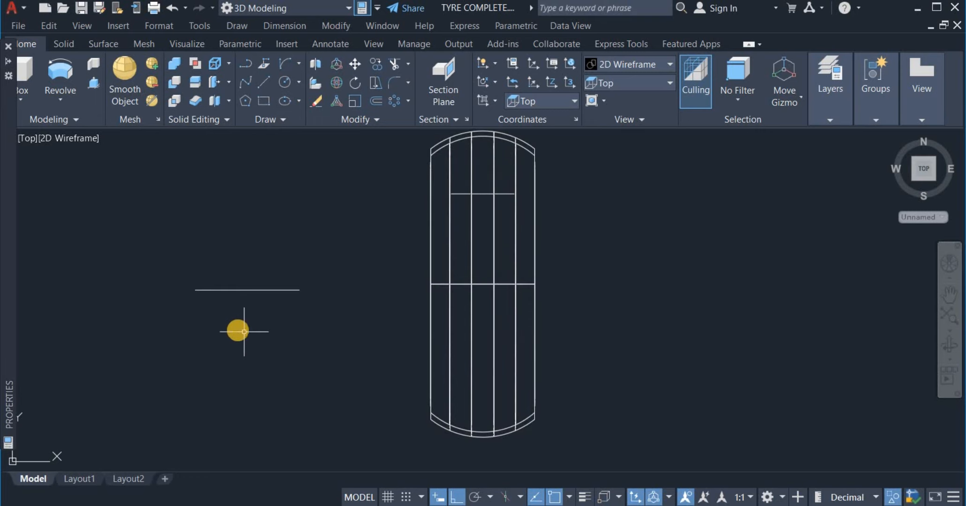
- Draw a rectangle about 292 wide and 100 high downward from the left end of the moved line
click(262, 101)
click(195, 290)
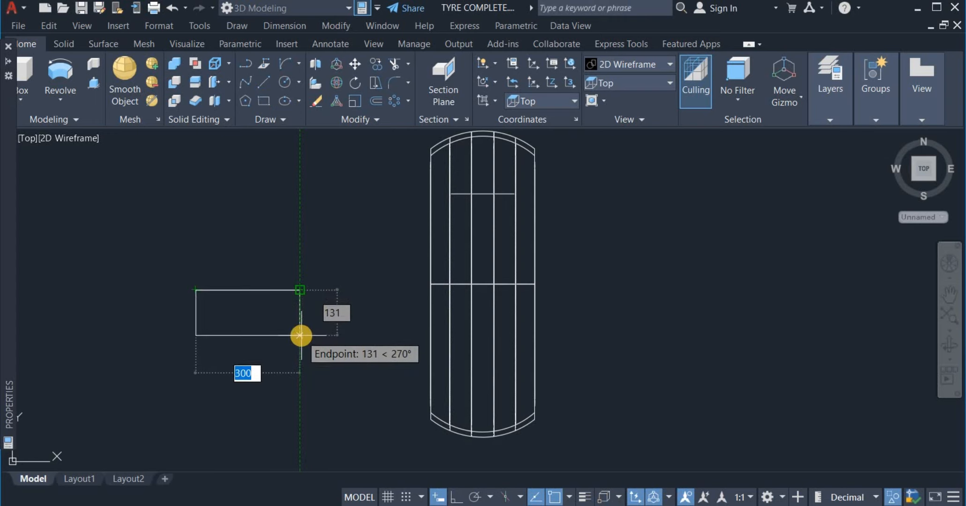
key(Tab)
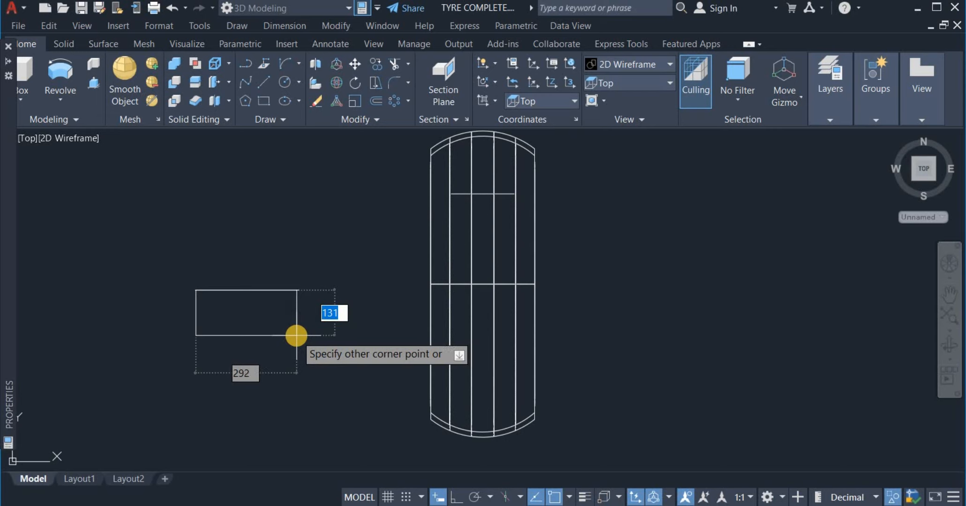
text(1)
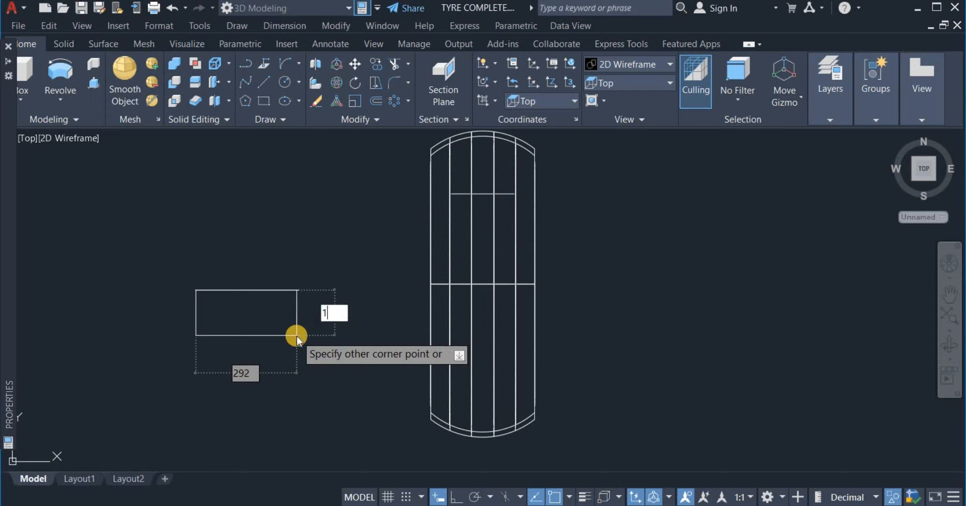
text(00)
key(Return)
- Draw a vertical centre line between the midpoints of the rectangle's upper and lower sides
click(265, 83)
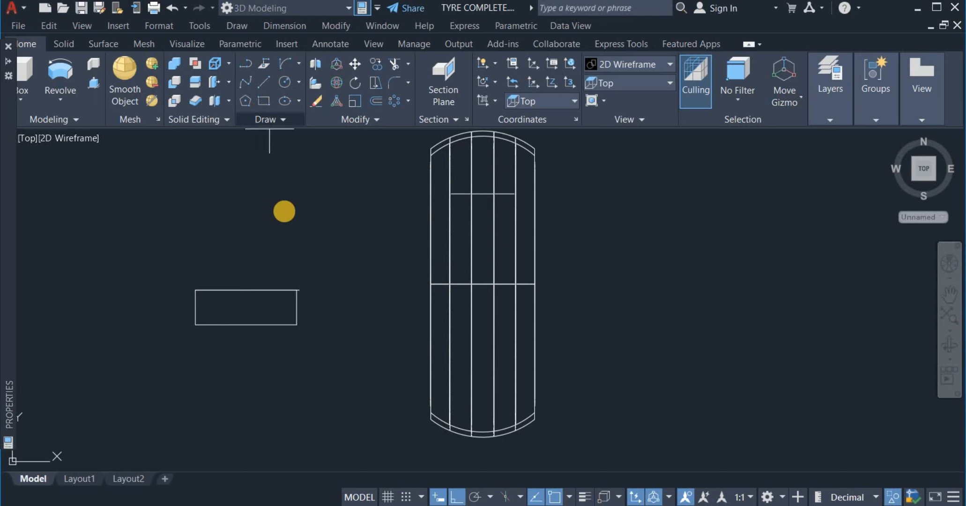
click(246, 290)
click(247, 324)
right_click(262, 253)
click(286, 262)
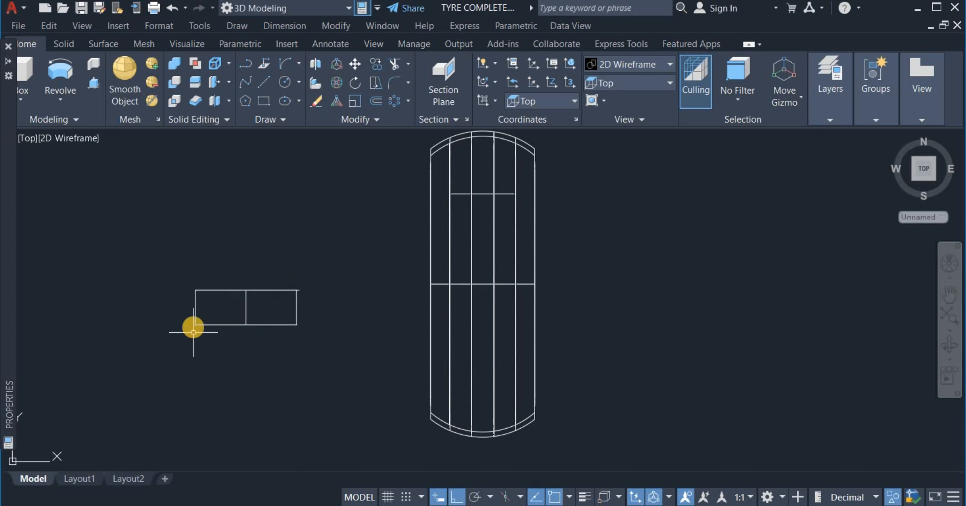
- Offset the rectangle's vertical centre line by 10 to both sides
scroll(199, 325, up, 6)
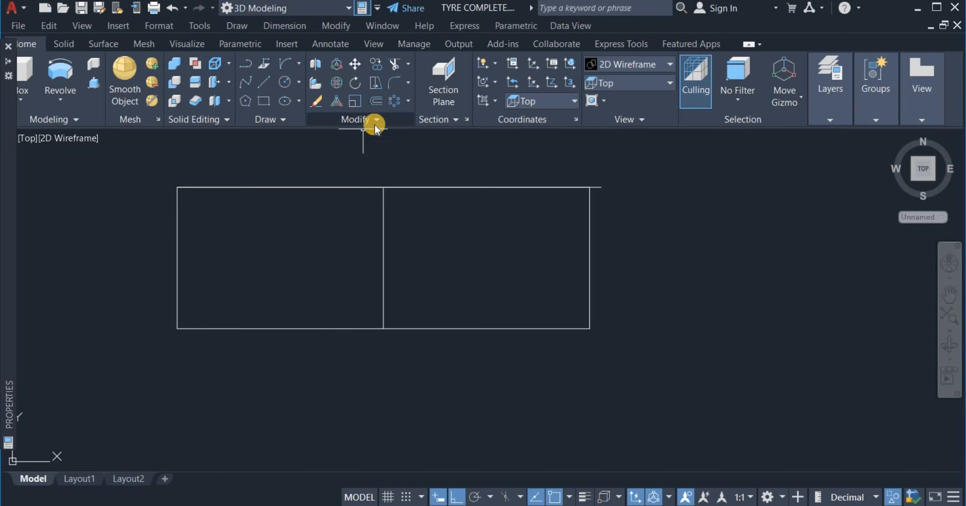
click(376, 100)
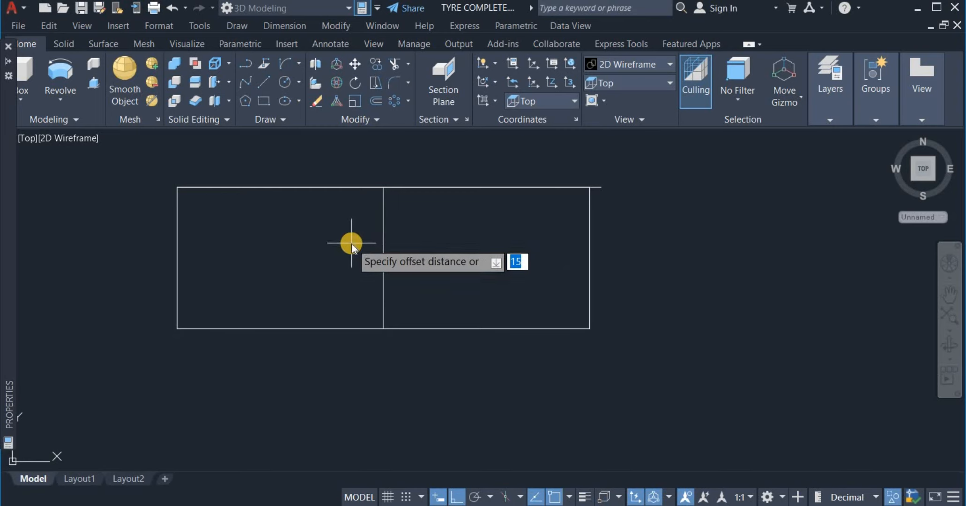
text(10)
key(Return)
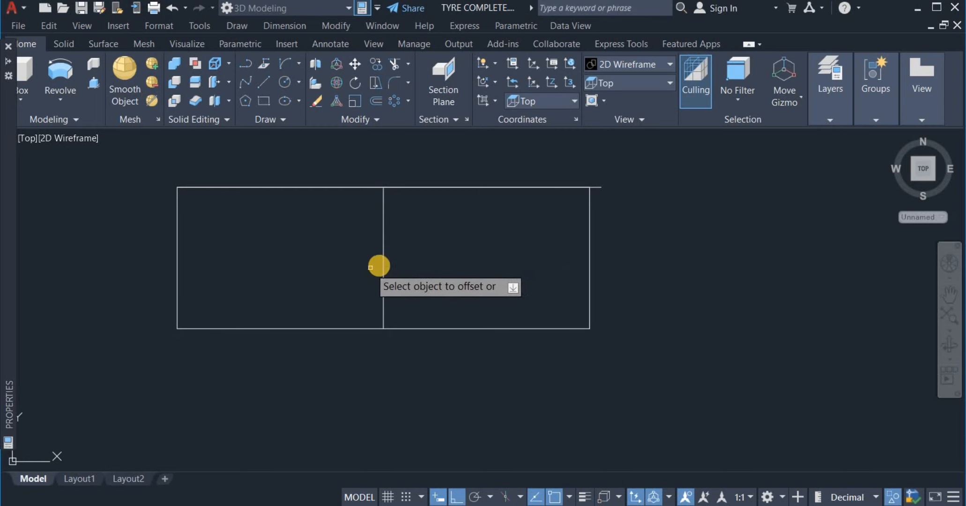
click(384, 259)
click(409, 257)
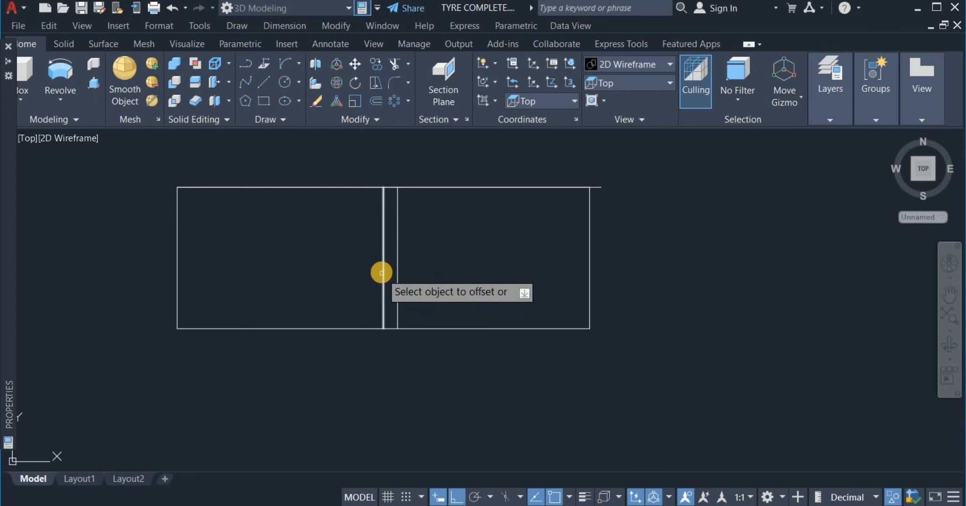
click(382, 274)
click(366, 274)
right_click(426, 250)
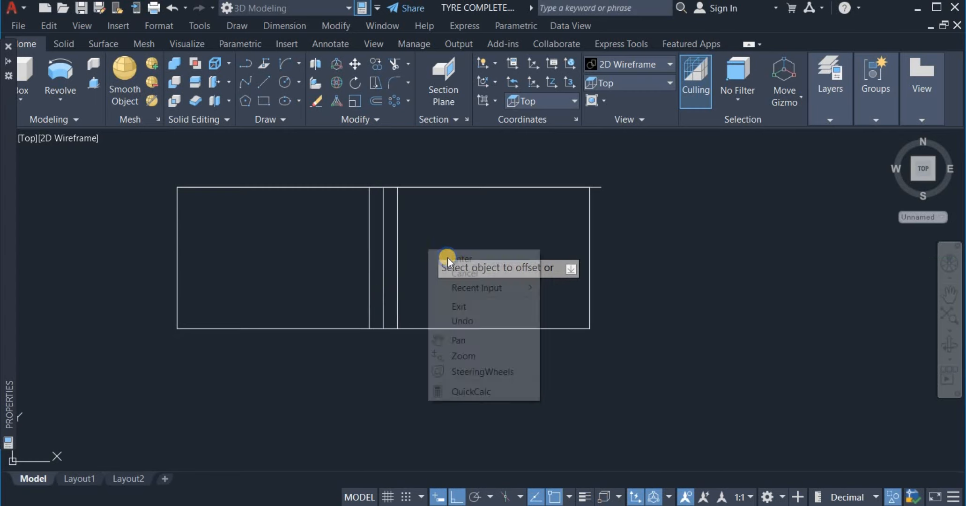
click(453, 256)
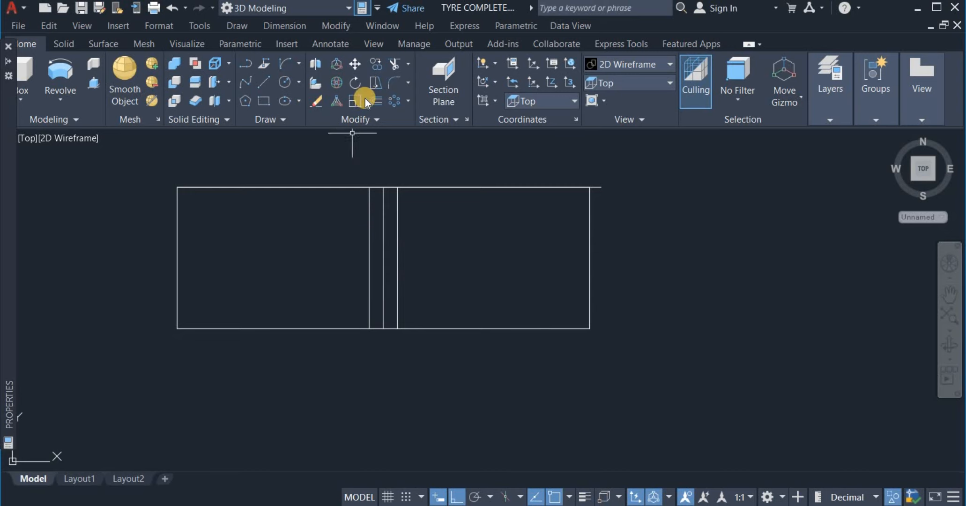
- Trim the rectangle's upper and lower sides between the two offset lines, leaving a gap around the centre line
click(374, 177)
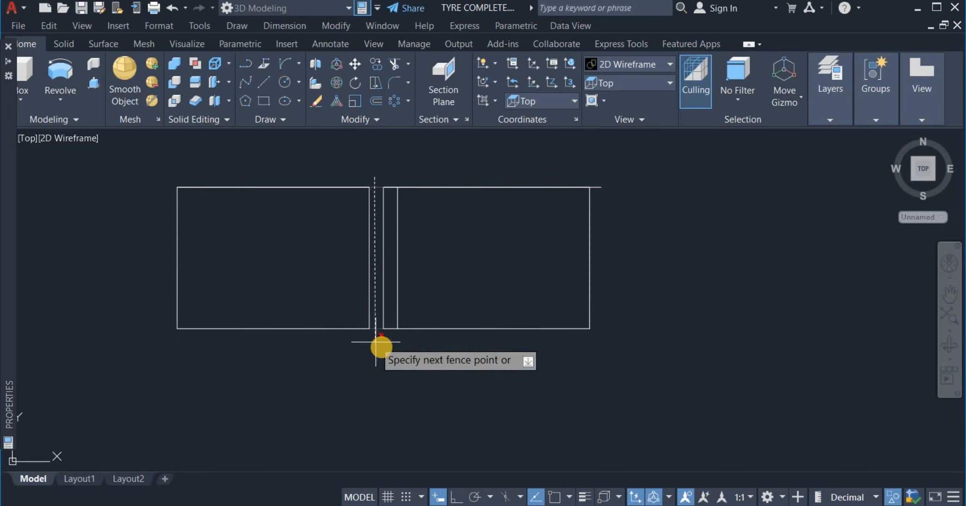
click(391, 176)
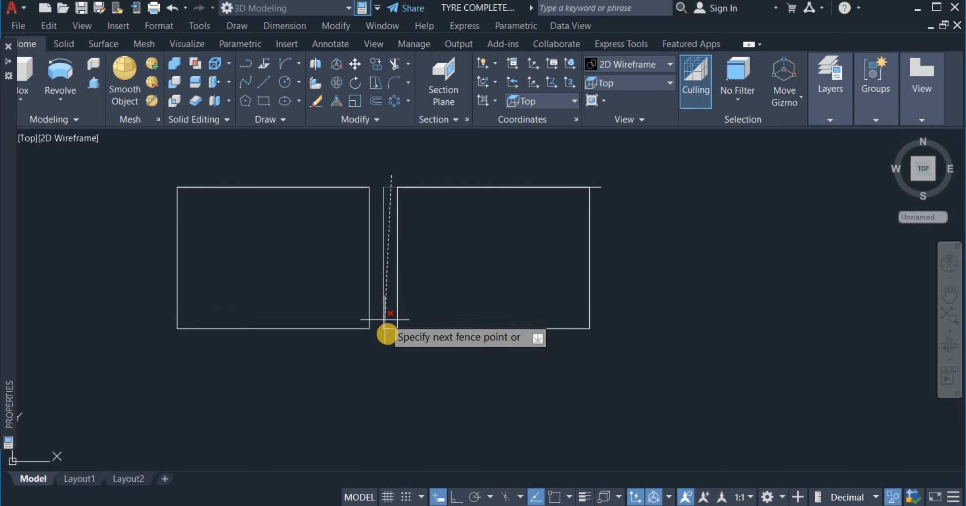
key(Return)
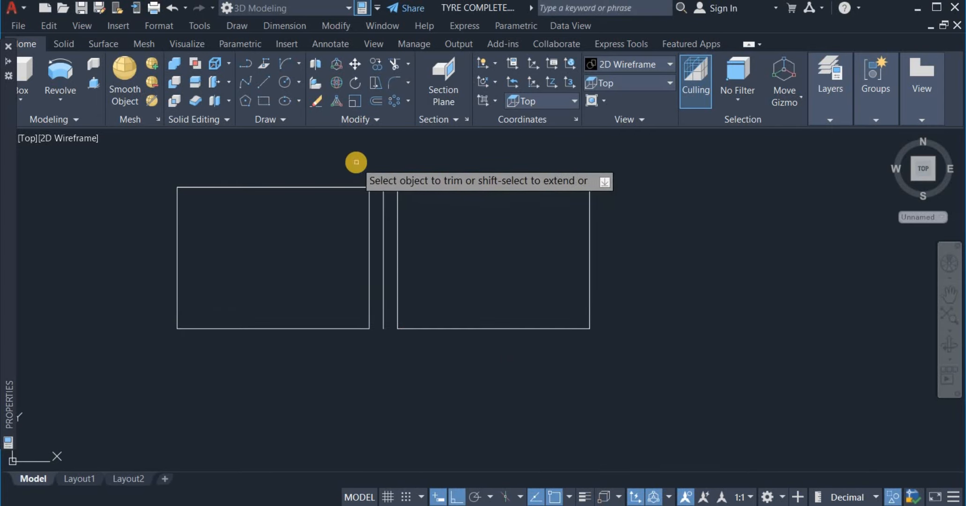
right_click(357, 169)
click(385, 174)
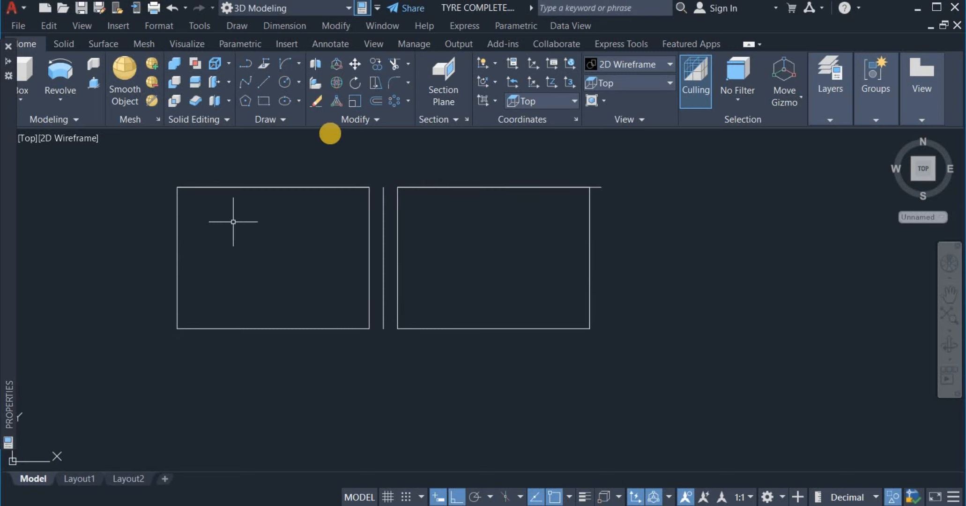
- Draw a vertical line between the midpoints of the left block's upper and lower sides
click(264, 84)
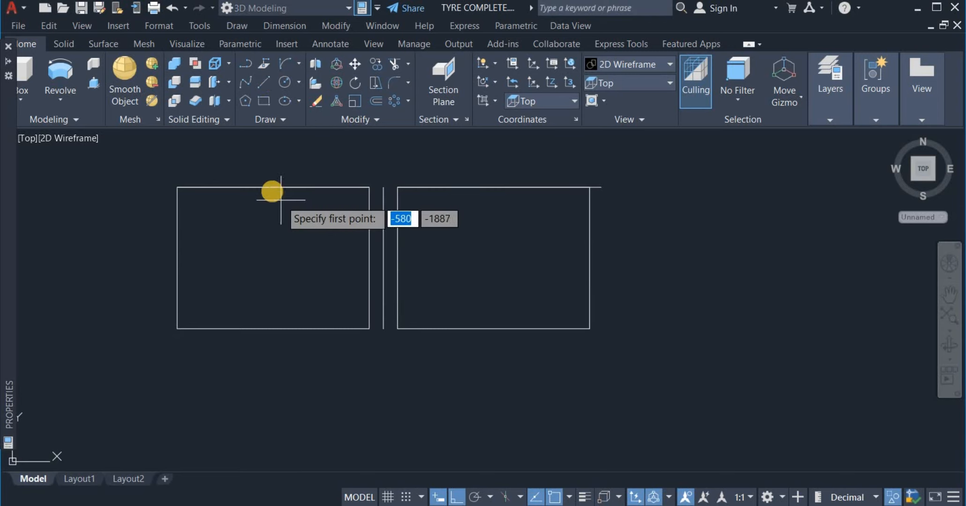
click(272, 186)
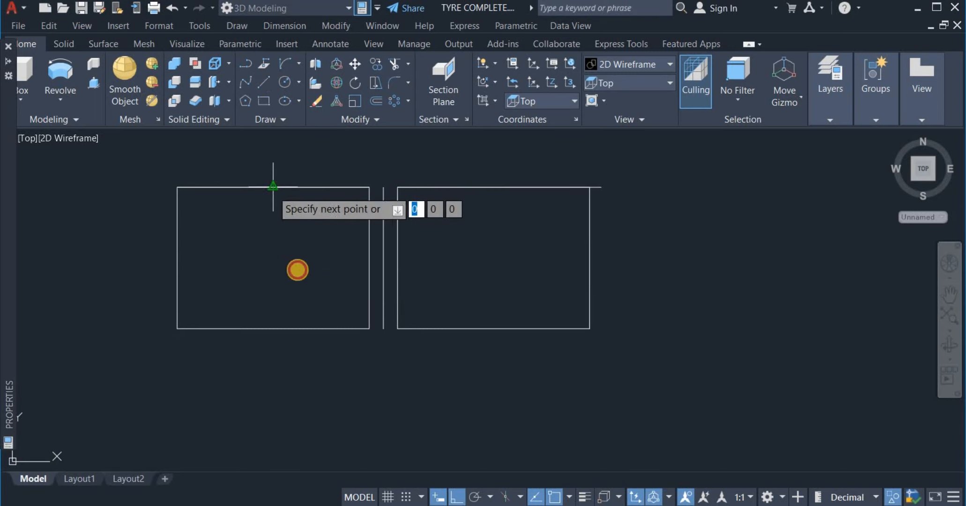
click(272, 329)
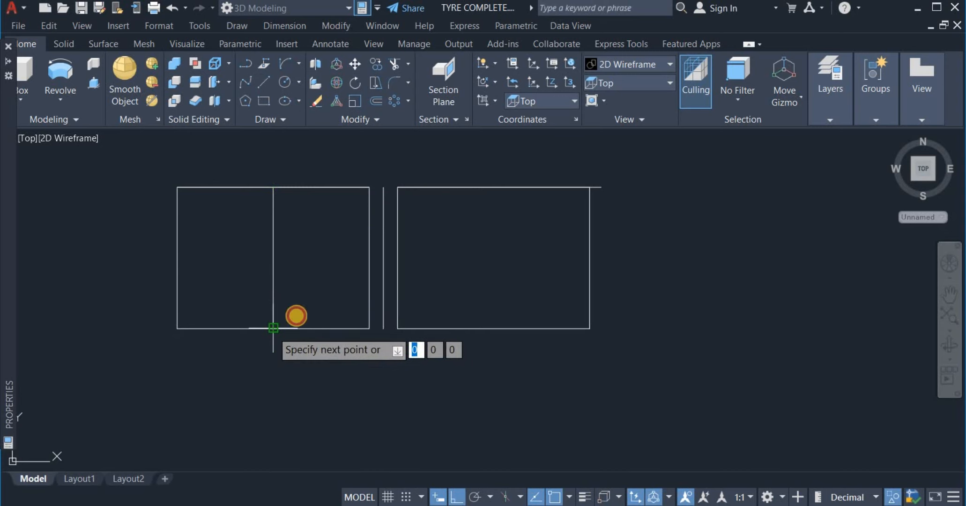
right_click(311, 285)
click(325, 293)
- Offset the left block's vertical midline by 10 to both sides
right_click(322, 262)
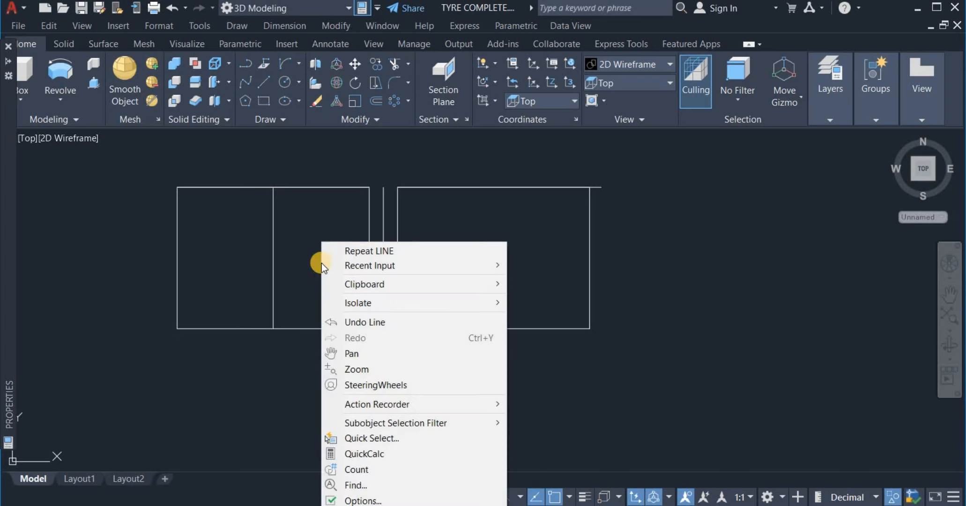
click(312, 234)
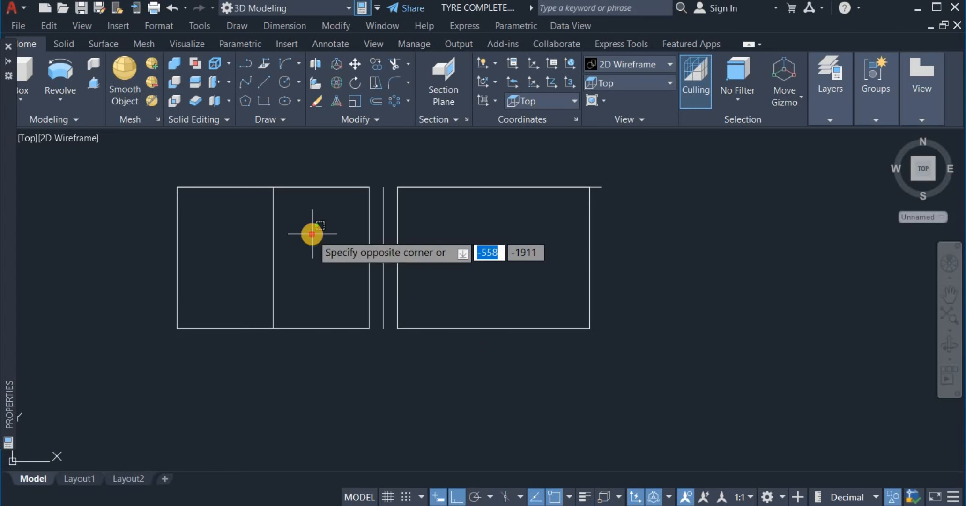
click(312, 234)
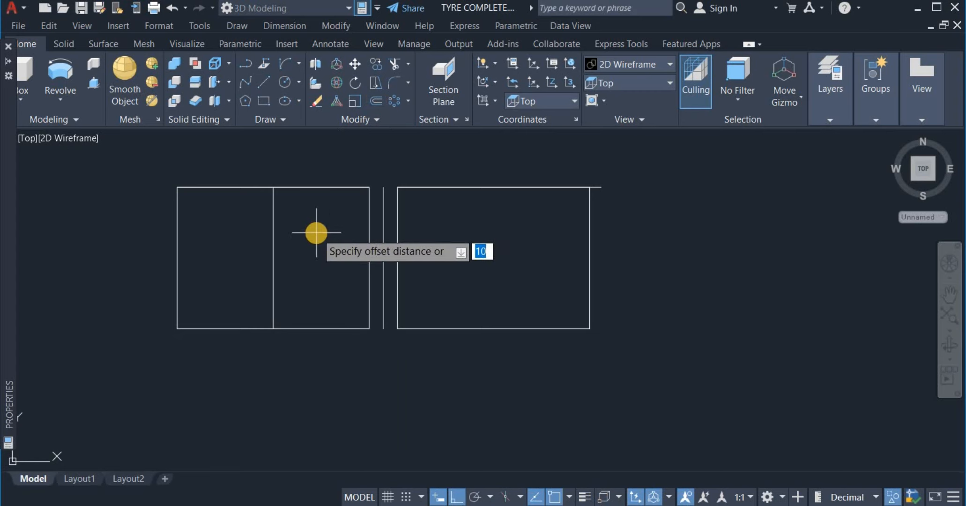
right_click(318, 236)
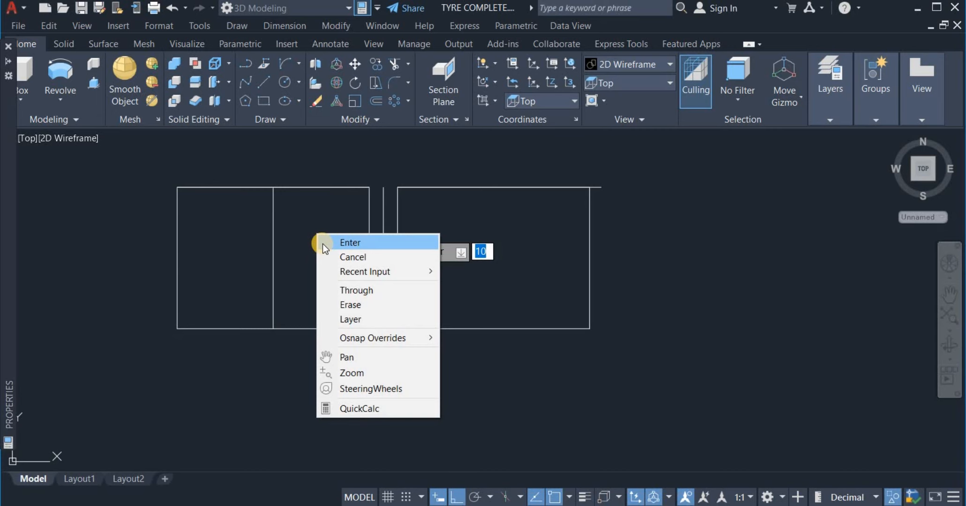
click(323, 244)
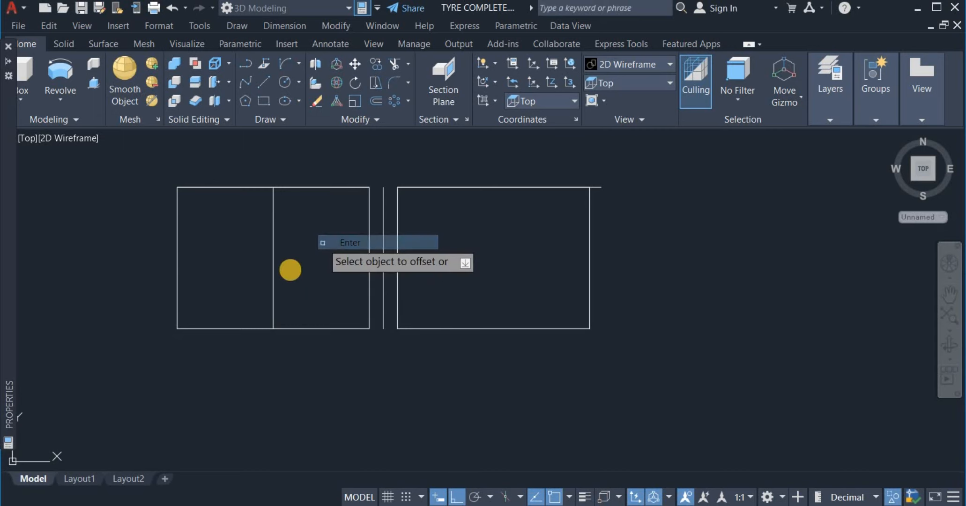
click(272, 278)
click(301, 276)
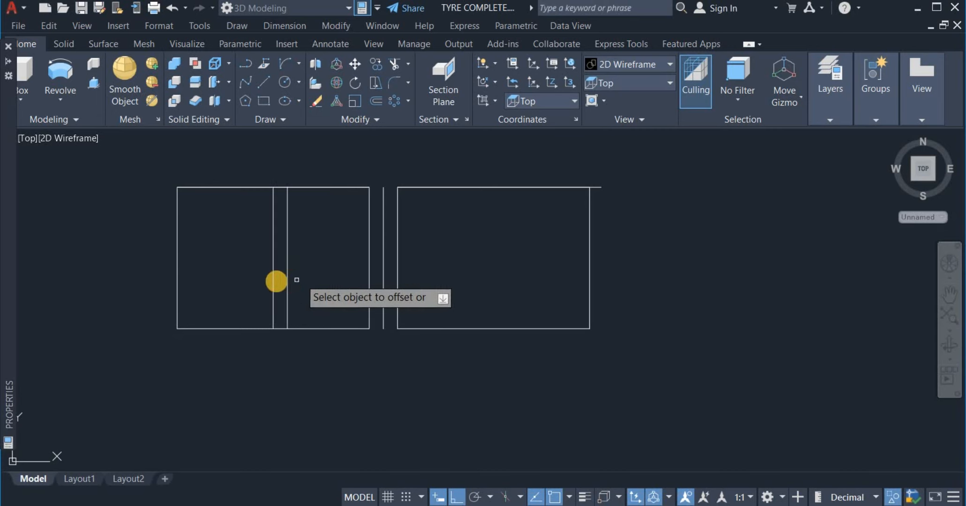
click(271, 283)
click(241, 283)
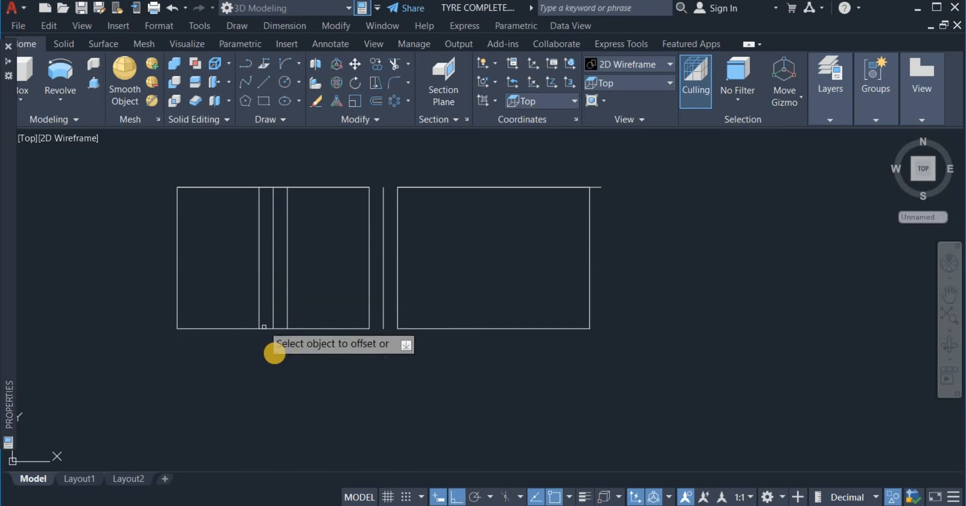
right_click(282, 351)
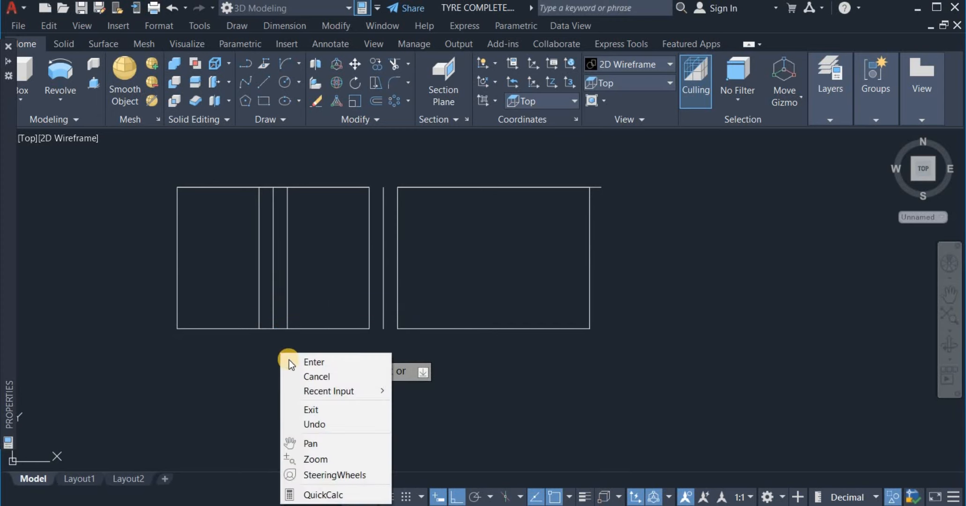
click(304, 361)
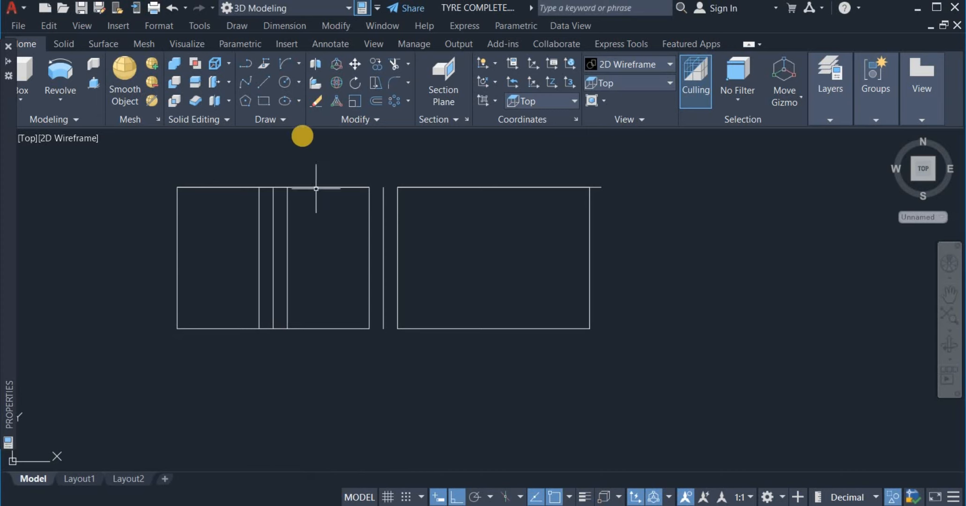
- Trim the left block's upper and lower sides between its offset lines, splitting it into two narrower blocks
click(387, 68)
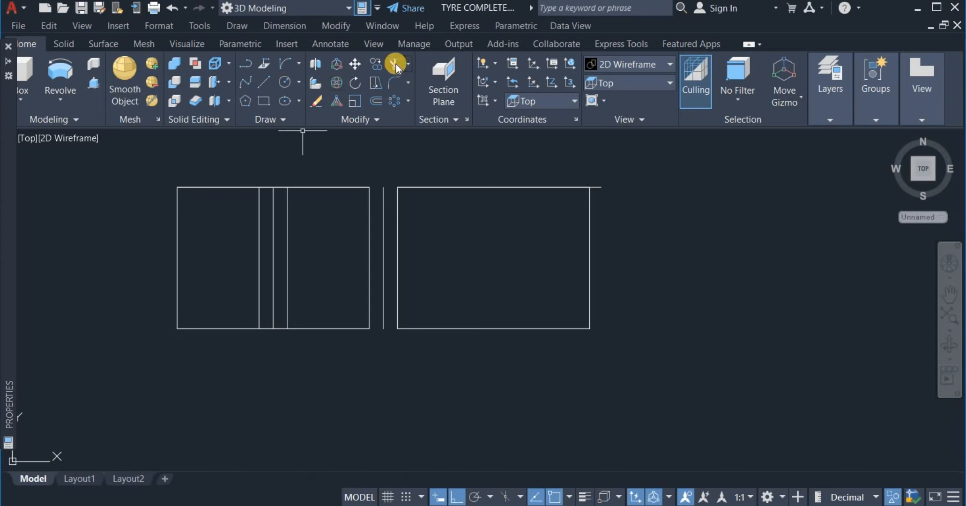
click(263, 181)
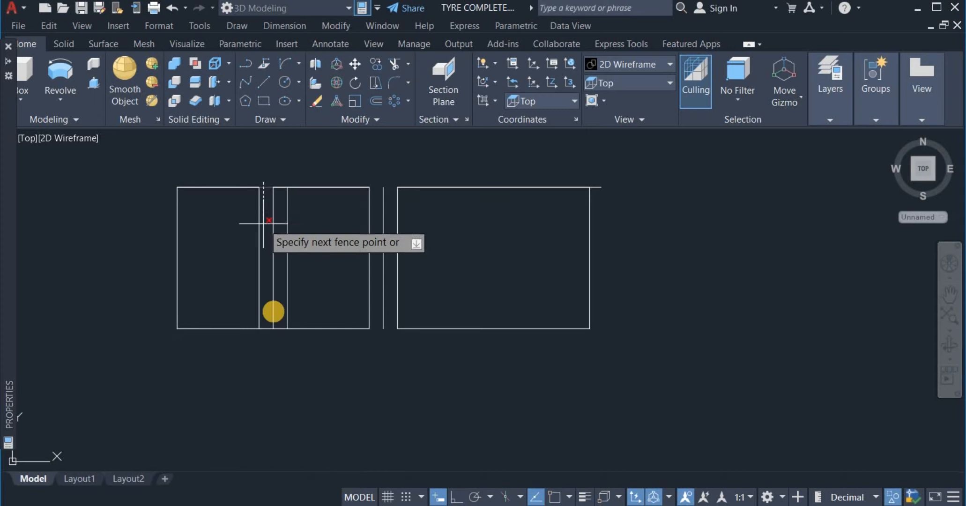
click(263, 353)
key(Return)
click(284, 172)
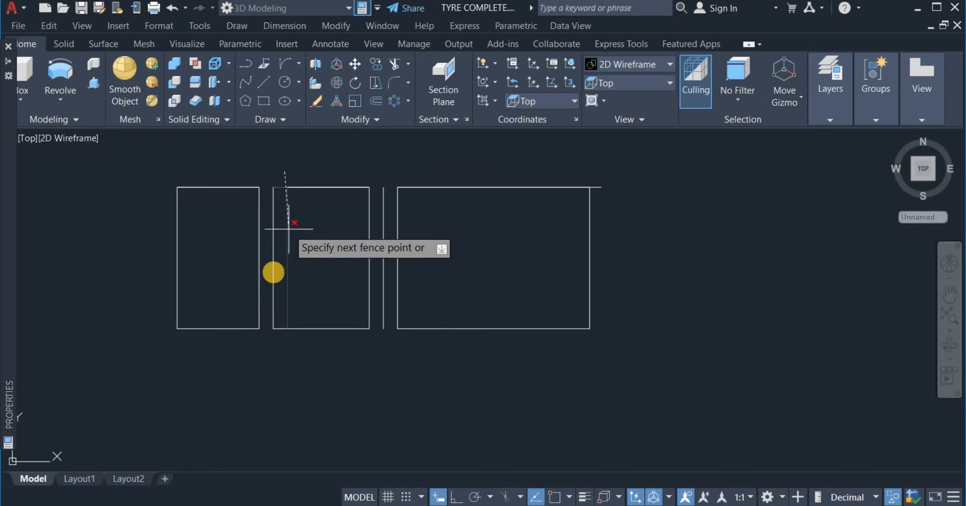
click(280, 349)
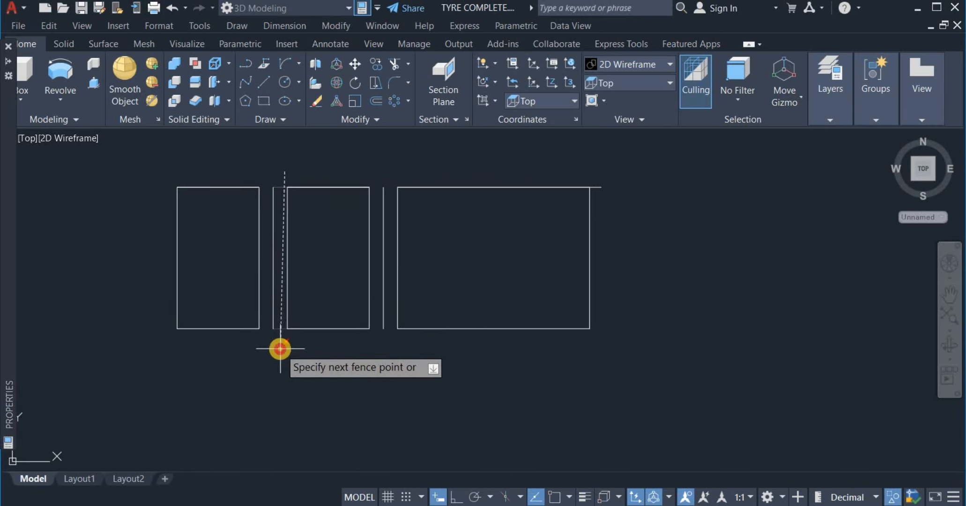
key(Return)
right_click(353, 372)
click(390, 201)
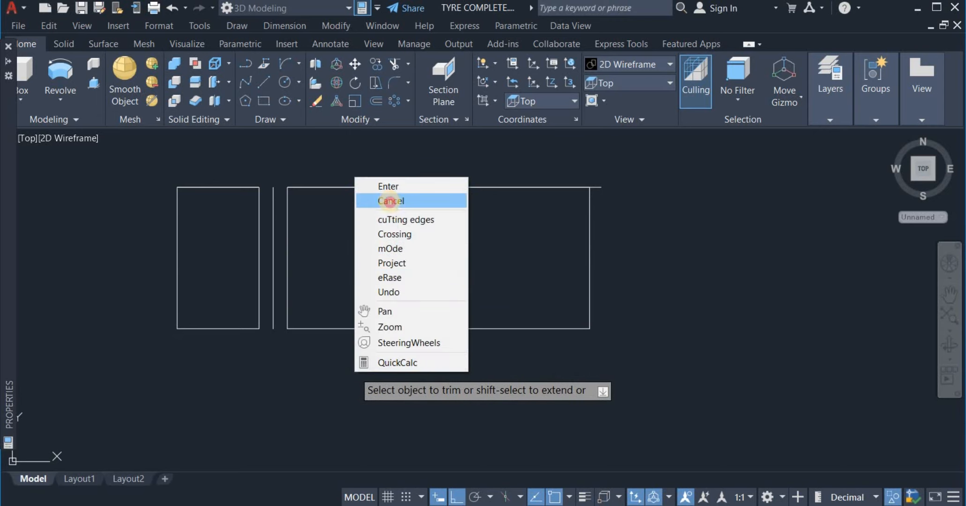
- Draw a horizontal line across the leftmost block between the midpoints of its vertical sides
click(263, 83)
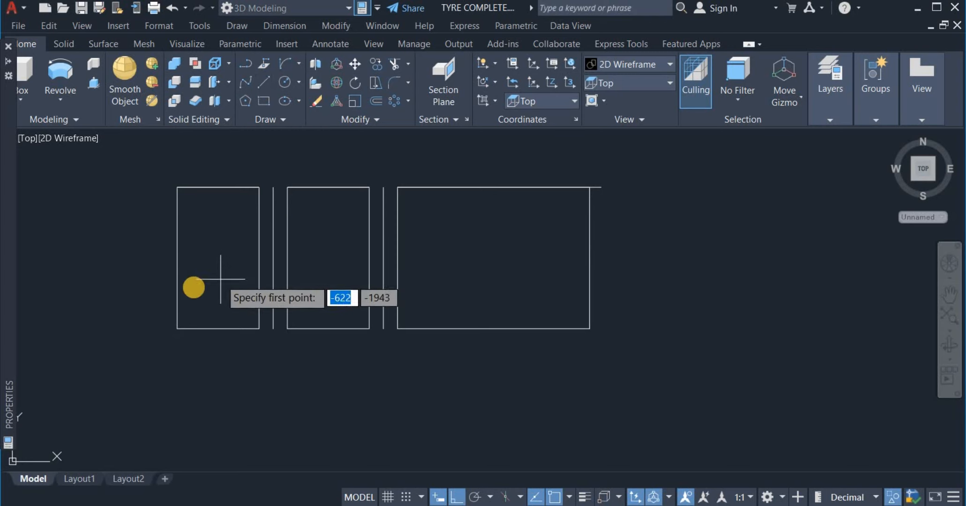
click(177, 257)
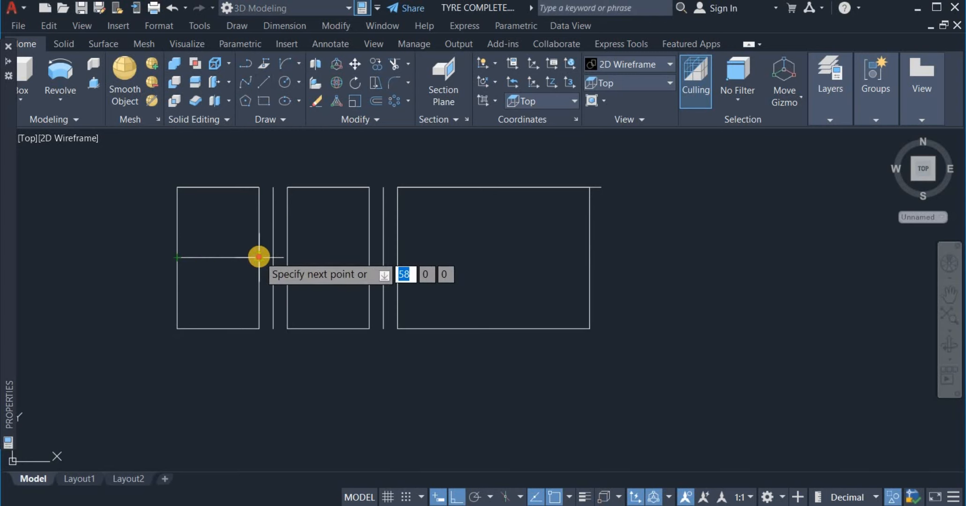
right_click(233, 239)
click(246, 249)
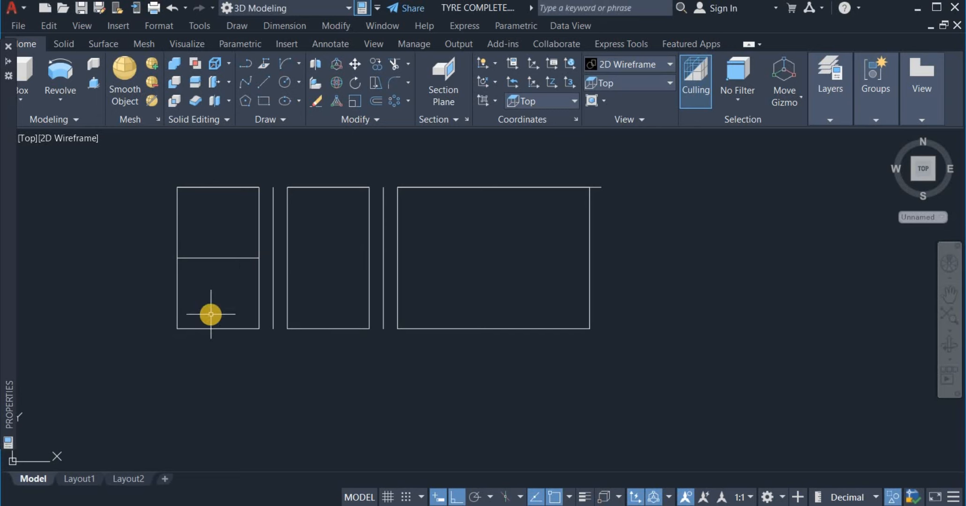
- Draw a diagonal line from the leftmost block's upper-right corner to the midpoint of its left side
click(261, 84)
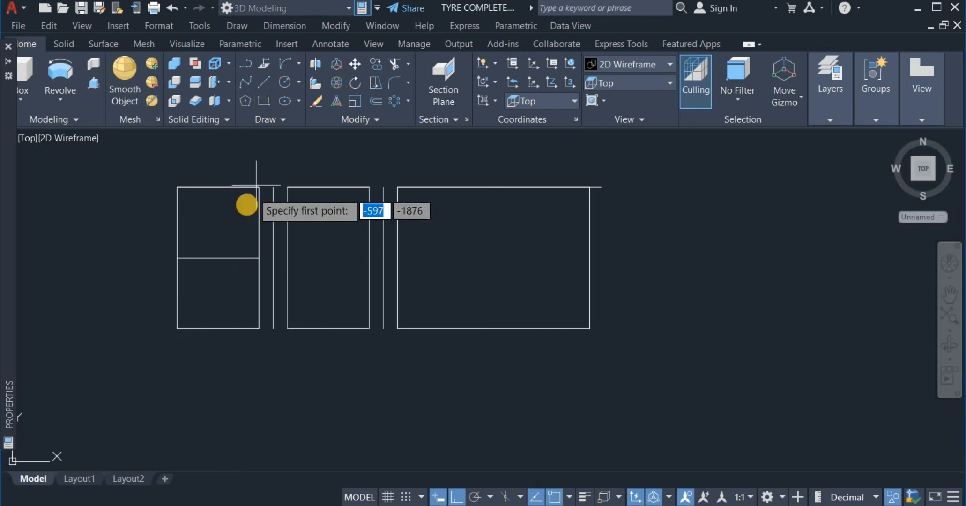
click(259, 187)
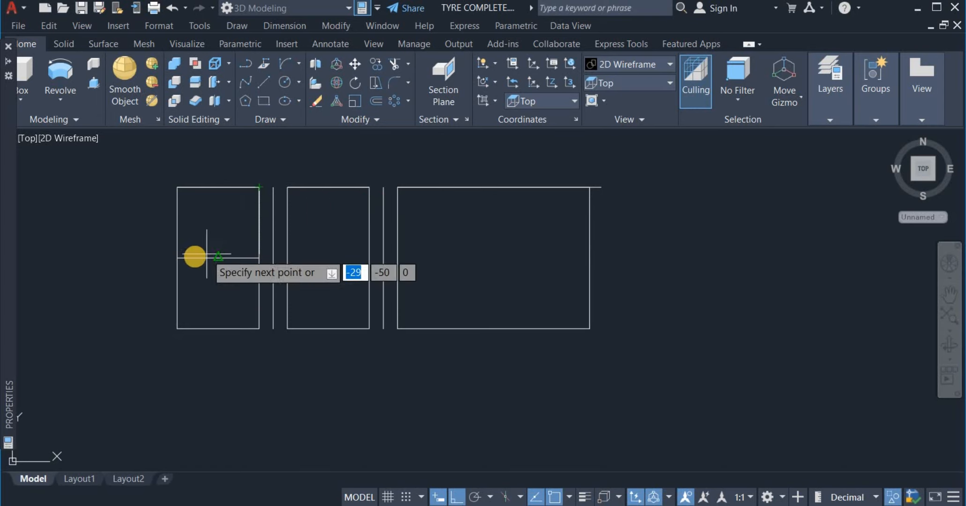
click(177, 257)
right_click(253, 171)
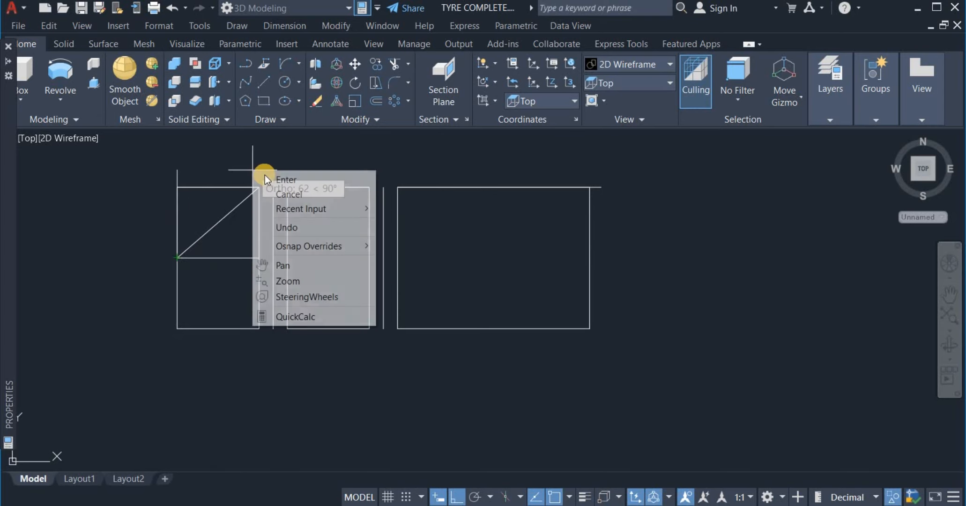
click(267, 179)
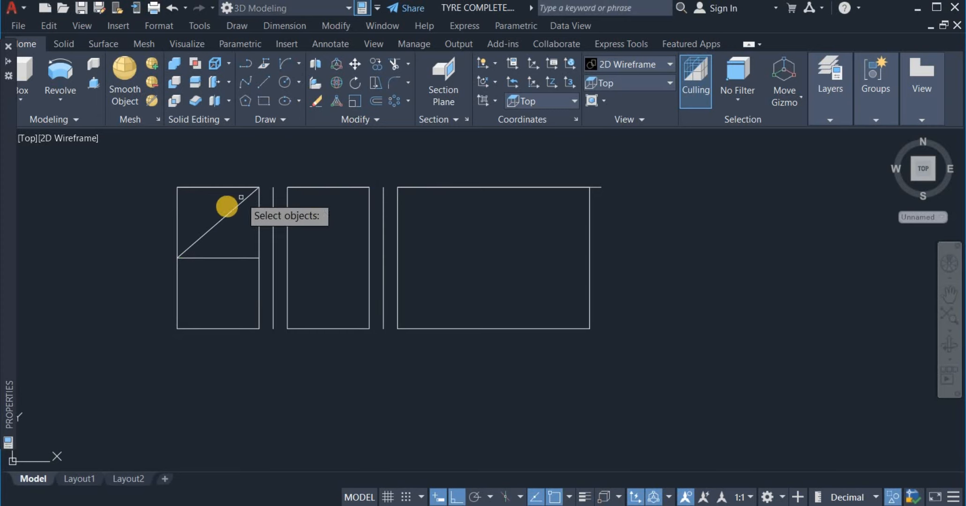
- Move the leftmost block's diagonal line by its upper end to the midpoint of the block's upper side
click(221, 219)
right_click(247, 245)
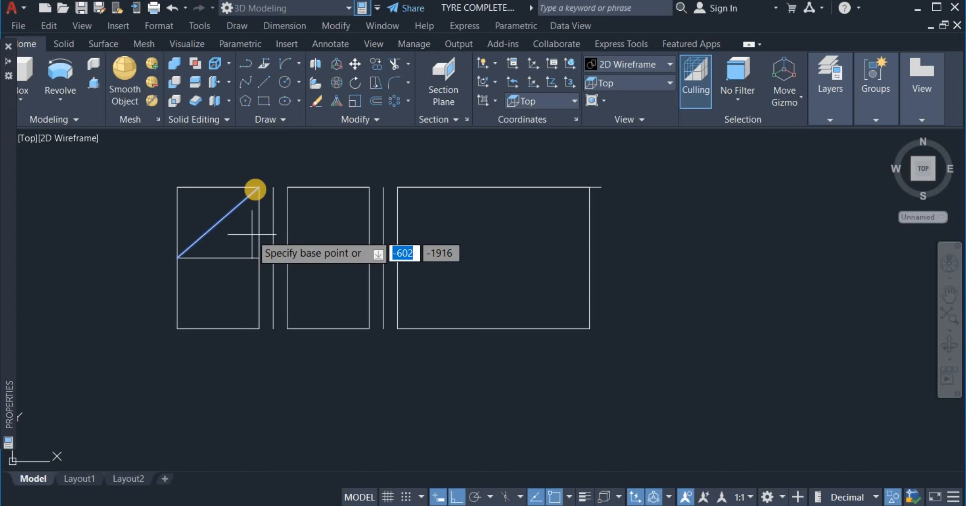
click(258, 188)
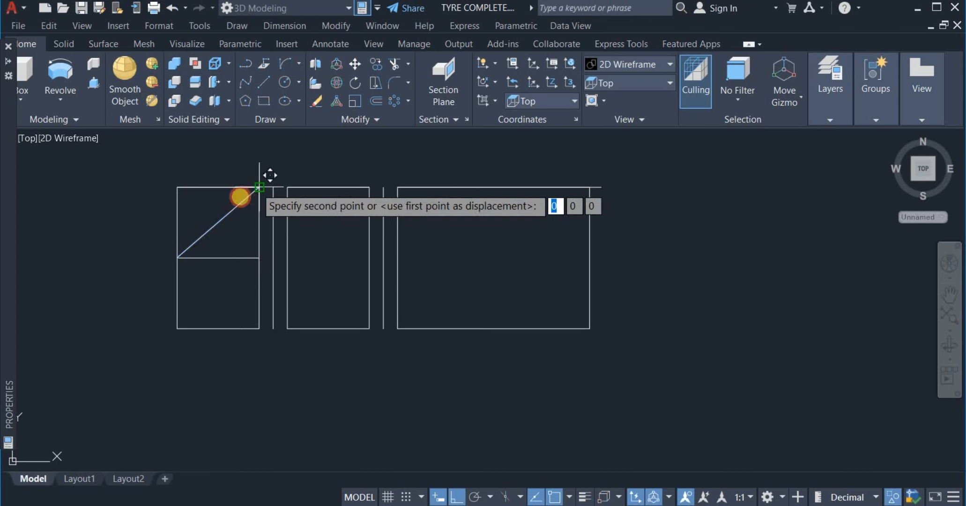
click(236, 177)
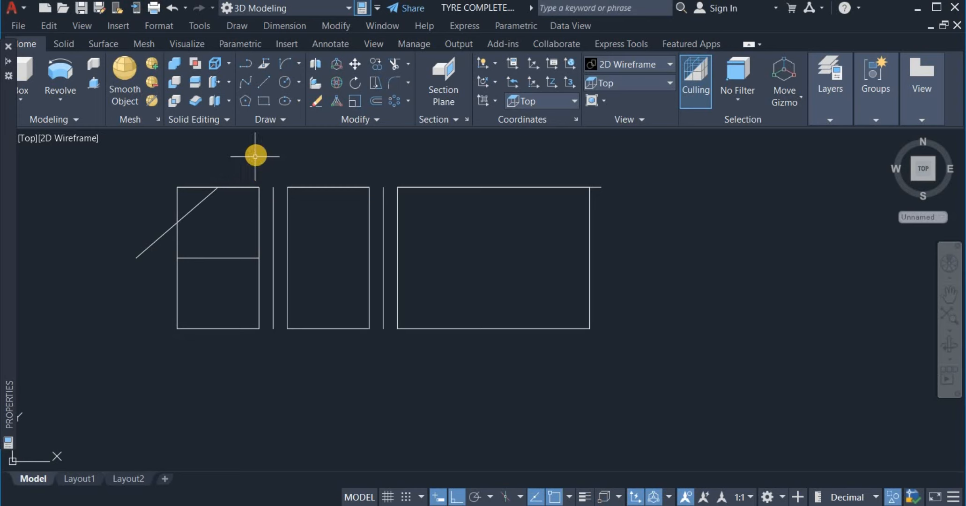
- Copy the diagonal line from its upper end to the leftmost block's upper-right corner
click(377, 63)
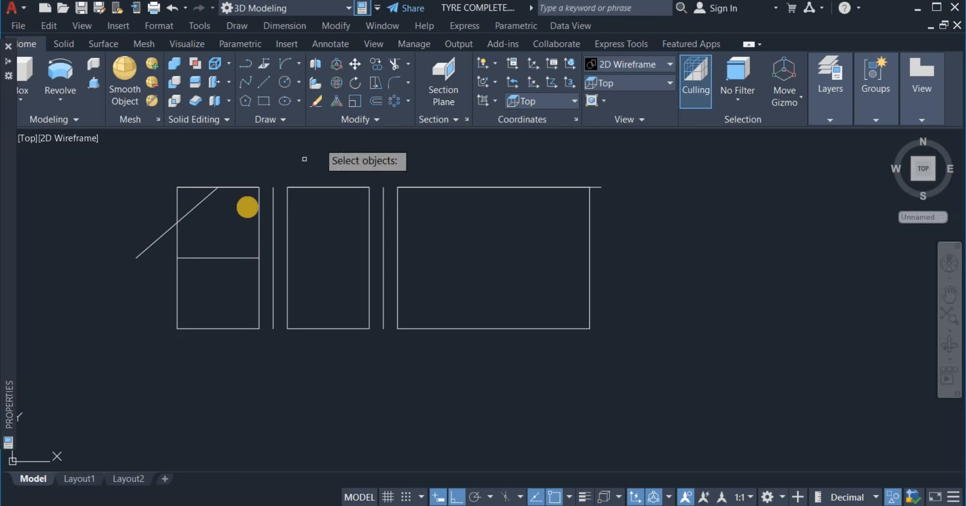
click(196, 207)
key(Return)
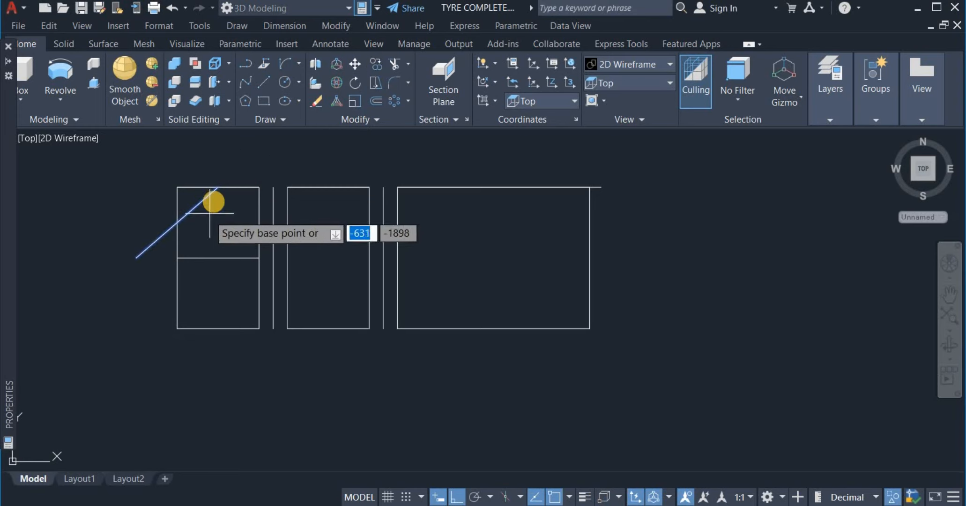
click(218, 187)
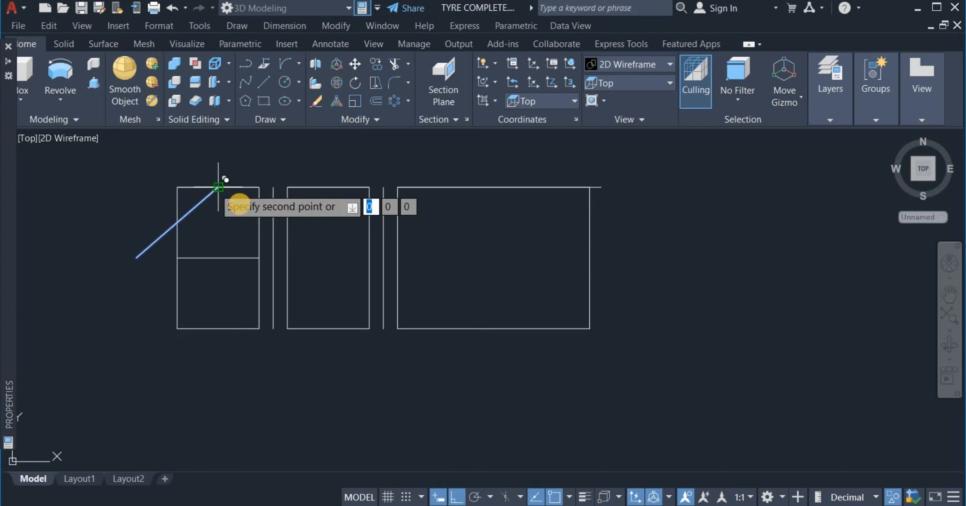
click(259, 187)
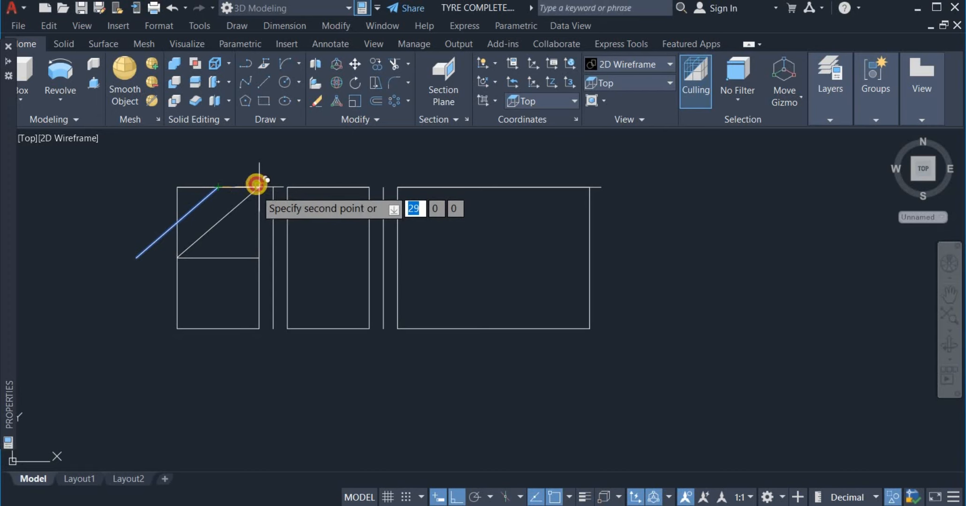
right_click(260, 173)
click(292, 182)
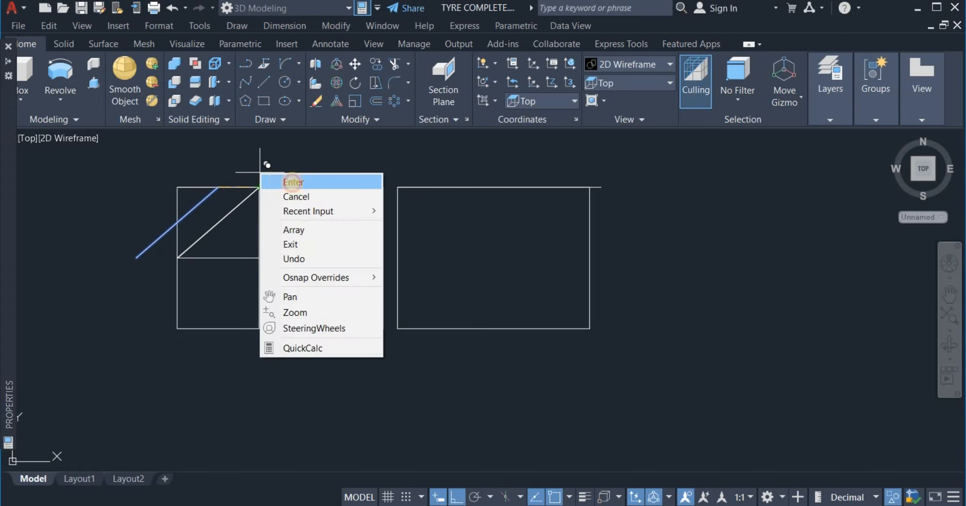
click(296, 185)
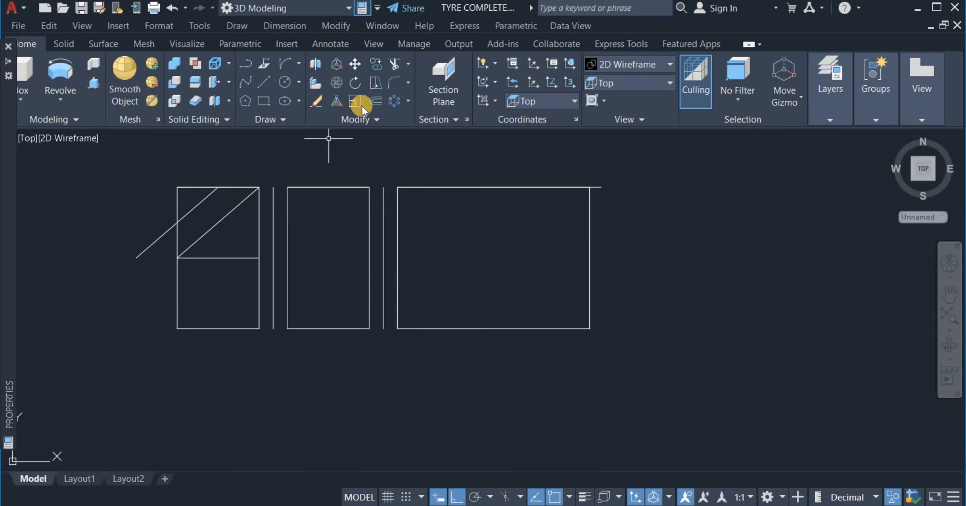
- Copy the two chevron line pairs from the leftmost block's upper half into its lower half, starting at the horizontal midline
click(380, 62)
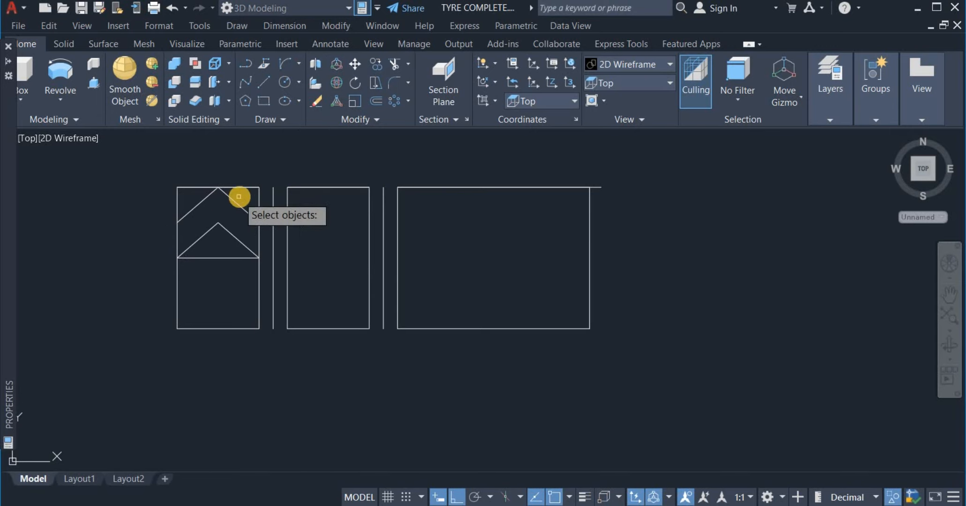
click(249, 188)
click(198, 206)
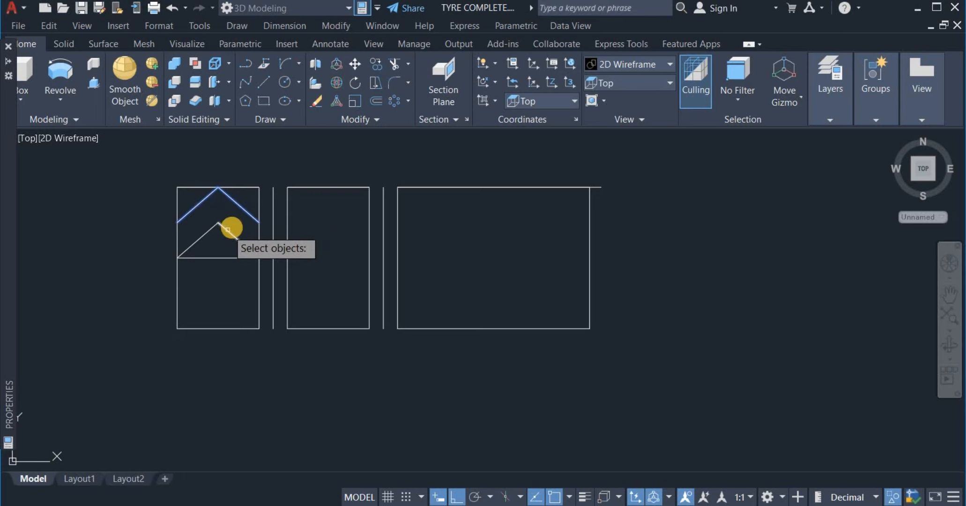
click(233, 228)
click(204, 231)
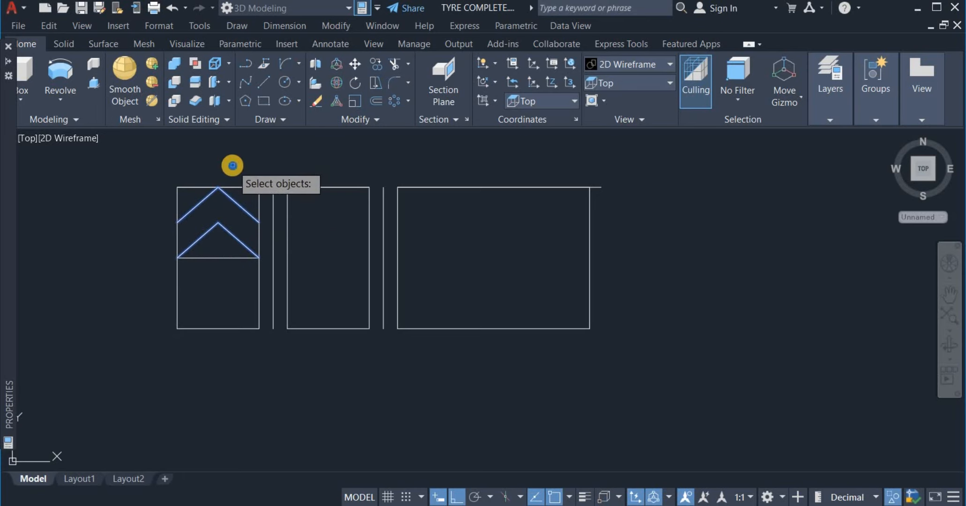
right_click(233, 166)
click(218, 188)
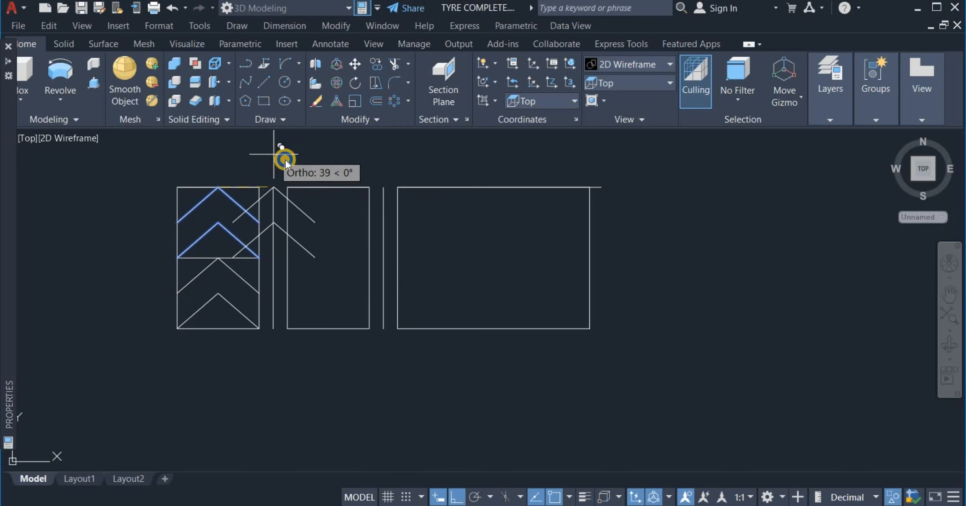
right_click(274, 154)
click(296, 165)
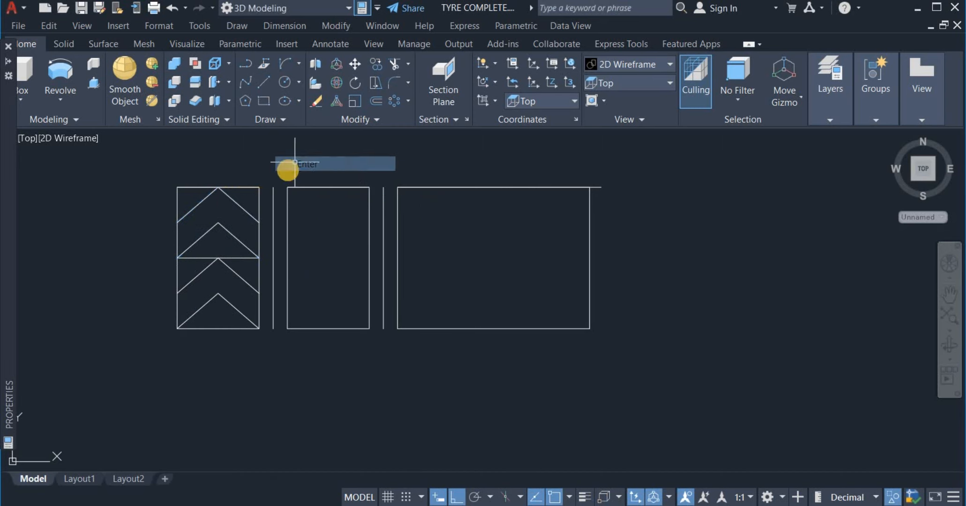
- Trim the leftmost block's upper side and the vertical side segments above the uppermost chevron line
click(392, 65)
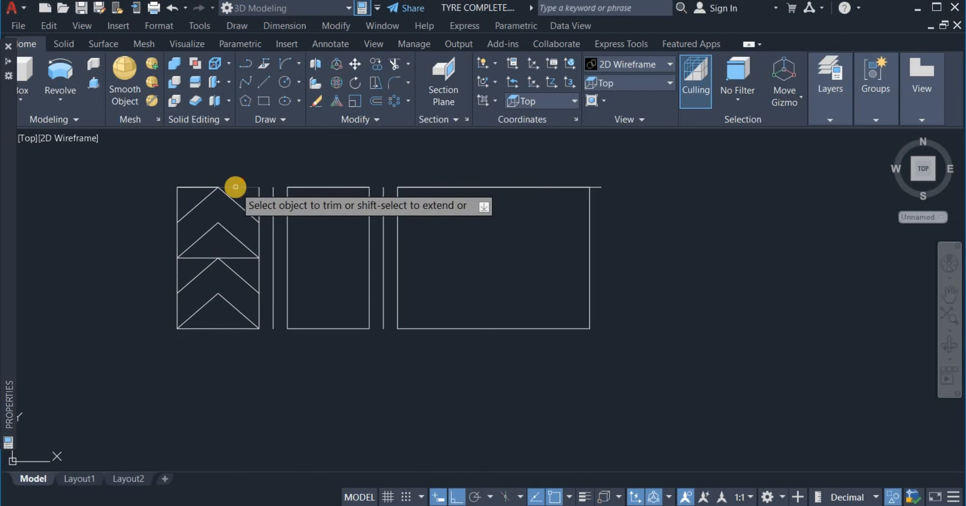
click(201, 191)
click(166, 205)
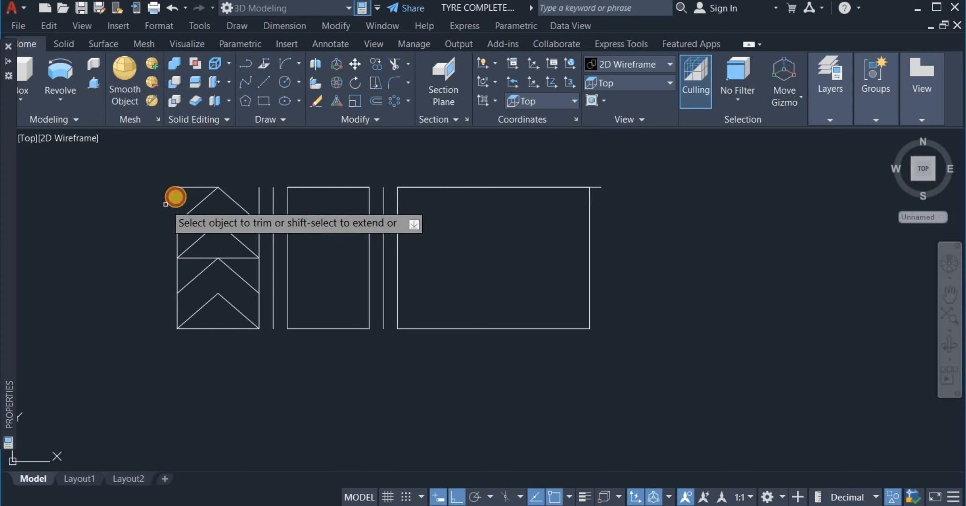
click(188, 182)
click(189, 182)
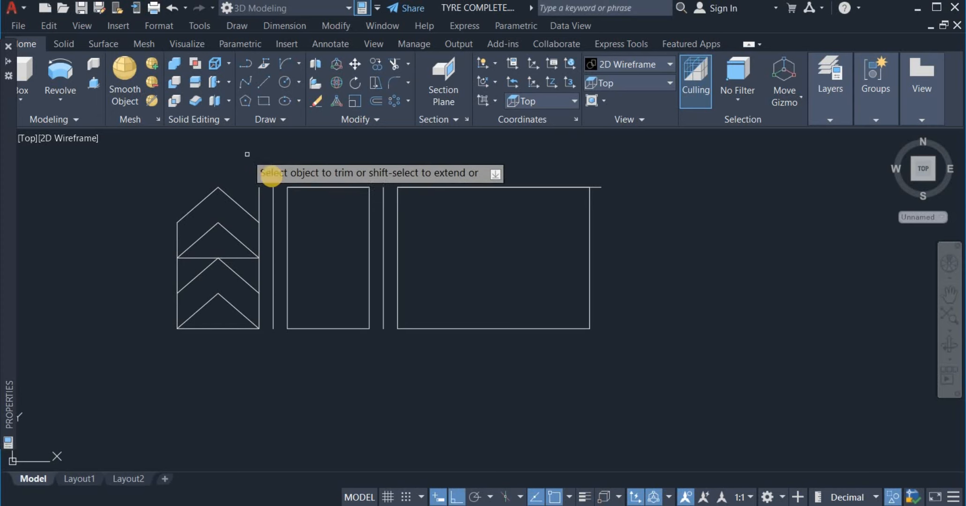
click(263, 206)
click(239, 186)
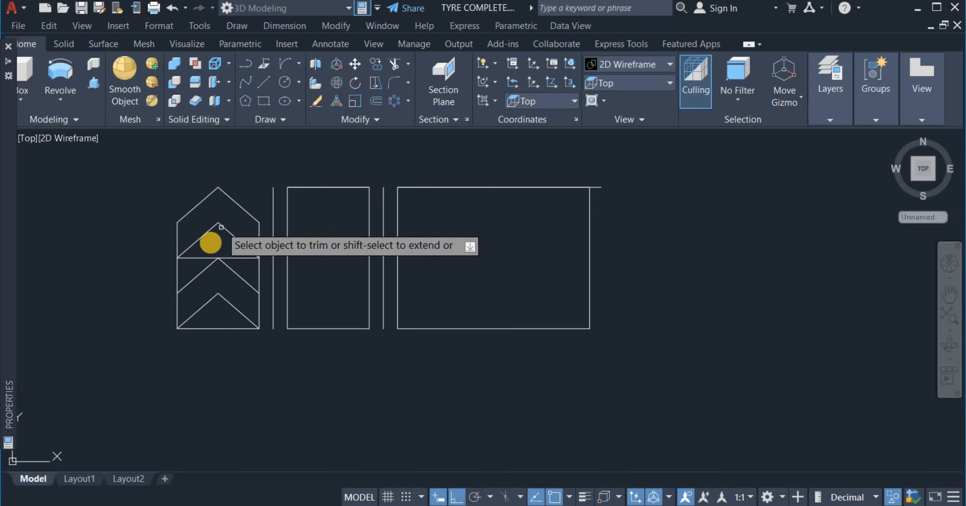
- Trim away both halves of the horizontal midline across the leftmost block
click(204, 255)
click(230, 247)
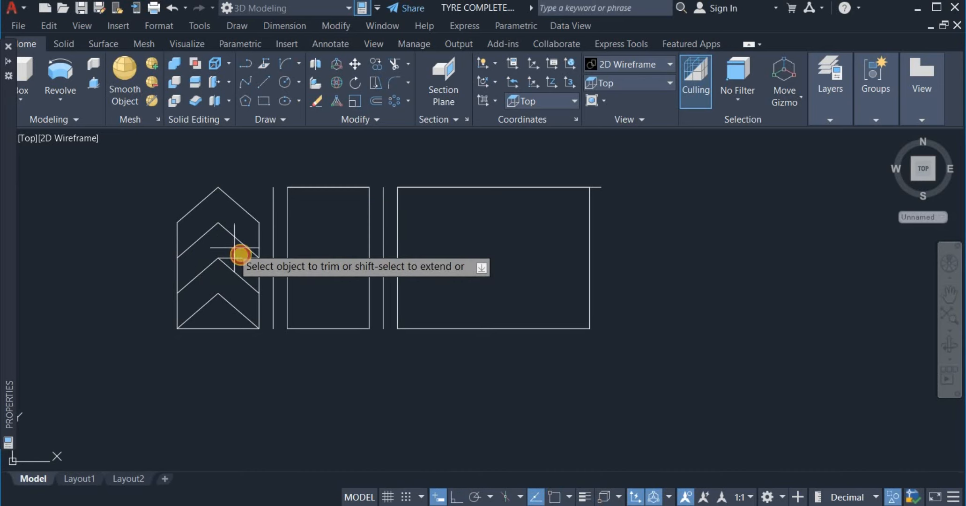
click(239, 257)
click(230, 261)
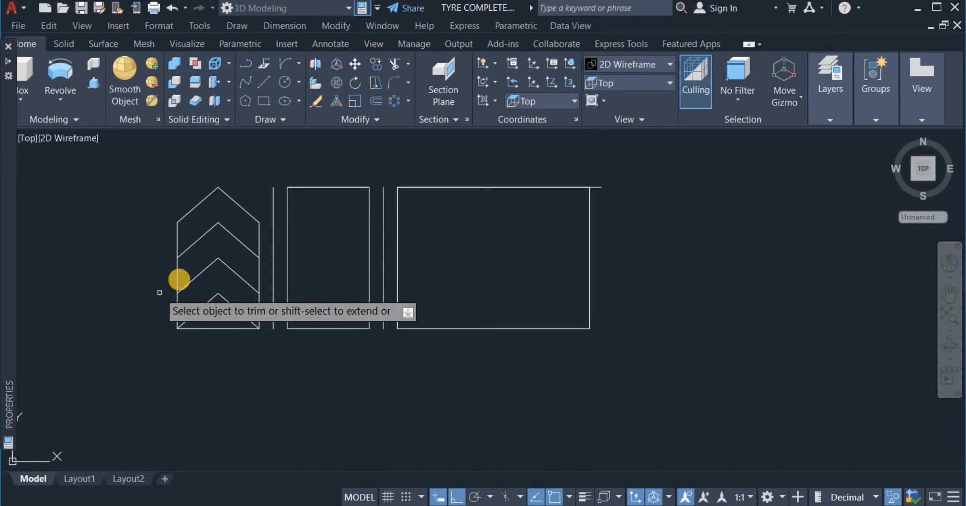
- Trim the vertical side segments between the two chevron bands and the leftmost block's lower side
click(191, 268)
click(149, 267)
click(265, 273)
click(238, 263)
click(225, 329)
click(217, 345)
right_click(218, 346)
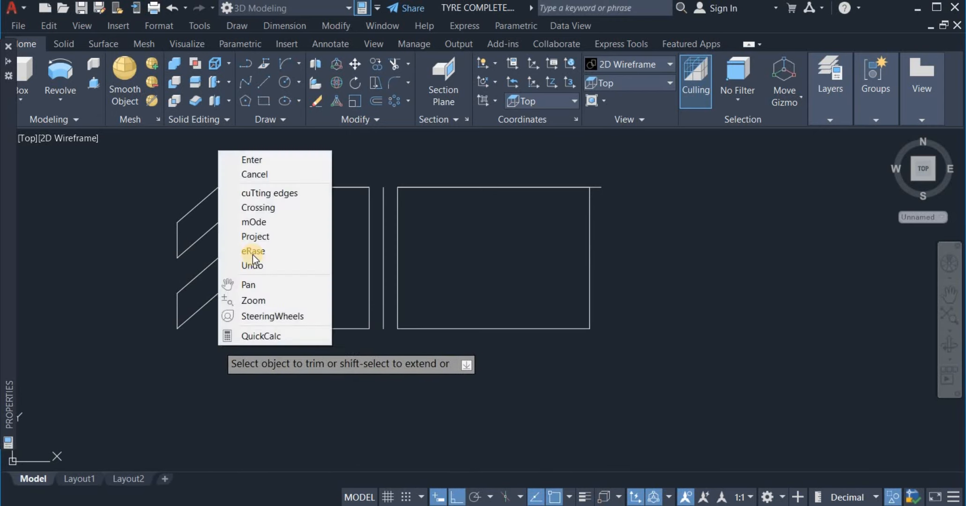
click(270, 165)
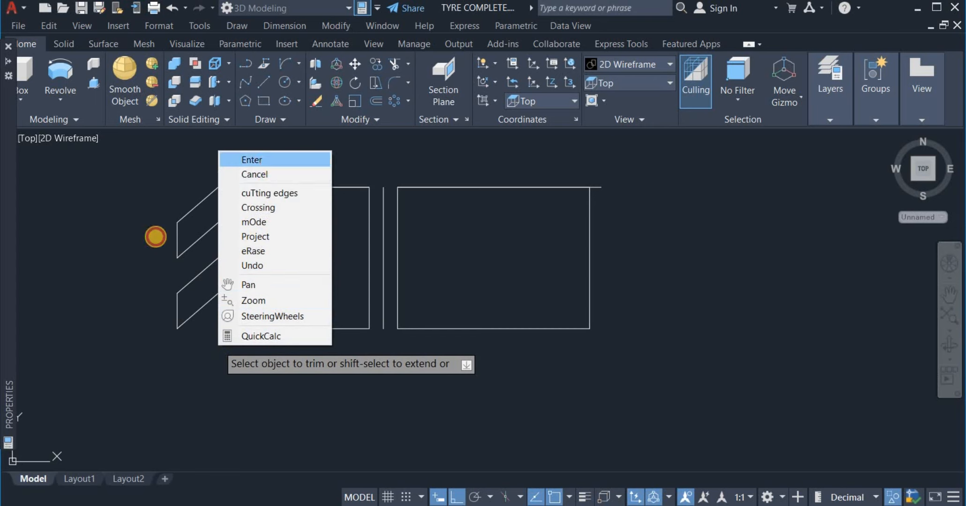
- Join the lines of the two chevron bands in the leftmost block into closed outlines
click(340, 119)
click(365, 155)
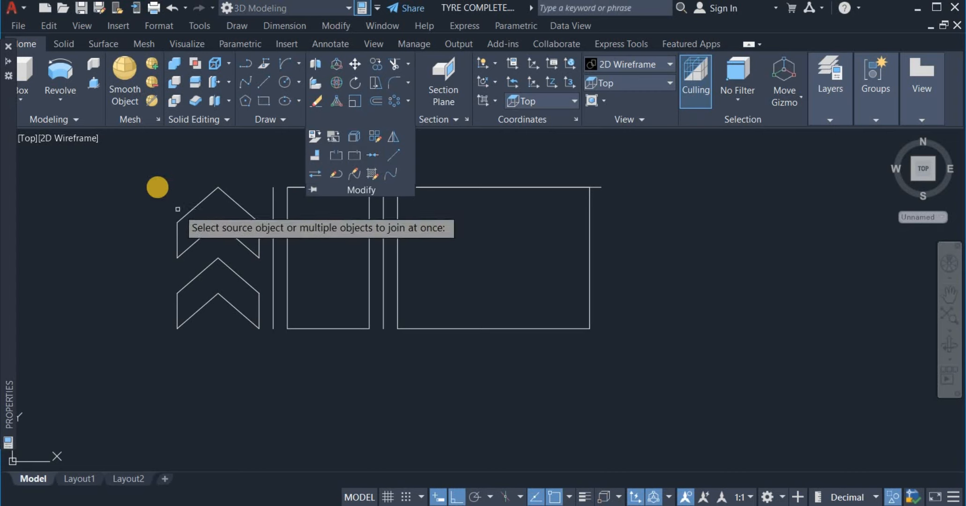
click(159, 171)
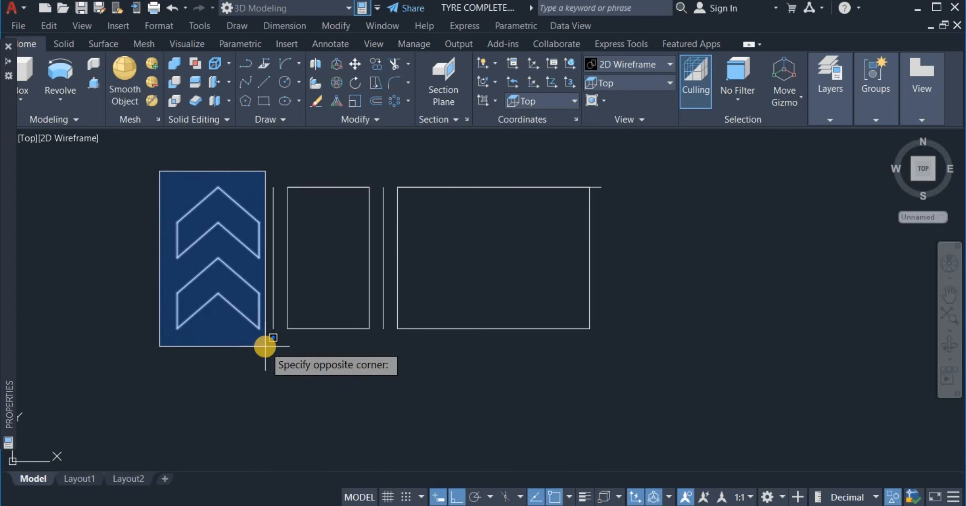
click(265, 346)
key(Return)
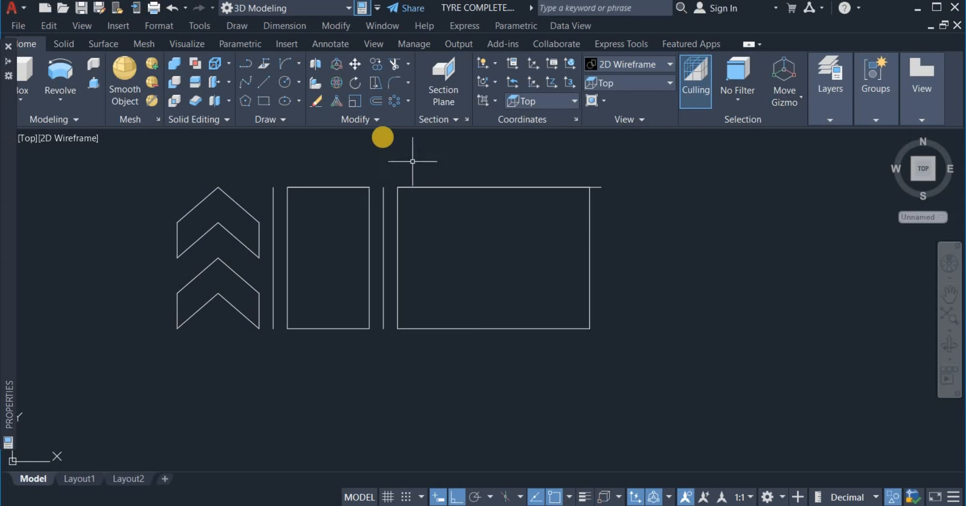
- Copy both chevrons from their upper tip to the midpoint of the adjacent narrow block's upper side
click(371, 67)
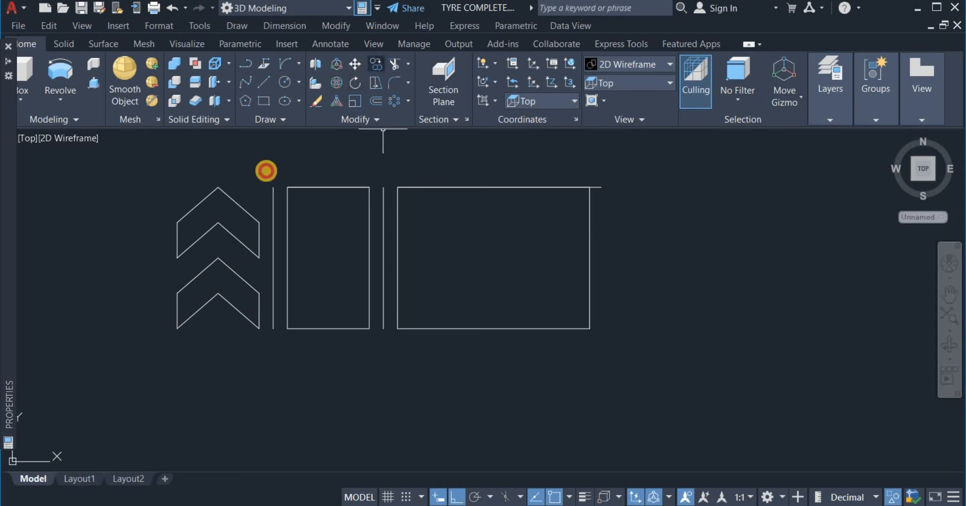
click(153, 165)
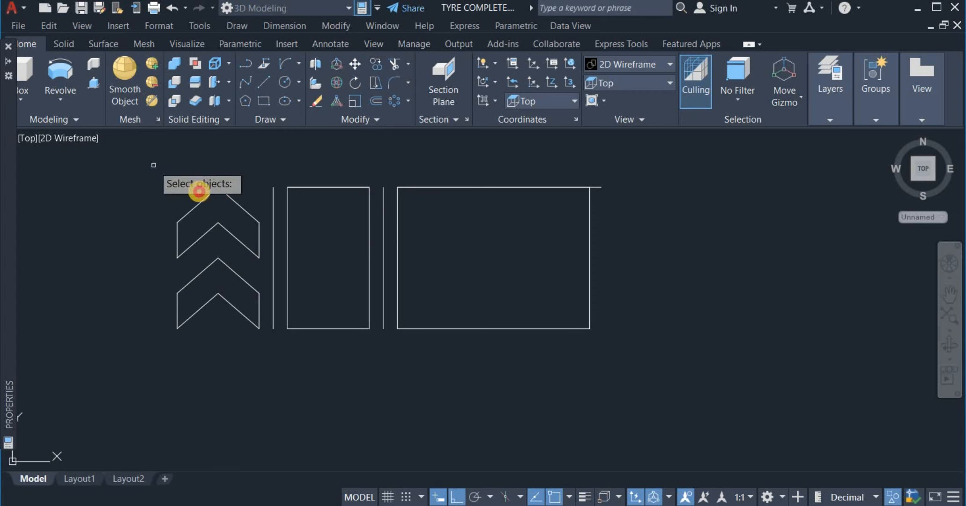
click(264, 365)
key(Return)
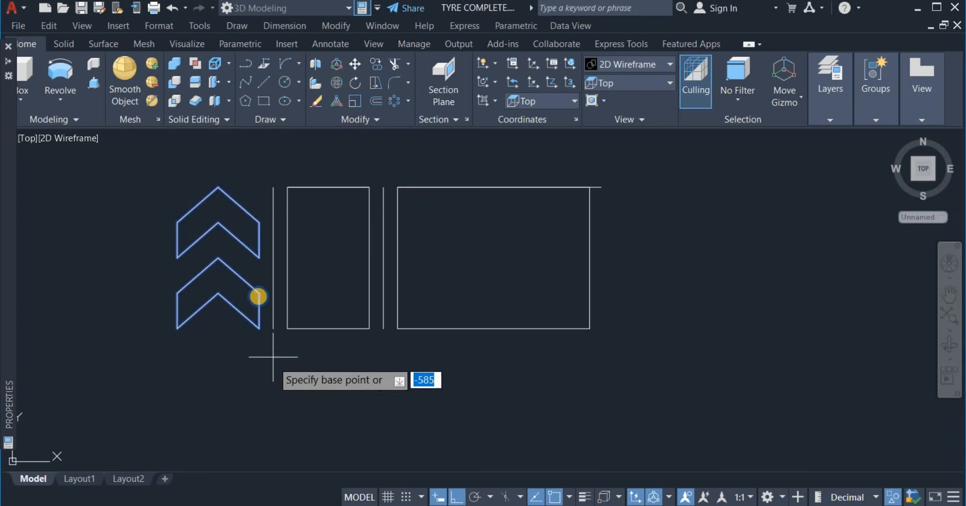
click(218, 187)
click(329, 188)
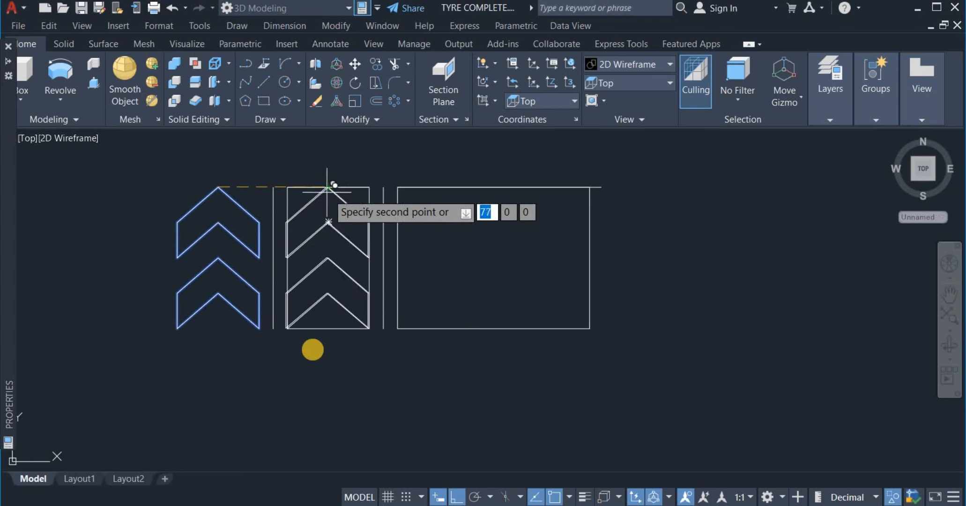
right_click(323, 320)
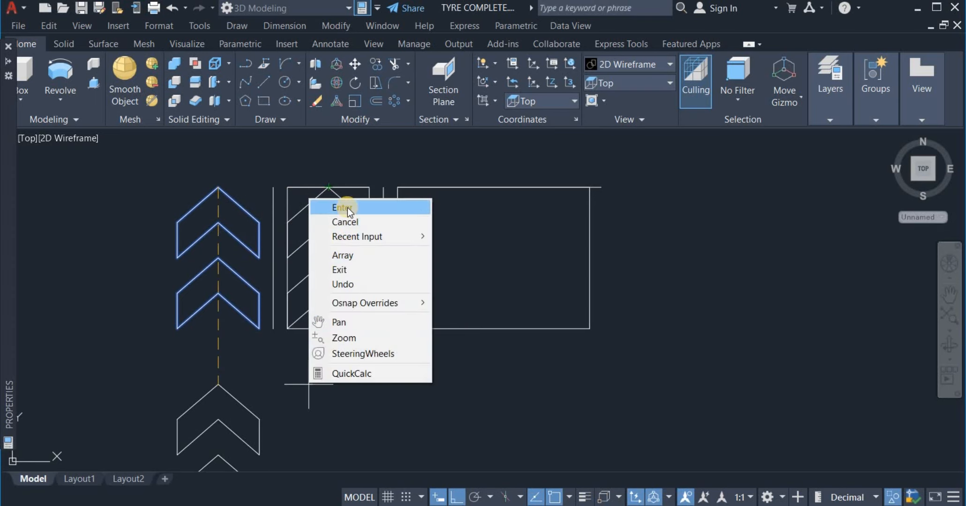
click(347, 207)
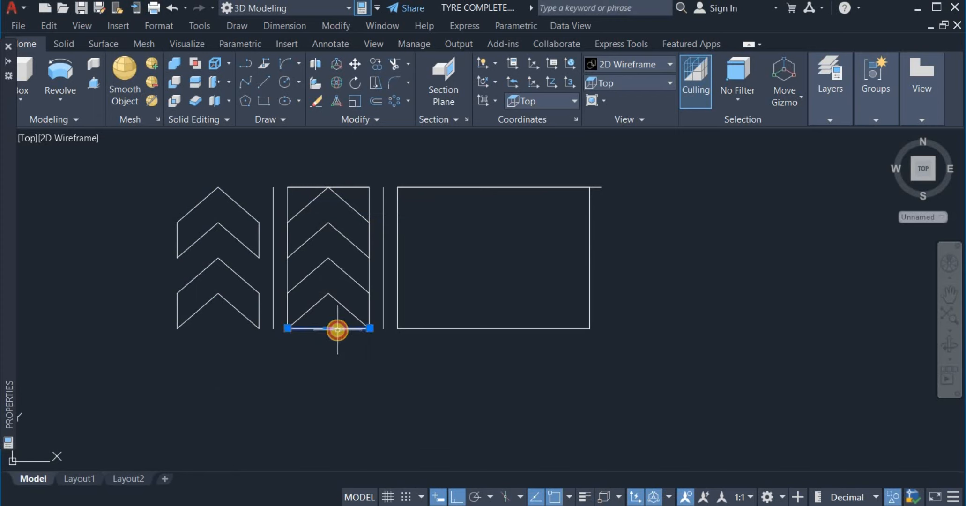
- Erase the rectangular outline around the second chevron column and the leftover horizontal line above it
click(298, 202)
click(280, 203)
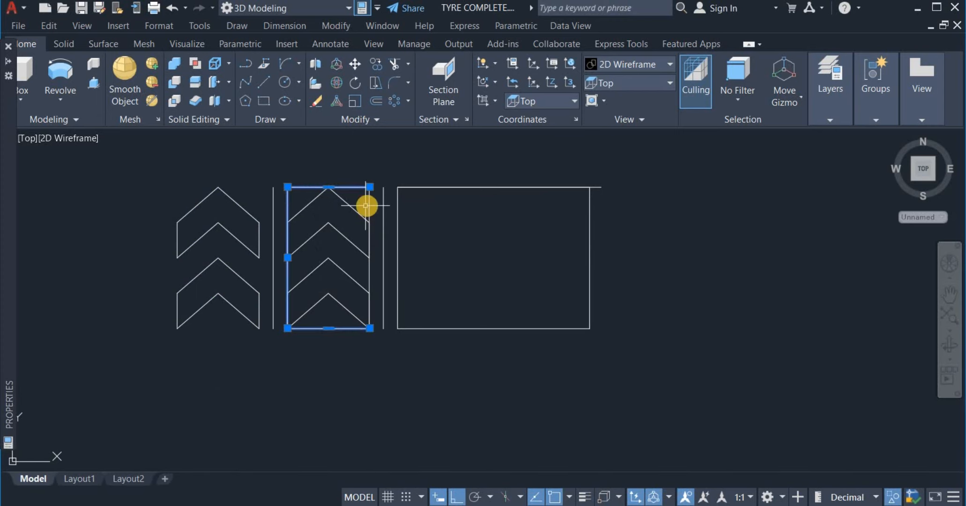
right_click(373, 169)
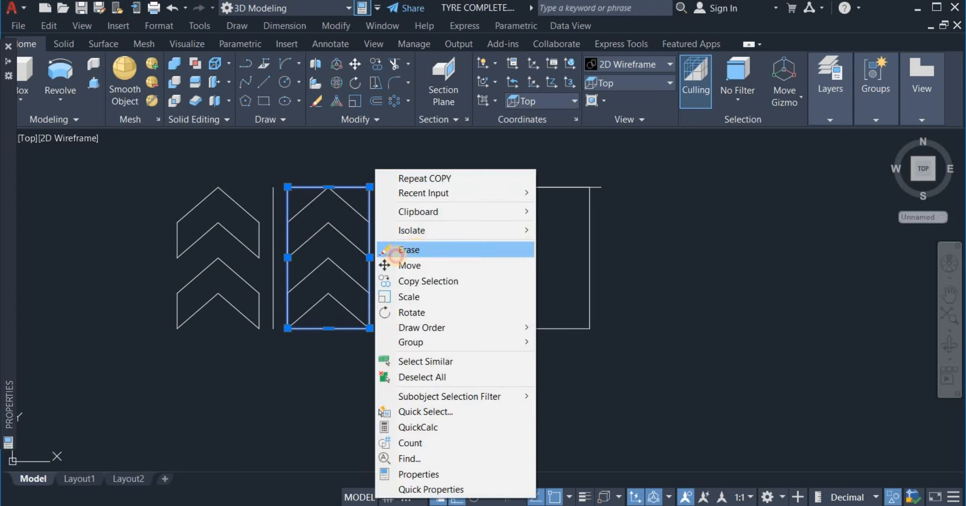
click(417, 249)
click(355, 192)
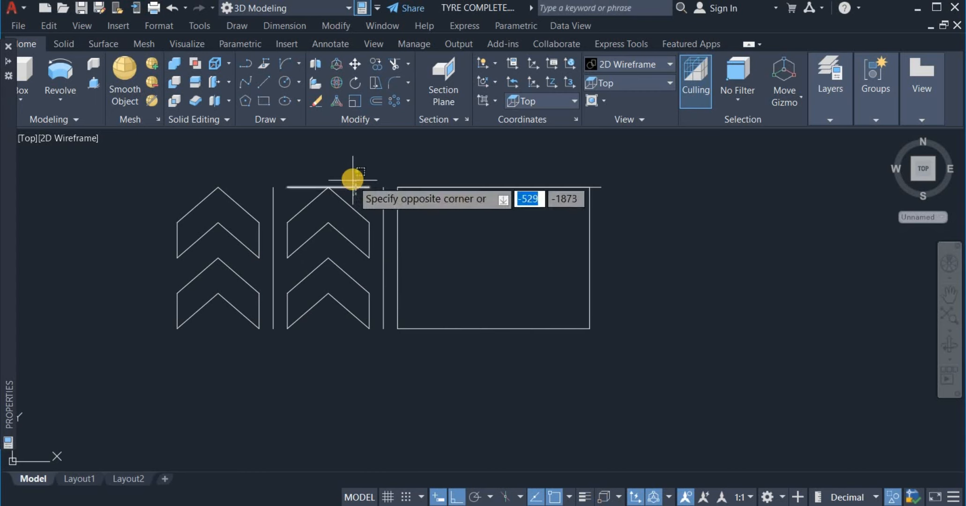
click(353, 179)
right_click(355, 163)
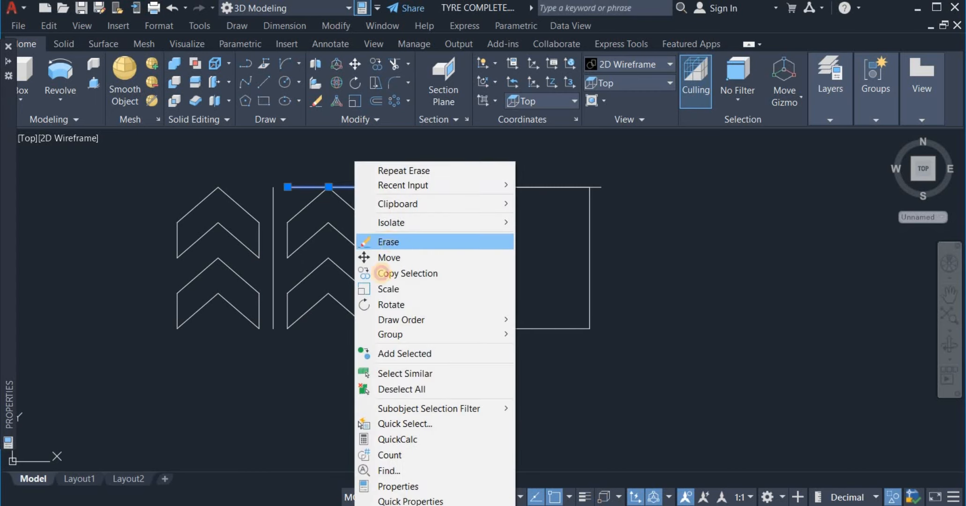
click(391, 241)
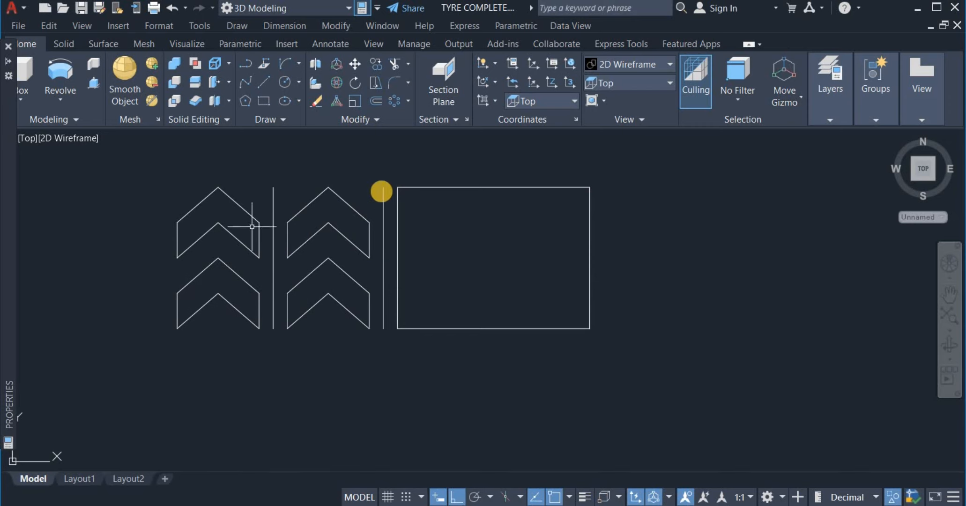
- Mirror both chevron columns about the vertical line beside the second column, keeping the source objects
click(344, 121)
click(390, 140)
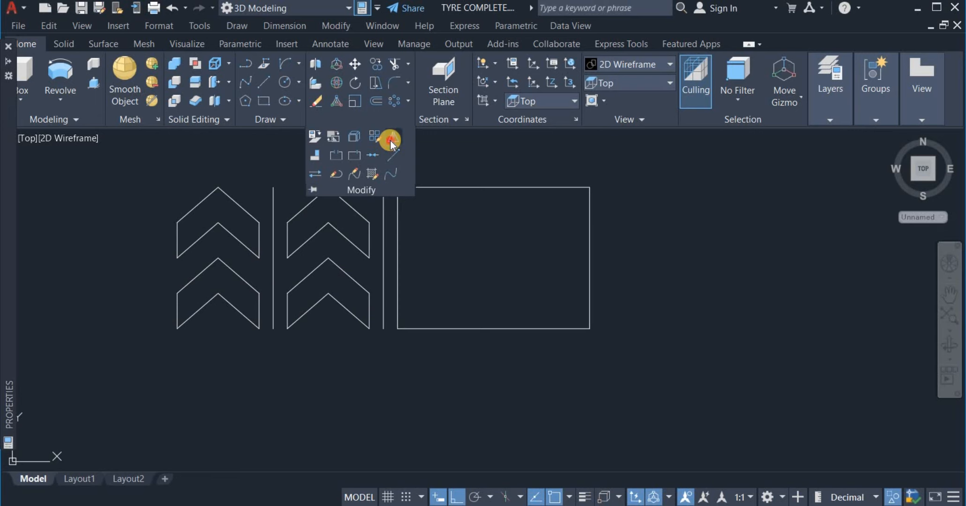
click(232, 333)
click(183, 198)
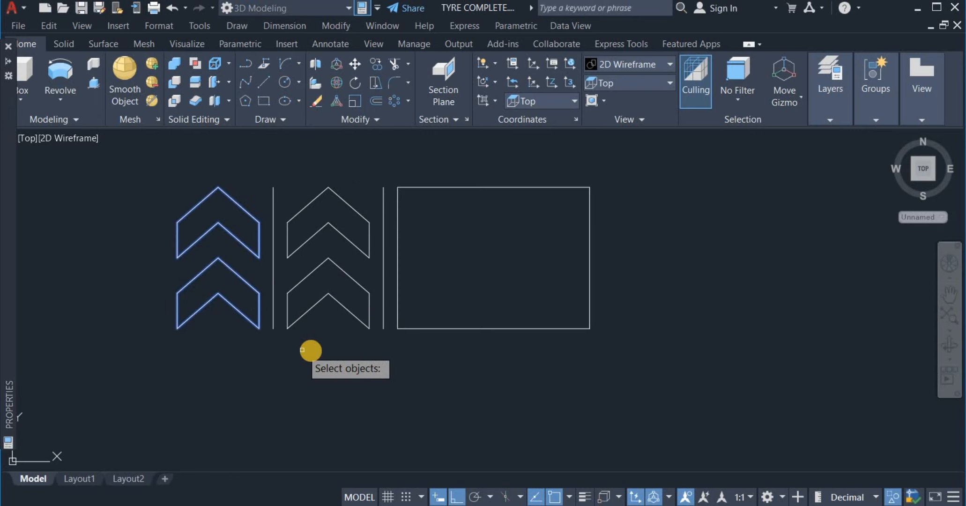
click(334, 341)
click(311, 177)
key(Return)
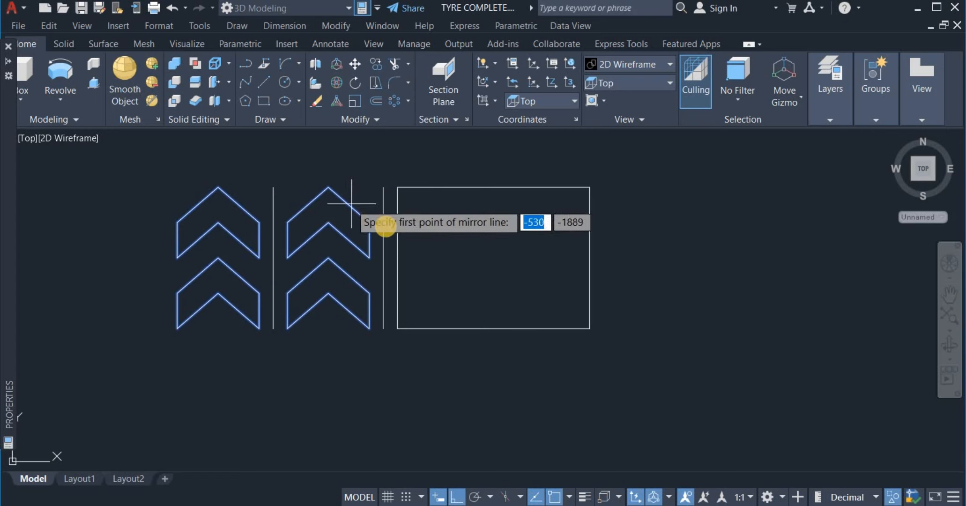
click(383, 187)
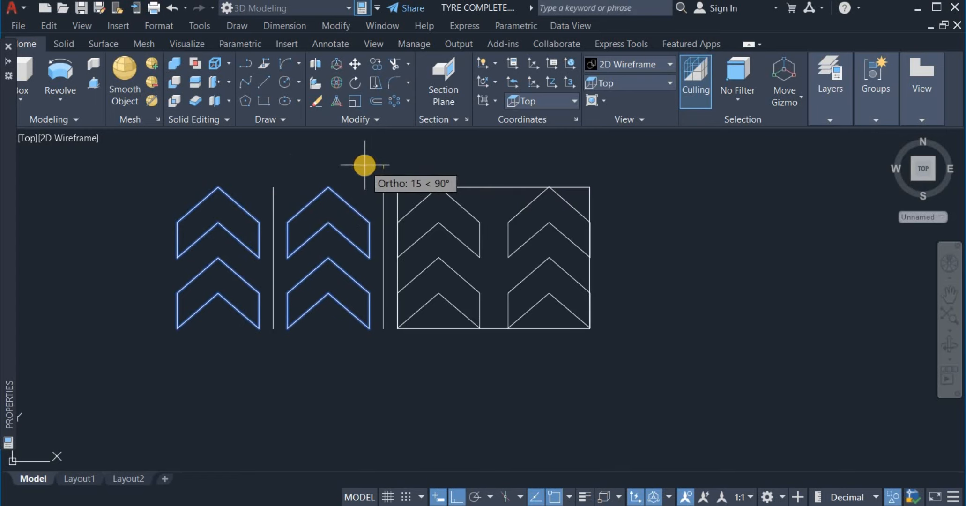
click(365, 167)
right_click(368, 170)
click(374, 175)
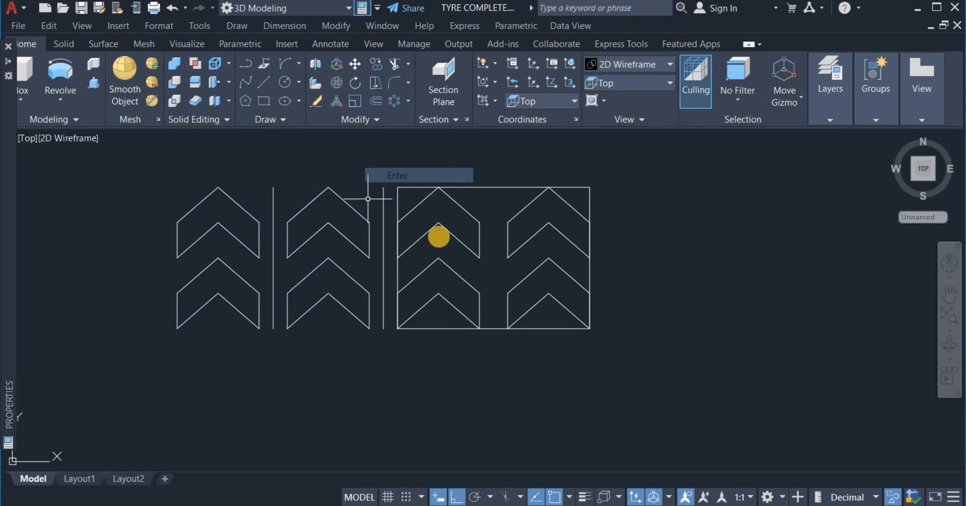
- Erase the large rectangular outline and its remaining side line around the mirrored chevrons
click(498, 198)
click(489, 169)
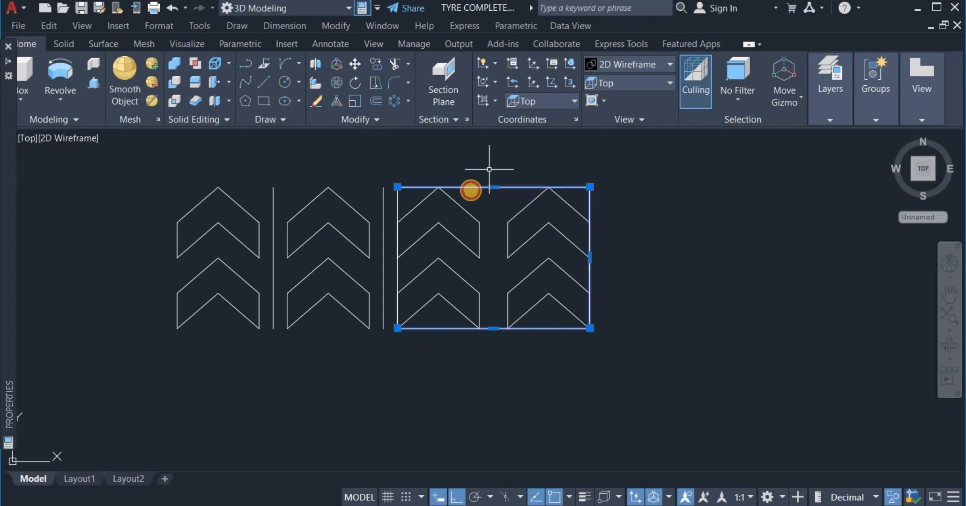
click(405, 269)
click(393, 269)
right_click(459, 164)
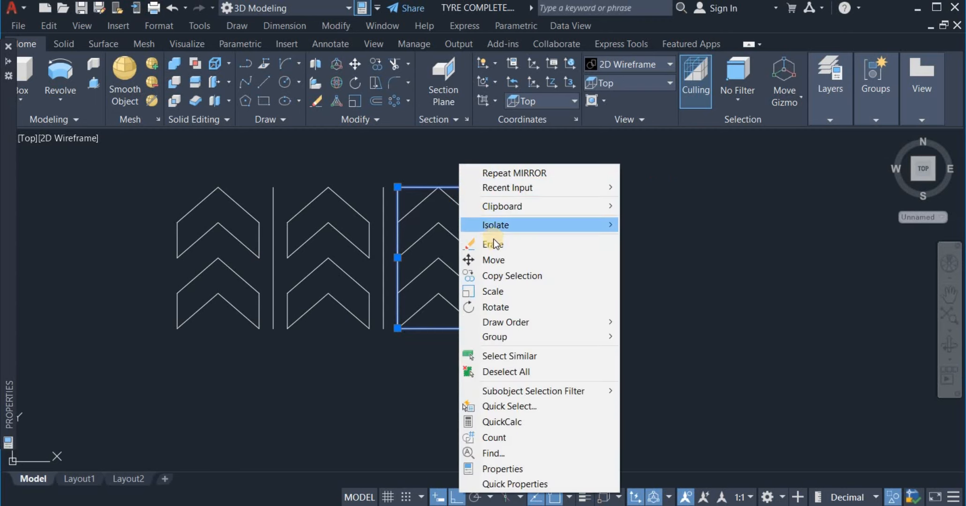
click(492, 244)
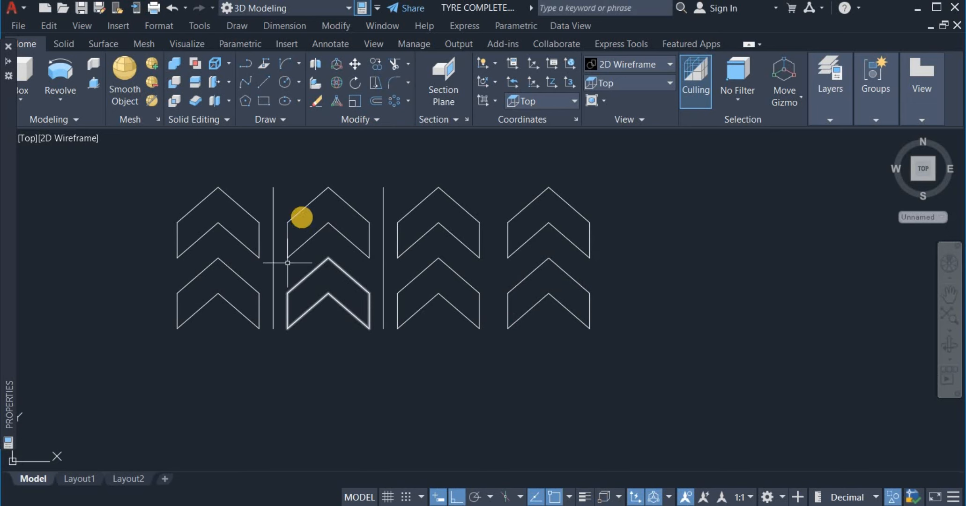
- Draw a narrow rectangle filling the gap between the first and second chevron columns
scroll(357, 166, up, 2)
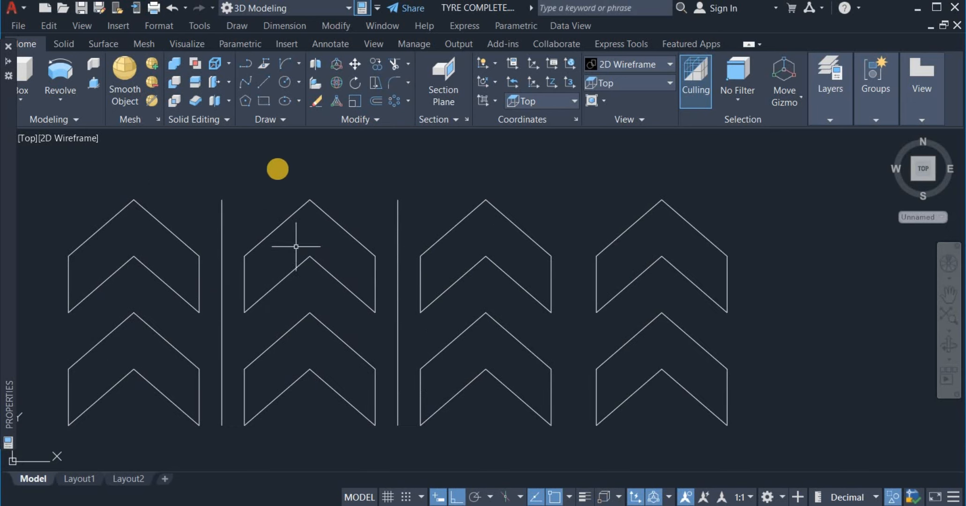
scroll(345, 170, down, 2)
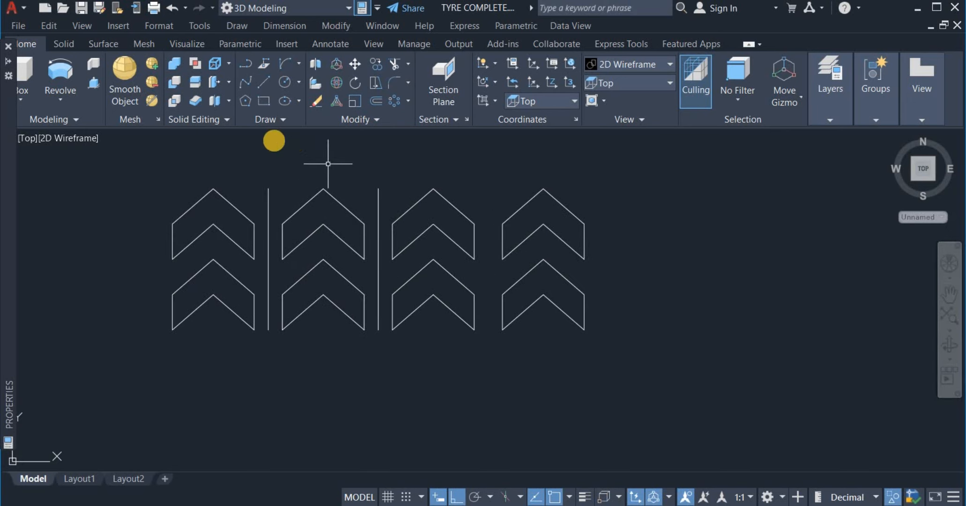
click(264, 101)
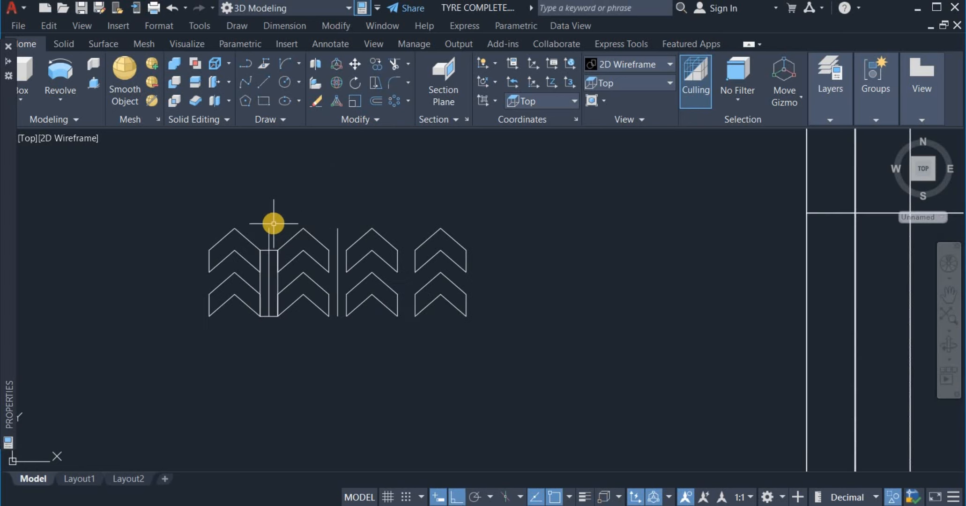
- Stretch the narrow rectangle's upper and lower edges well beyond the chevron tips and lower corners
scroll(274, 223, up, 6)
click(266, 330)
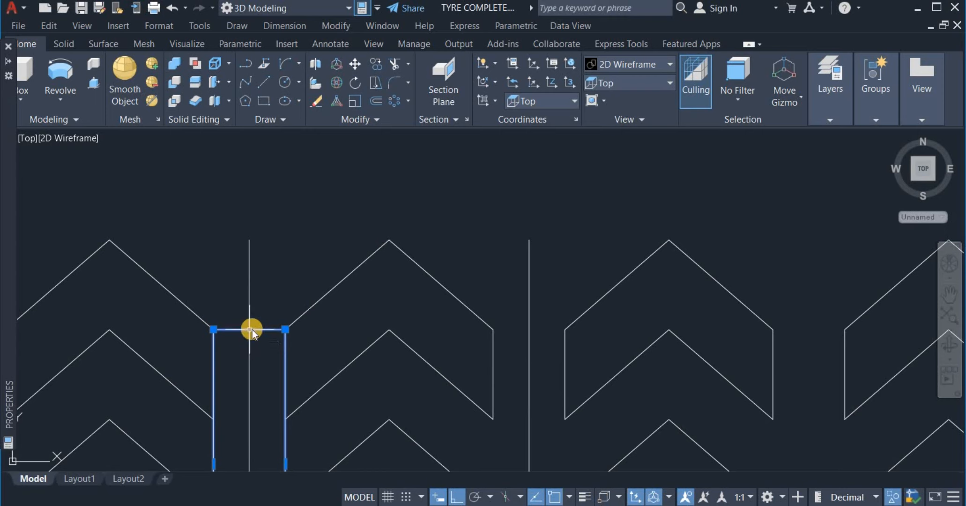
click(251, 330)
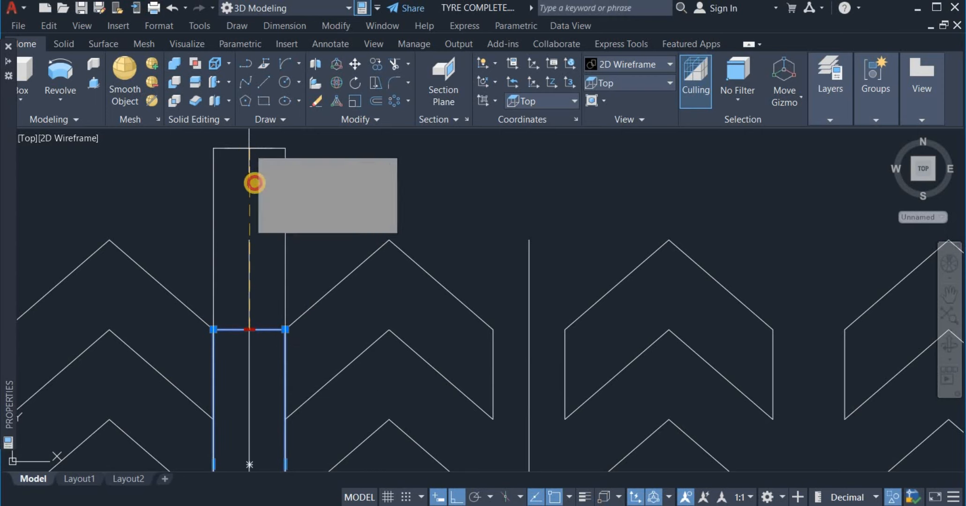
click(254, 183)
scroll(265, 225, down, 4)
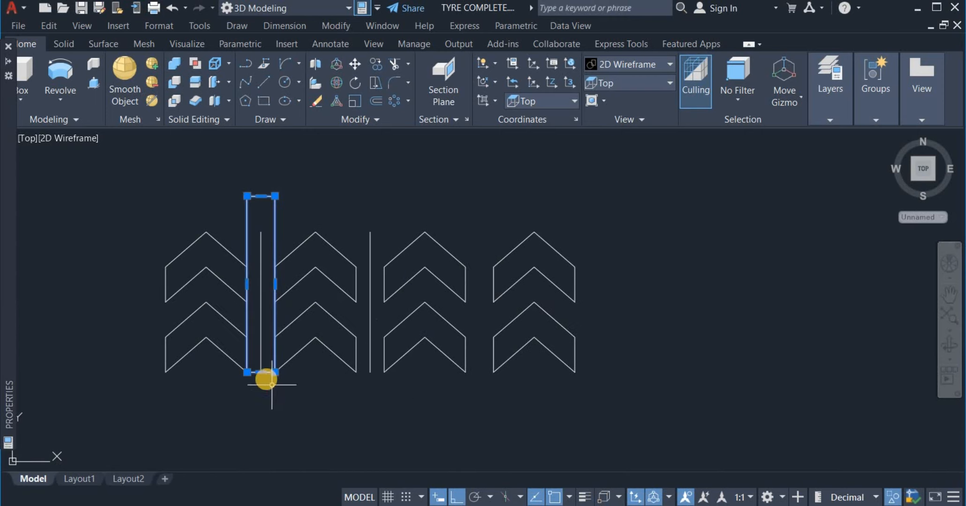
click(262, 372)
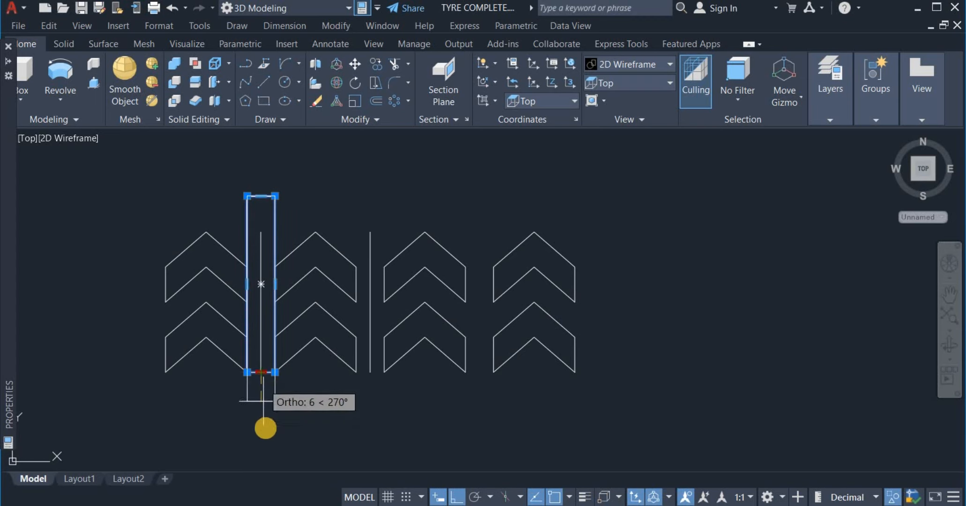
click(264, 450)
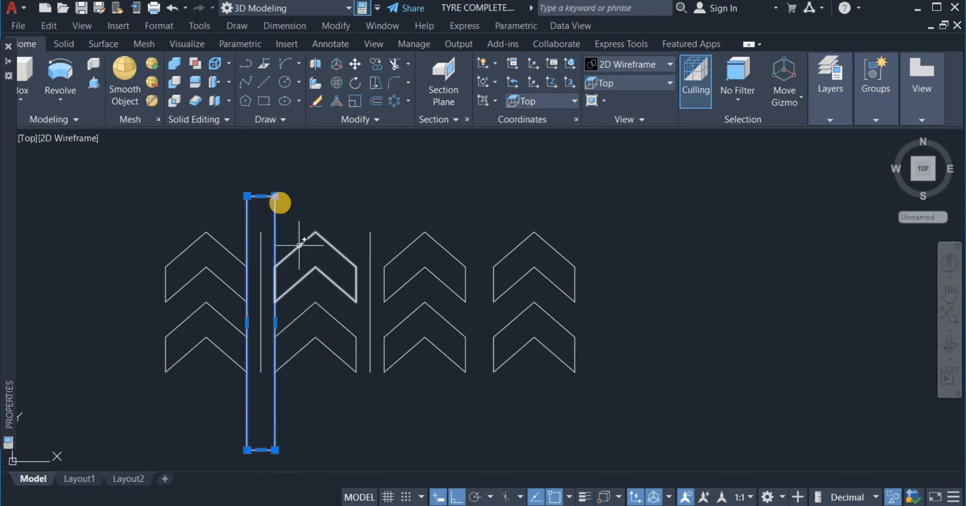
click(263, 196)
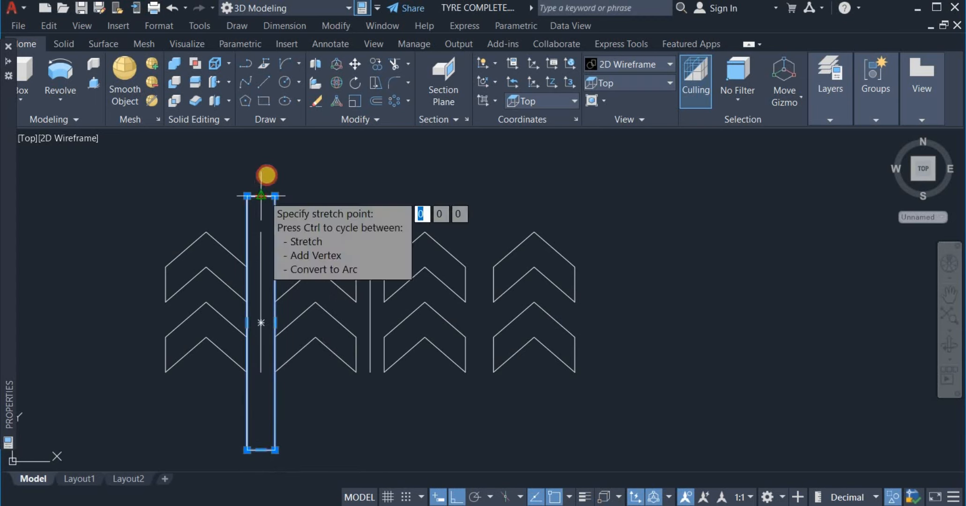
click(268, 167)
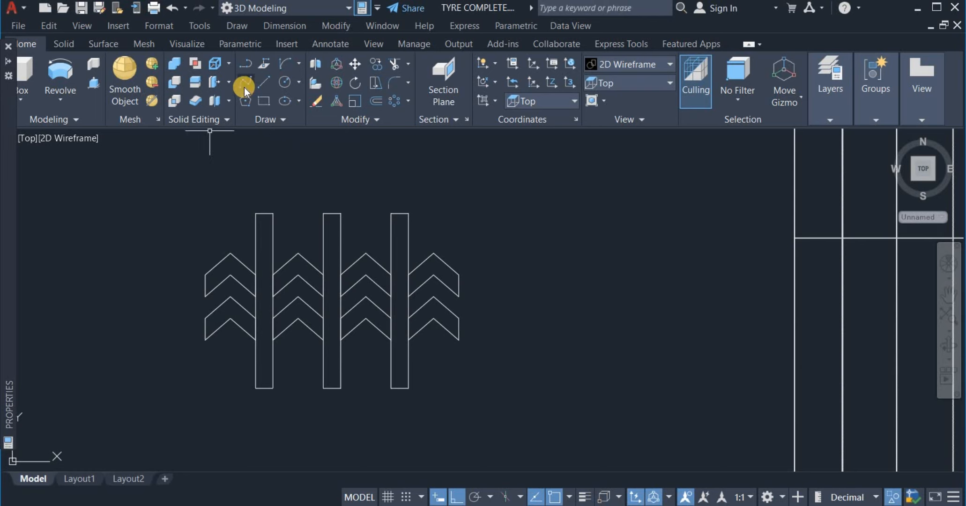
- Draw a horizontal line from the upper-left chevron's outer lower corner to the upper-right chevron's outer lower corner
click(264, 82)
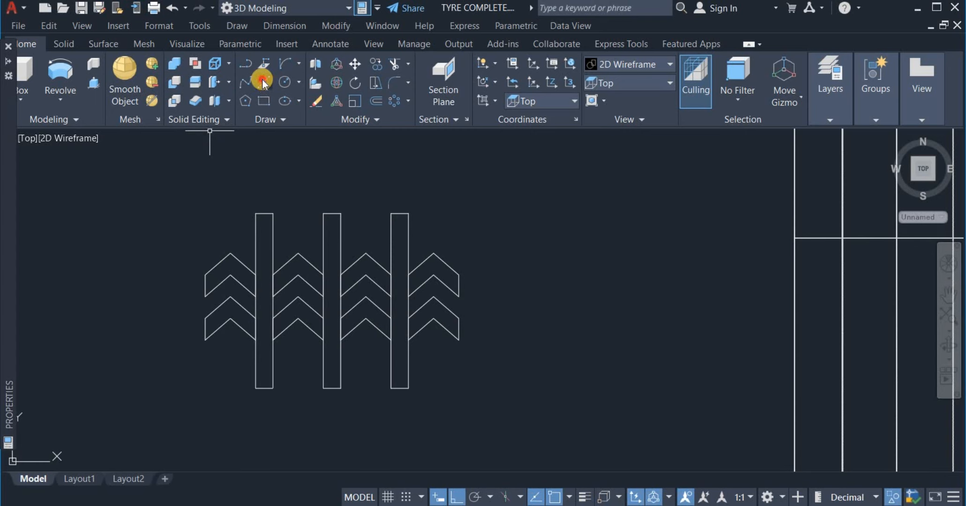
click(205, 296)
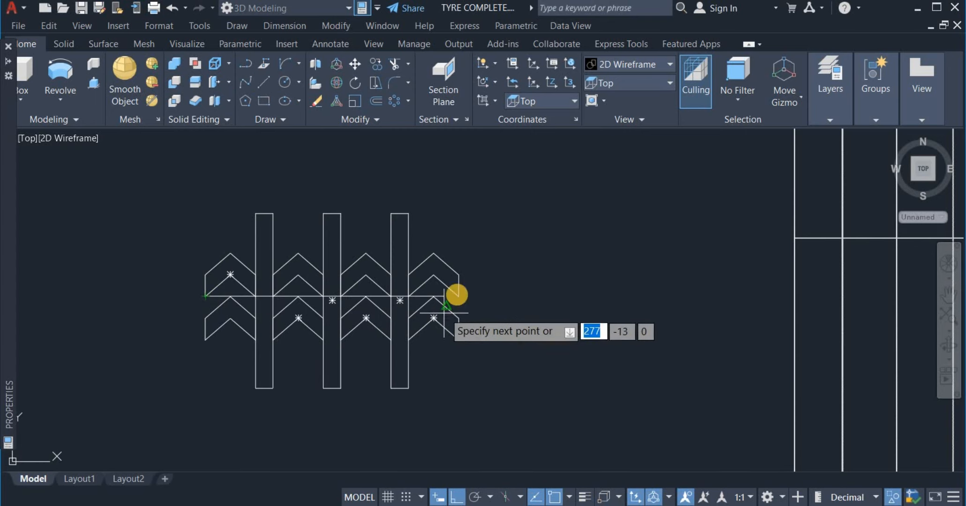
click(460, 296)
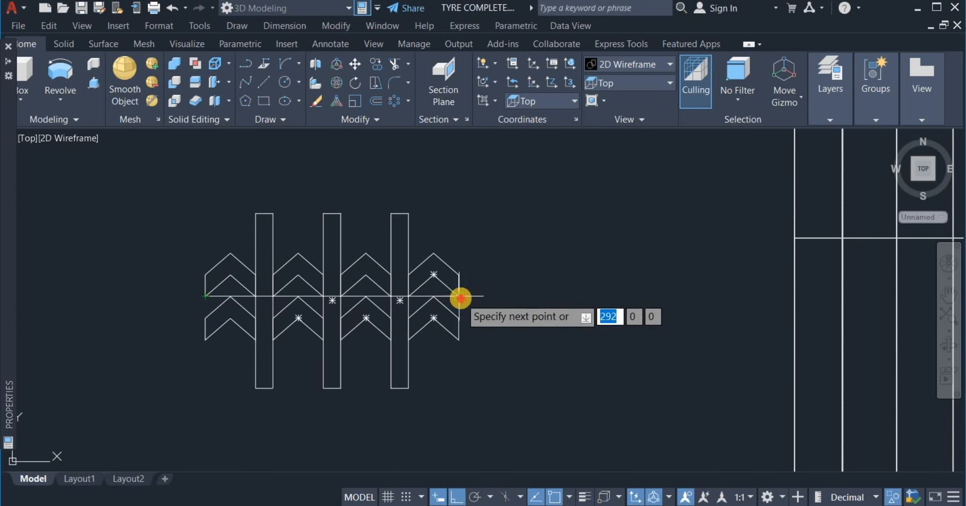
right_click(483, 251)
click(508, 255)
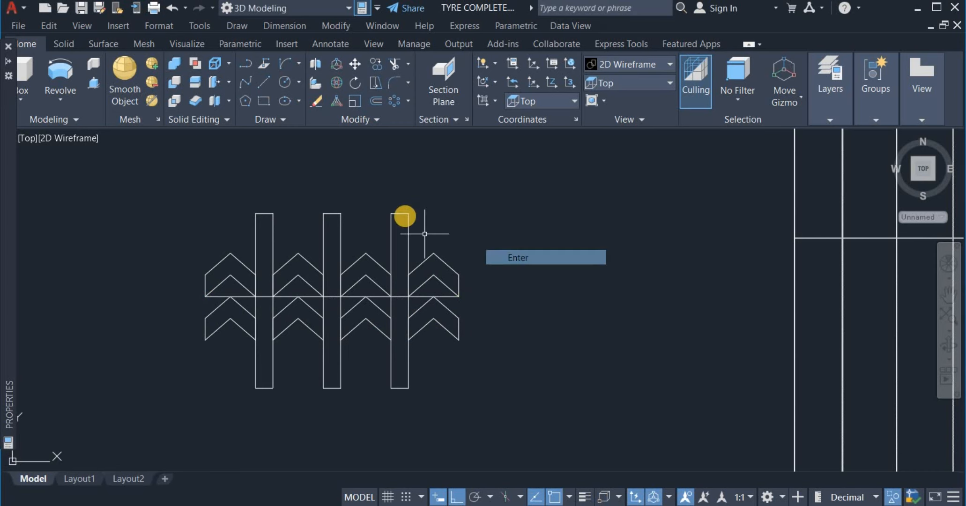
- Move the whole tread pattern from its horizontal line's midpoint to the midpoint of the tyre's horizontal centre line
scroll(405, 216, down, 2)
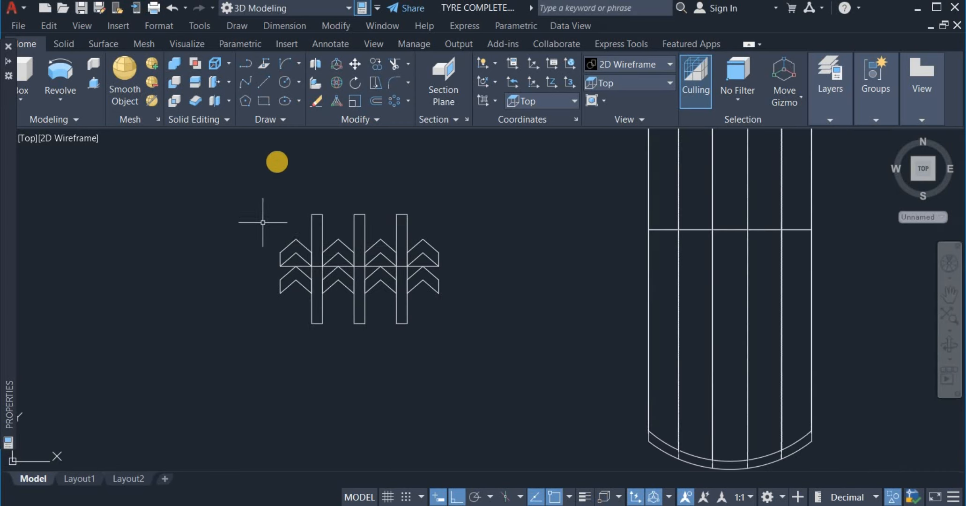
click(355, 64)
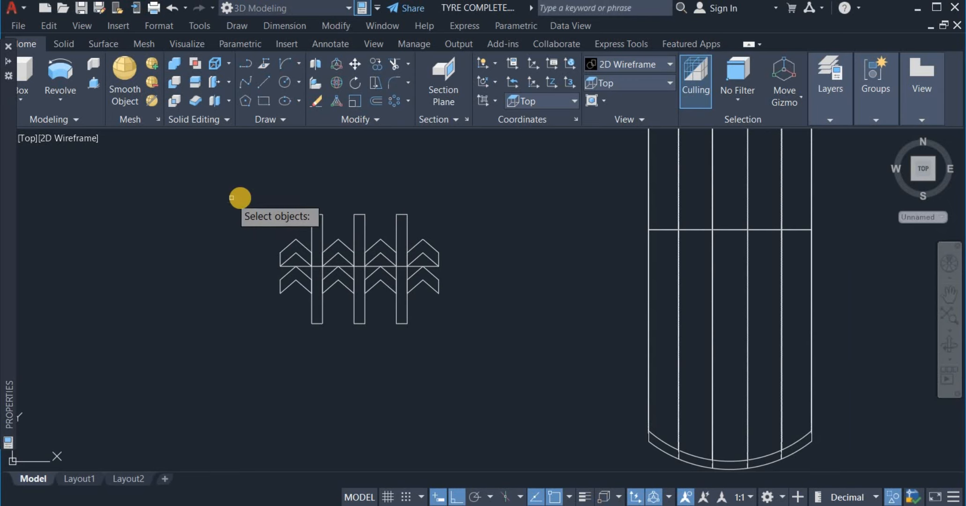
click(241, 197)
click(467, 347)
key(Return)
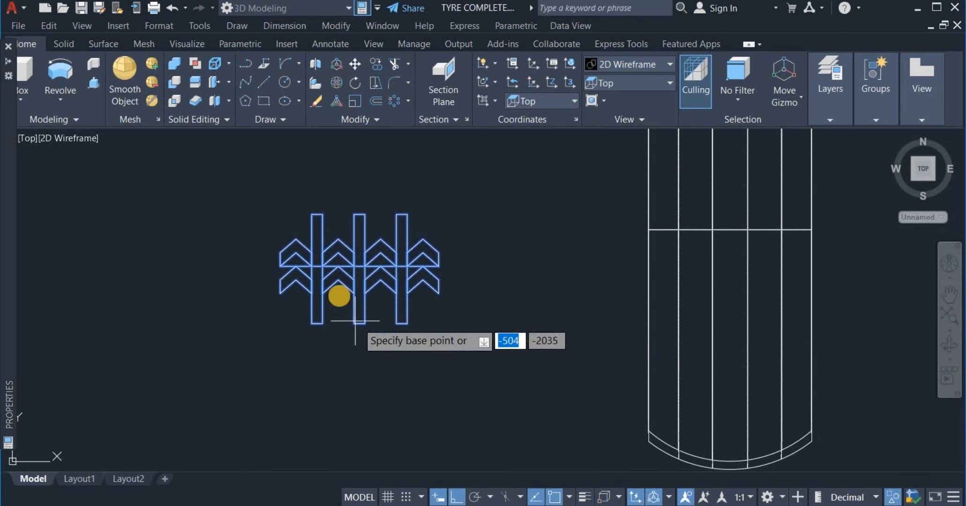
scroll(377, 278, up, 2)
scroll(377, 278, up, 2)
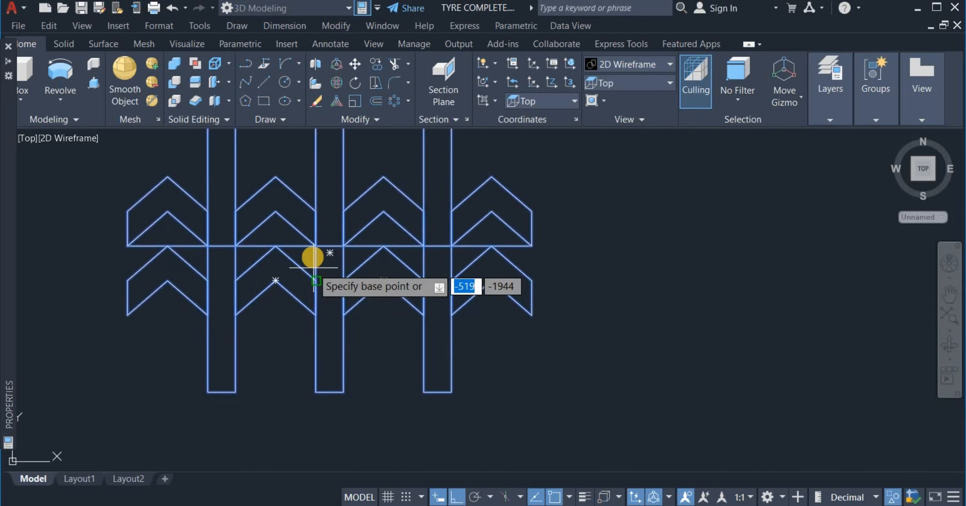
click(333, 245)
scroll(264, 302, down, 5)
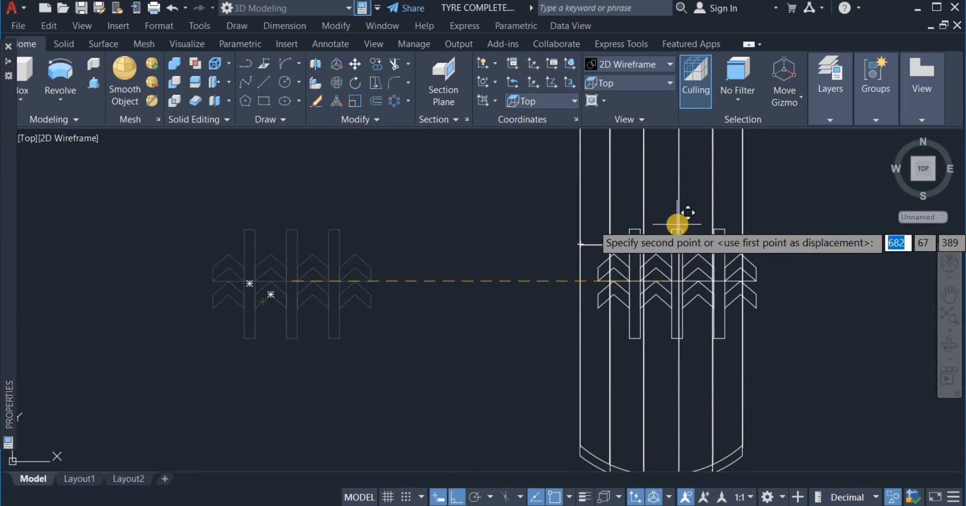
scroll(677, 223, up, 4)
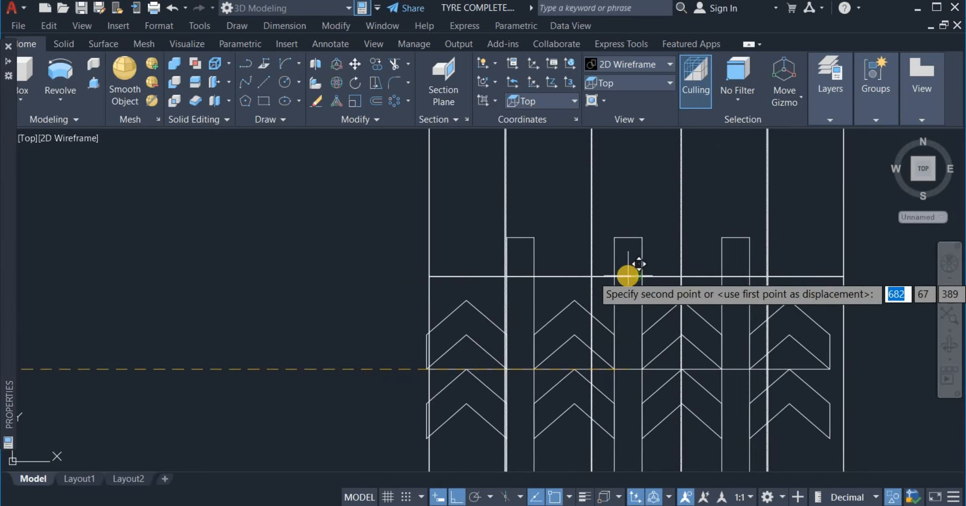
click(628, 275)
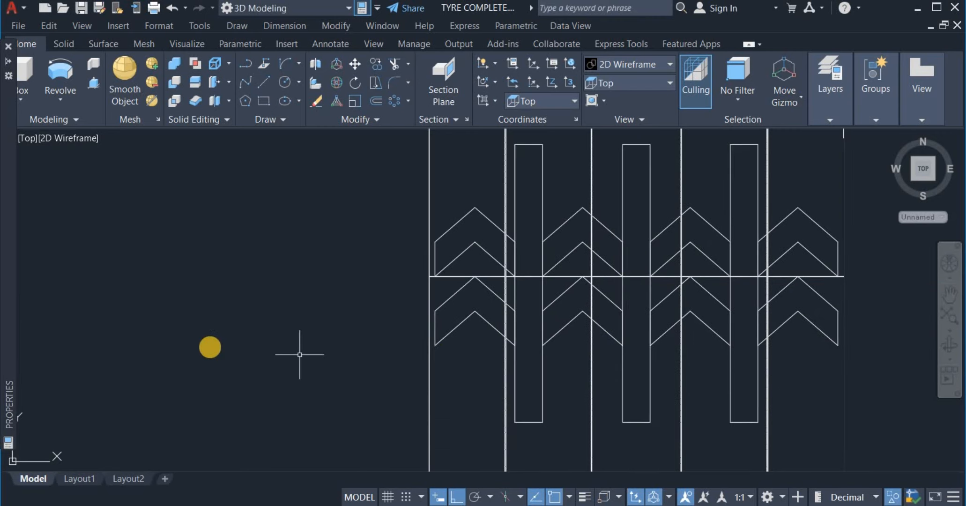
scroll(210, 347, down, 5)
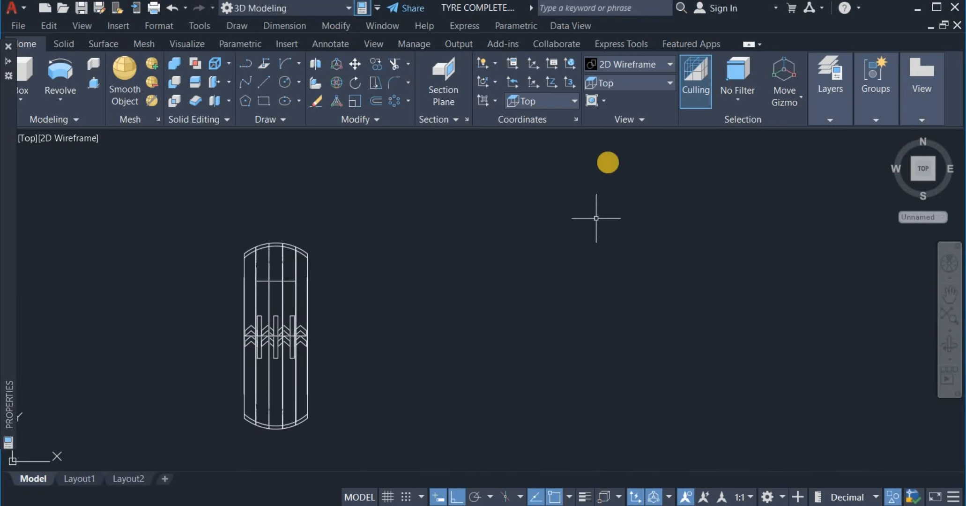
- Switch the model to the SE Isometric view to show the tyre and flat tread pattern in 3D
click(629, 86)
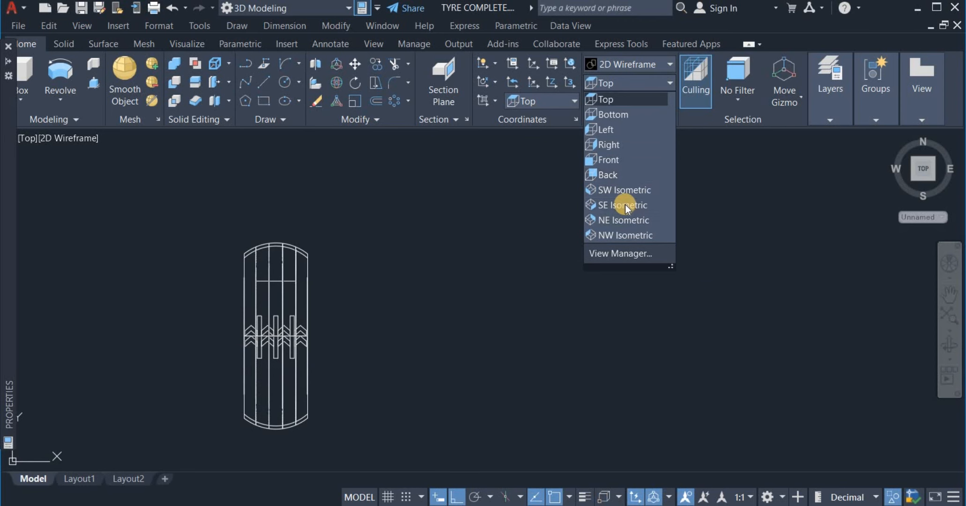
click(624, 205)
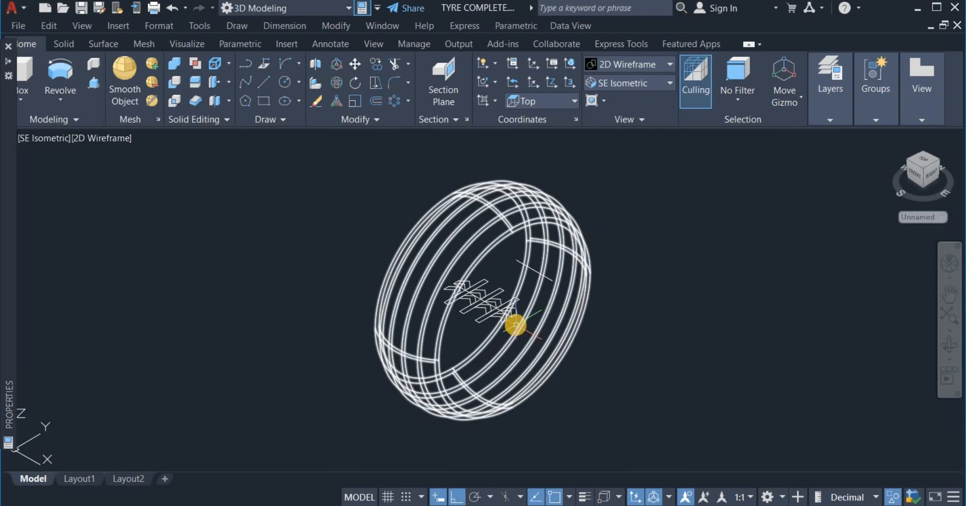
scroll(513, 324, up, 5)
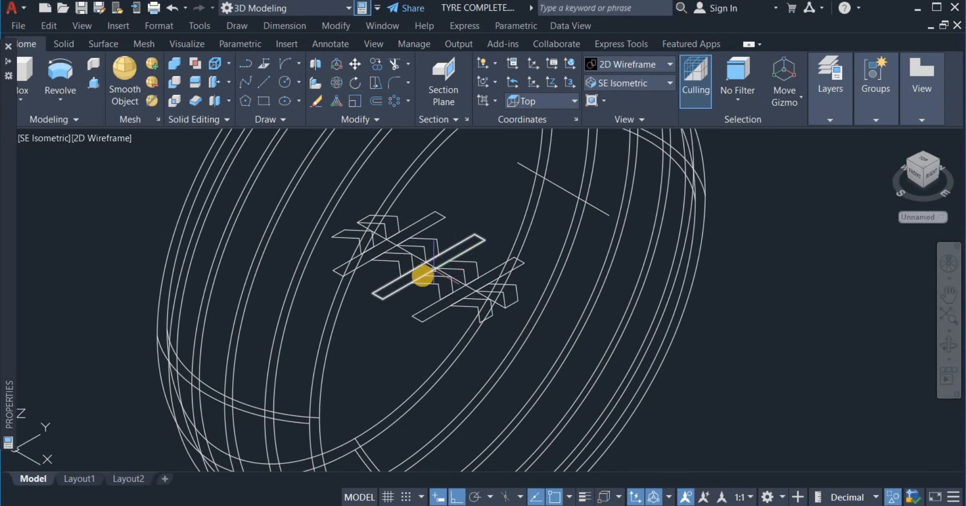
scroll(560, 213, down, 3)
scroll(585, 225, down, 2)
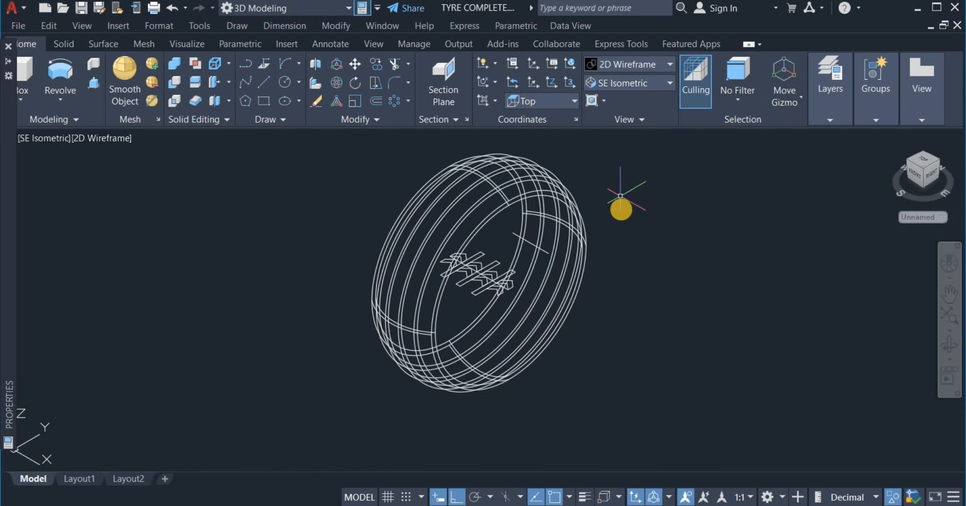
scroll(620, 196, down, 2)
right_click(641, 186)
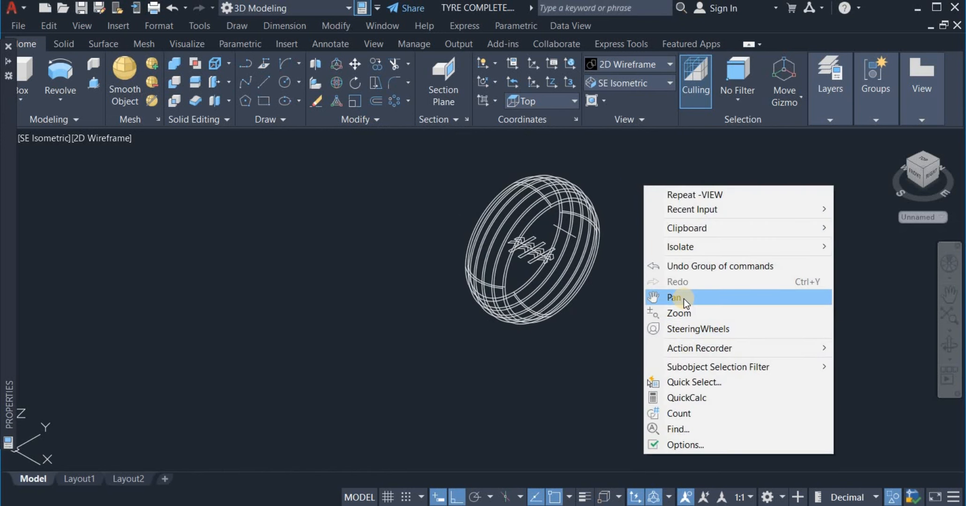
click(683, 298)
drag(655, 276, 582, 342)
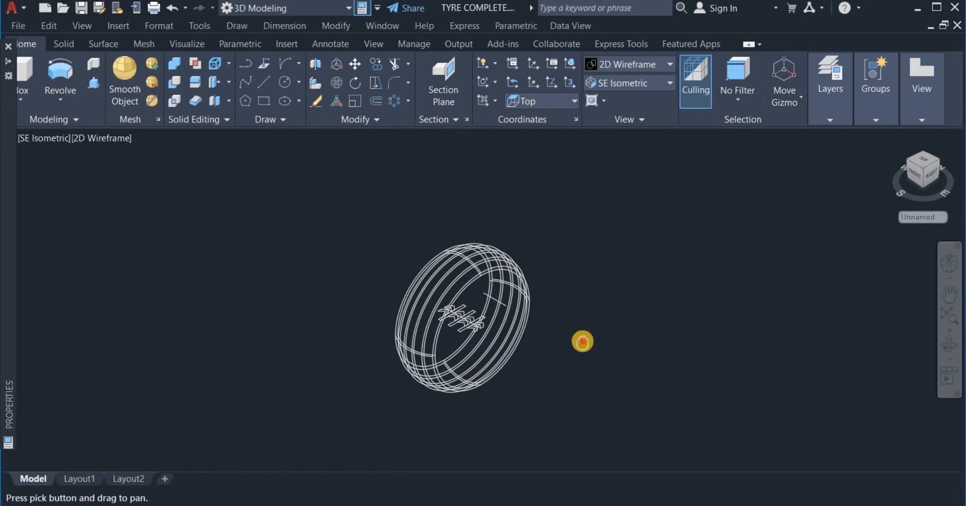
right_click(586, 334)
click(610, 340)
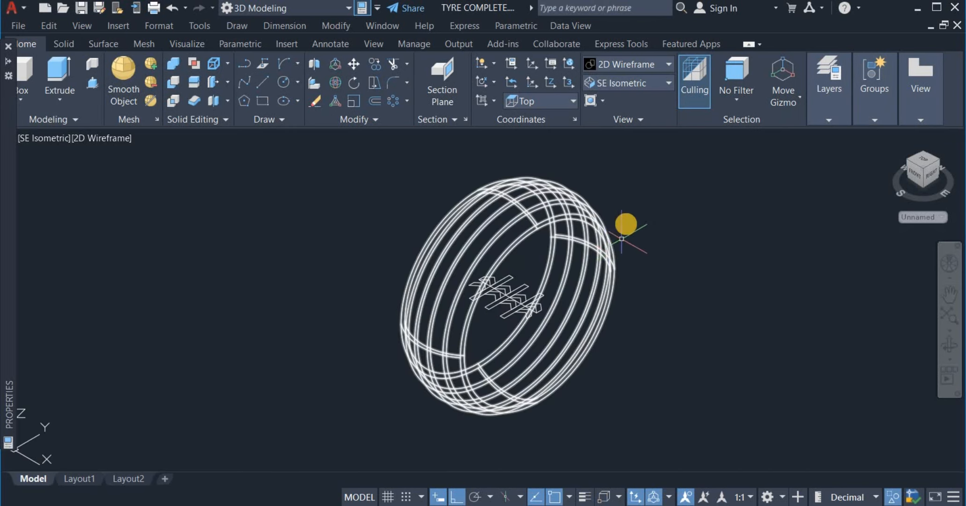
- Extrude all chevrons and narrow rectangles of the tread pattern vertically until they extend well beyond the tyre's outer surface
scroll(626, 224, down, 2)
right_click(632, 209)
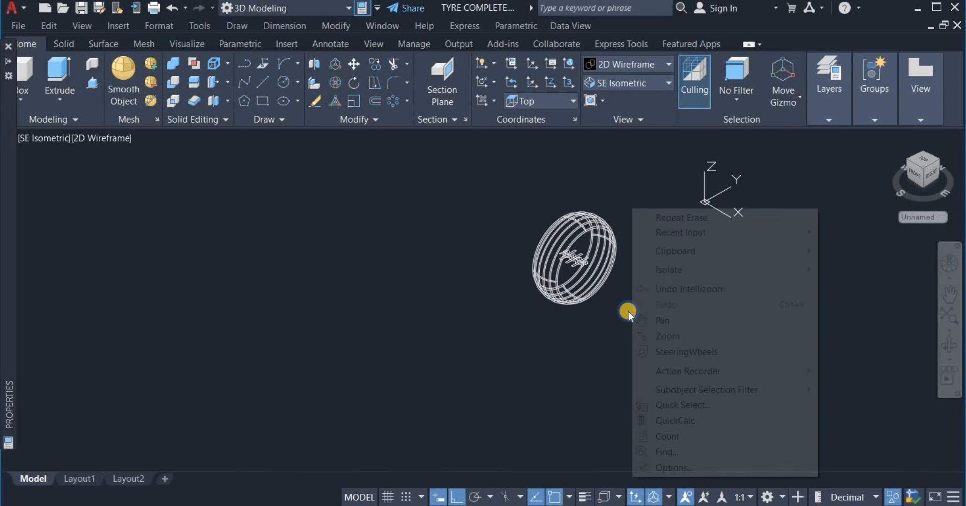
click(672, 320)
drag(568, 340, 437, 397)
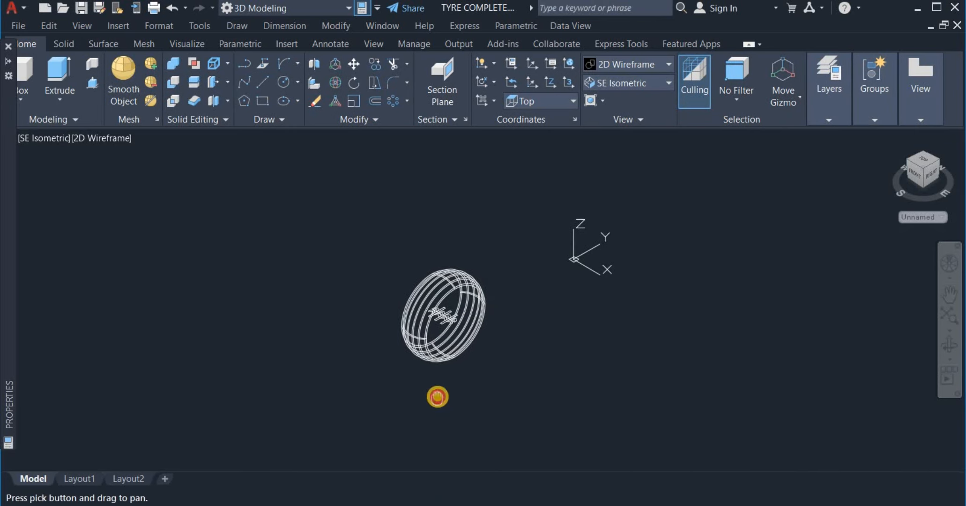
right_click(557, 334)
click(571, 352)
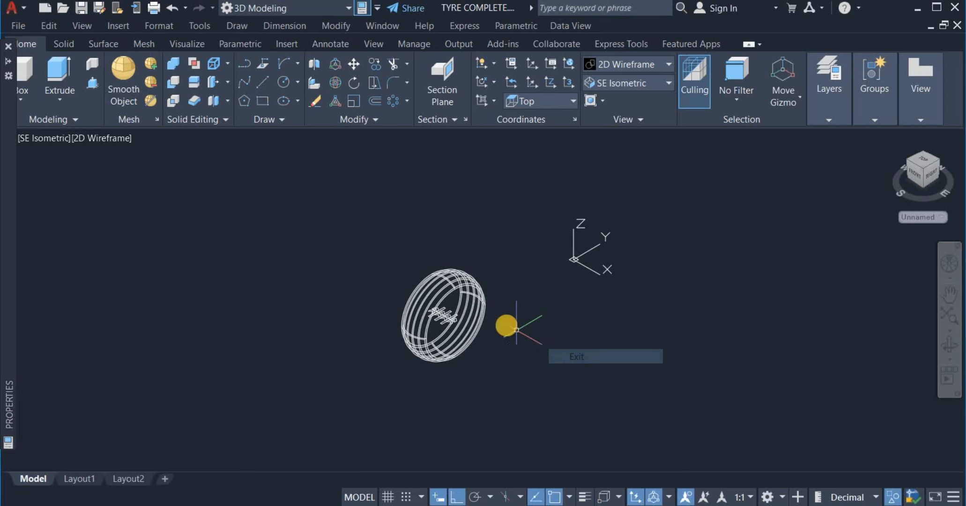
scroll(505, 325, up, 3)
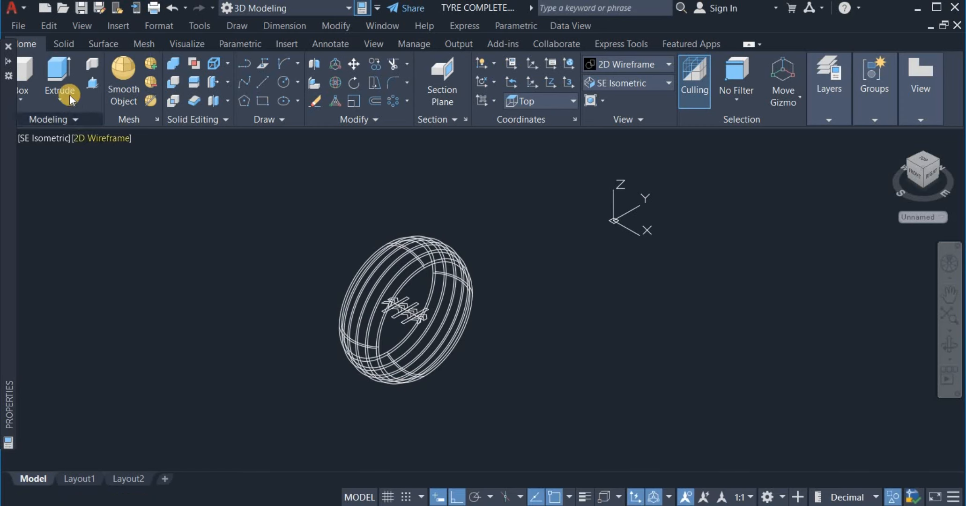
click(278, 270)
click(511, 336)
right_click(526, 333)
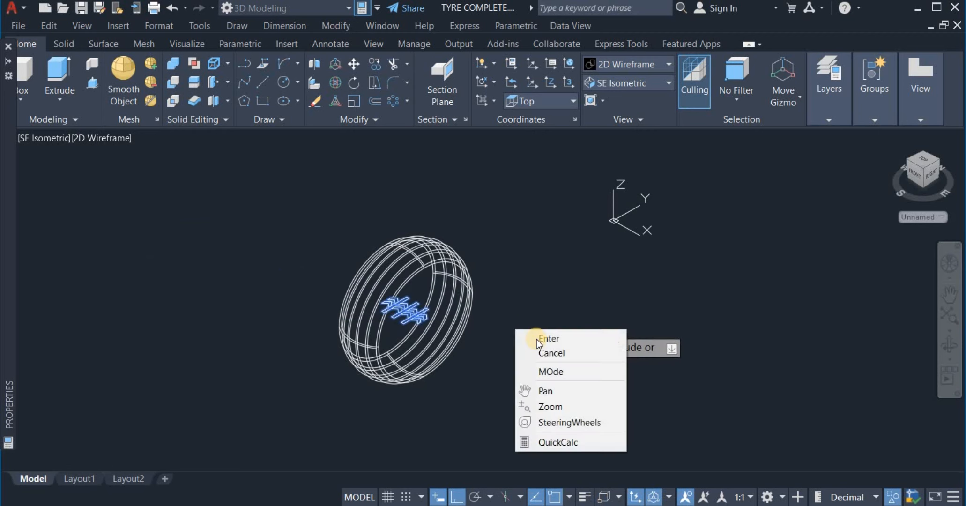
key(Return)
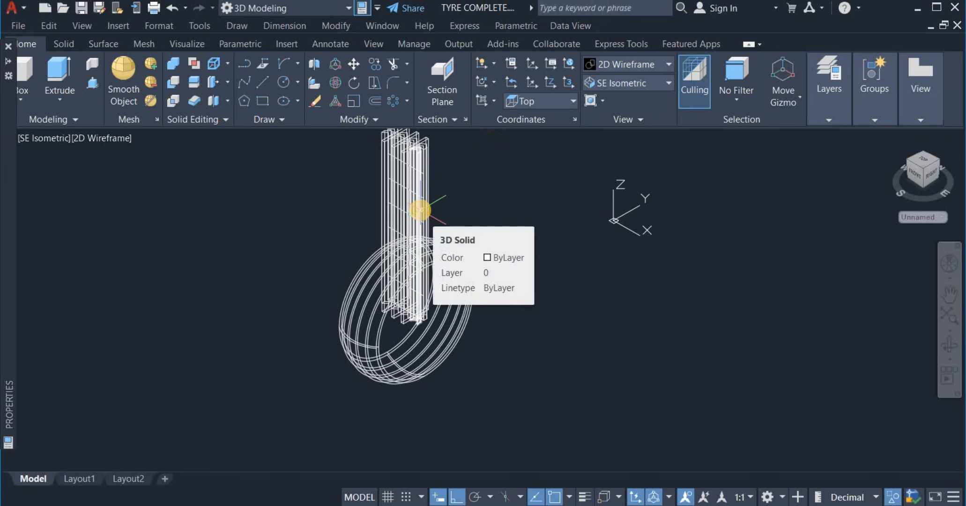
- Set the user coordinate system to Right
right_click(511, 271)
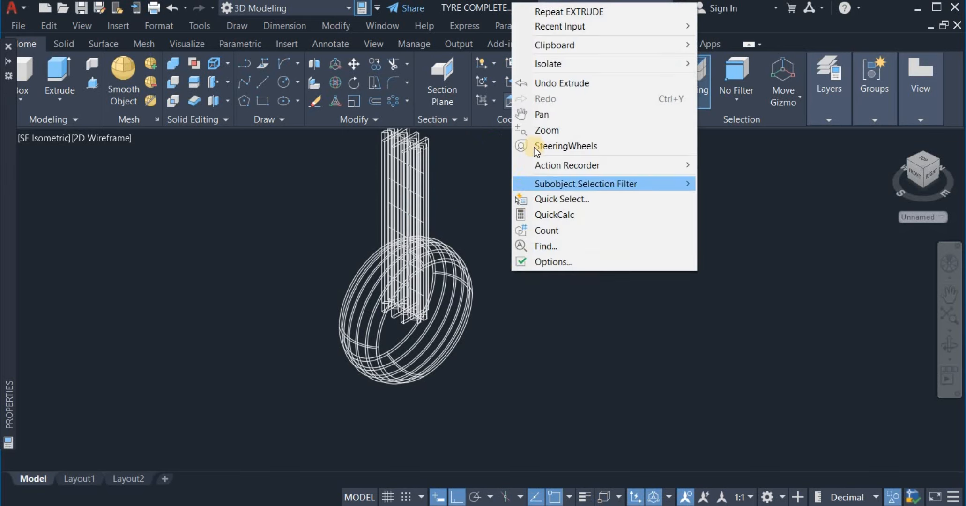
click(528, 117)
drag(504, 222, 502, 241)
right_click(502, 234)
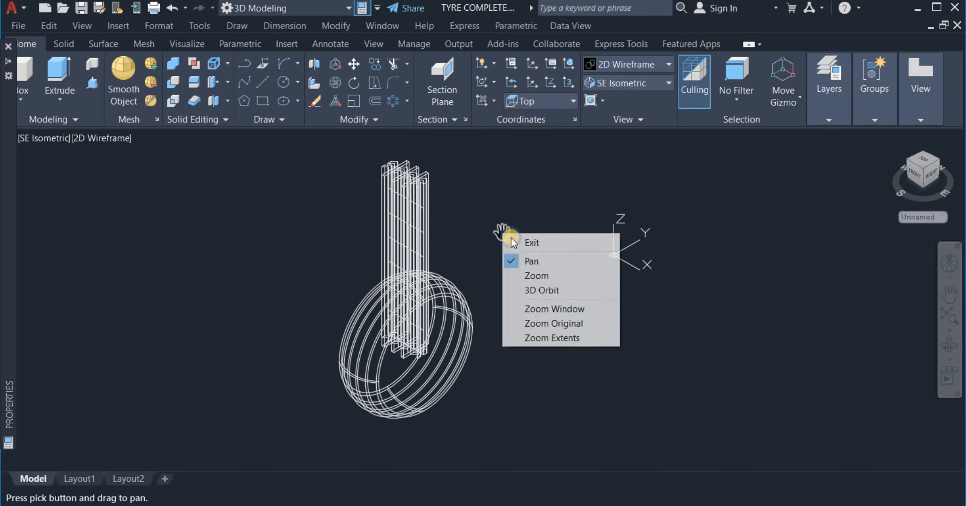
click(515, 243)
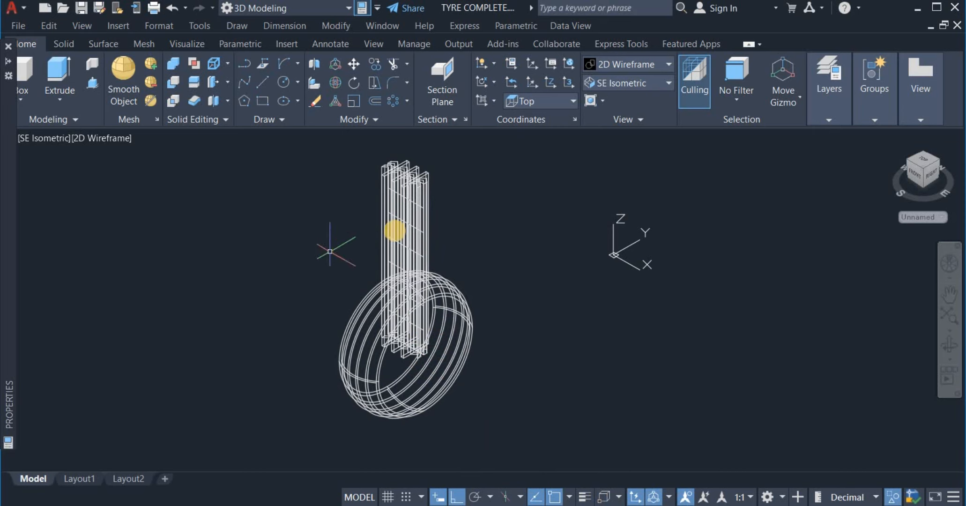
click(536, 100)
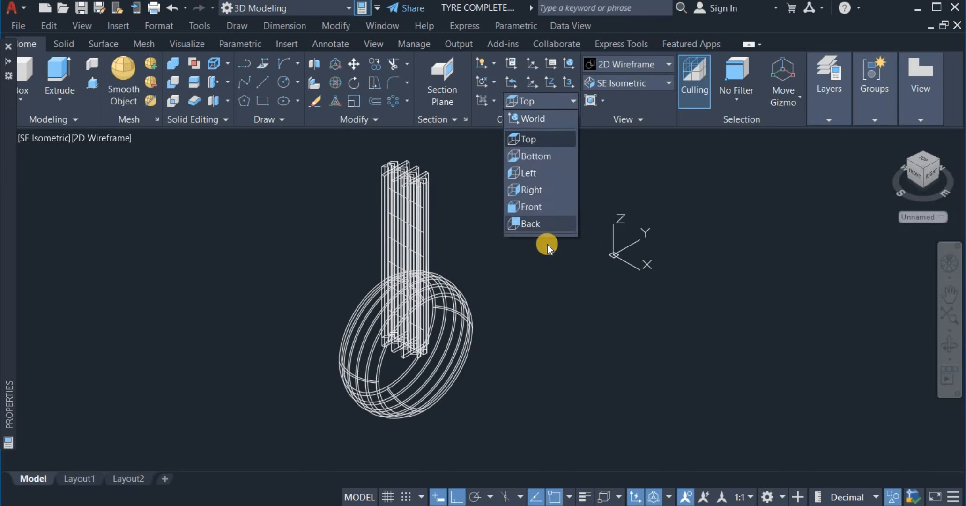
click(545, 193)
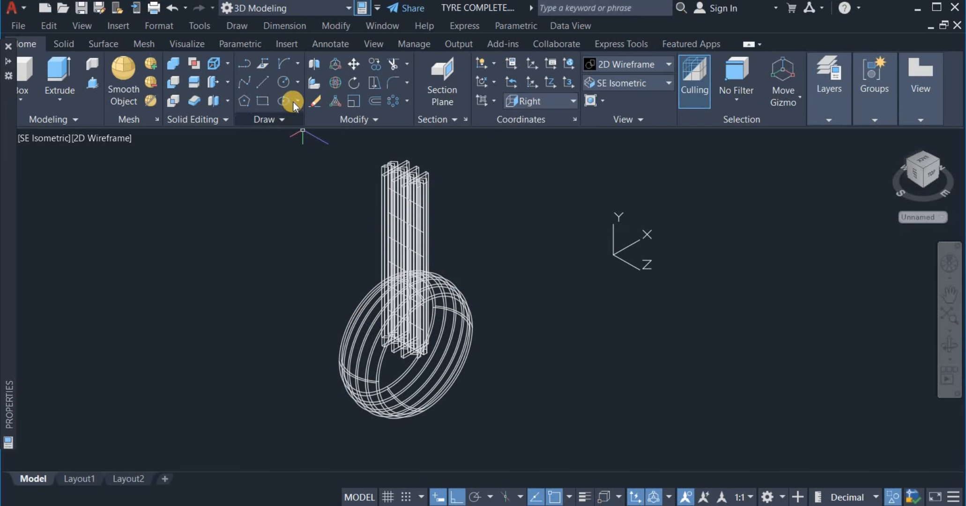
- Create a polar array of all extruded tread solids, centred on the outer base corner of the end chevron
click(407, 101)
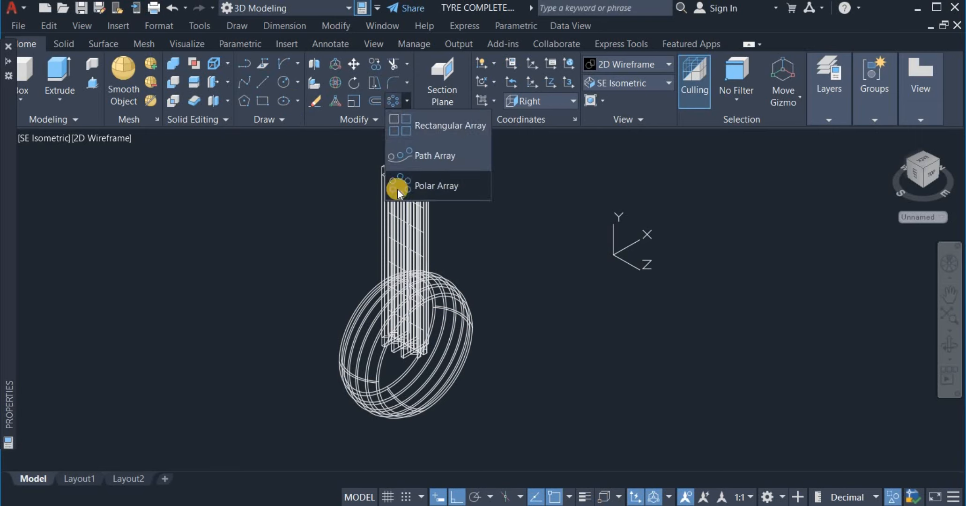
click(430, 185)
click(471, 217)
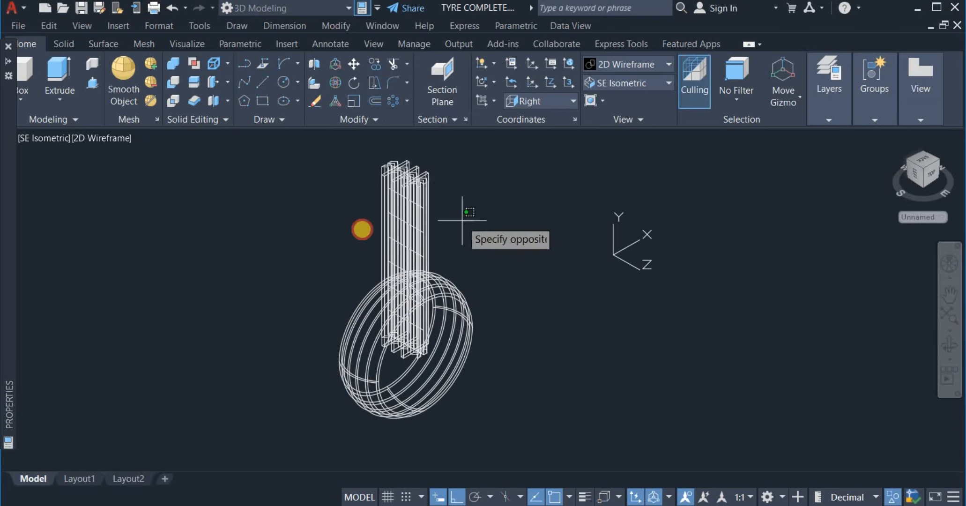
click(362, 226)
key(Return)
scroll(429, 349, up, 5)
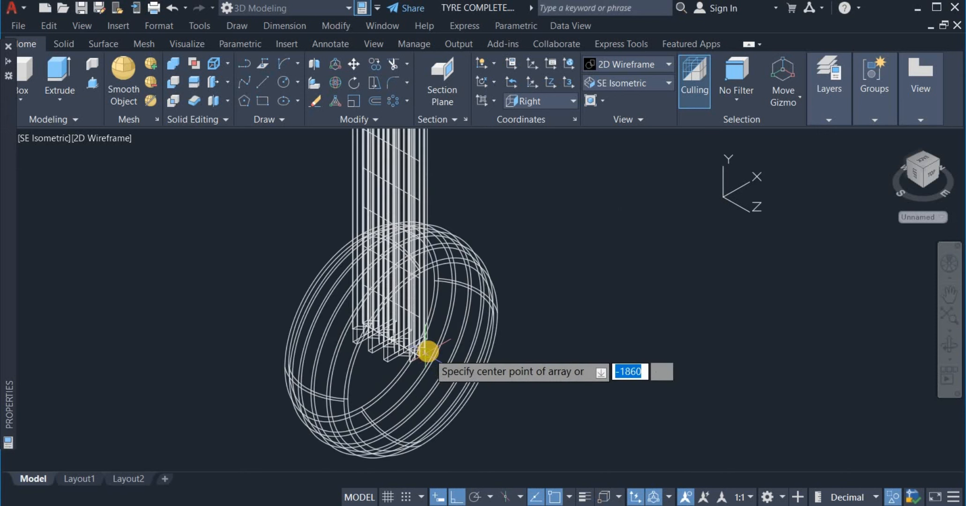
scroll(400, 361, up, 3)
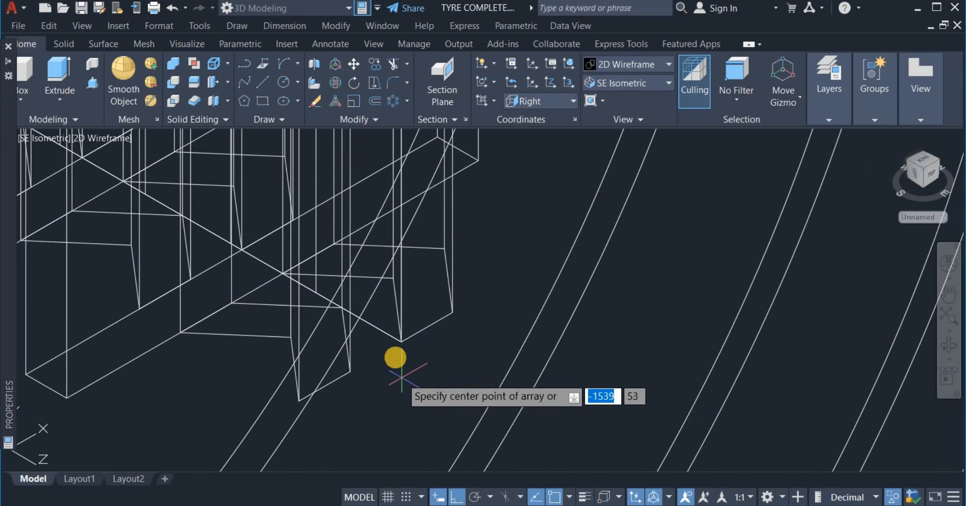
click(400, 340)
scroll(399, 339, down, 8)
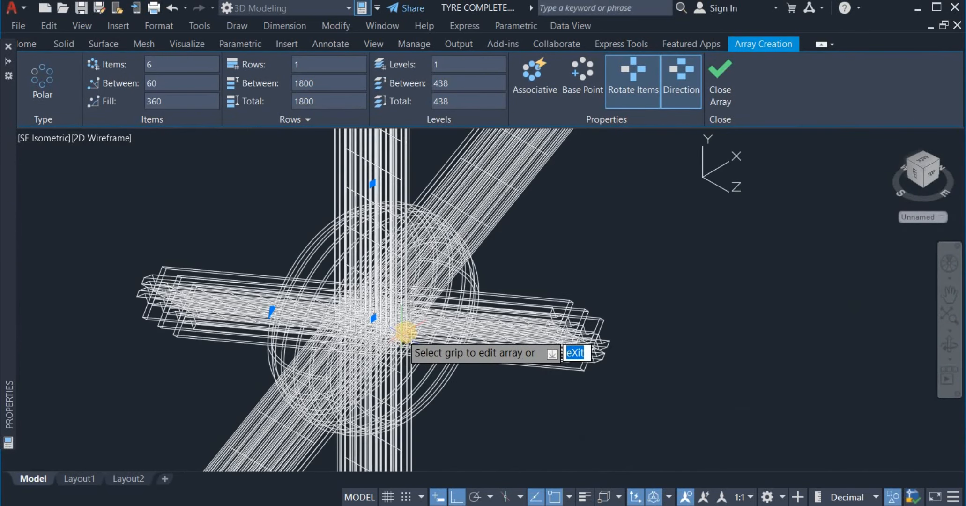
- Set the polar array to 30 items and finish it
right_click(616, 228)
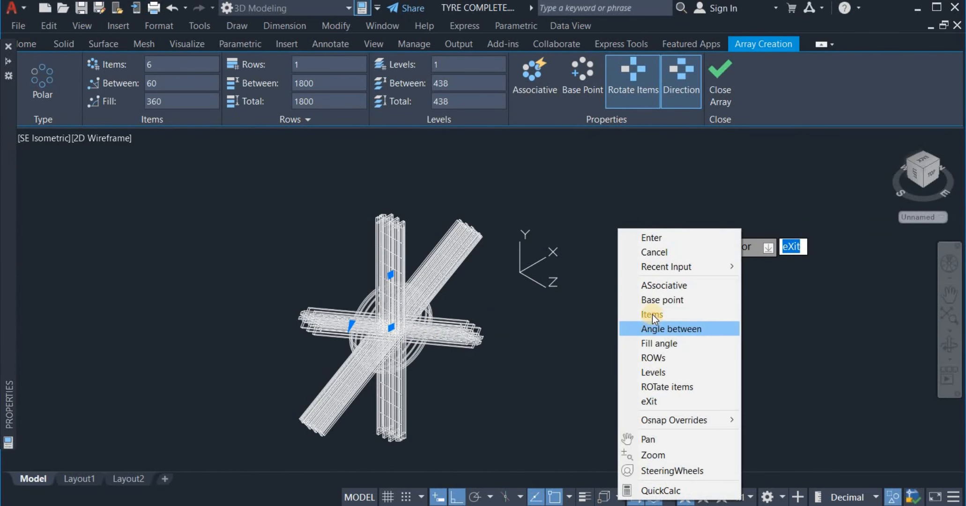
click(630, 310)
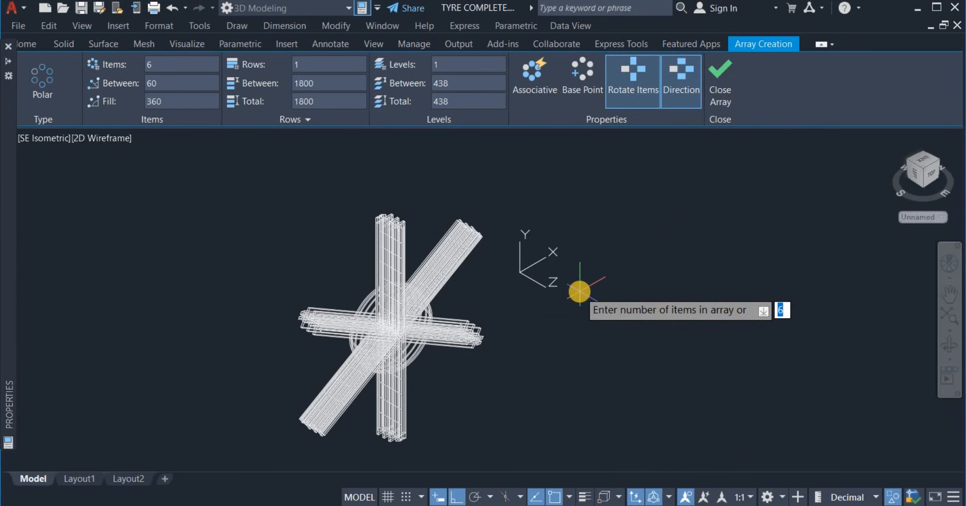
text(30)
key(Return)
right_click(580, 291)
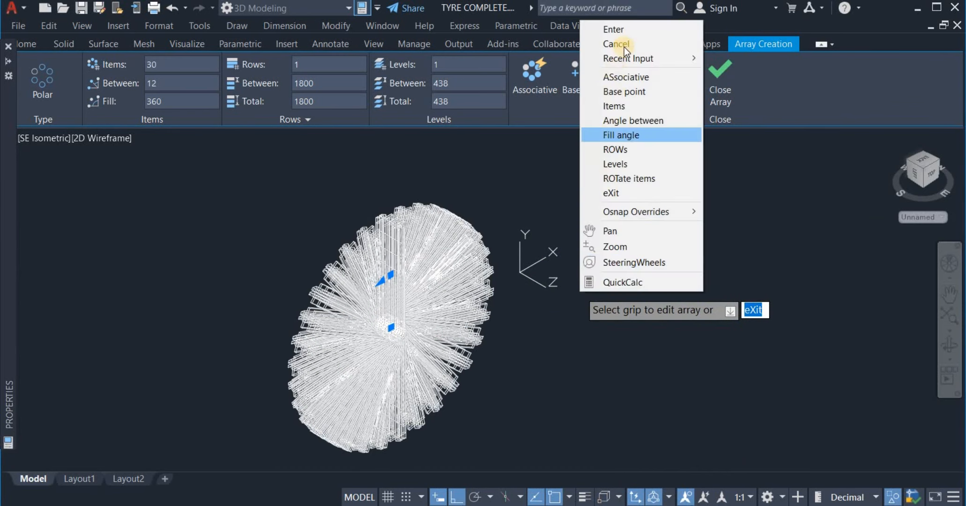
click(629, 31)
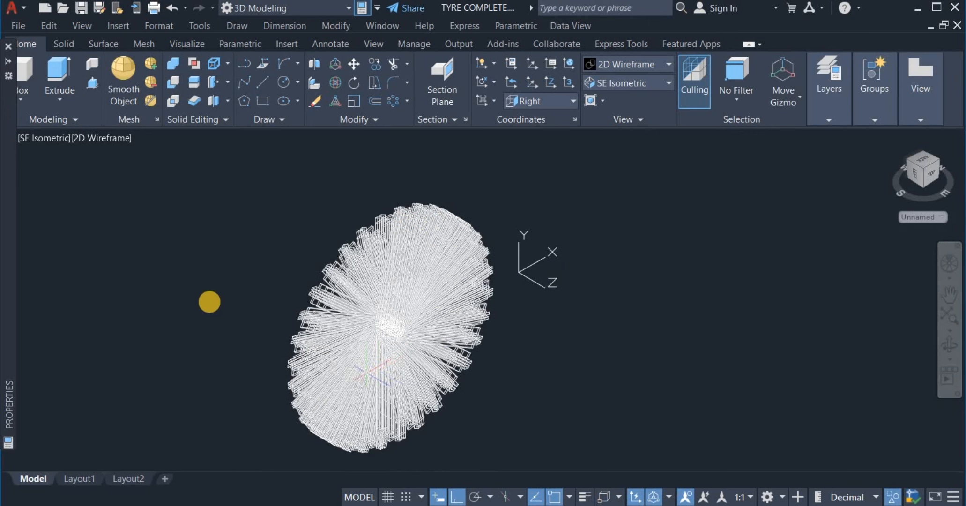
- Subtract all polar-arrayed chevron and groove solids around the full circle from the outer tread ring
click(174, 84)
scroll(351, 369, up, 5)
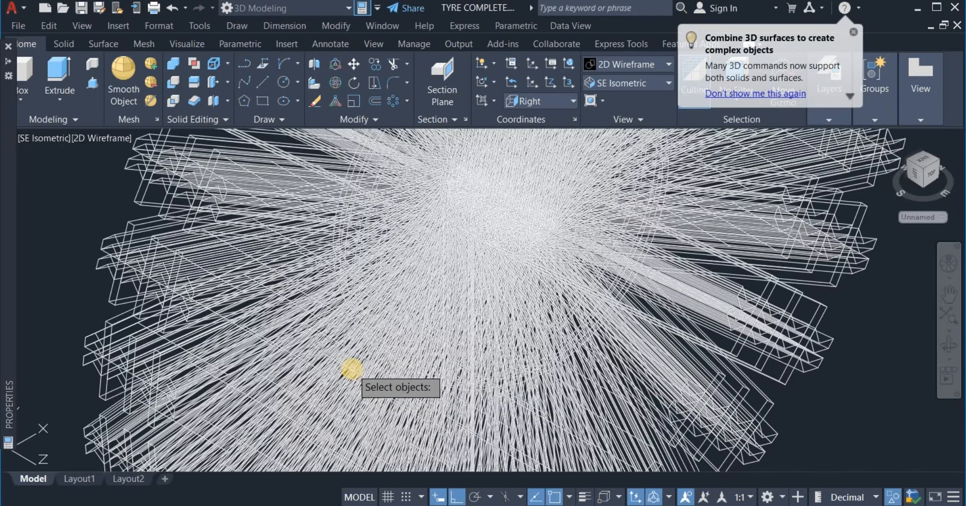
scroll(351, 369, up, 6)
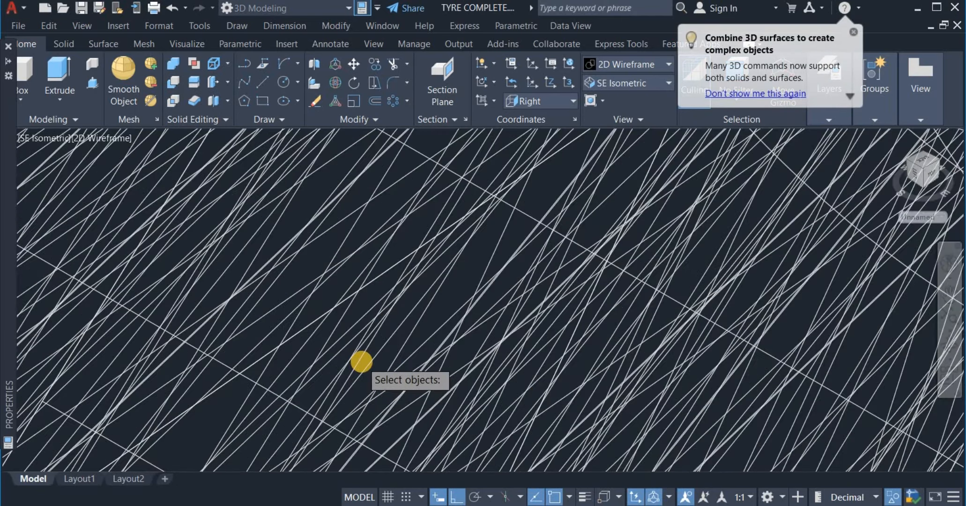
scroll(435, 345, down, 3)
scroll(651, 373, down, 3)
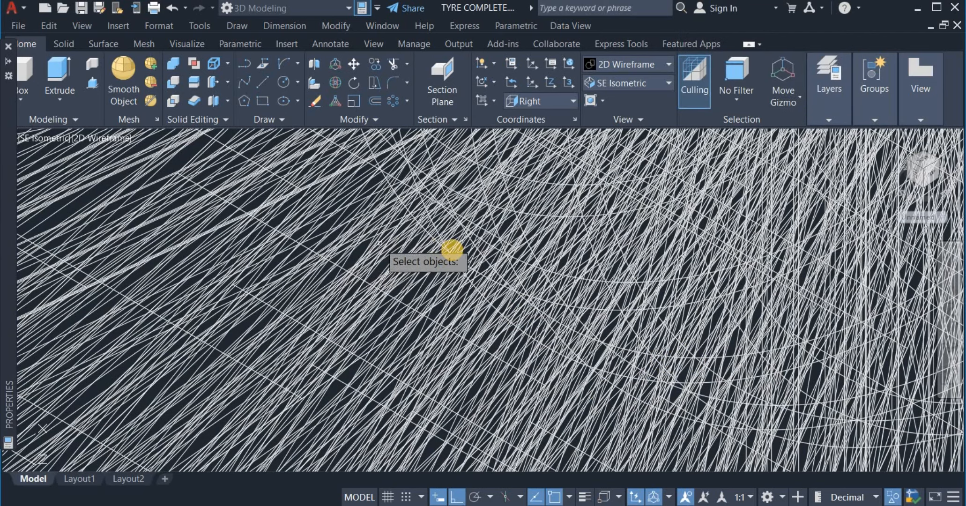
scroll(453, 253, up, 4)
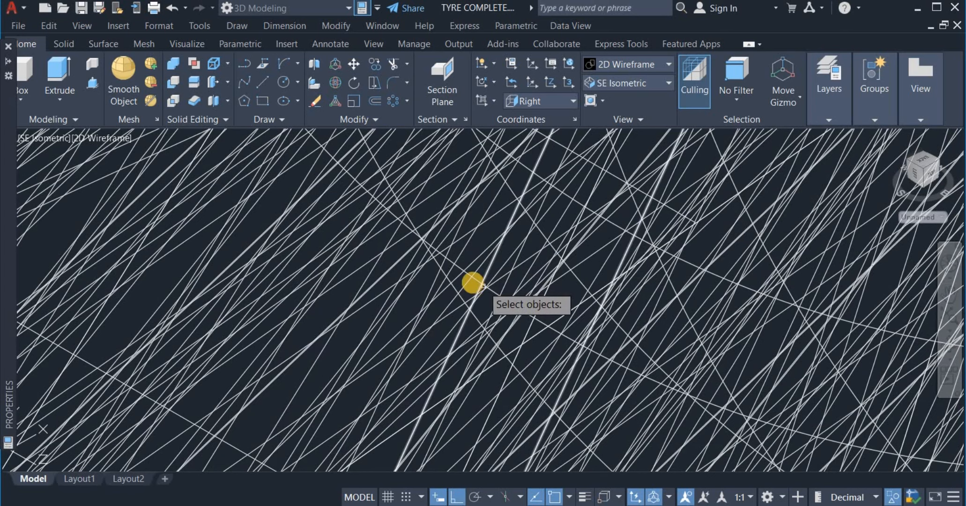
scroll(473, 281, up, 4)
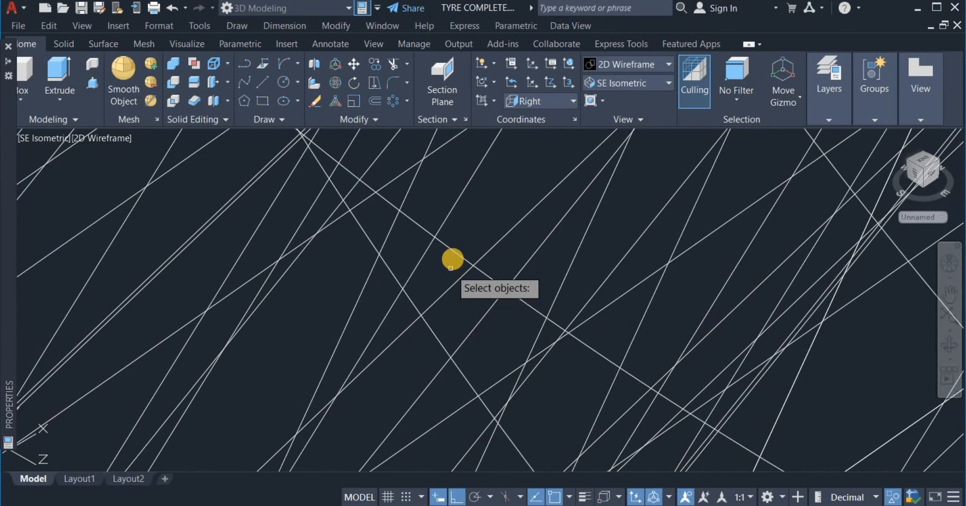
click(455, 252)
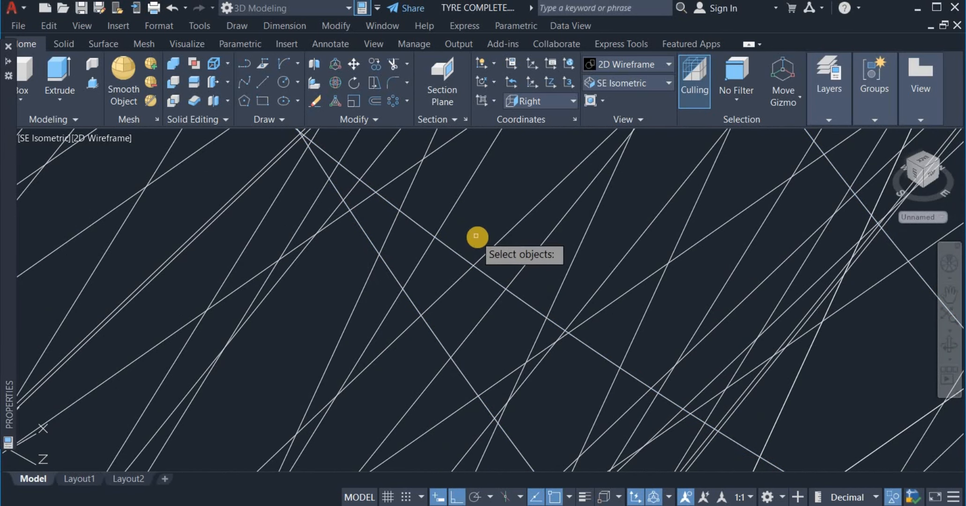
scroll(470, 237, down, 4)
scroll(466, 238, down, 5)
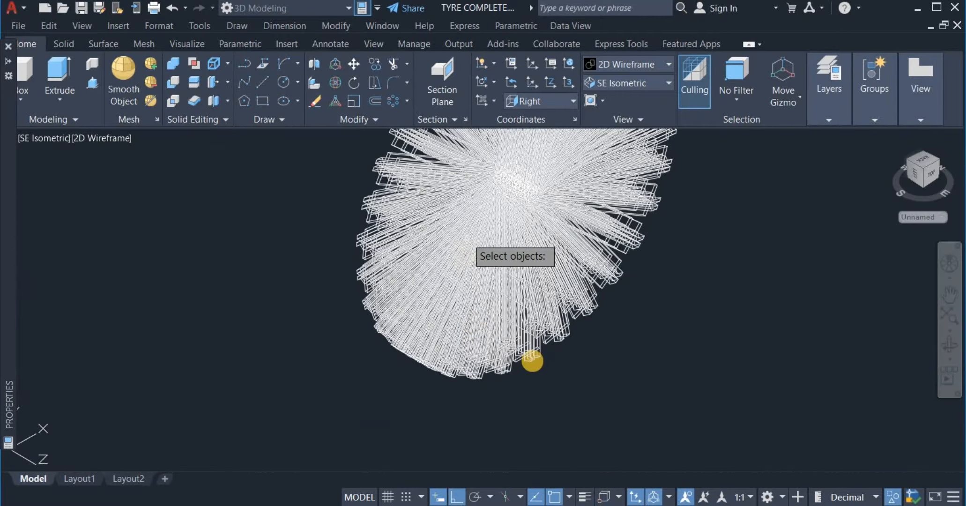
click(607, 342)
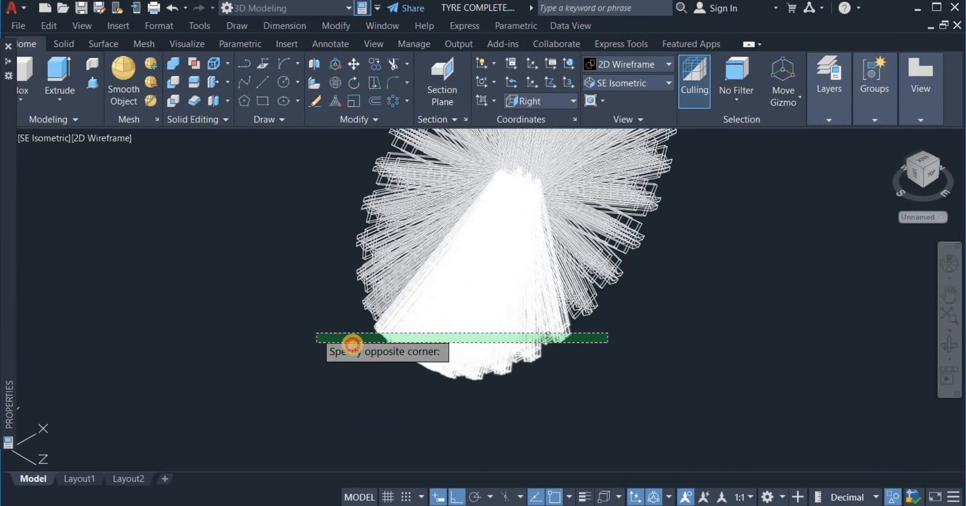
click(323, 341)
scroll(539, 270, down, 4)
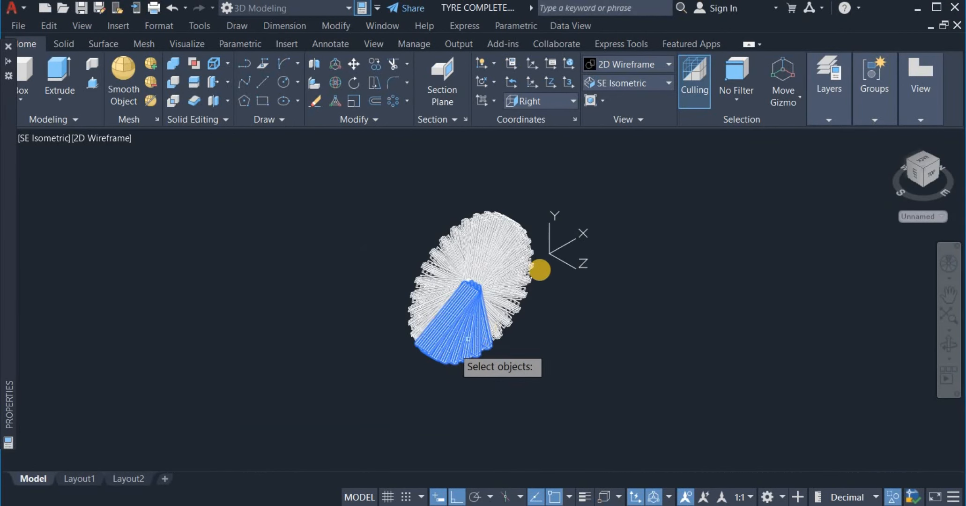
click(598, 250)
click(407, 226)
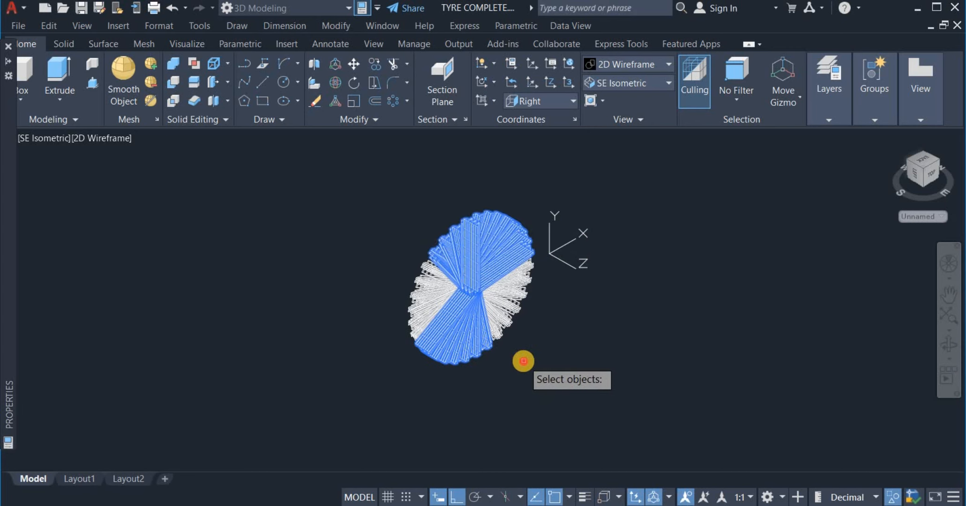
click(523, 361)
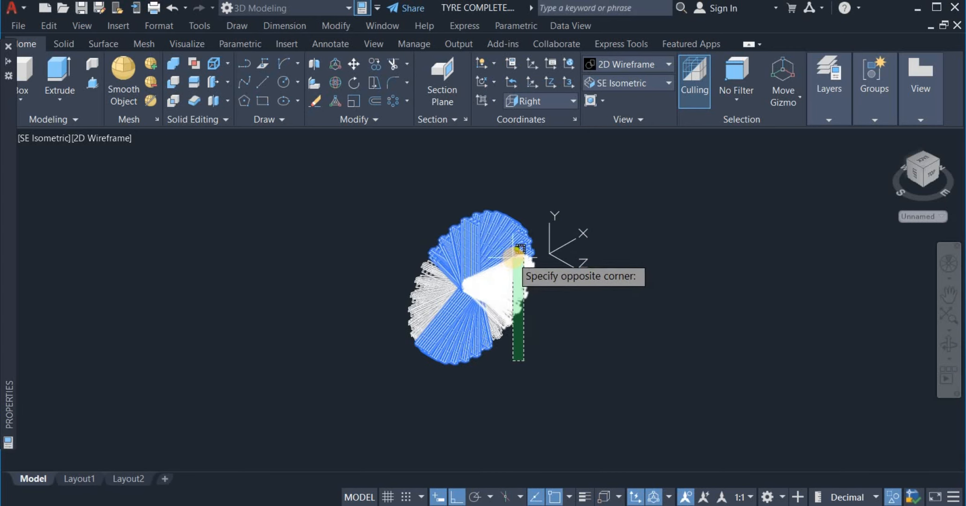
click(470, 269)
click(438, 374)
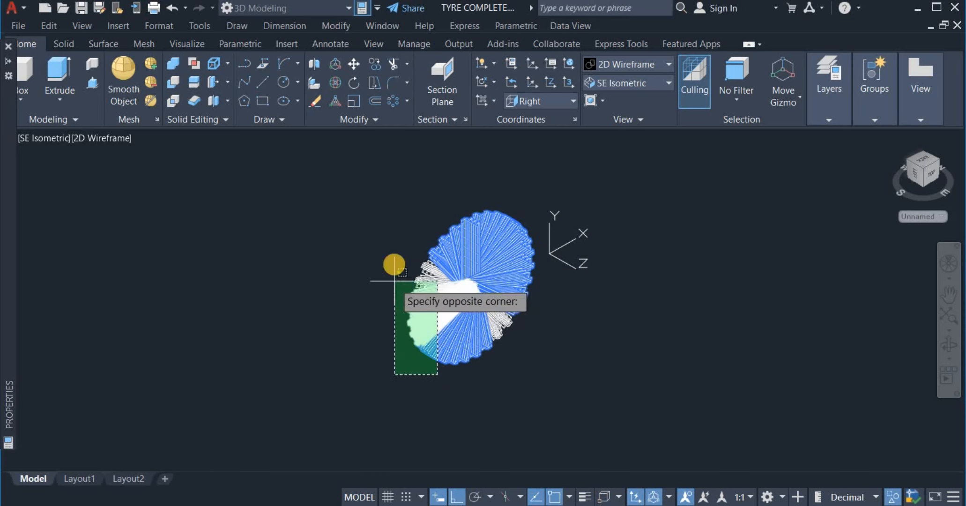
click(397, 243)
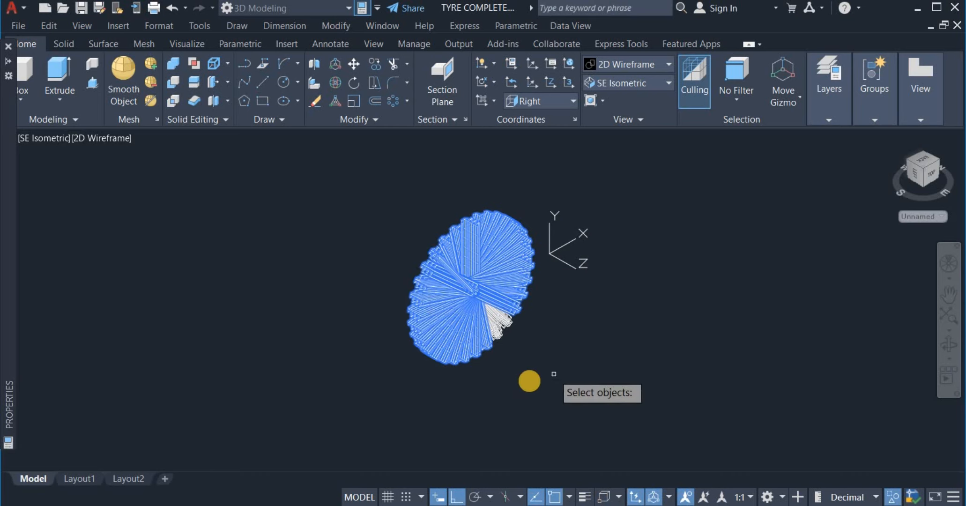
click(509, 371)
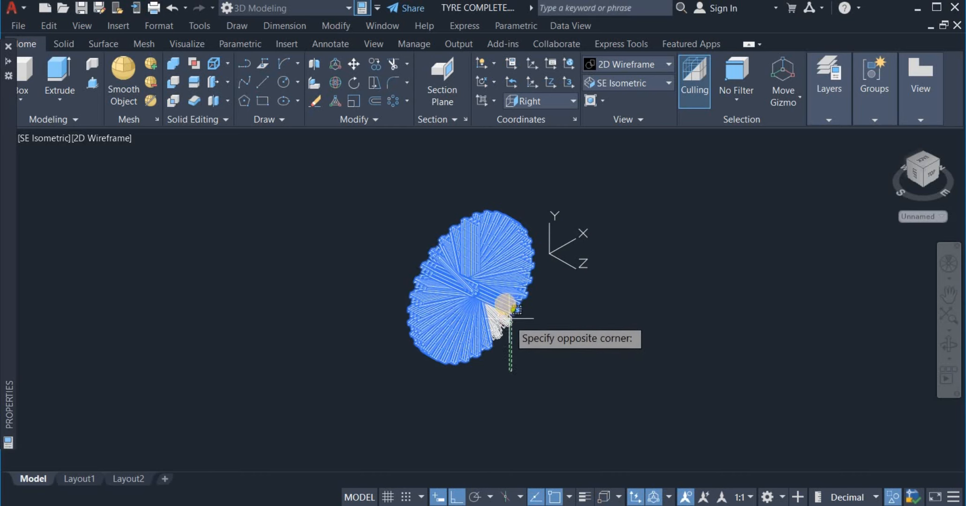
click(509, 295)
click(524, 367)
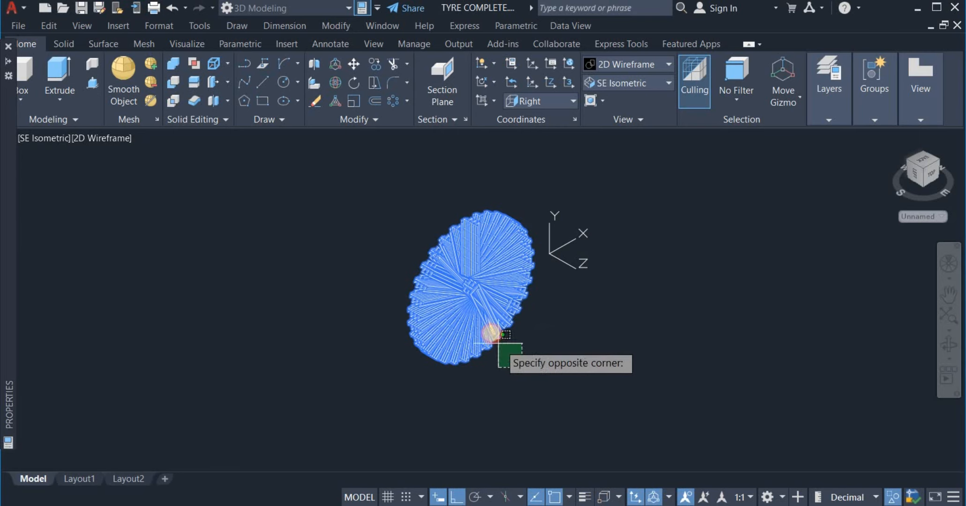
click(595, 335)
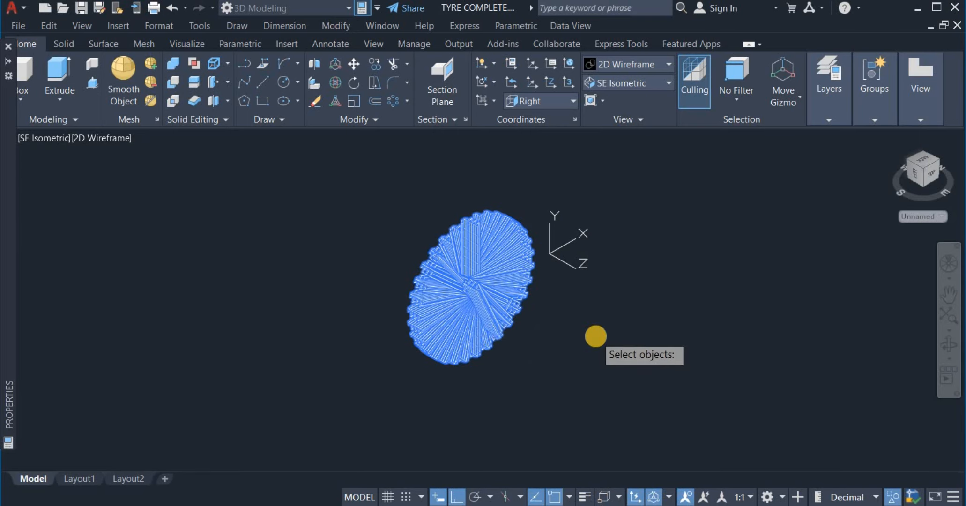
scroll(574, 360, up, 2)
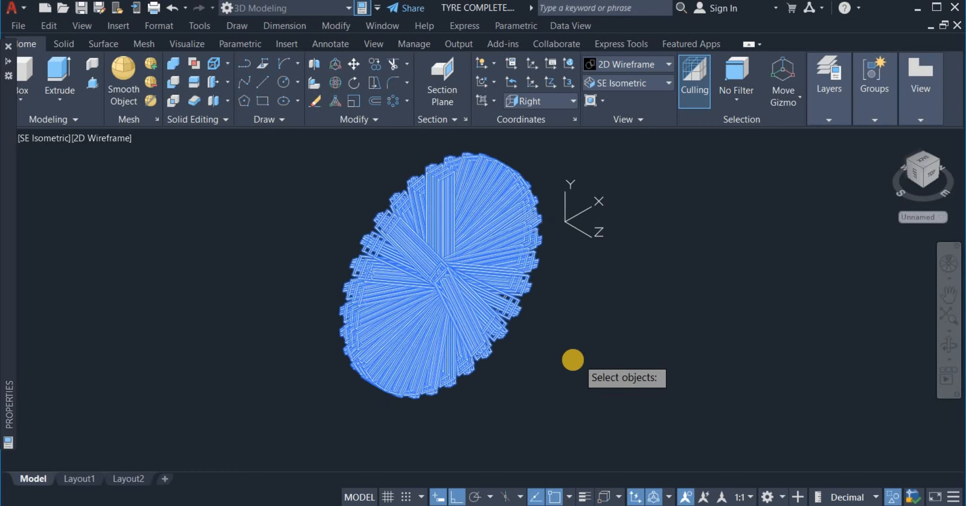
key(Return)
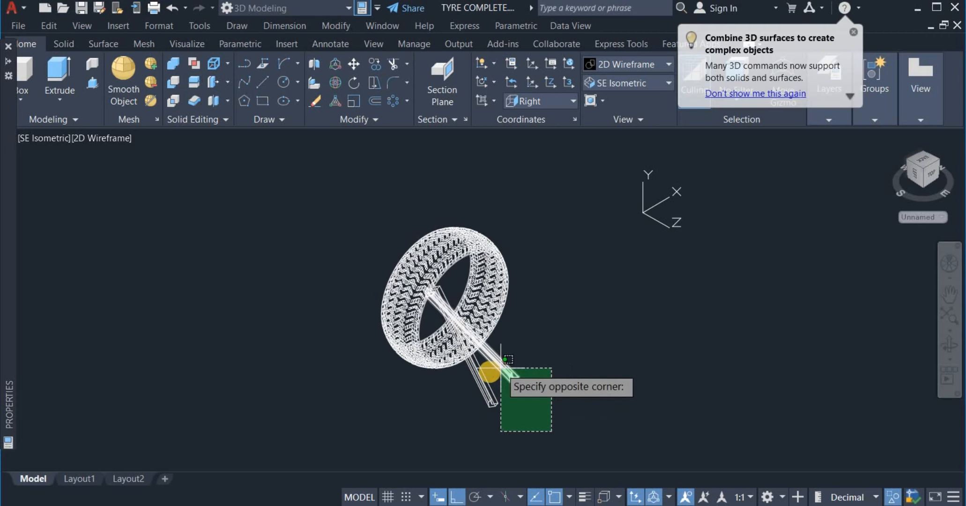
- Subtract the remaining long tread solids that still stick out of the ring from the outer tread ring
click(490, 371)
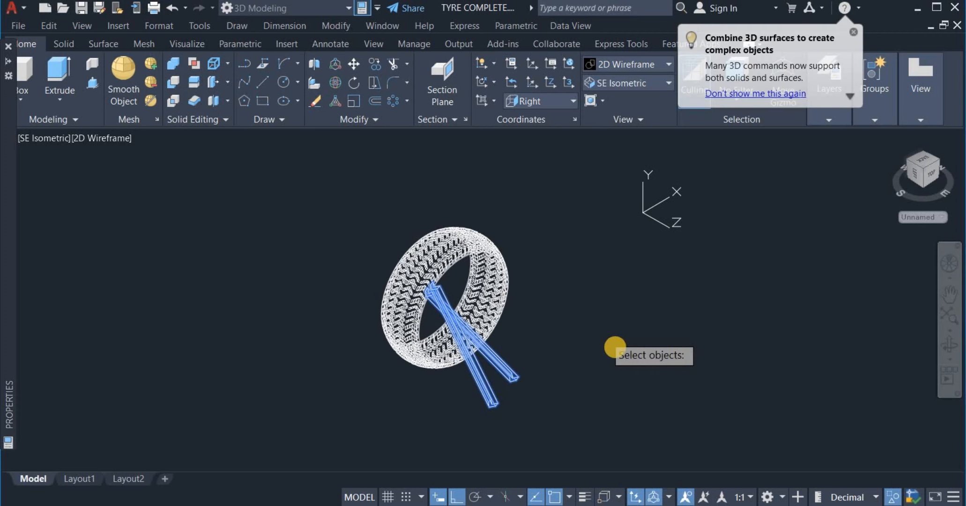
key(Return)
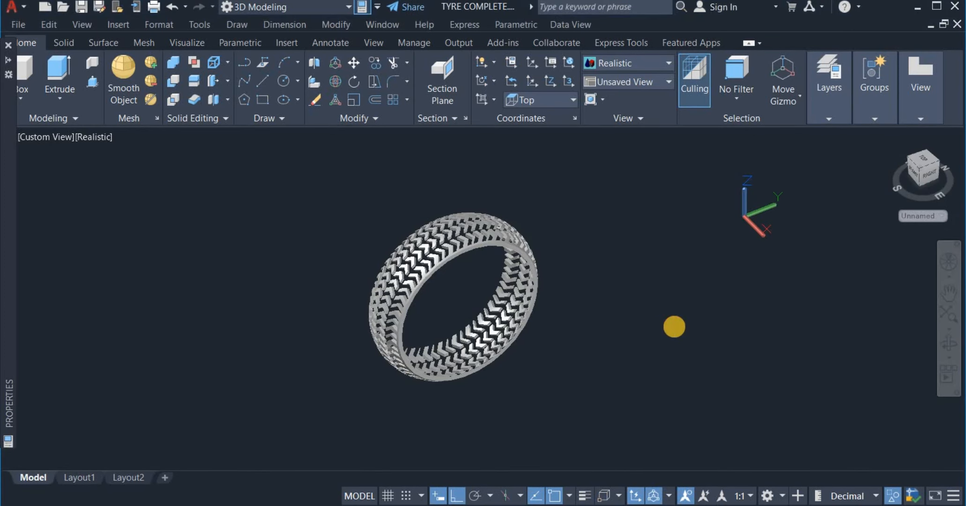
- End the object isolation to bring back the hidden tyre body and wheel rim around the cut tread ring
right_click(674, 327)
click(674, 325)
click(657, 347)
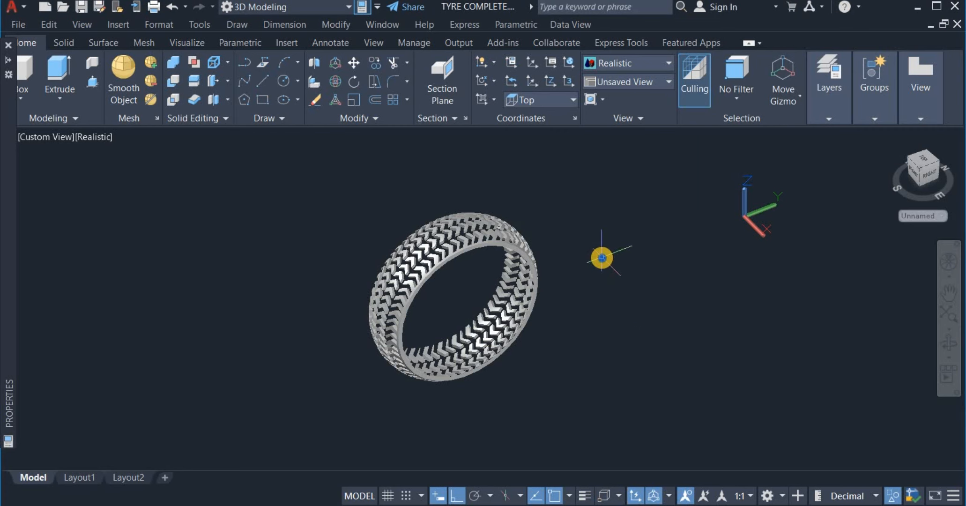
right_click(601, 257)
mouse_move(664, 302)
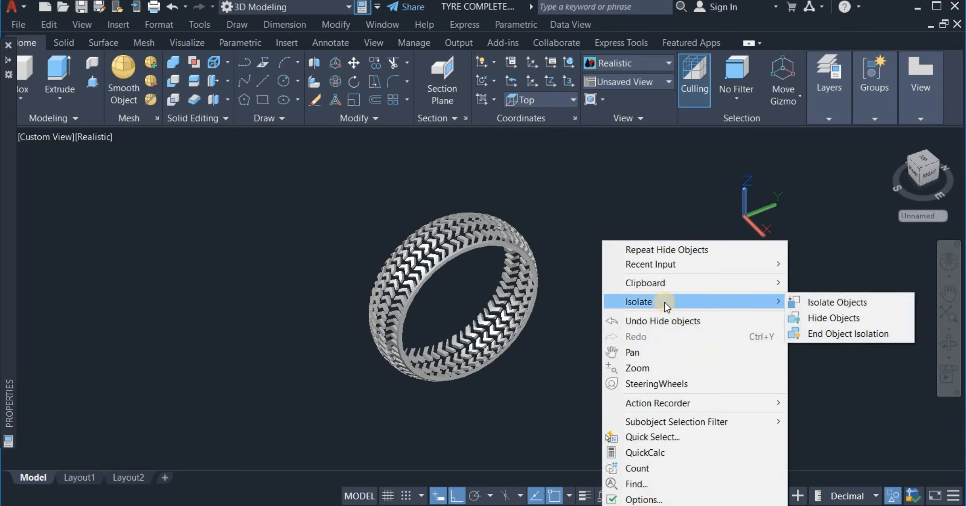
click(814, 333)
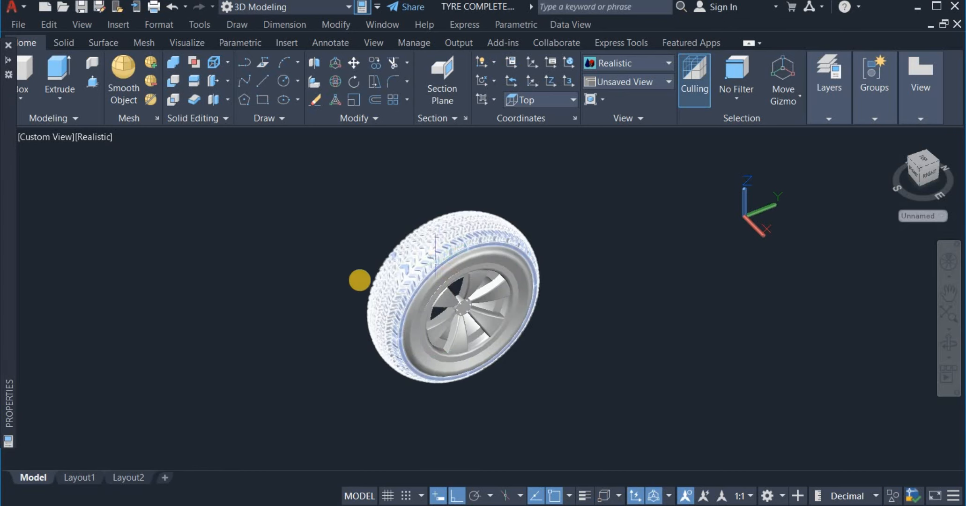
- Set the colour of the tyre's tread and body solids to dark grey, index colour 251, and clear the selection
click(405, 263)
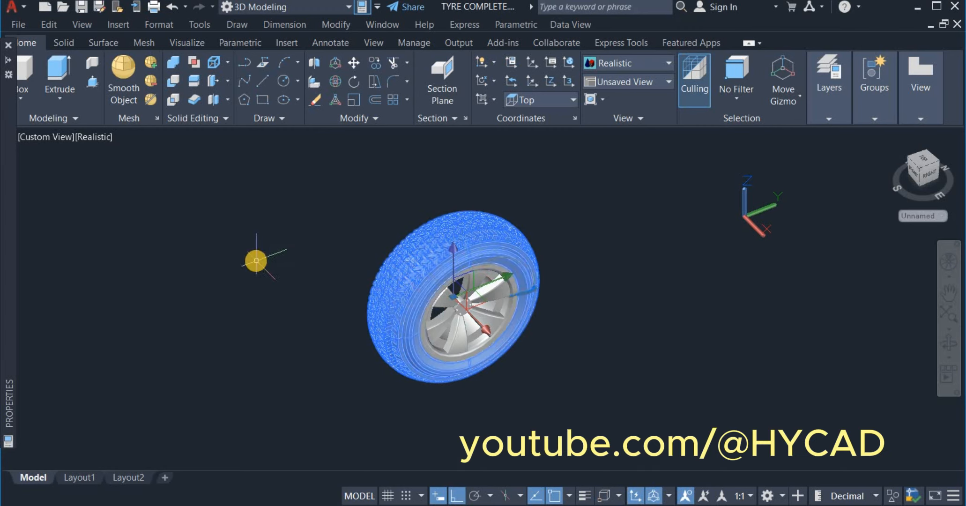
right_click(256, 260)
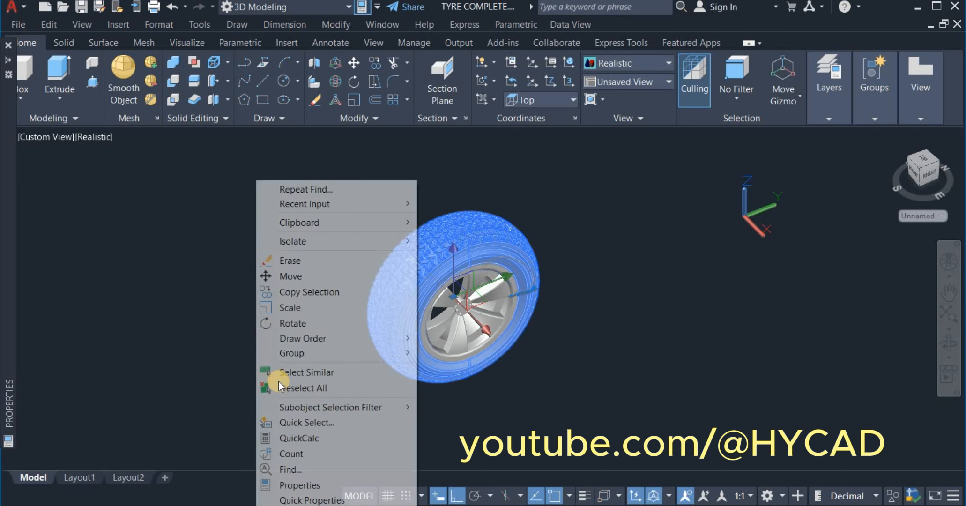
click(275, 484)
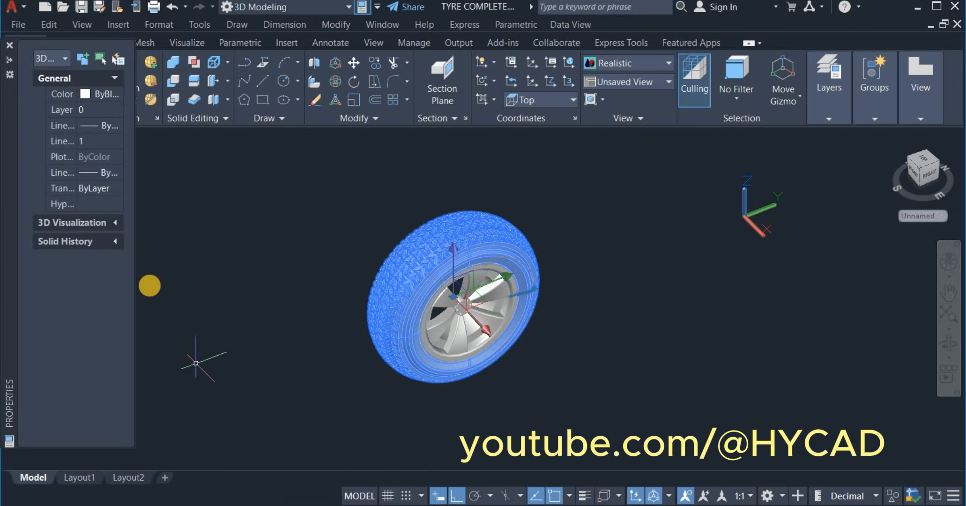
click(89, 96)
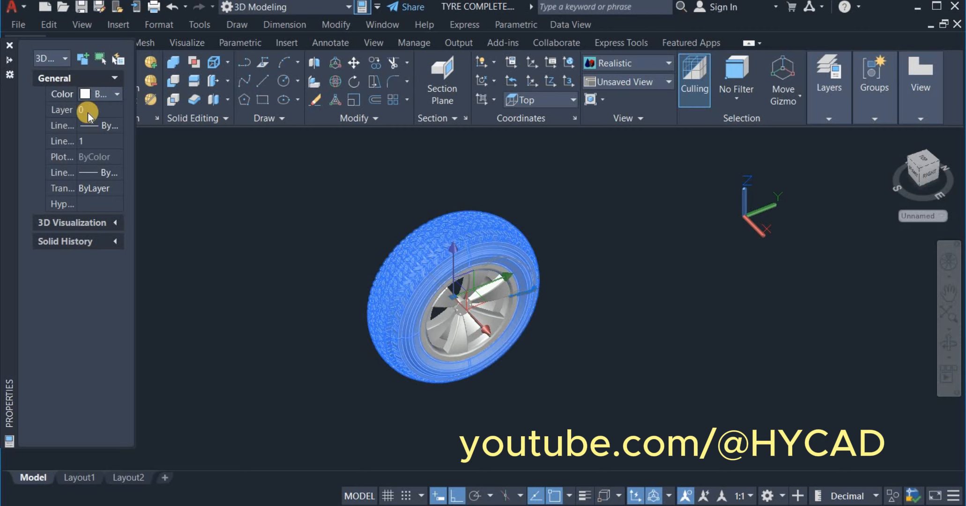
click(87, 94)
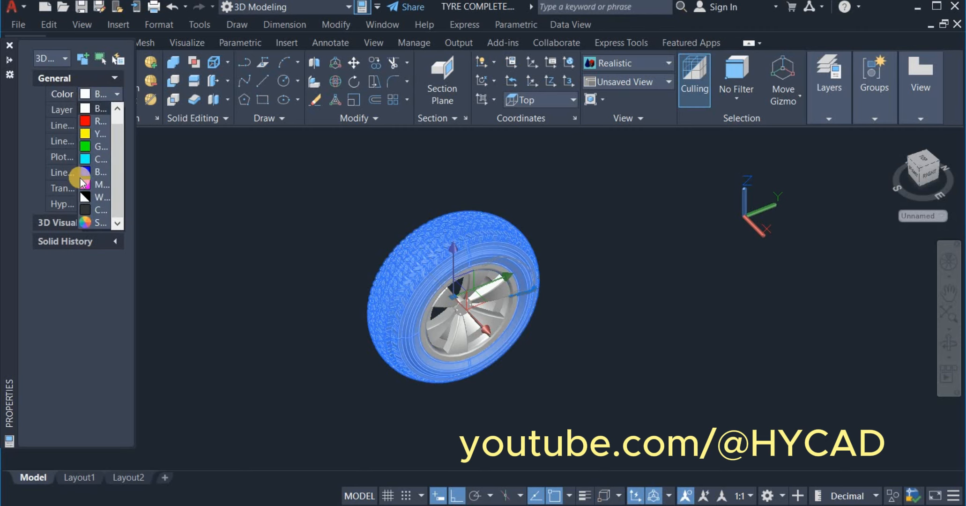
click(88, 219)
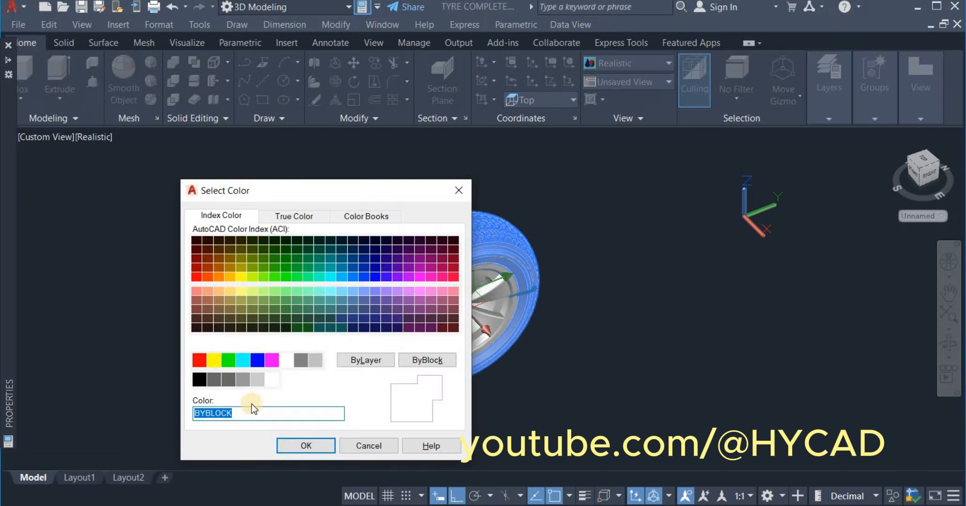
click(213, 380)
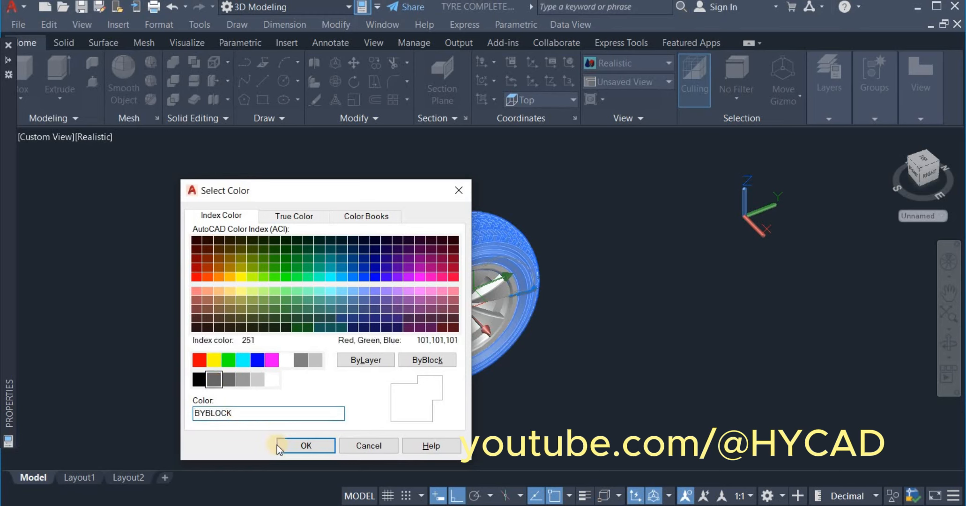
click(312, 445)
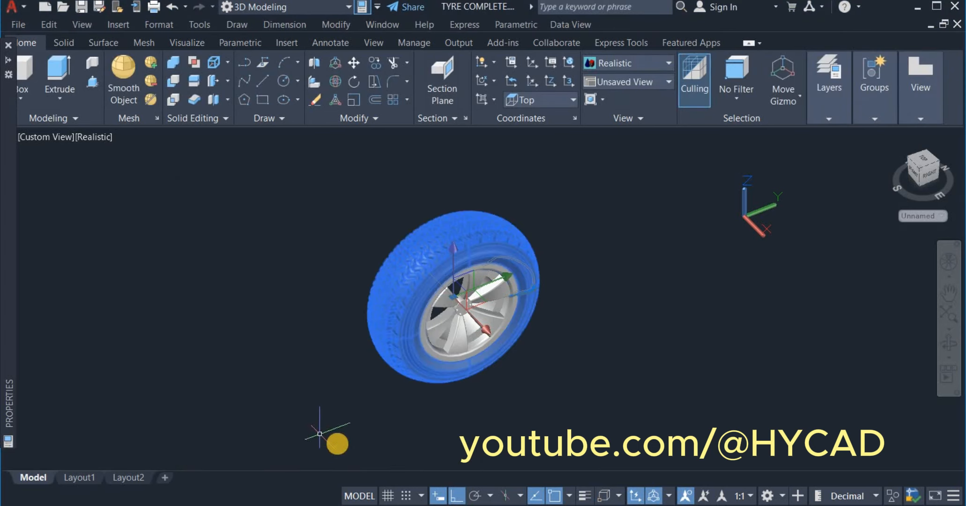
key(Escape)
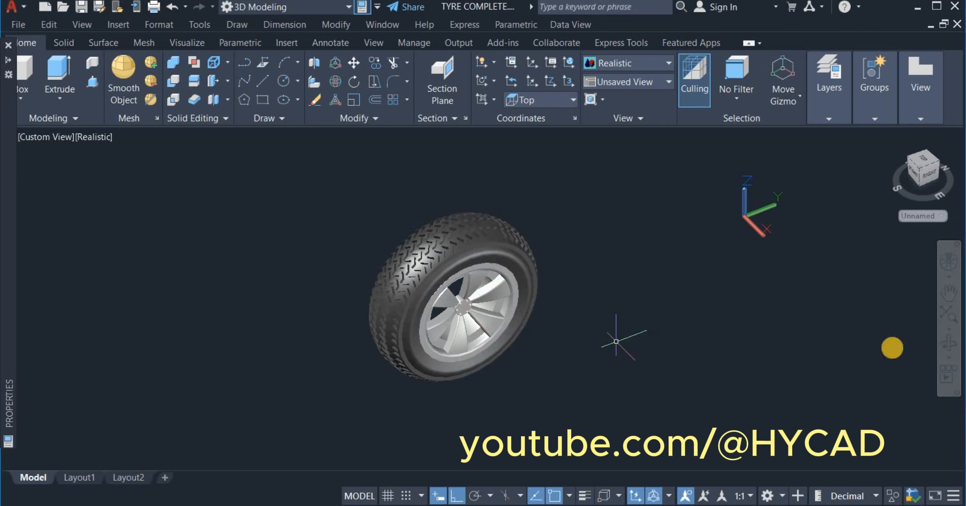
- Orbit and zoom in on the finished wheel to examine the tyre's tread, sidewall and rim
click(949, 346)
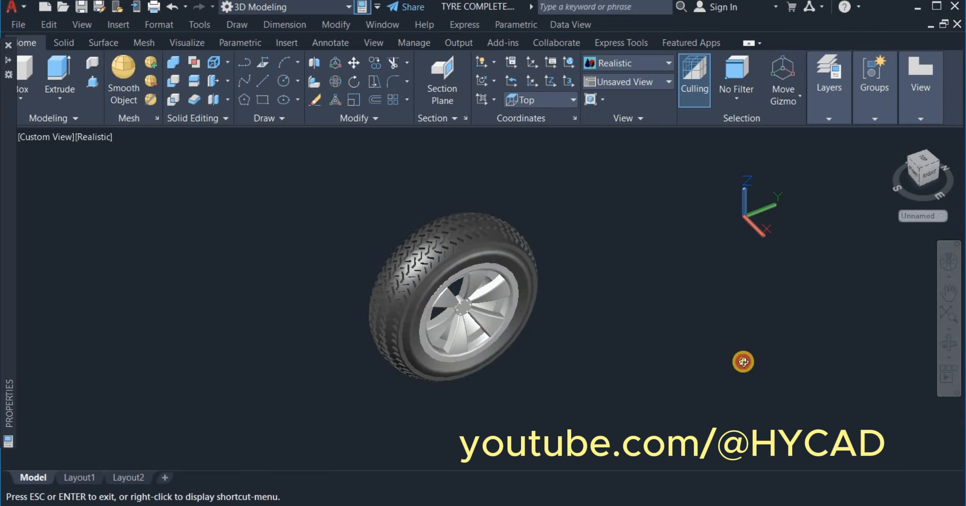
drag(741, 362, 423, 409)
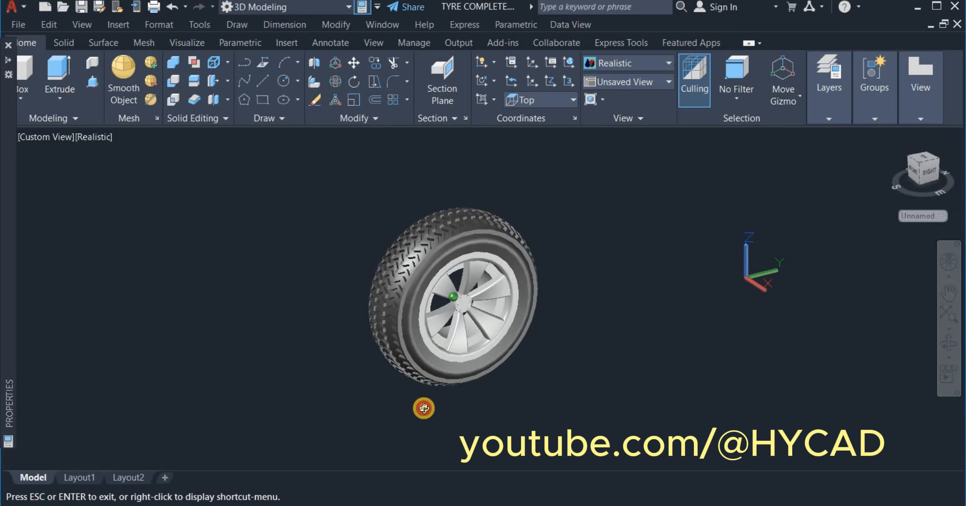
scroll(473, 293, up, 3)
drag(472, 307, 577, 296)
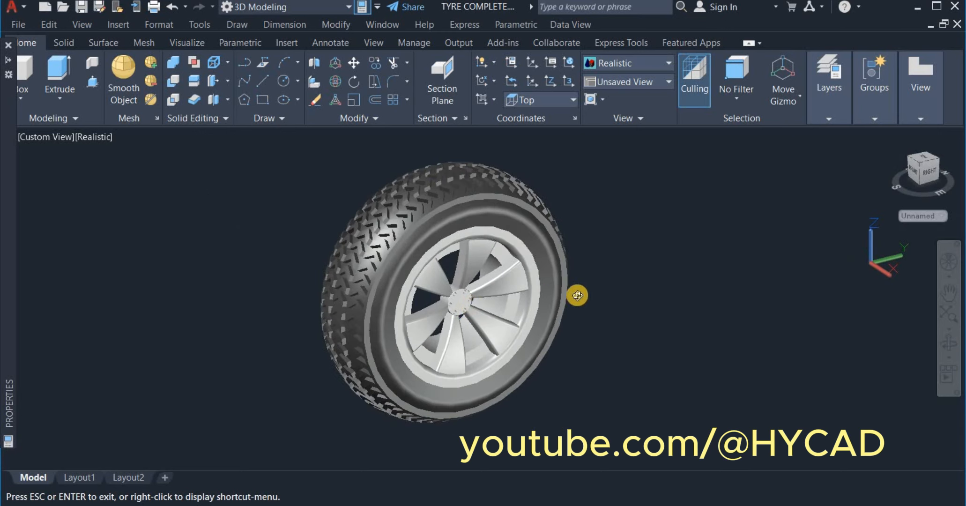
right_click(626, 288)
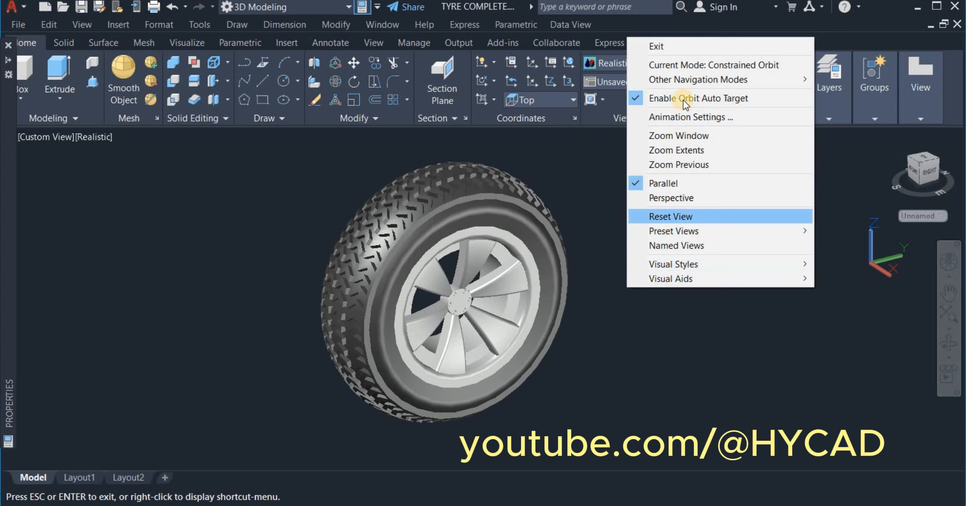
click(690, 44)
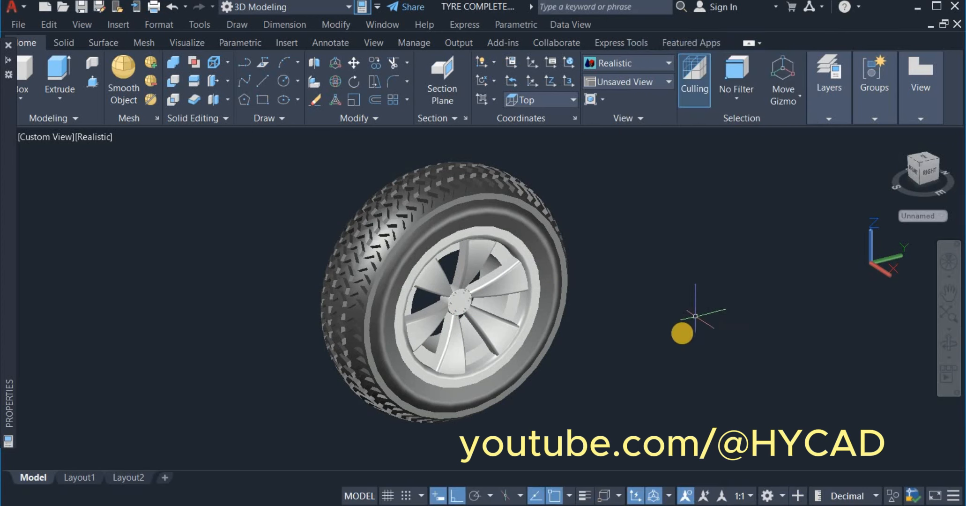